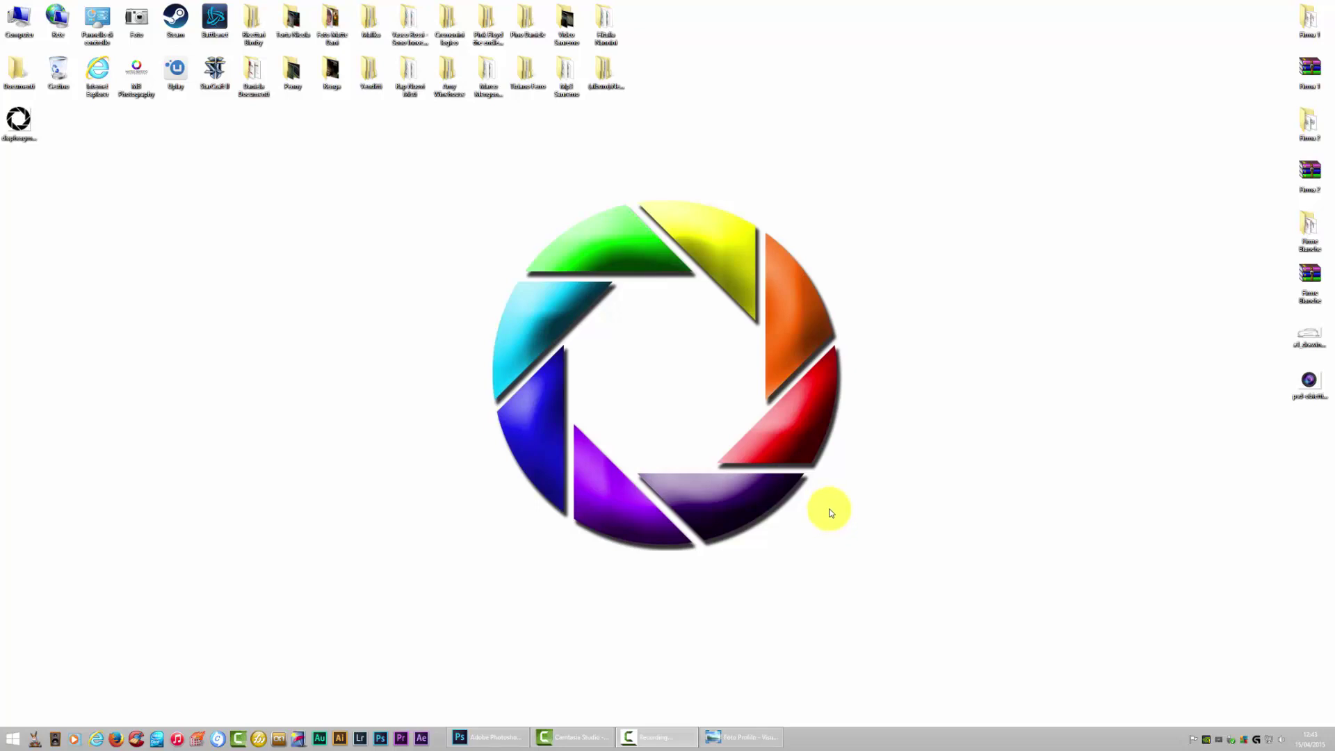
- Restore the Foto Profilo Photo Viewer window and place it left, beside the desktop's coloured logo
{"action": "left_click", "coordinate": [760, 728]}
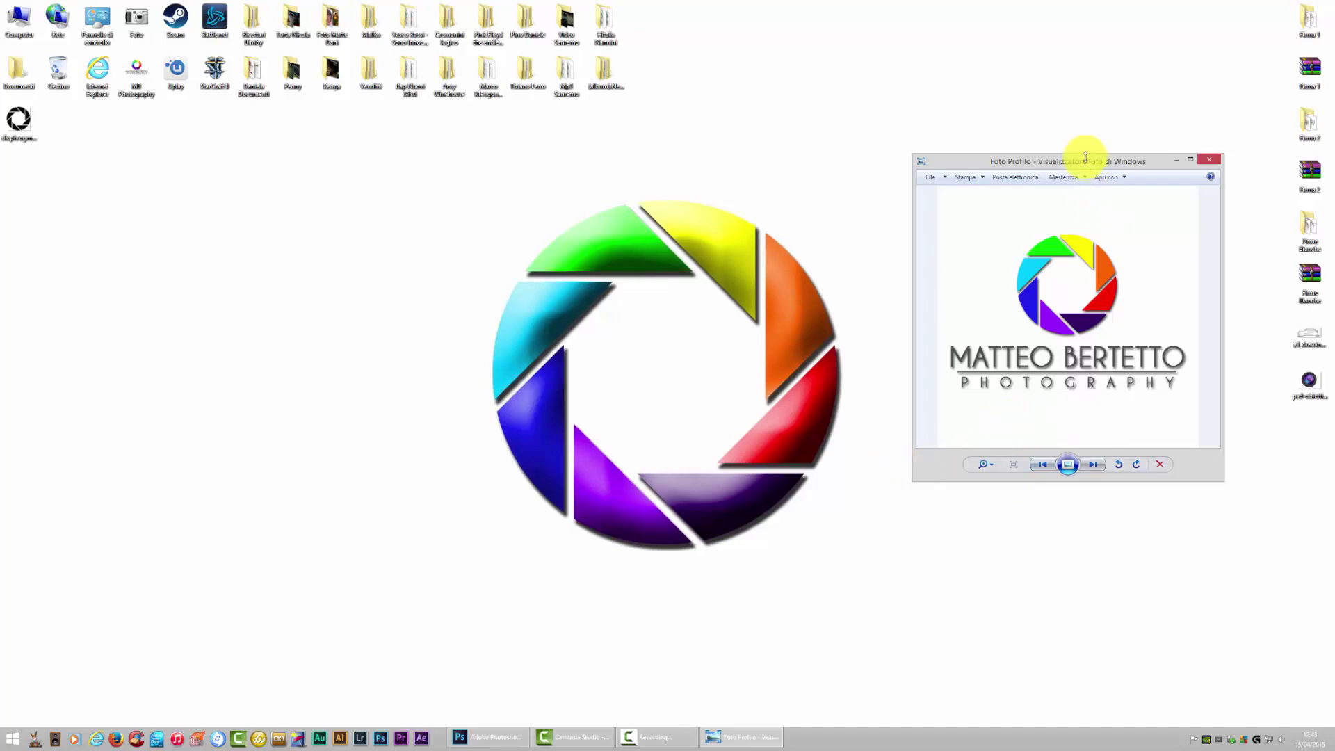
{"action": "mouse_move", "coordinate": [1086, 160]}
{"action": "left_mouse_down"}
{"action": "mouse_move", "coordinate": [477, 173]}
{"action": "mouse_move", "coordinate": [169, 198]}
{"action": "left_mouse_up"}
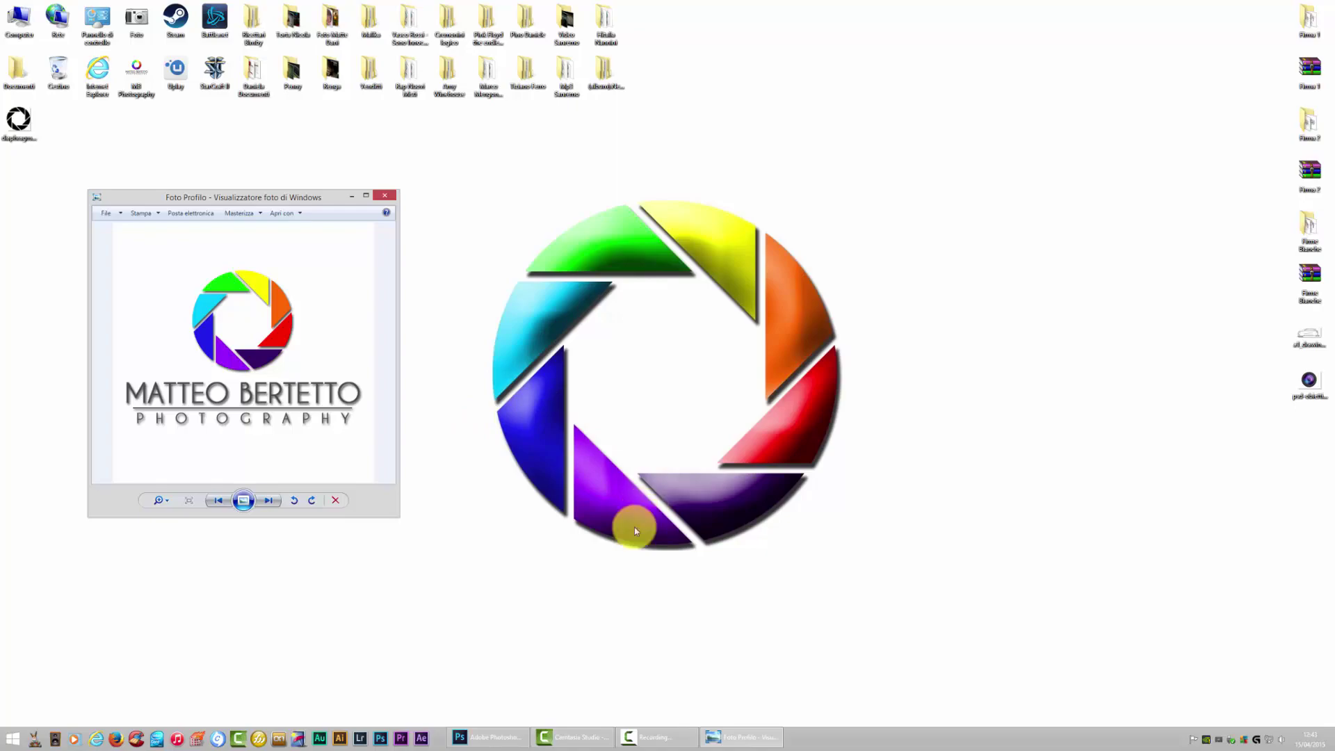
- Open diaphragm-clipart-aperture.png from the Desktop as a new Photoshop document
{"action": "left_click", "coordinate": [483, 737]}
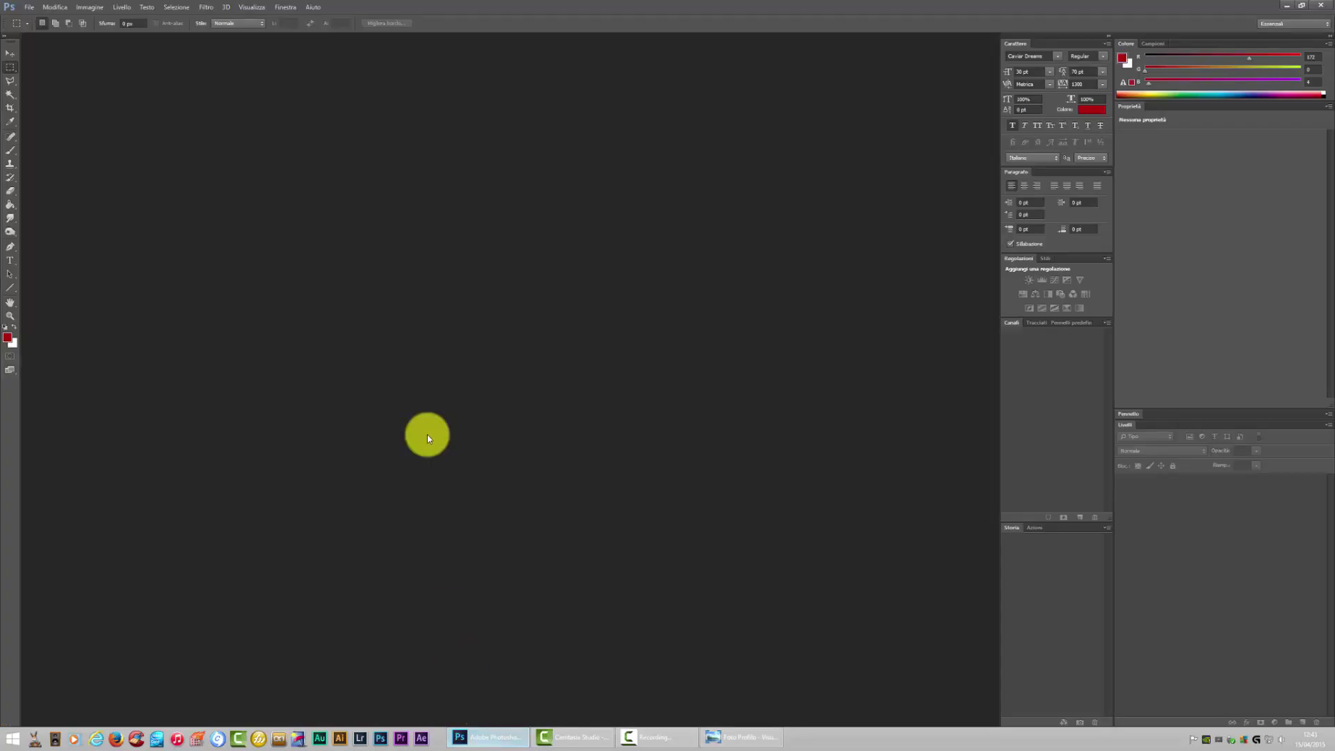
{"action": "left_click", "coordinate": [29, 7]}
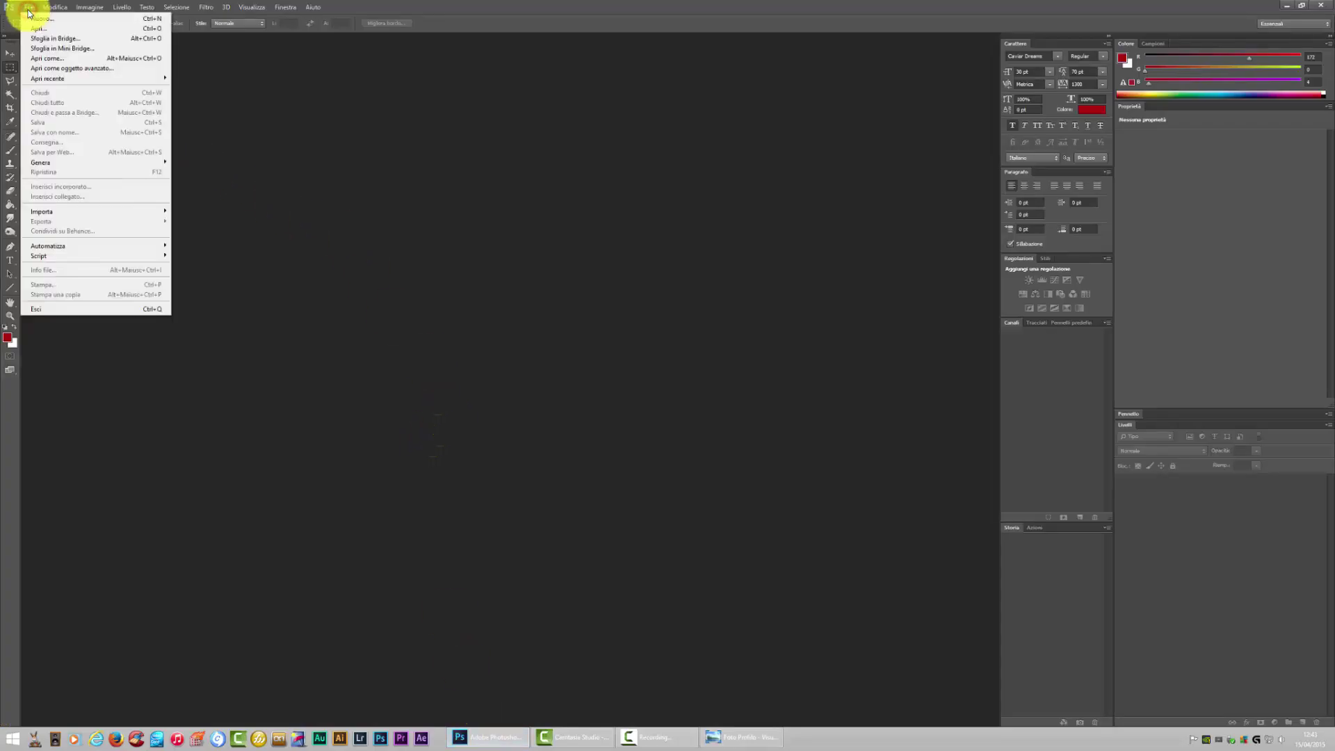
{"action": "left_click", "coordinate": [38, 28]}
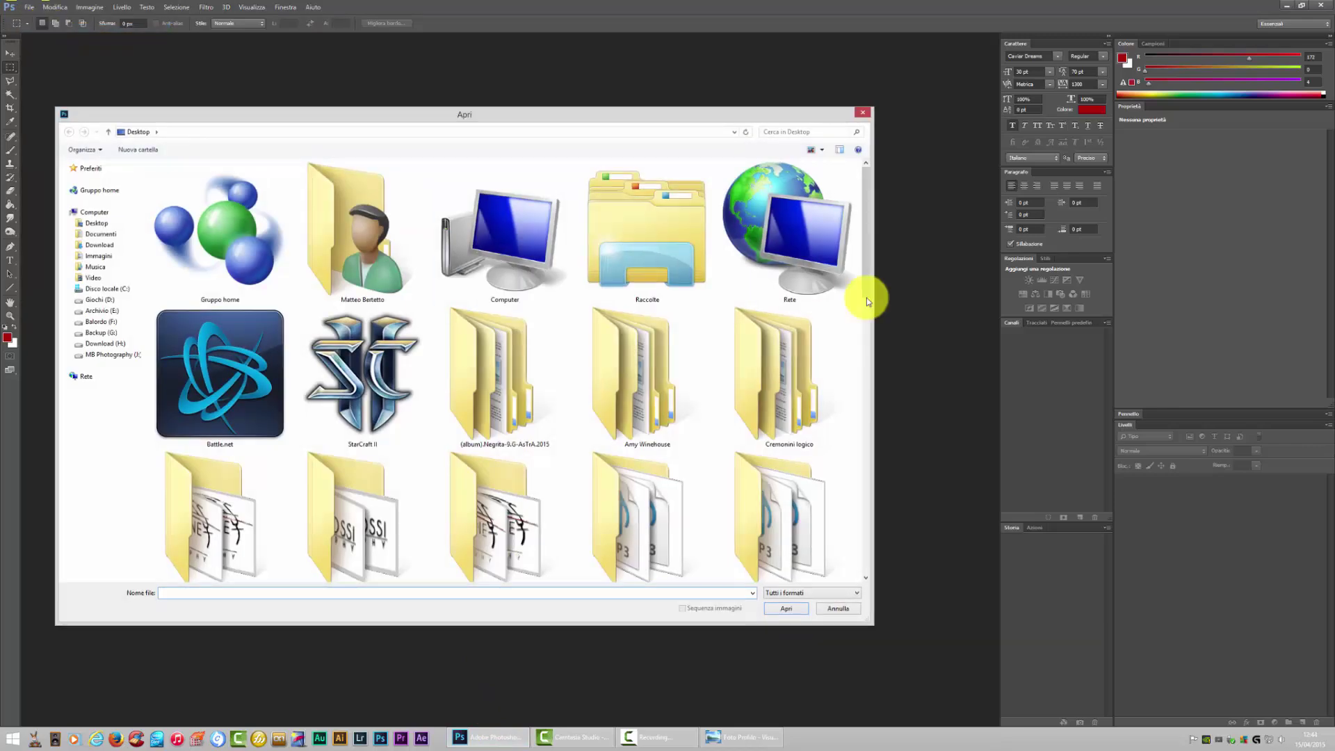
{"action": "left_click_drag", "start_coordinate": [866, 301], "coordinate": [878, 424]}
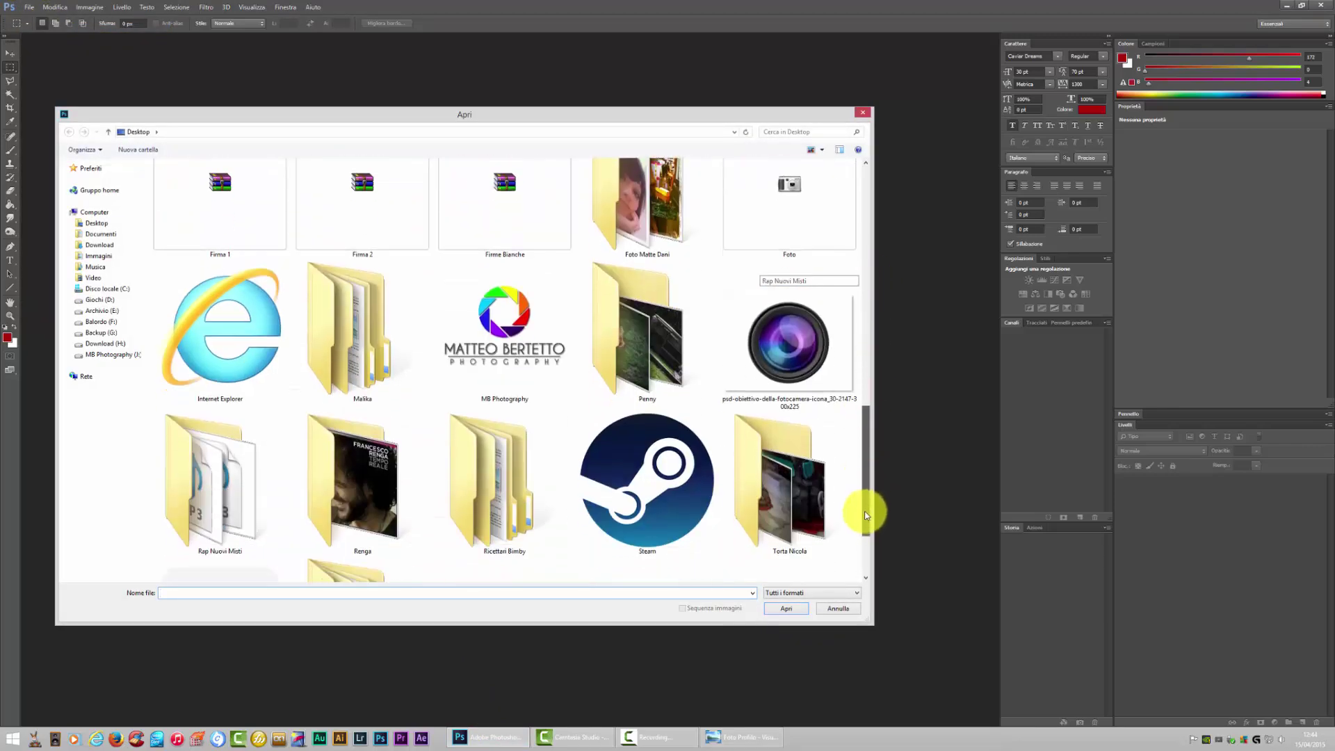
{"action": "left_click", "coordinate": [679, 352]}
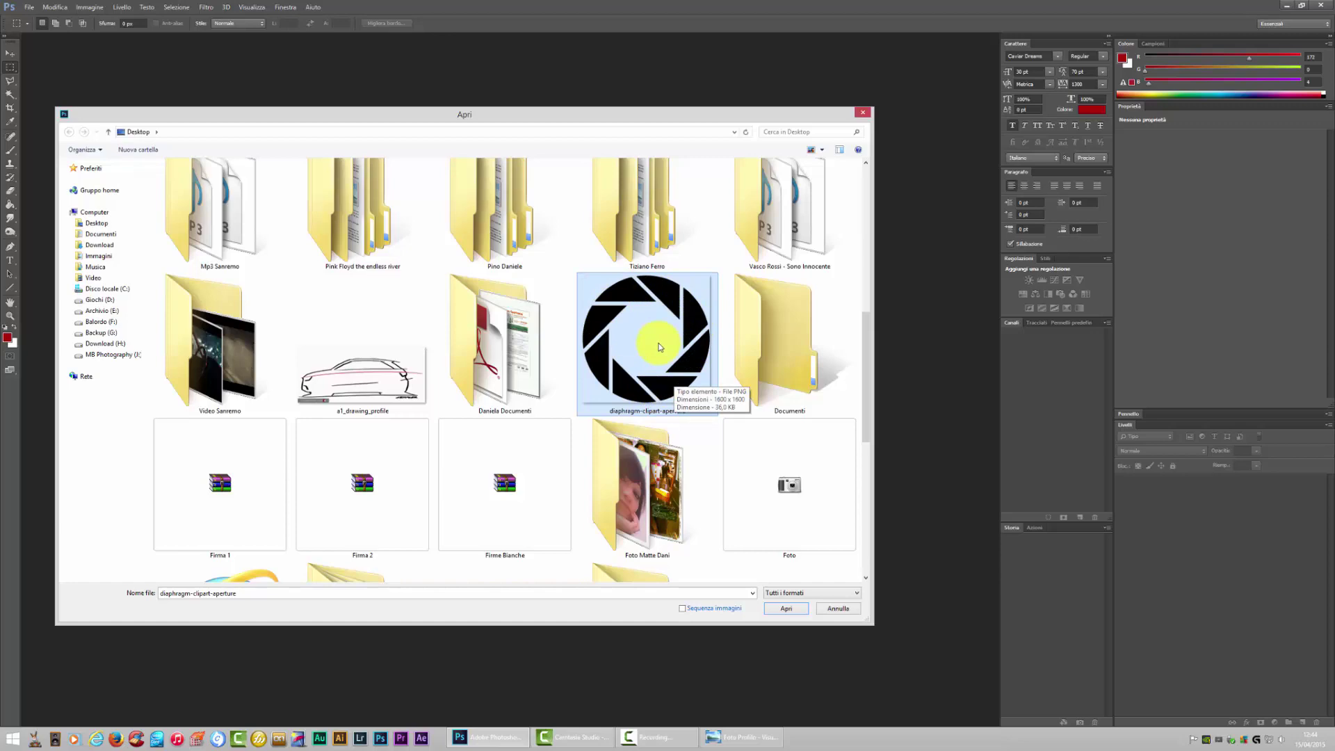
{"action": "left_click", "coordinate": [785, 609]}
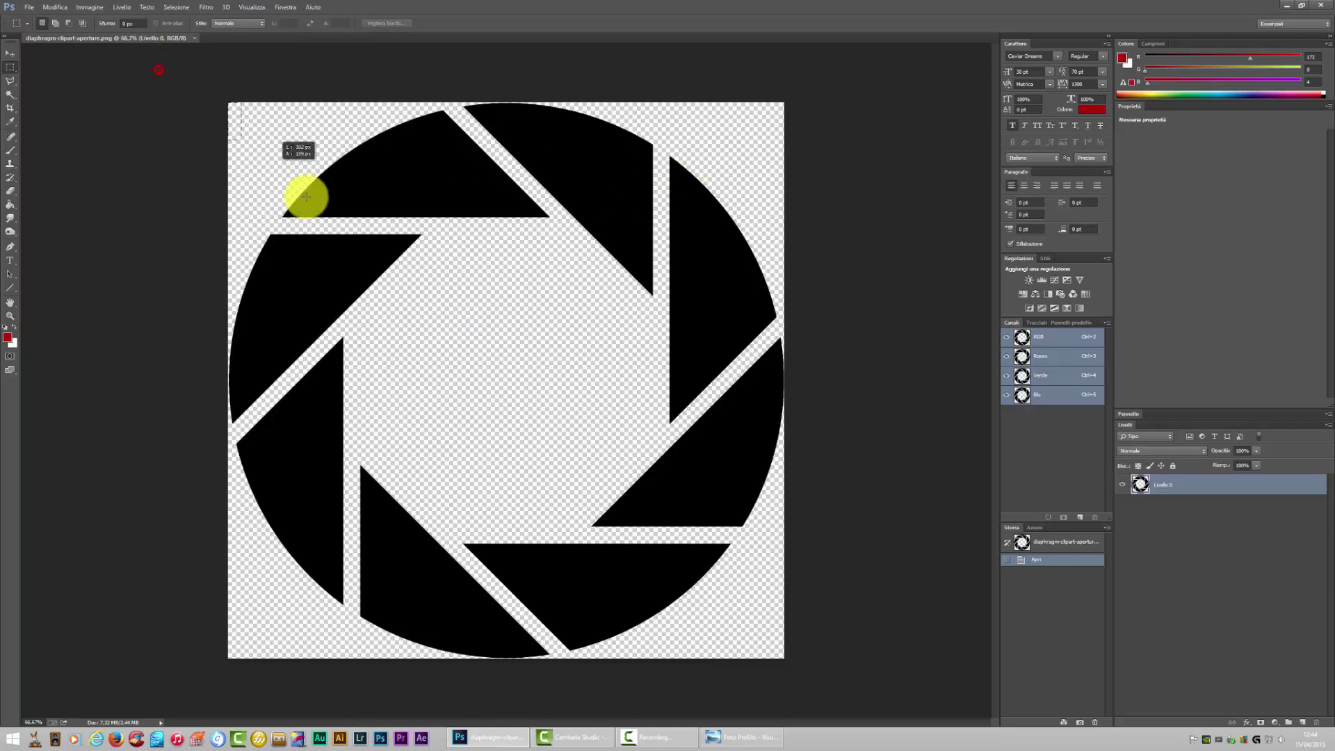
- Pick the Paint Bucket tool and try a green fill colour without keeping it, leaving the clipart black
{"action": "left_click_drag", "start_coordinate": [182, 66], "coordinate": [827, 643]}
{"action": "left_click", "coordinate": [834, 643]}
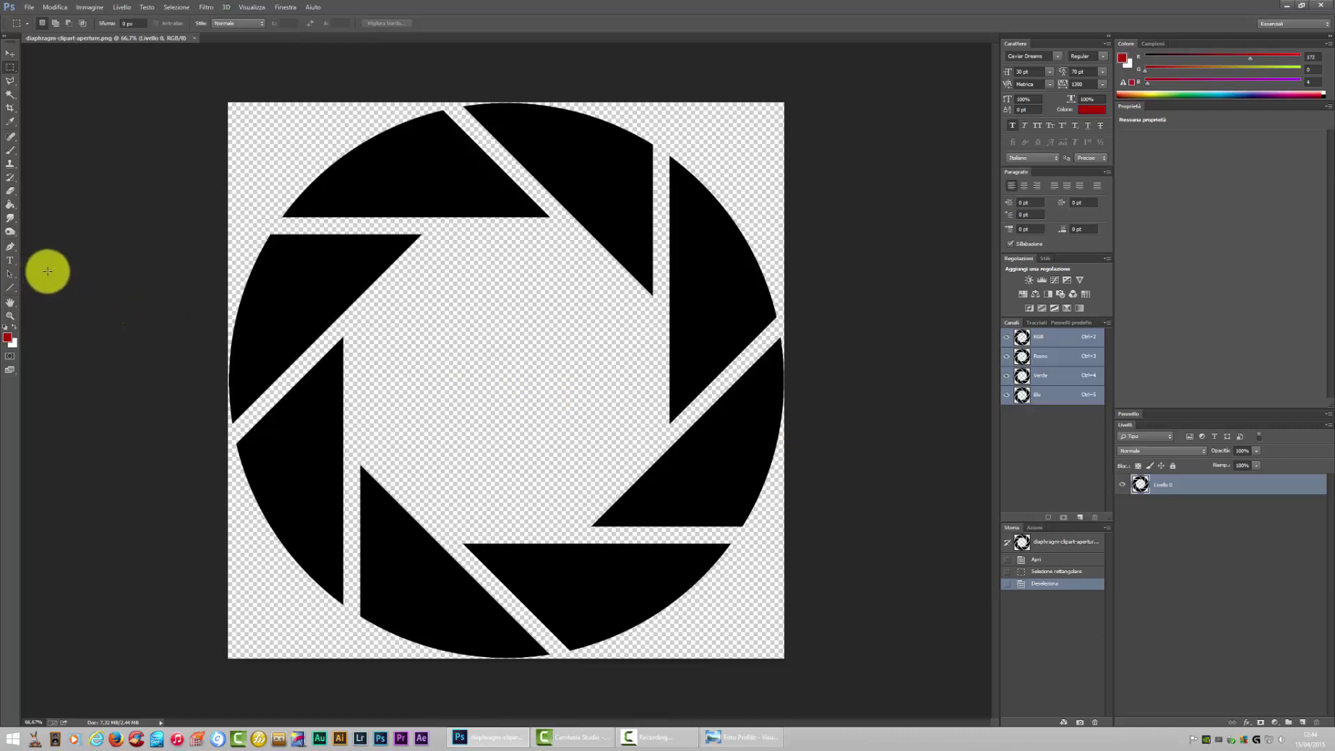
{"action": "left_click", "coordinate": [10, 205]}
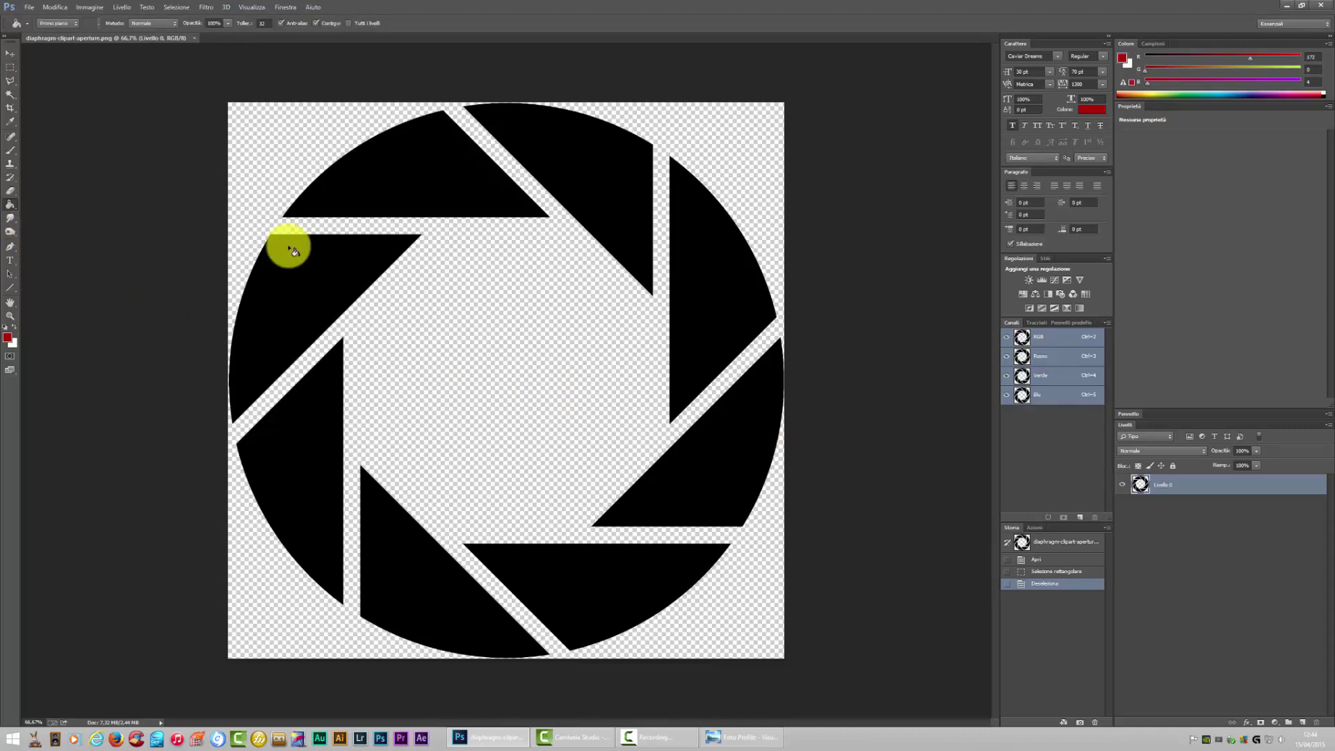
{"action": "left_click", "coordinate": [1092, 109]}
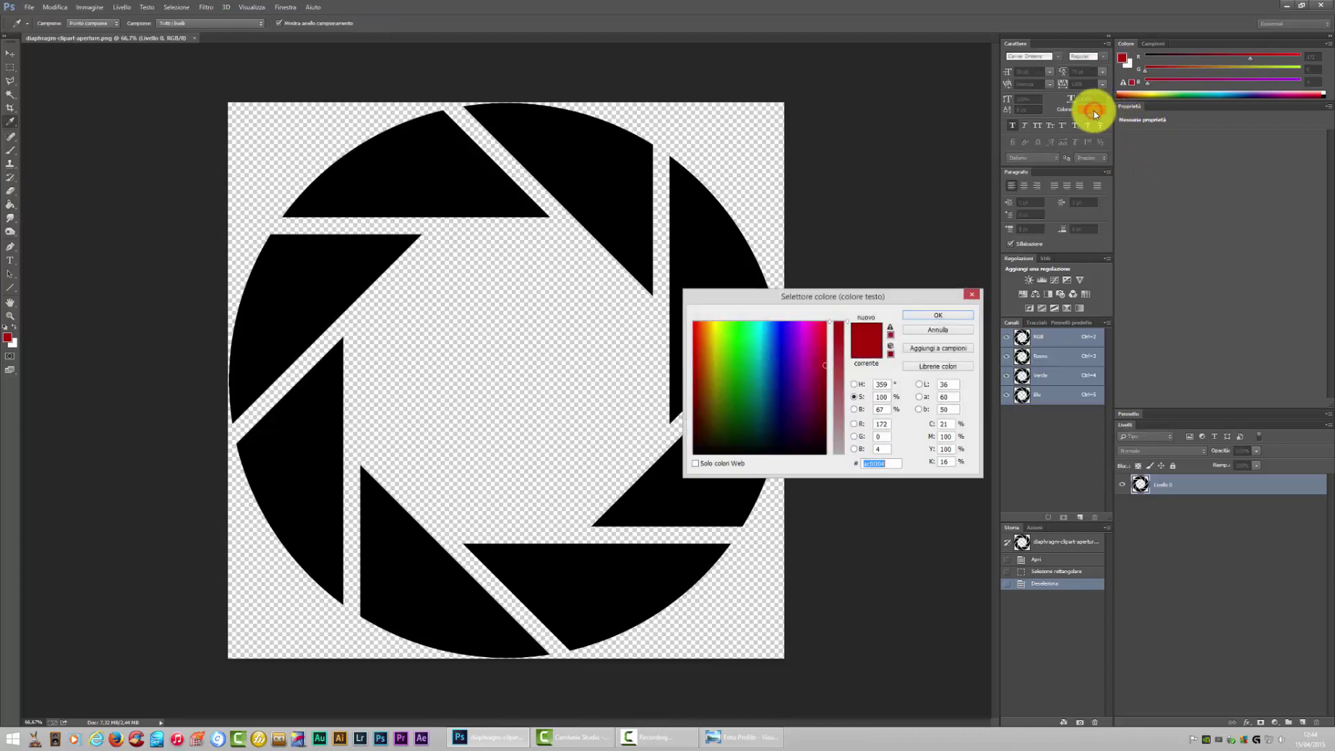
{"action": "left_click_drag", "start_coordinate": [723, 403], "coordinate": [739, 397]}
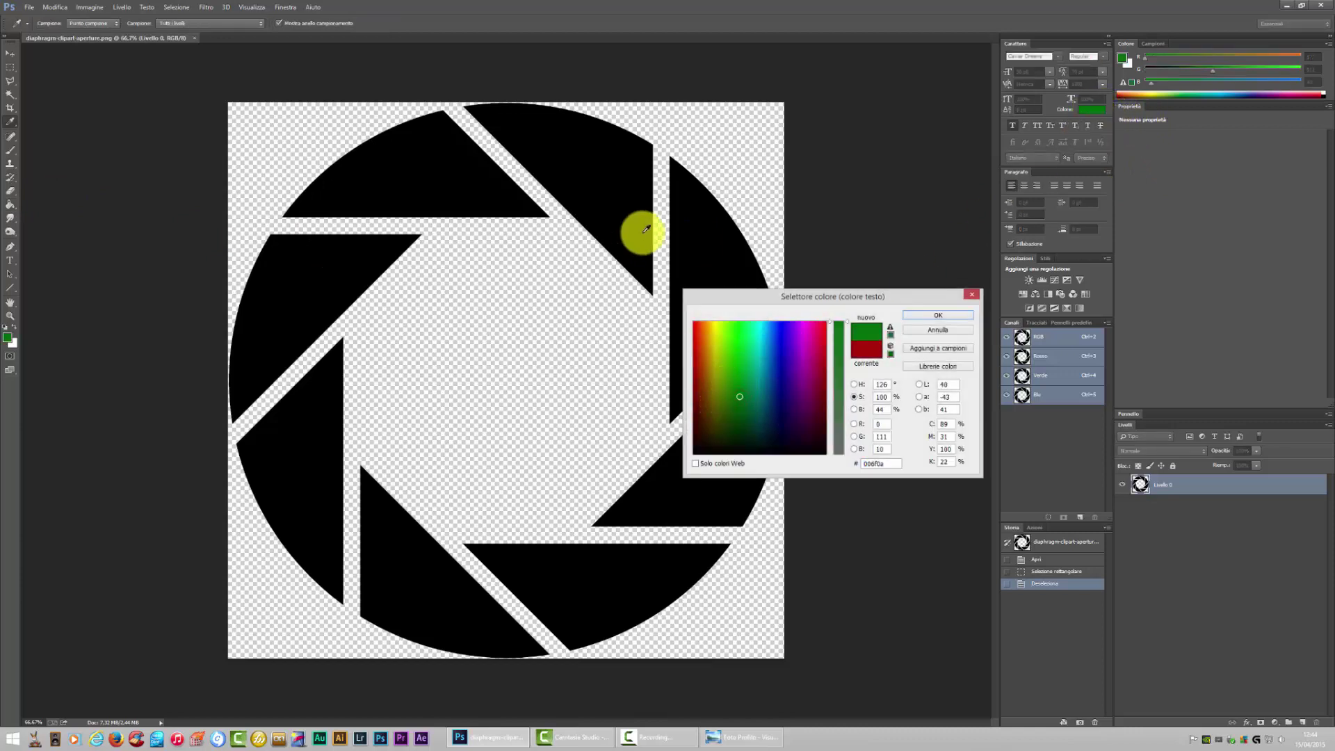
{"action": "left_click", "coordinate": [972, 298]}
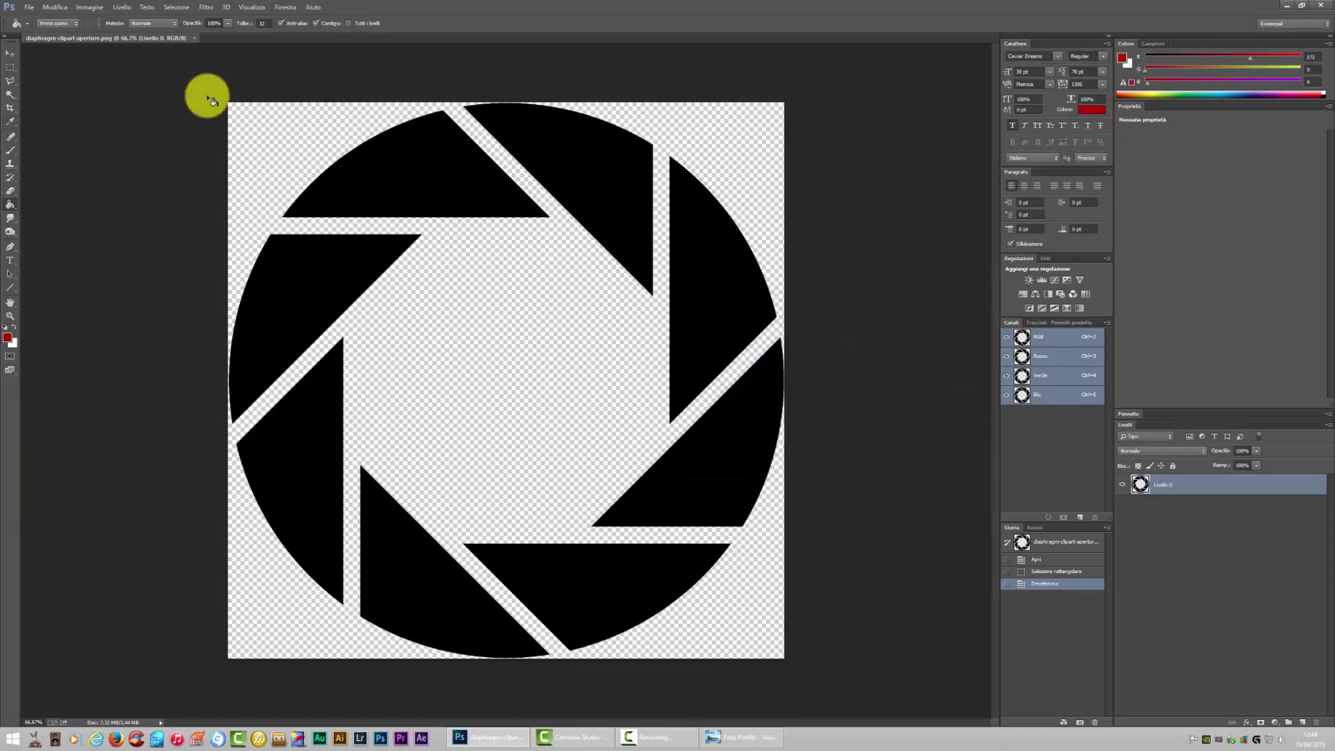
- Open Foto Profilo from MB Photography > 01 Pagina Facebook and float it in its own window
{"action": "left_click", "coordinate": [30, 7]}
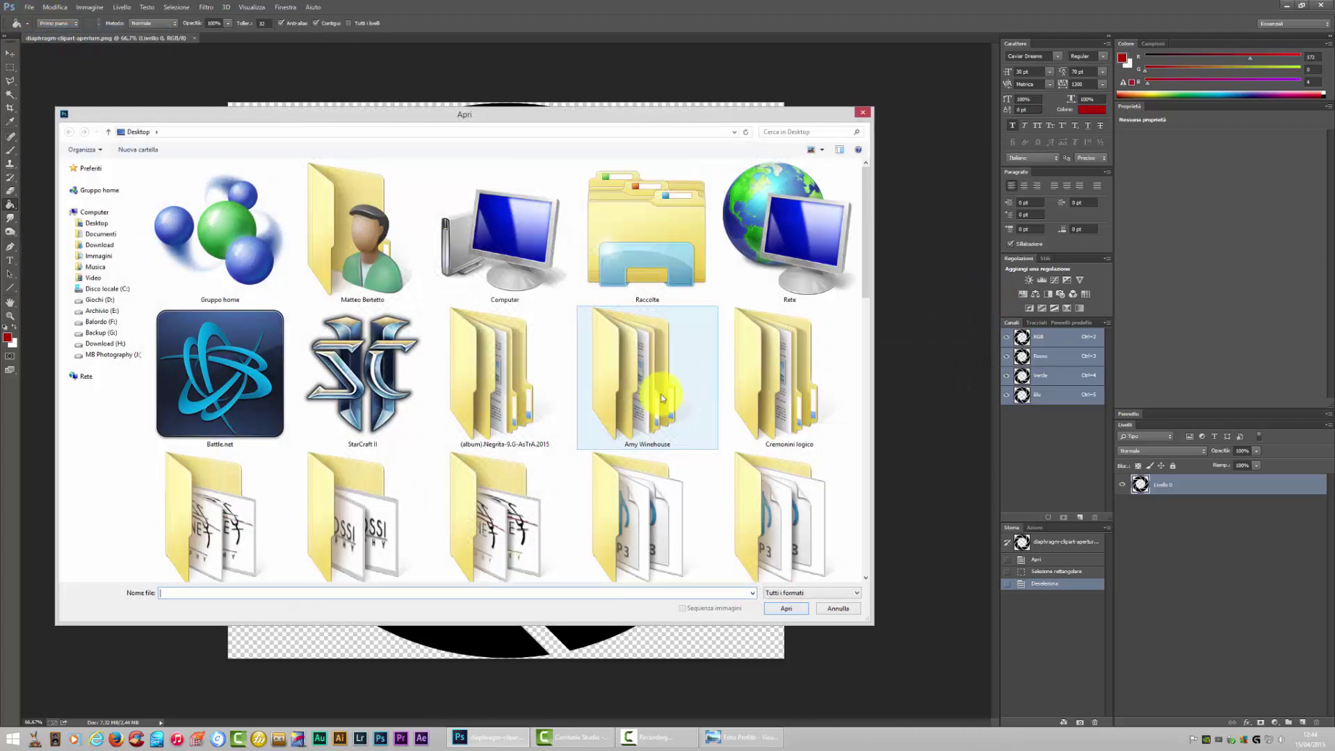
{"action": "double_click", "coordinate": [515, 266]}
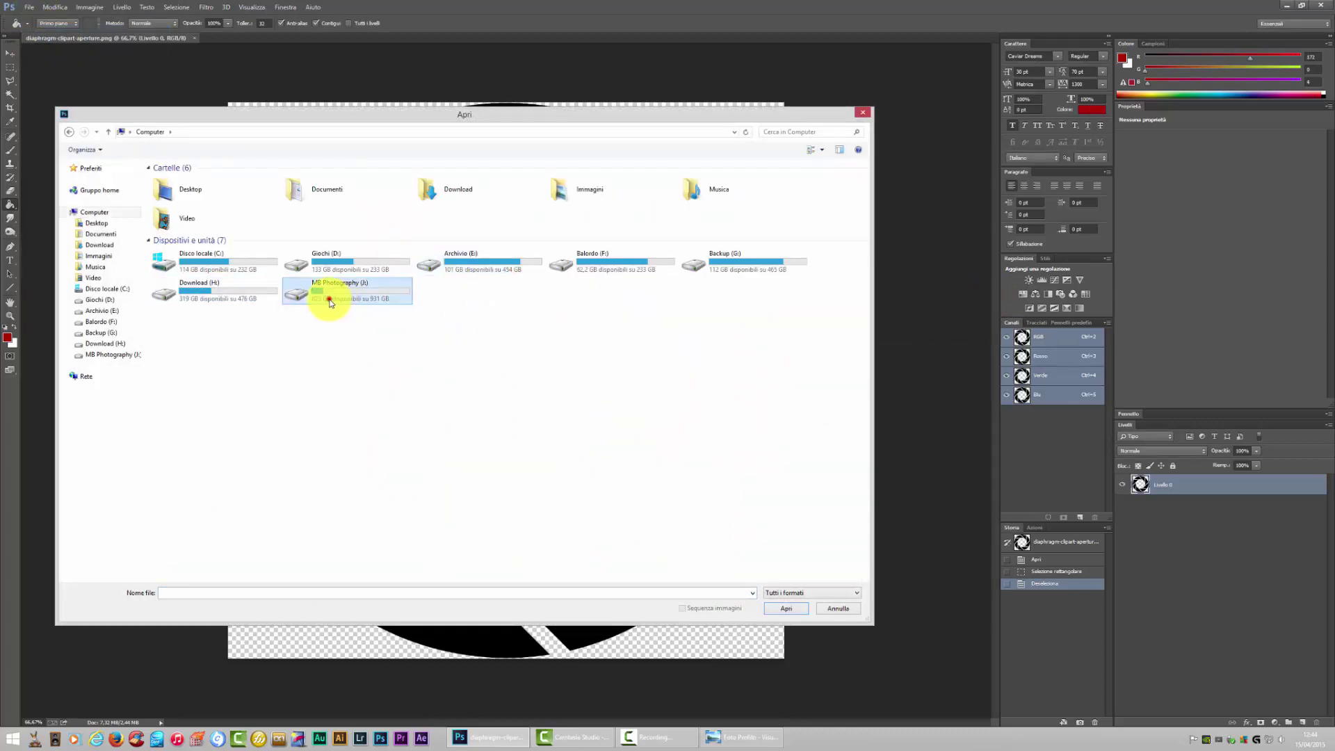
{"action": "double_click", "coordinate": [330, 296]}
{"action": "double_click", "coordinate": [181, 182]}
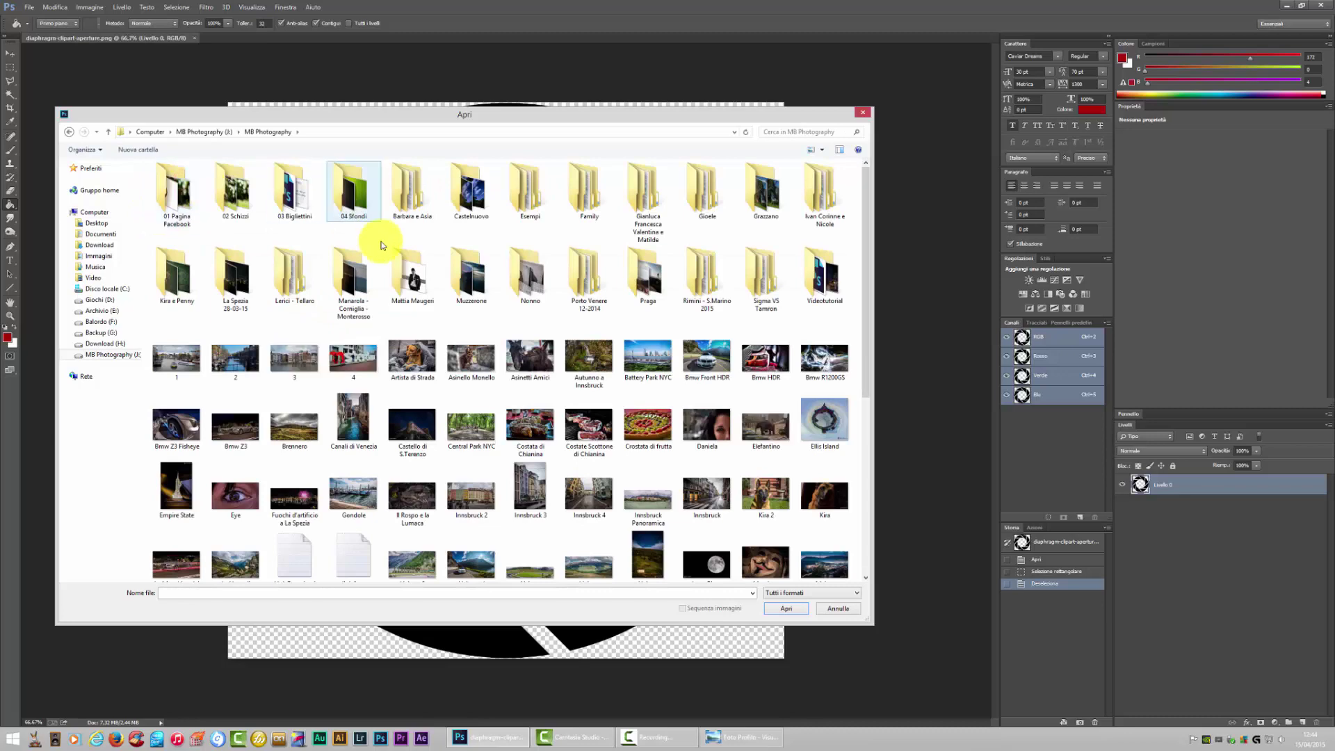
{"action": "double_click", "coordinate": [179, 206]}
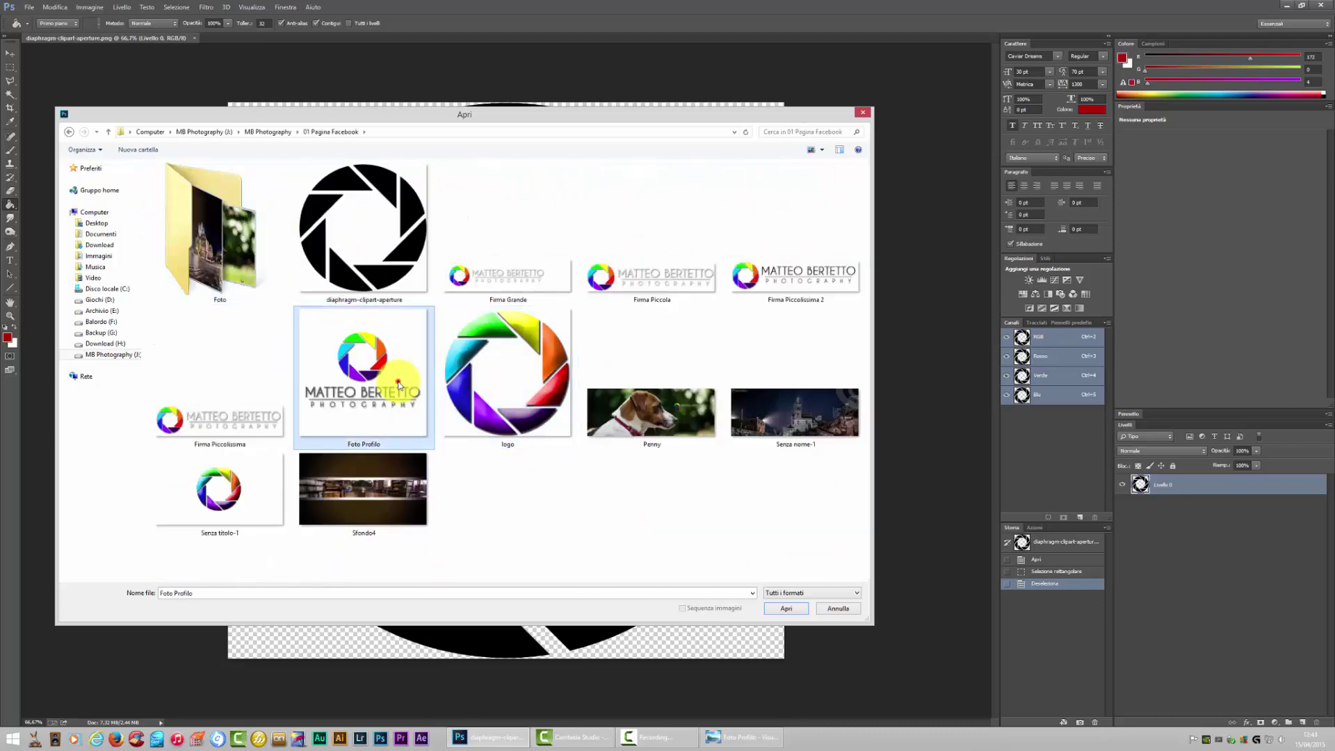
{"action": "double_click", "coordinate": [351, 358]}
{"action": "mouse_move", "coordinate": [274, 38]}
{"action": "left_mouse_down"}
{"action": "mouse_move", "coordinate": [564, 204]}
{"action": "mouse_move", "coordinate": [844, 72]}
{"action": "left_mouse_up"}
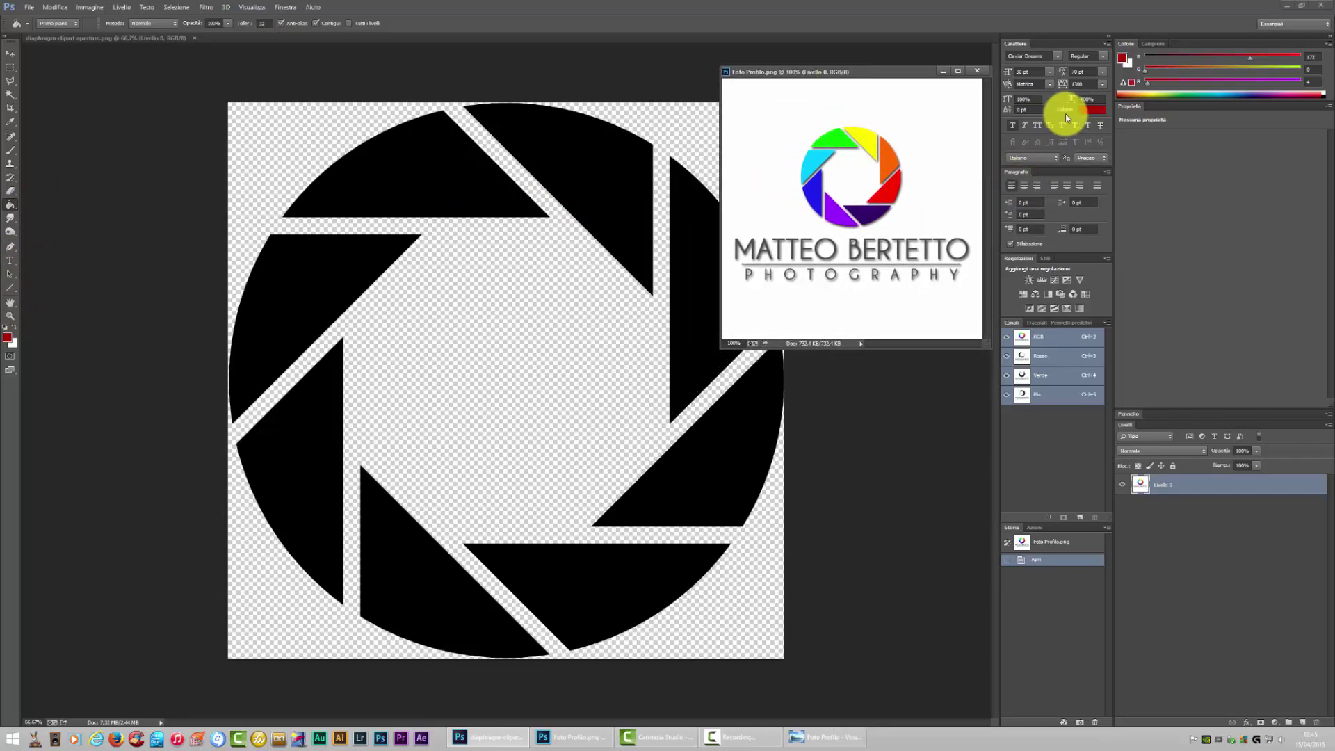
- Sample the reference logo's green and fill the top aperture blade with it
{"action": "left_click", "coordinate": [1092, 109]}
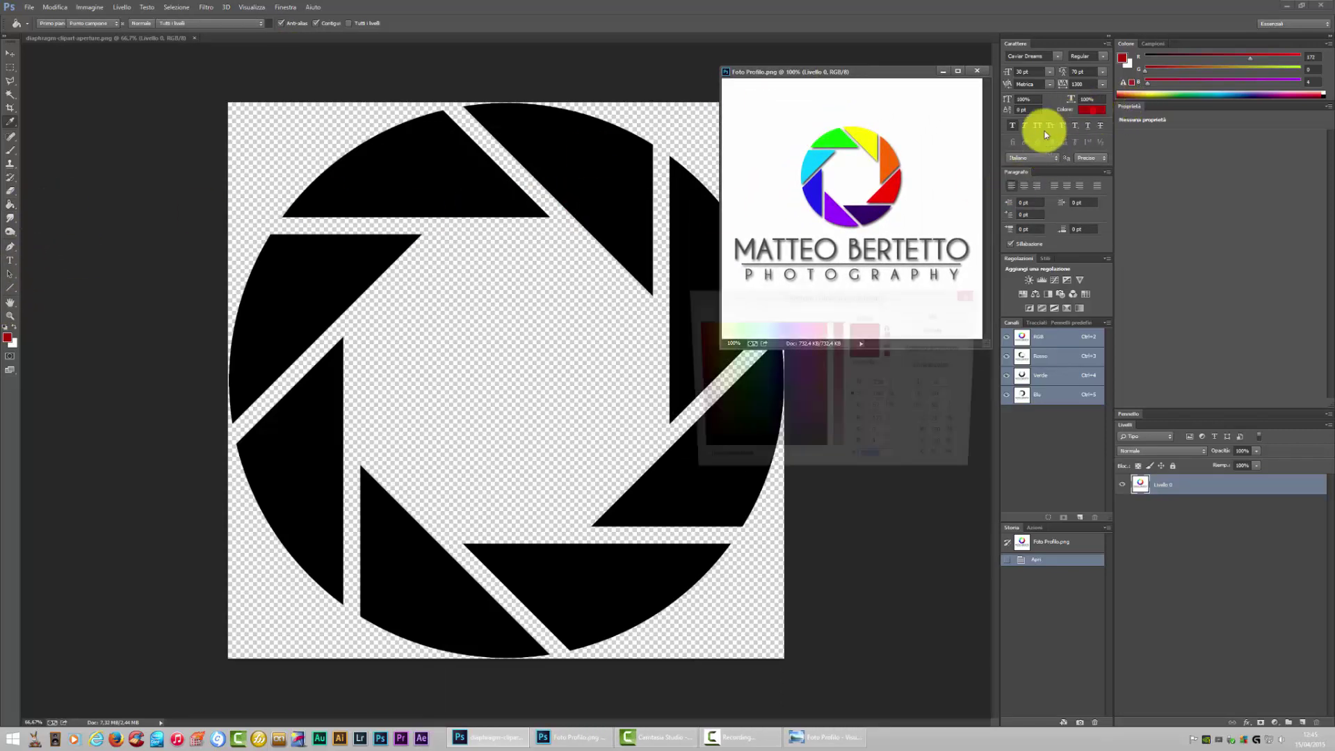
{"action": "left_click", "coordinate": [402, 160]}
{"action": "left_click", "coordinate": [848, 139]}
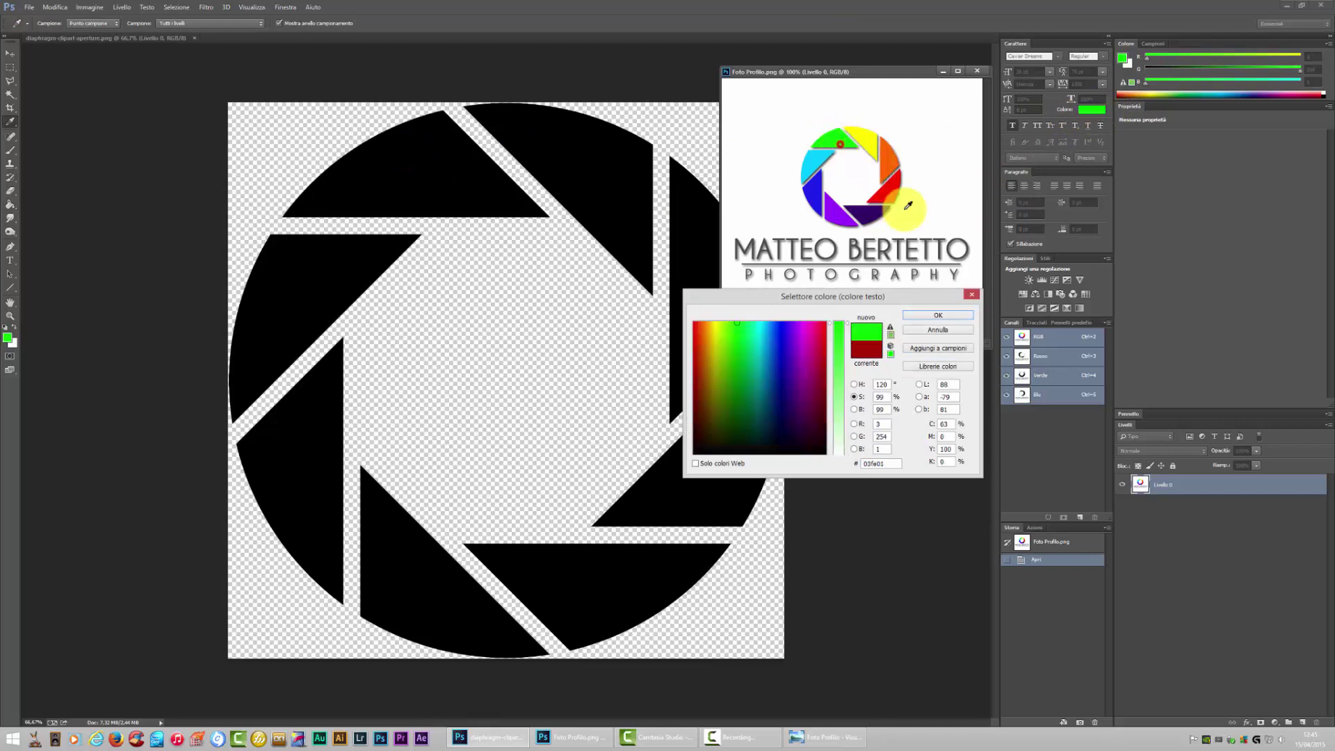
{"action": "left_click", "coordinate": [943, 315]}
{"action": "key", "text": "g"}
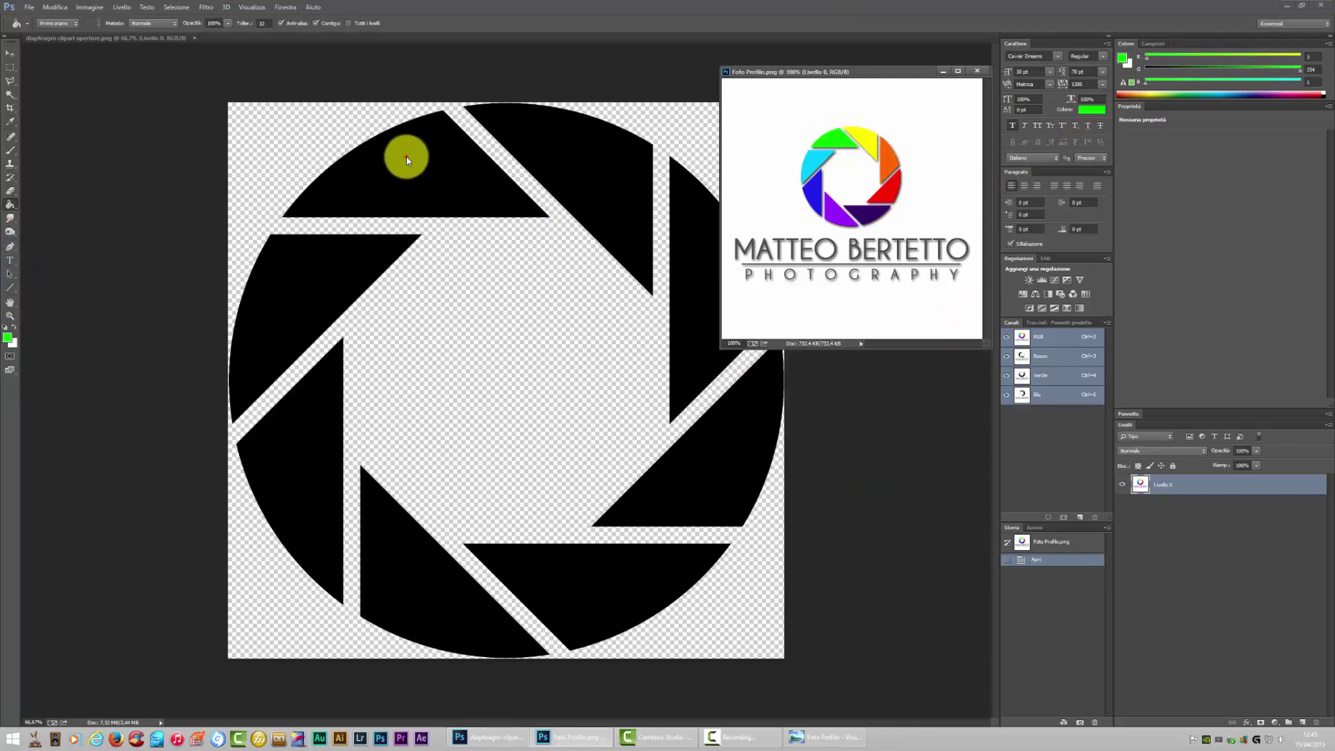
{"action": "left_click", "coordinate": [402, 154]}
{"action": "left_click", "coordinate": [422, 170]}
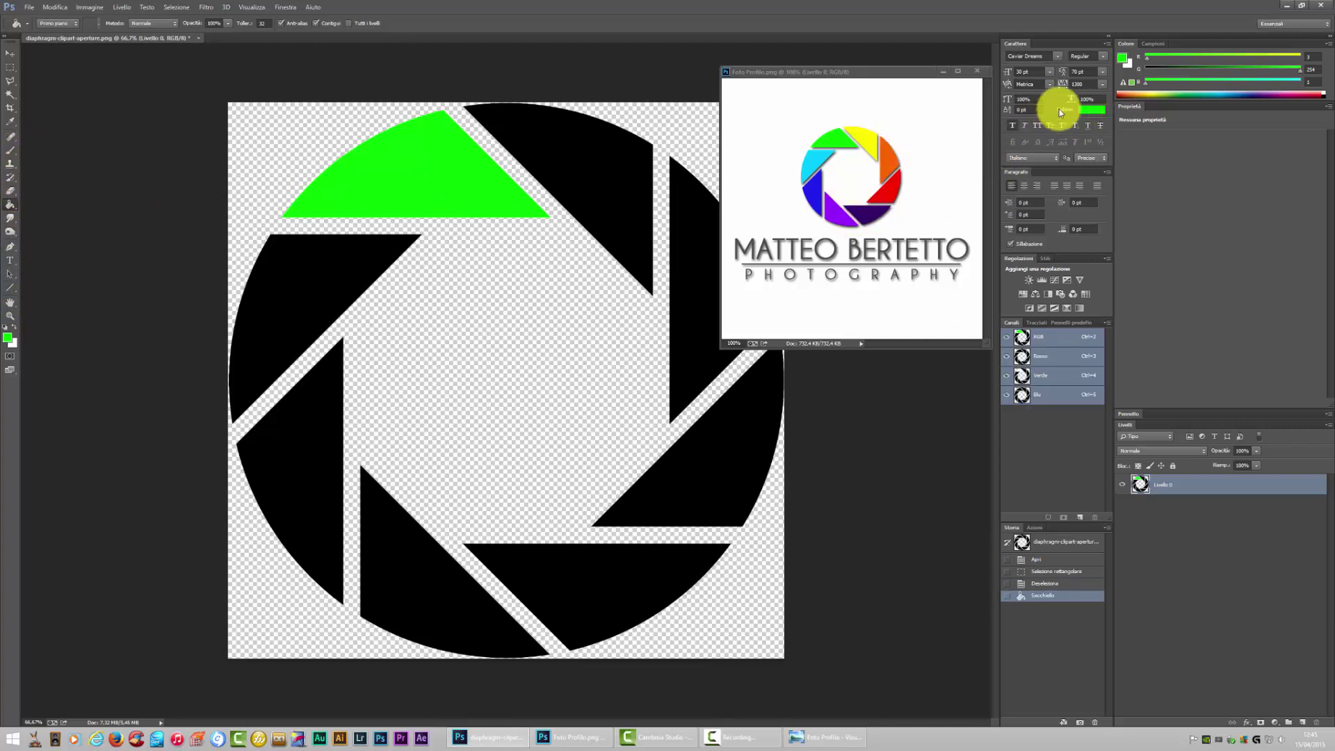
- Fill the top-right blade yellow and the right blade orange, sampled from the logo
{"action": "left_click", "coordinate": [1090, 110]}
{"action": "left_click", "coordinate": [897, 127]}
{"action": "left_click", "coordinate": [937, 315]}
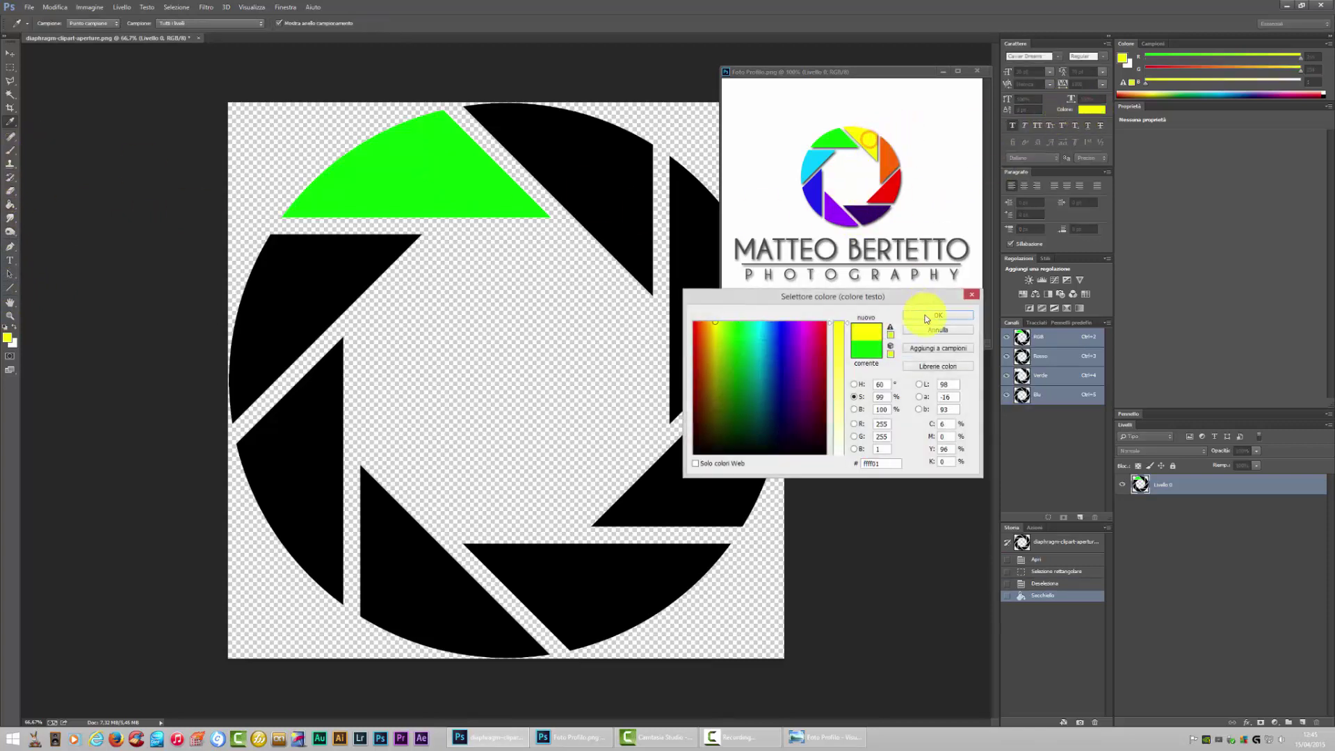
{"action": "left_click", "coordinate": [583, 157]}
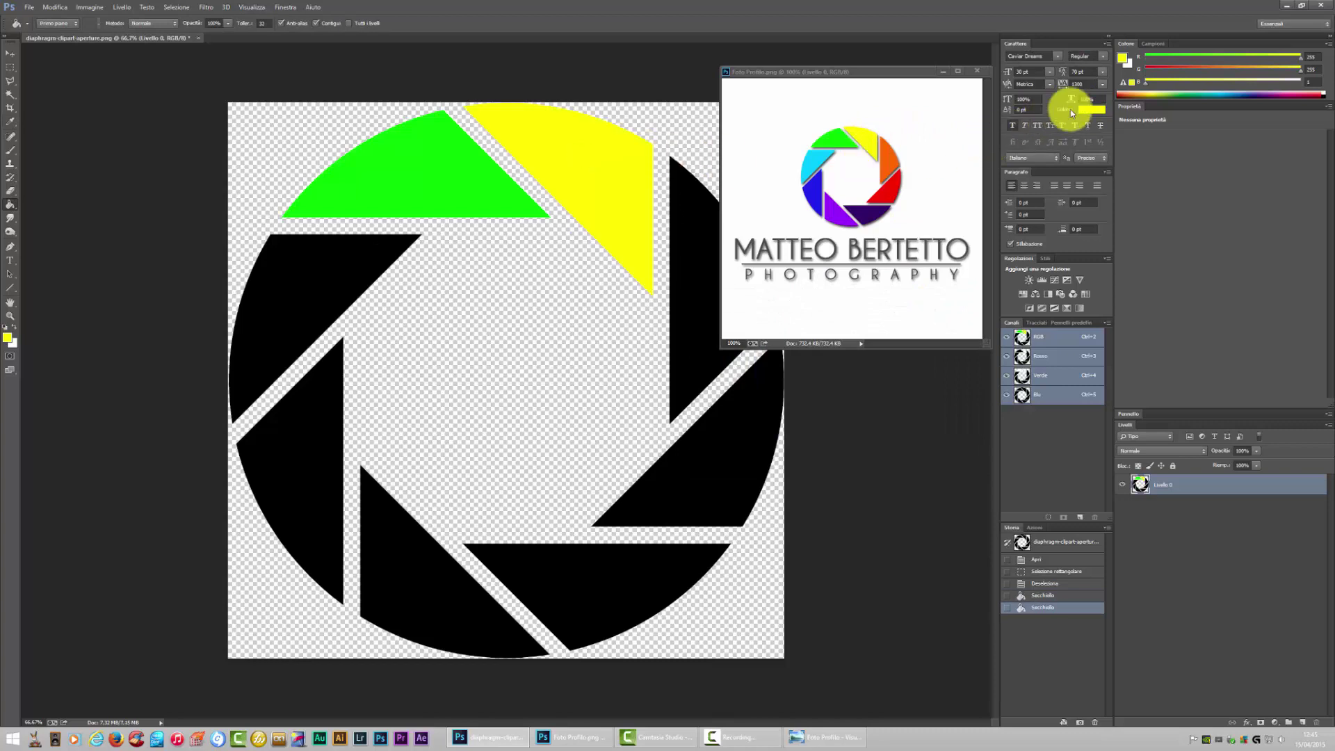
{"action": "left_click", "coordinate": [1090, 110]}
{"action": "left_click", "coordinate": [892, 154]}
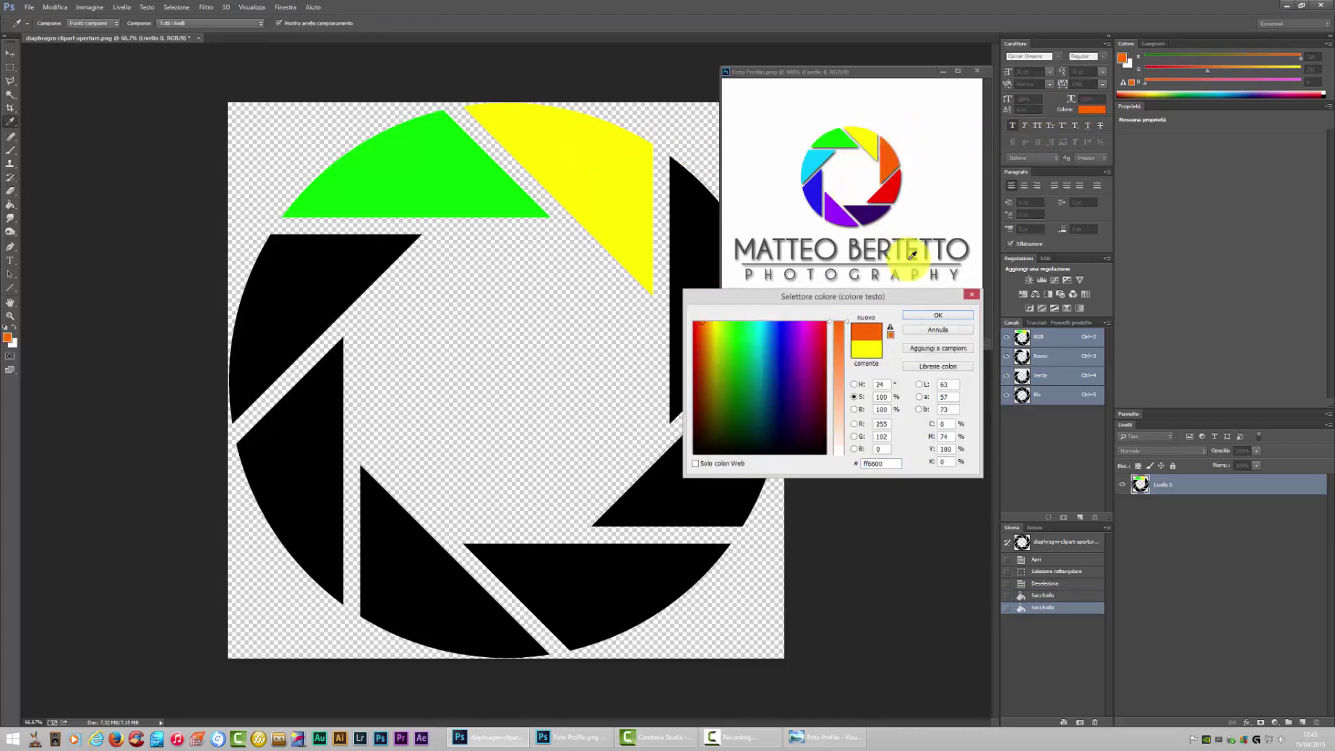
{"action": "left_click", "coordinate": [936, 314]}
{"action": "left_click", "coordinate": [688, 239]}
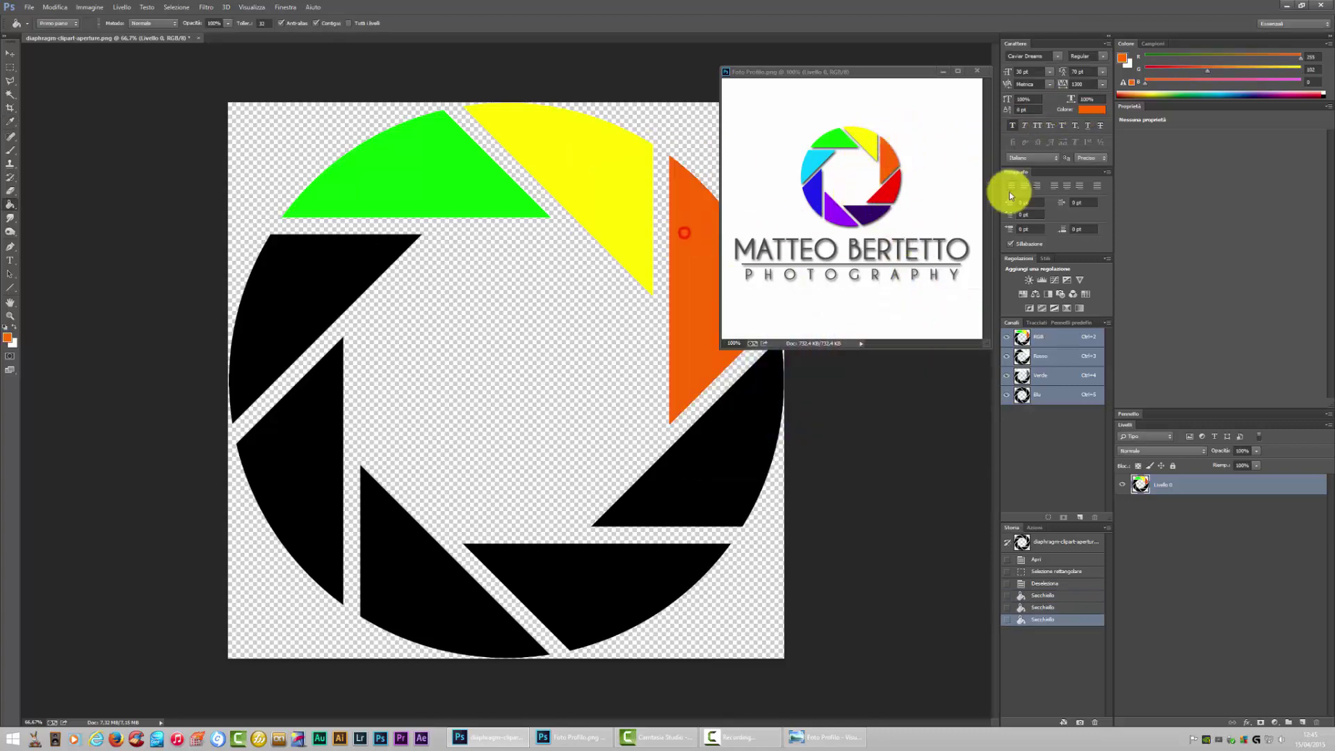
- Fill the lower-right blade red and the bottom blade purple using sampled logo colours
{"action": "left_click", "coordinate": [1090, 109]}
{"action": "left_click", "coordinate": [890, 193]}
{"action": "left_click", "coordinate": [938, 315]}
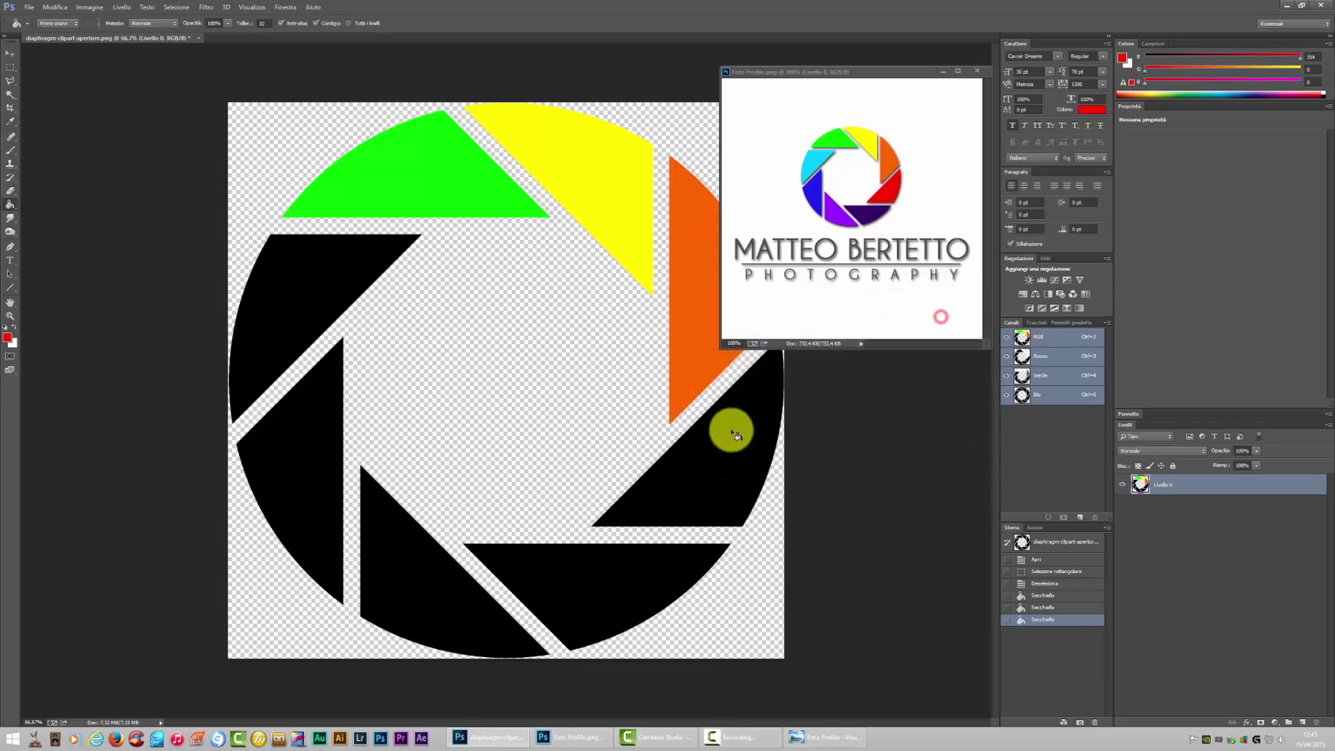
{"action": "left_click", "coordinate": [729, 435]}
{"action": "left_click", "coordinate": [1081, 109]}
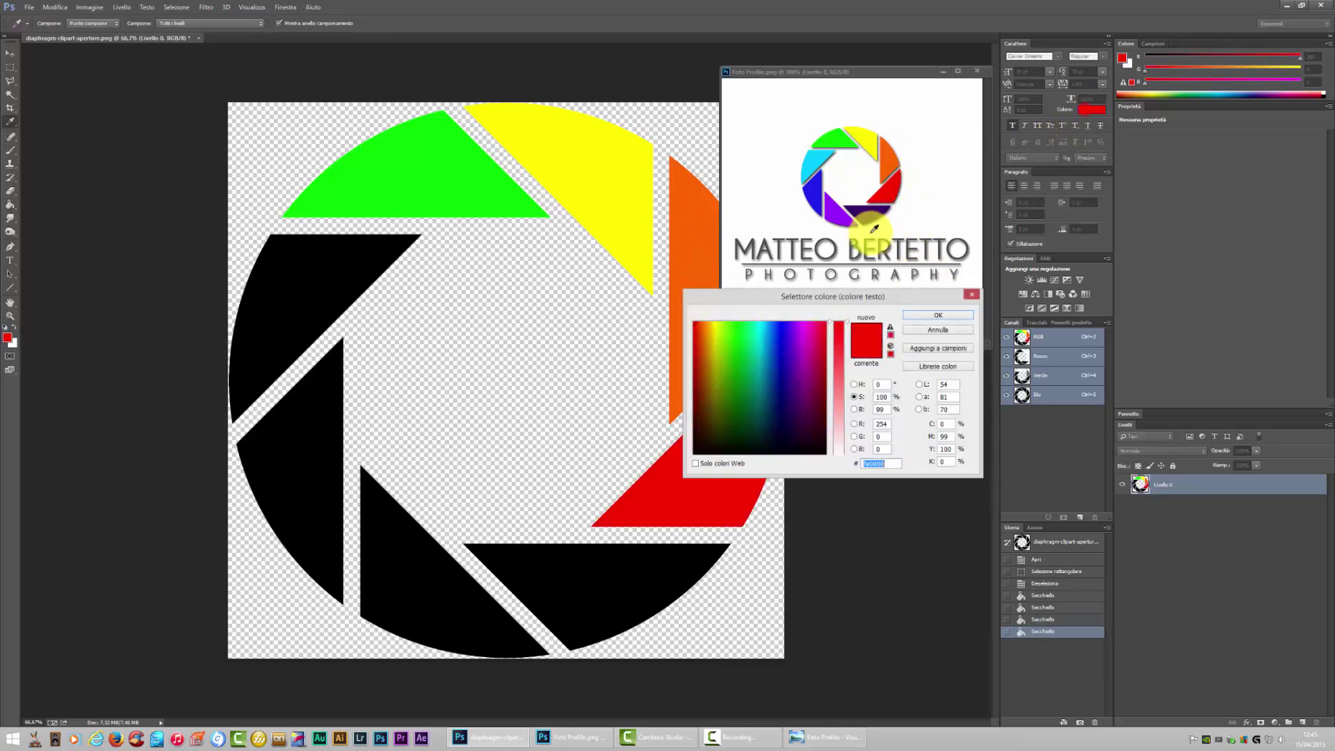
{"action": "left_click", "coordinate": [871, 213]}
{"action": "left_click", "coordinate": [935, 317]}
{"action": "left_click", "coordinate": [619, 559]}
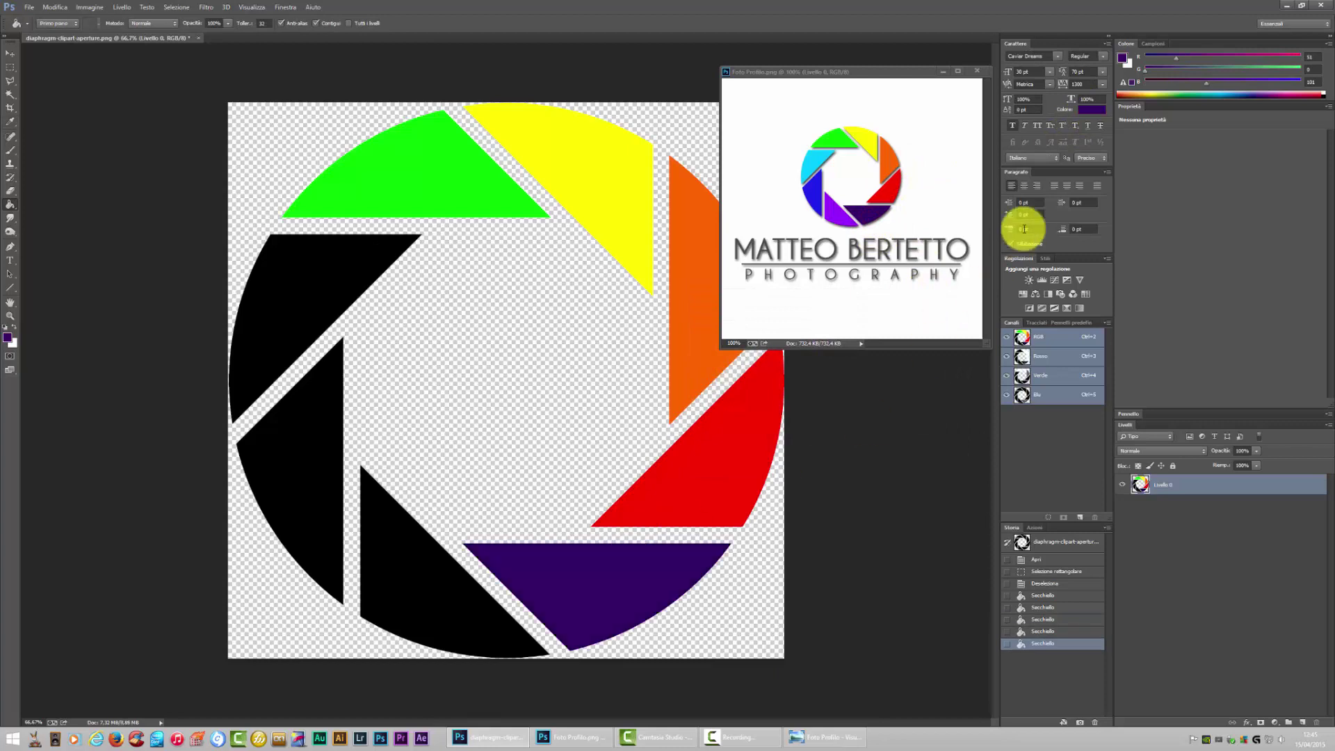
- Fill the lower-left blades violet and blue with colours sampled from the logo
{"action": "left_click", "coordinate": [1091, 109]}
{"action": "left_click", "coordinate": [837, 212]}
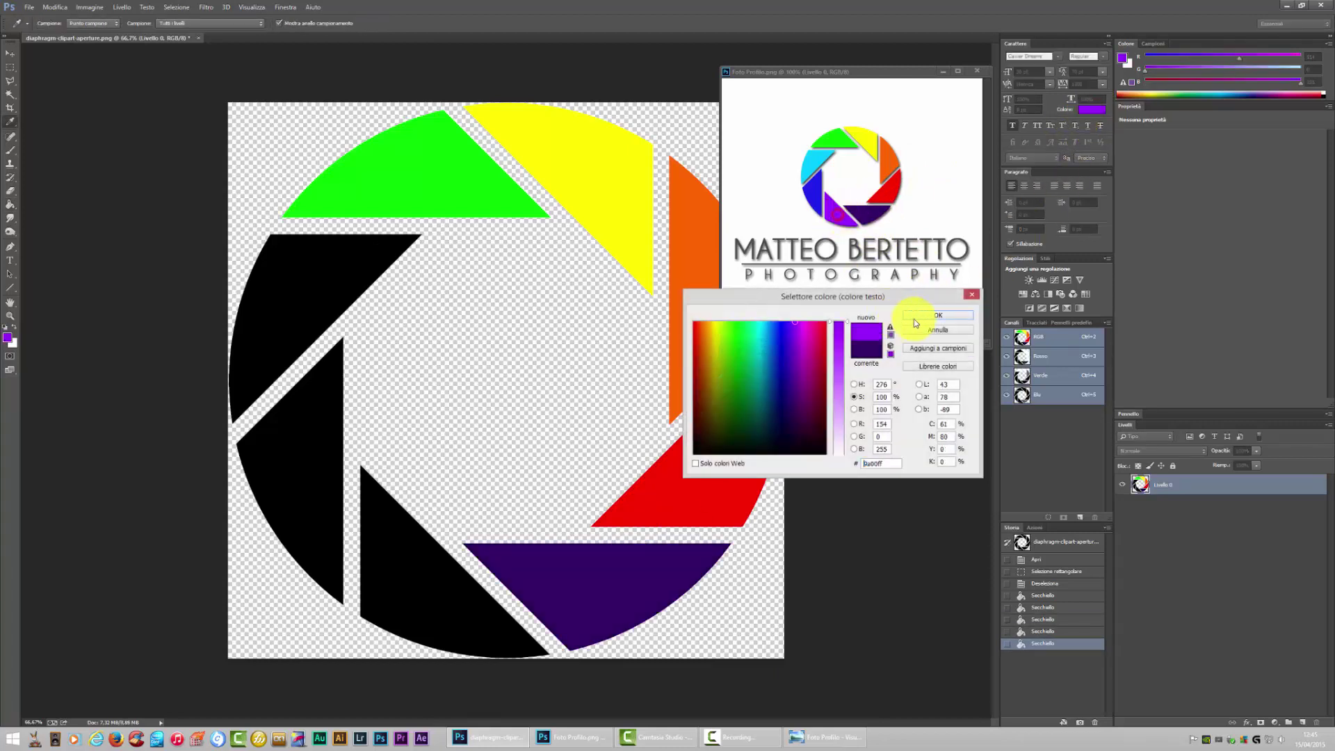
{"action": "left_click", "coordinate": [918, 317]}
{"action": "left_click", "coordinate": [428, 590]}
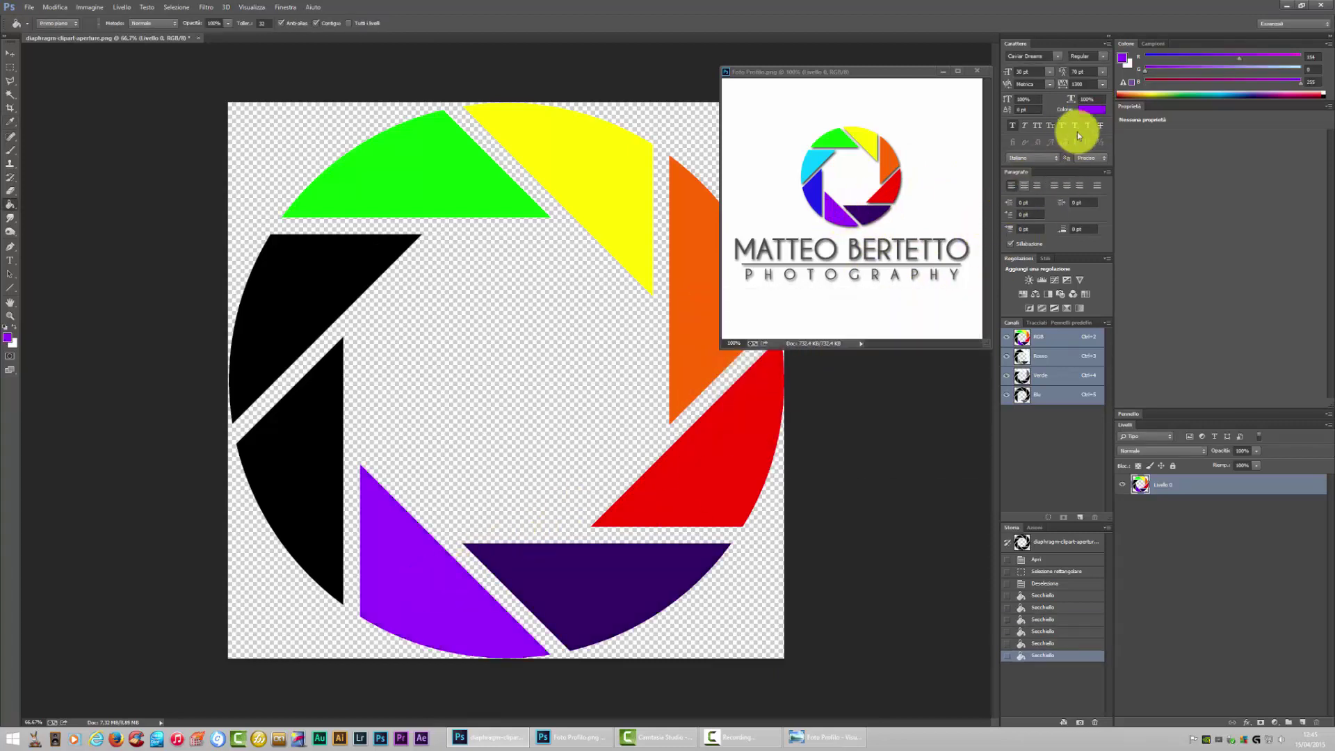
{"action": "left_click", "coordinate": [1093, 109]}
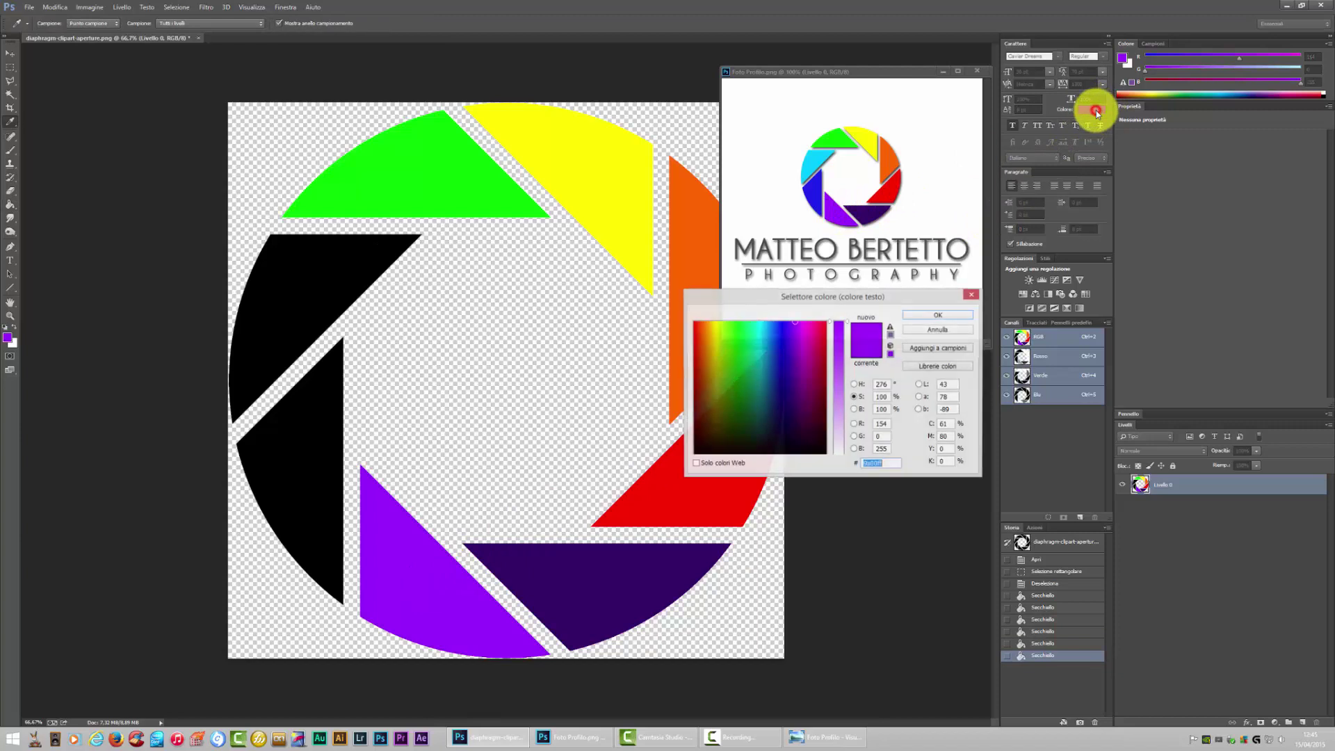
{"action": "left_click", "coordinate": [819, 192]}
{"action": "left_click", "coordinate": [924, 315]}
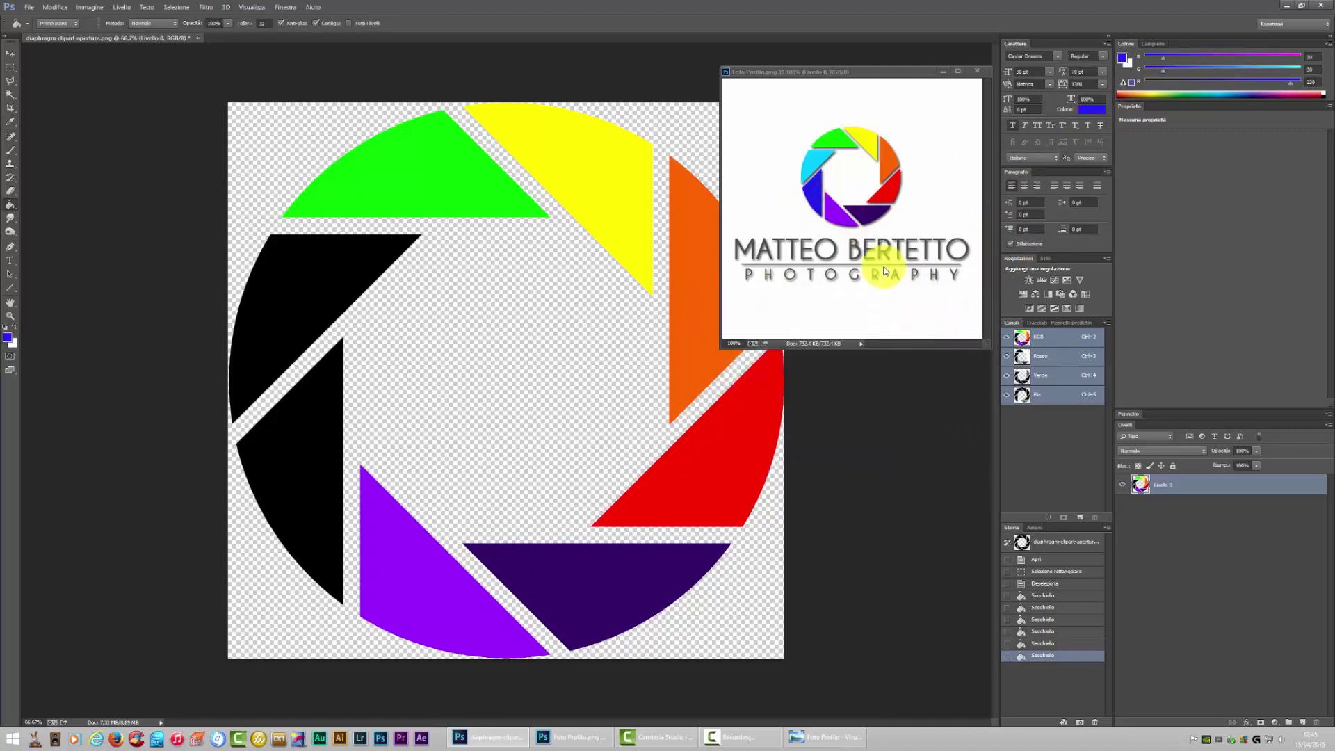
{"action": "left_click", "coordinate": [1092, 109]}
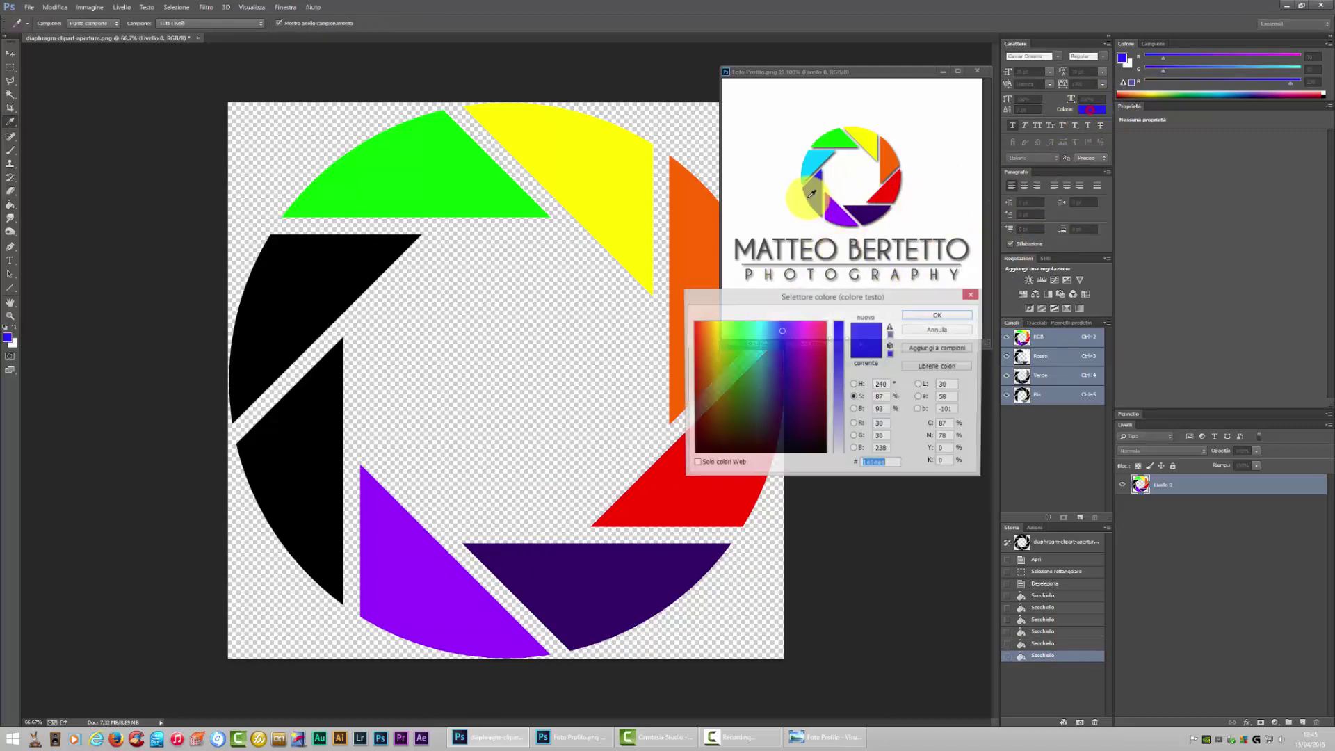
{"action": "left_click", "coordinate": [925, 315]}
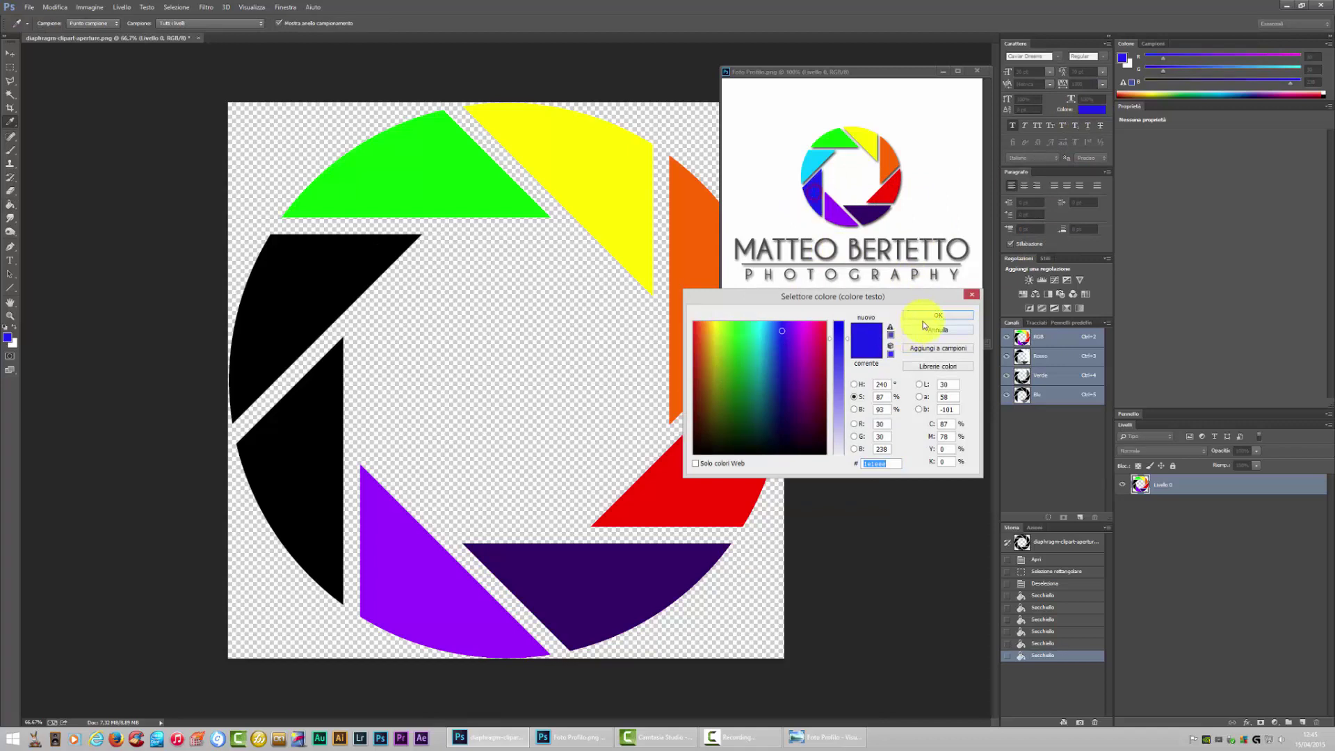
{"action": "left_click", "coordinate": [296, 443]}
- Fill the upper-left blade with the logo's cyan and shift the reference window slightly
{"action": "left_click", "coordinate": [1092, 109]}
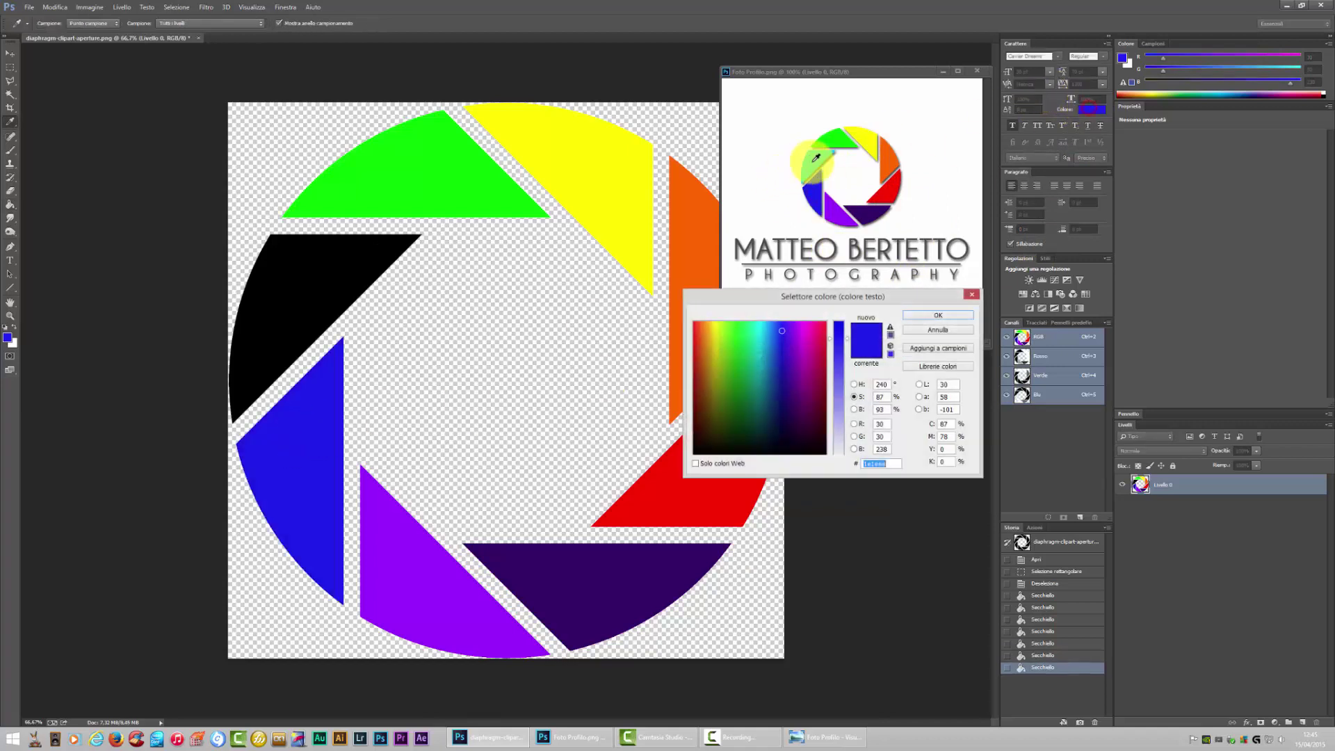
{"action": "left_click", "coordinate": [813, 160]}
{"action": "left_click", "coordinate": [938, 315]}
{"action": "left_click", "coordinate": [337, 268]}
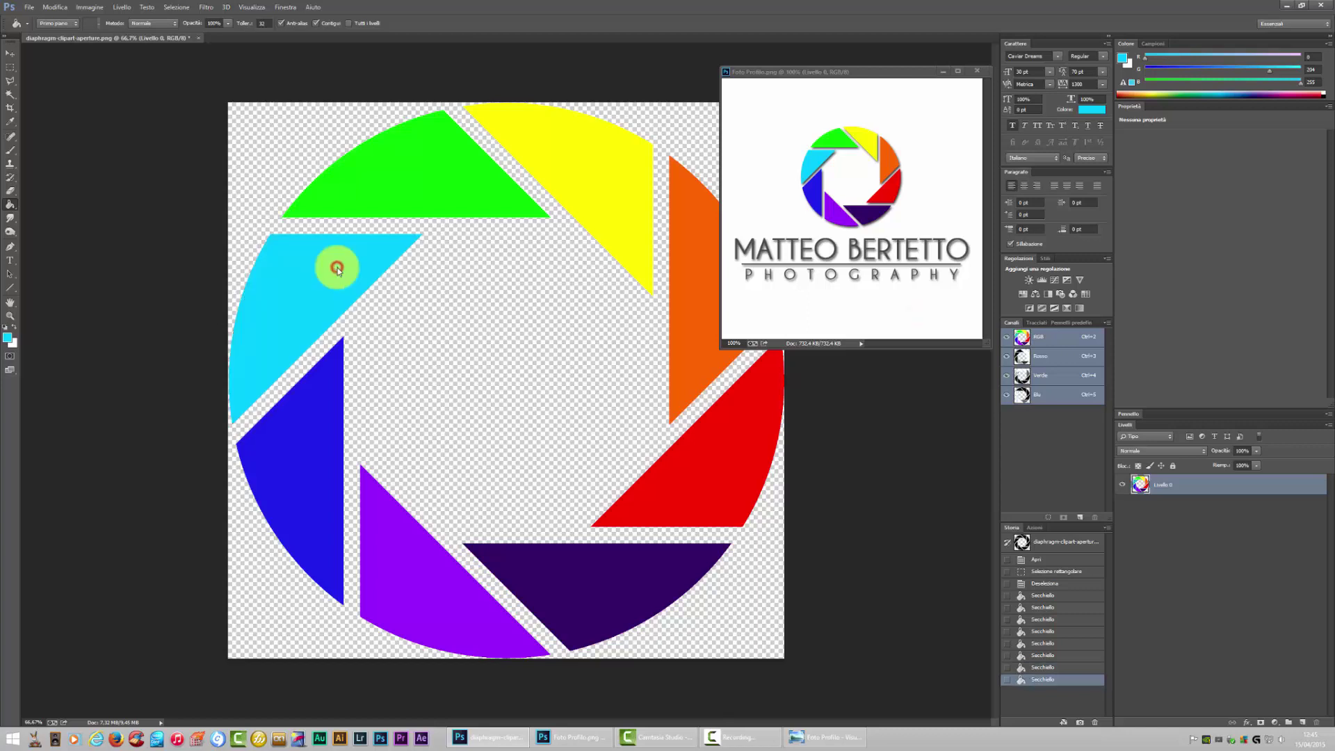
{"action": "left_click_drag", "start_coordinate": [912, 72], "coordinate": [899, 59]}
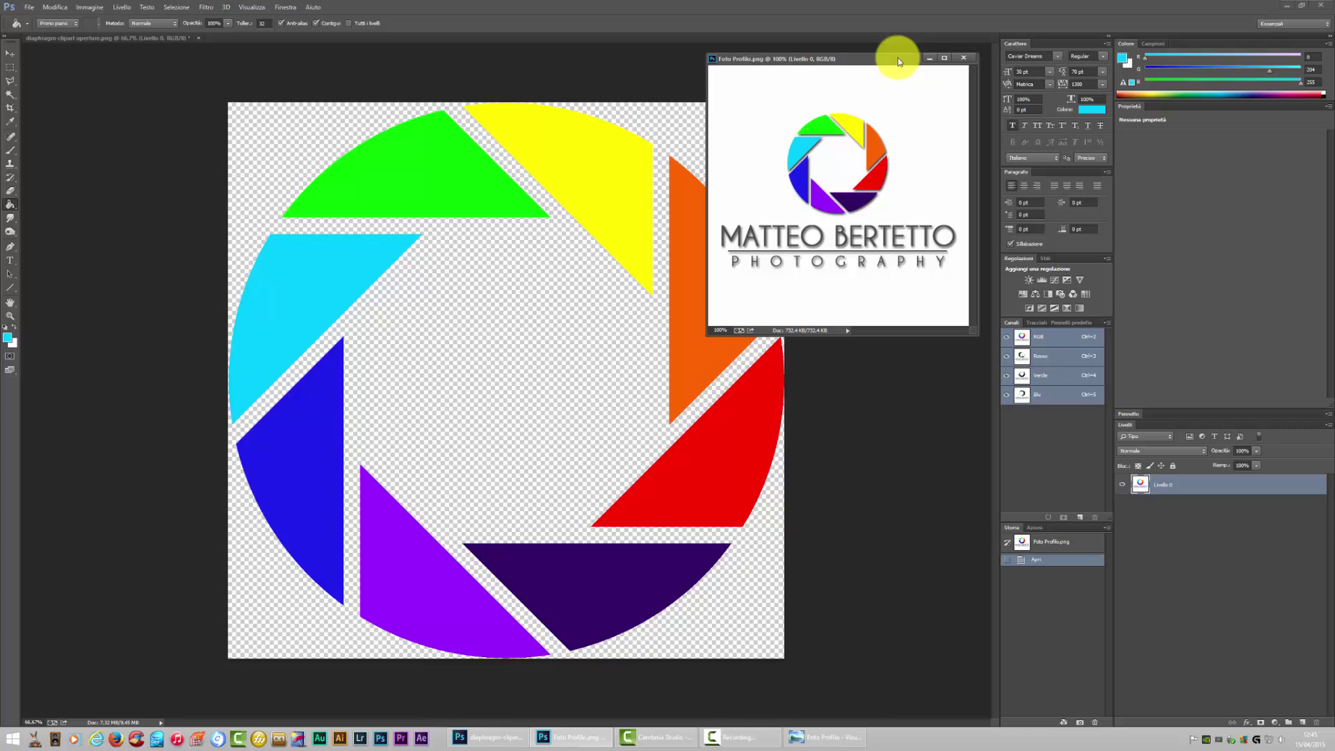
- Close Foto Profilo and set up a new 1200 × 400 px document with transparent background
{"action": "left_click", "coordinate": [972, 60]}
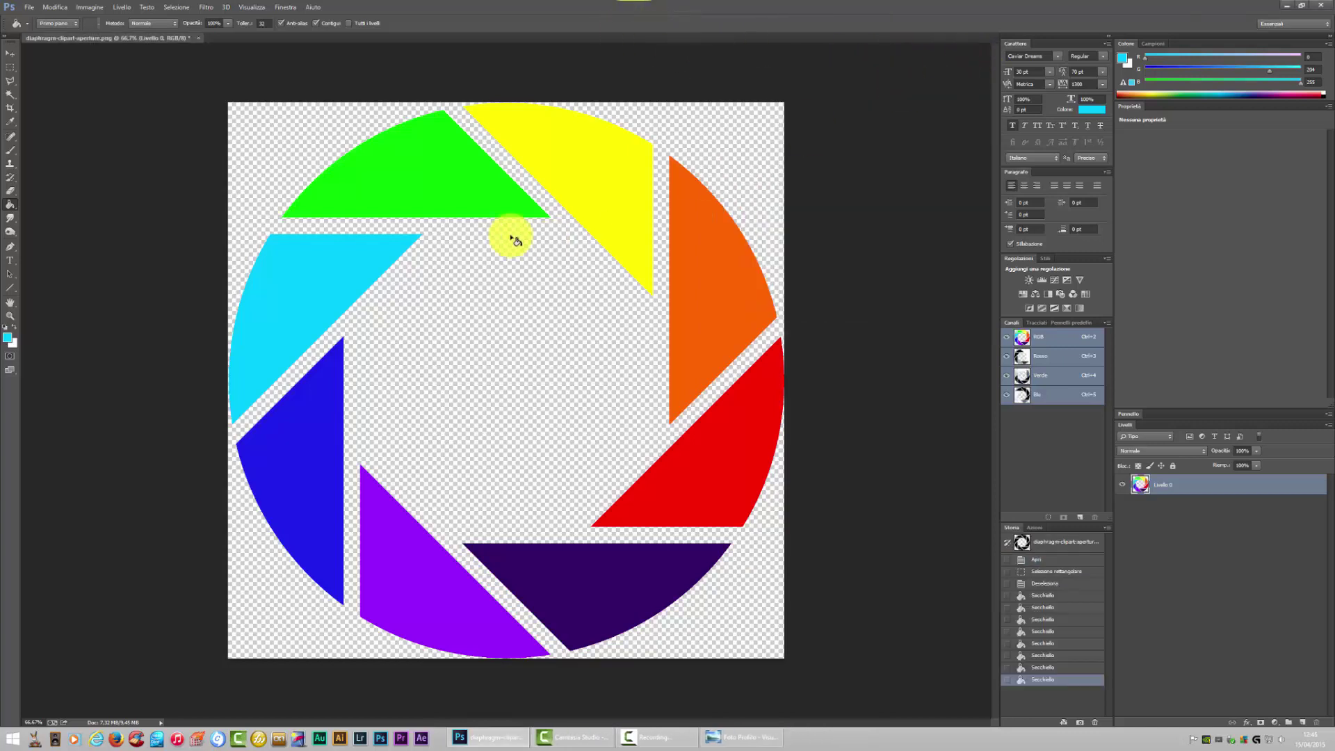
{"action": "left_click", "coordinate": [31, 13]}
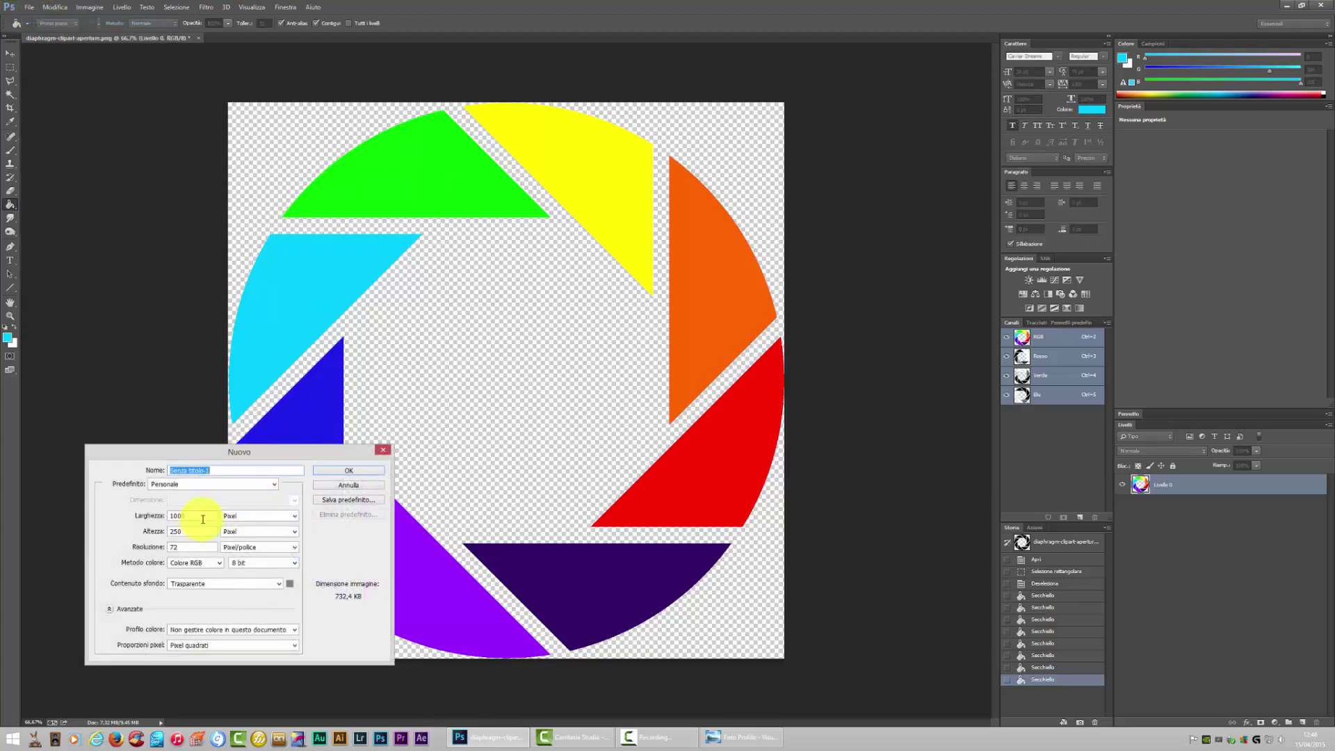
{"action": "double_click", "coordinate": [208, 515]}
{"action": "double_click", "coordinate": [196, 515]}
{"action": "left_click", "coordinate": [215, 591]}
{"action": "left_click", "coordinate": [205, 613]}
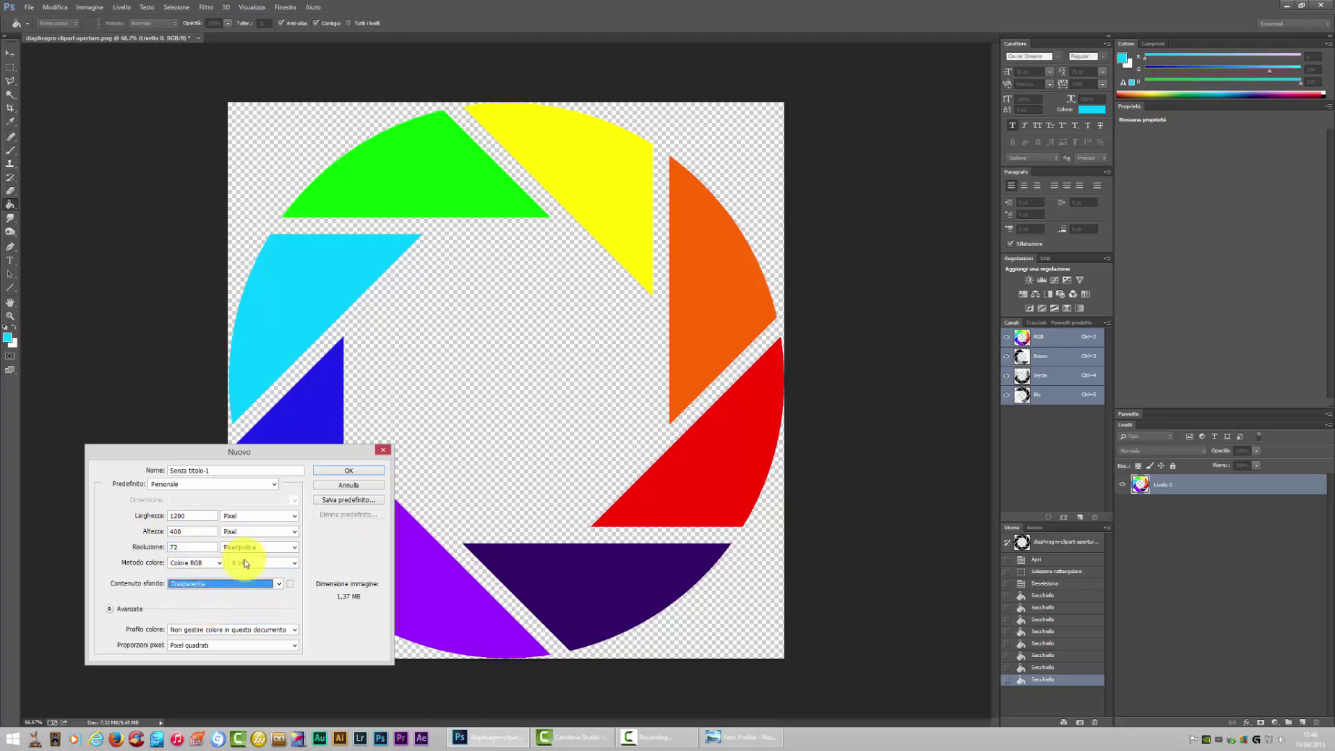
- Create the new document, then marquee-select the entire recoloured aperture in the diaphragm image
{"action": "left_click", "coordinate": [348, 473]}
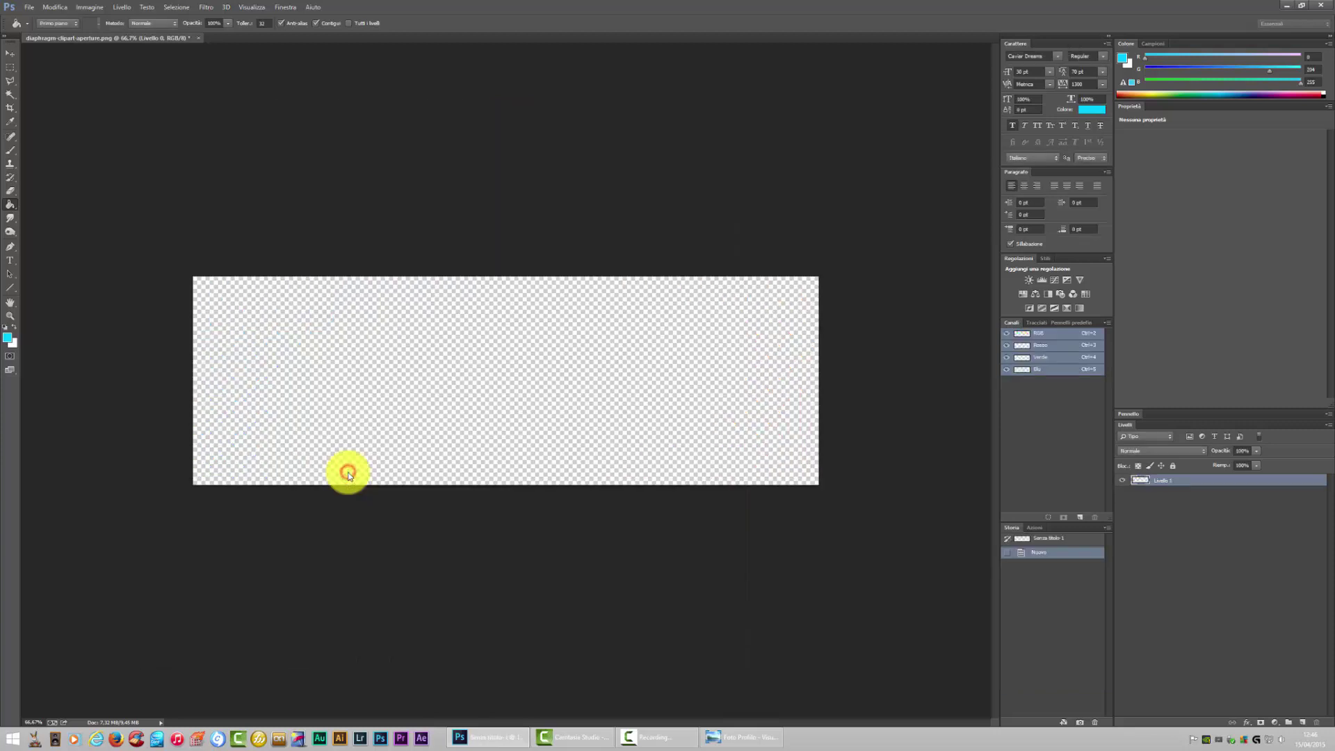
{"action": "left_click", "coordinate": [182, 39]}
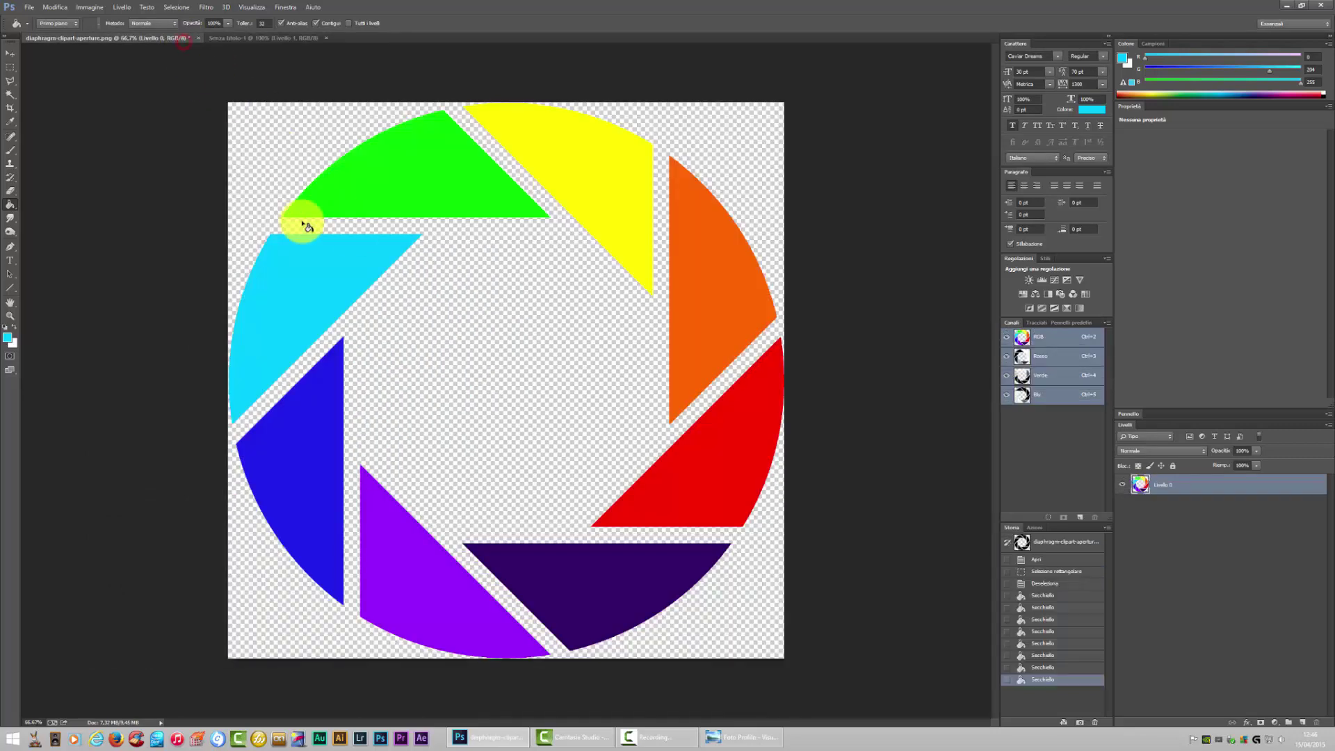
{"action": "left_click", "coordinate": [10, 67]}
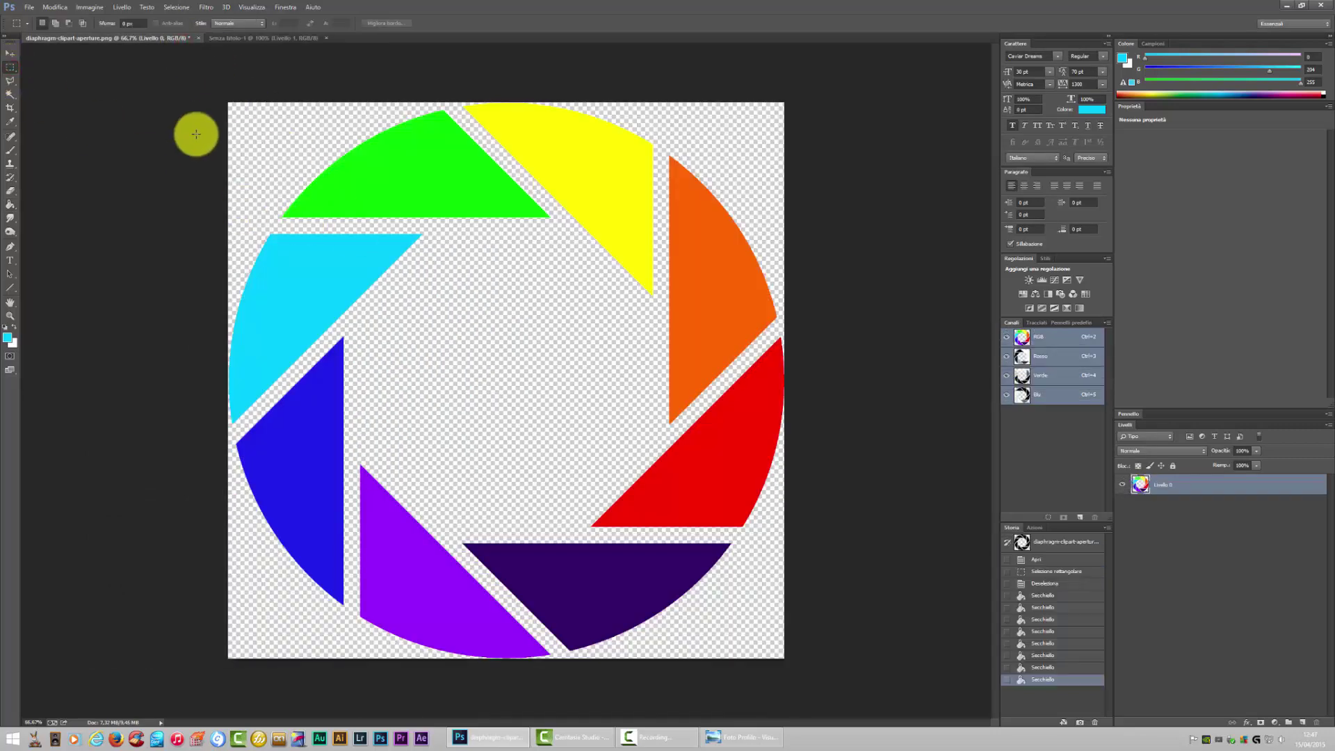
{"action": "mouse_move", "coordinate": [212, 90]}
{"action": "left_mouse_down"}
{"action": "mouse_move", "coordinate": [366, 197]}
{"action": "mouse_move", "coordinate": [618, 520]}
{"action": "mouse_move", "coordinate": [861, 654]}
{"action": "left_mouse_up"}
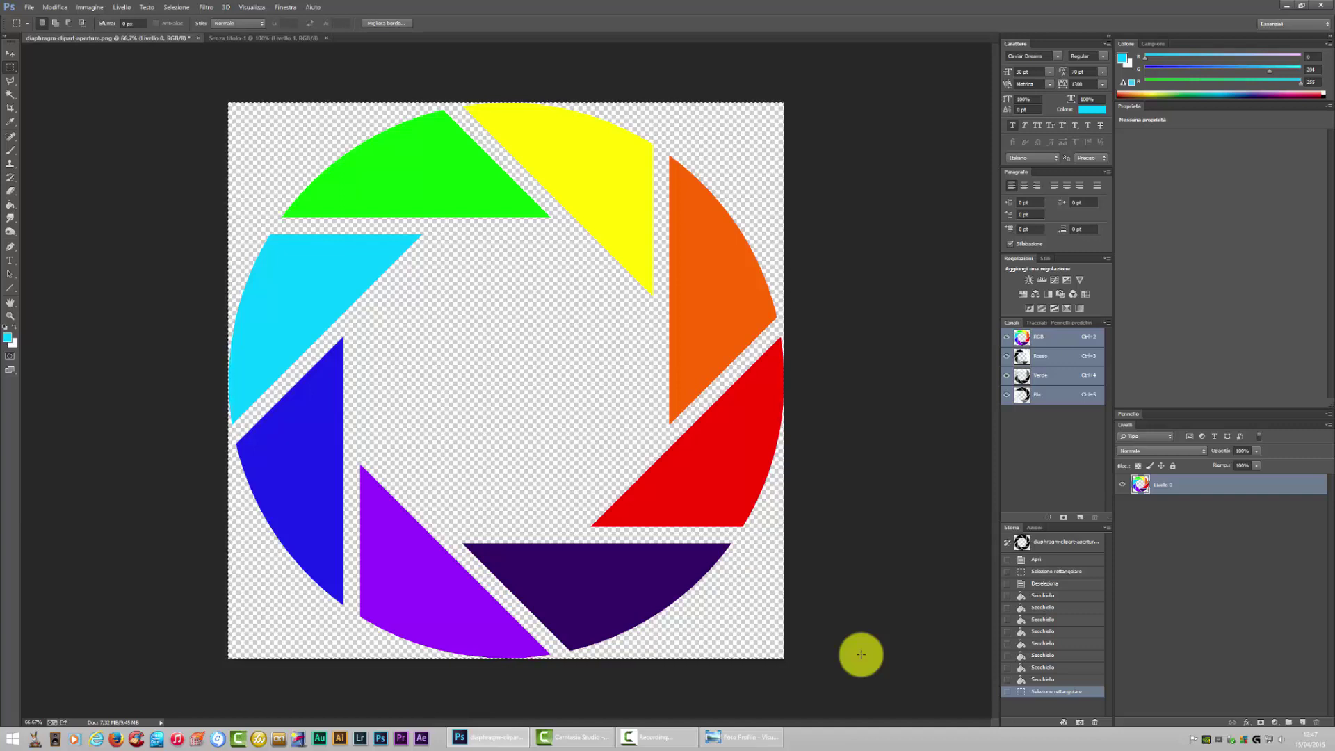
- Copy the selected aperture and paste it into the Senza titolo-1 document
{"action": "left_click", "coordinate": [53, 7]}
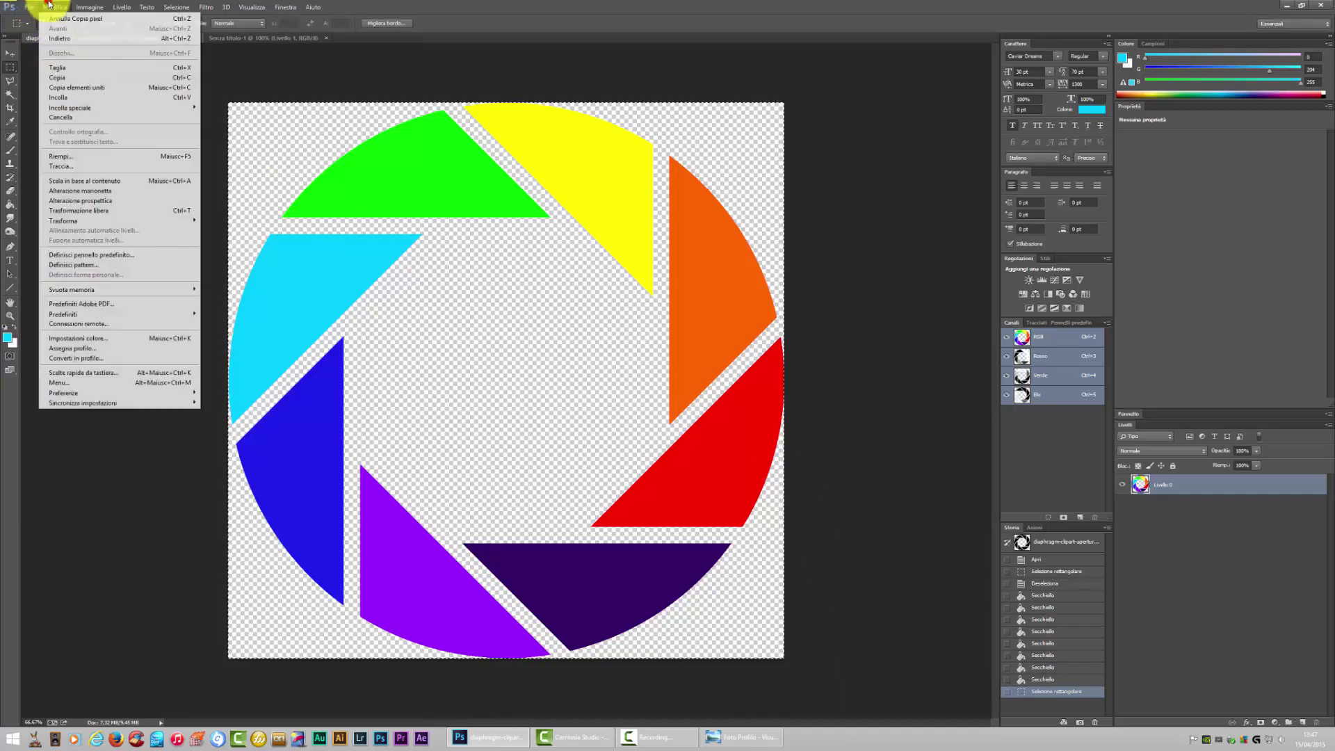
{"action": "left_click", "coordinate": [421, 3]}
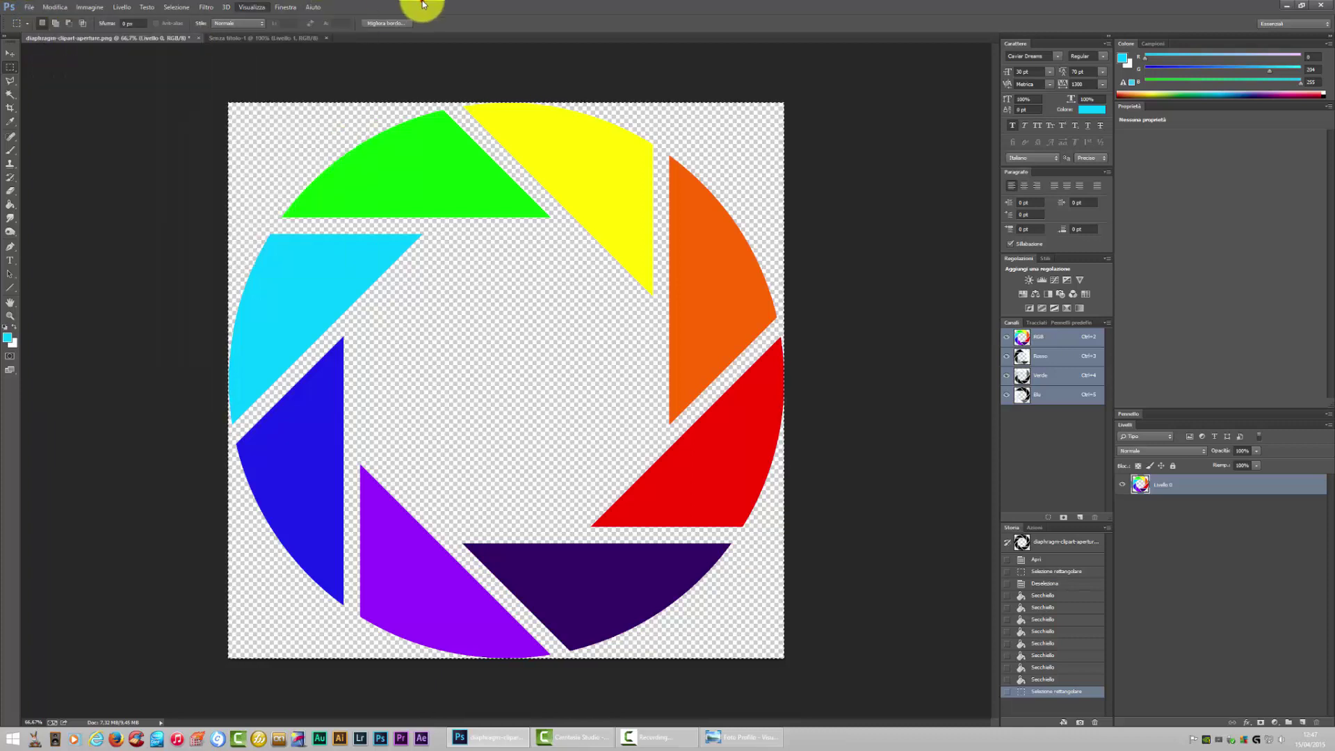
{"action": "left_click", "coordinate": [258, 39]}
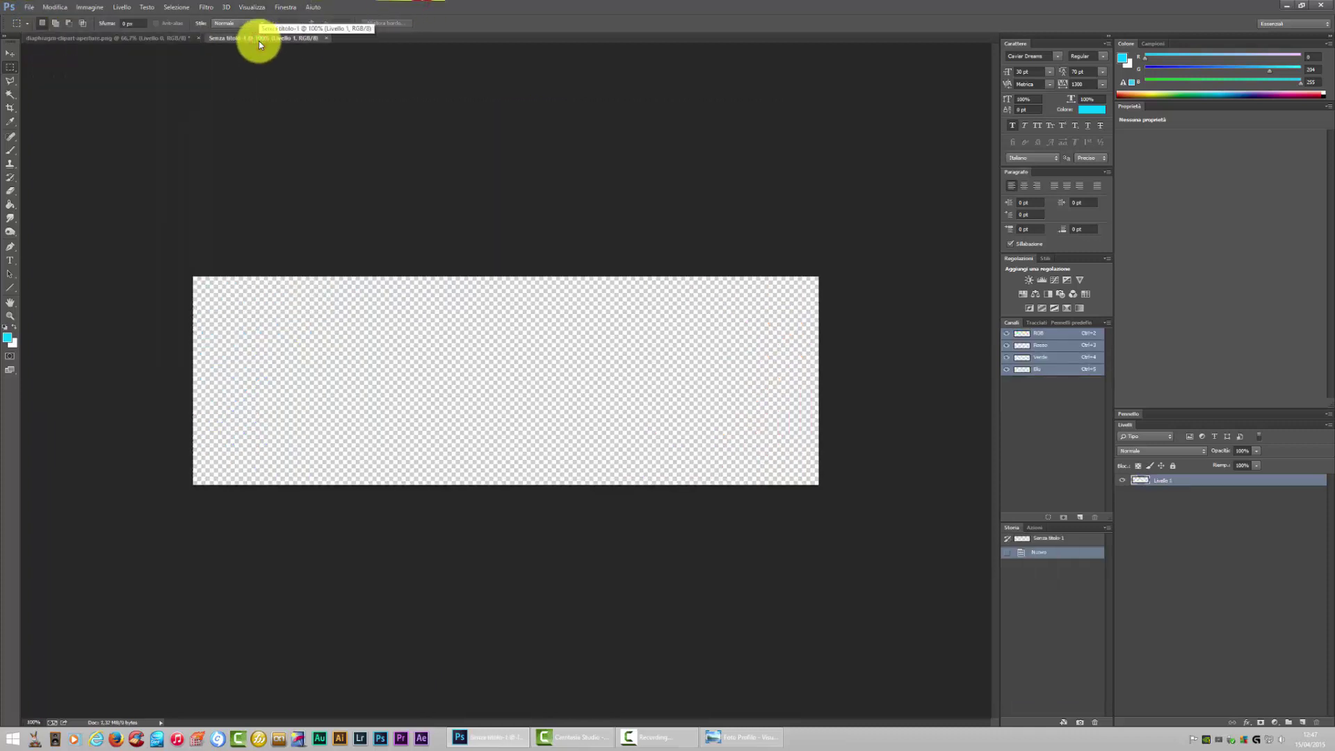
{"action": "key", "text": "ctrl+v"}
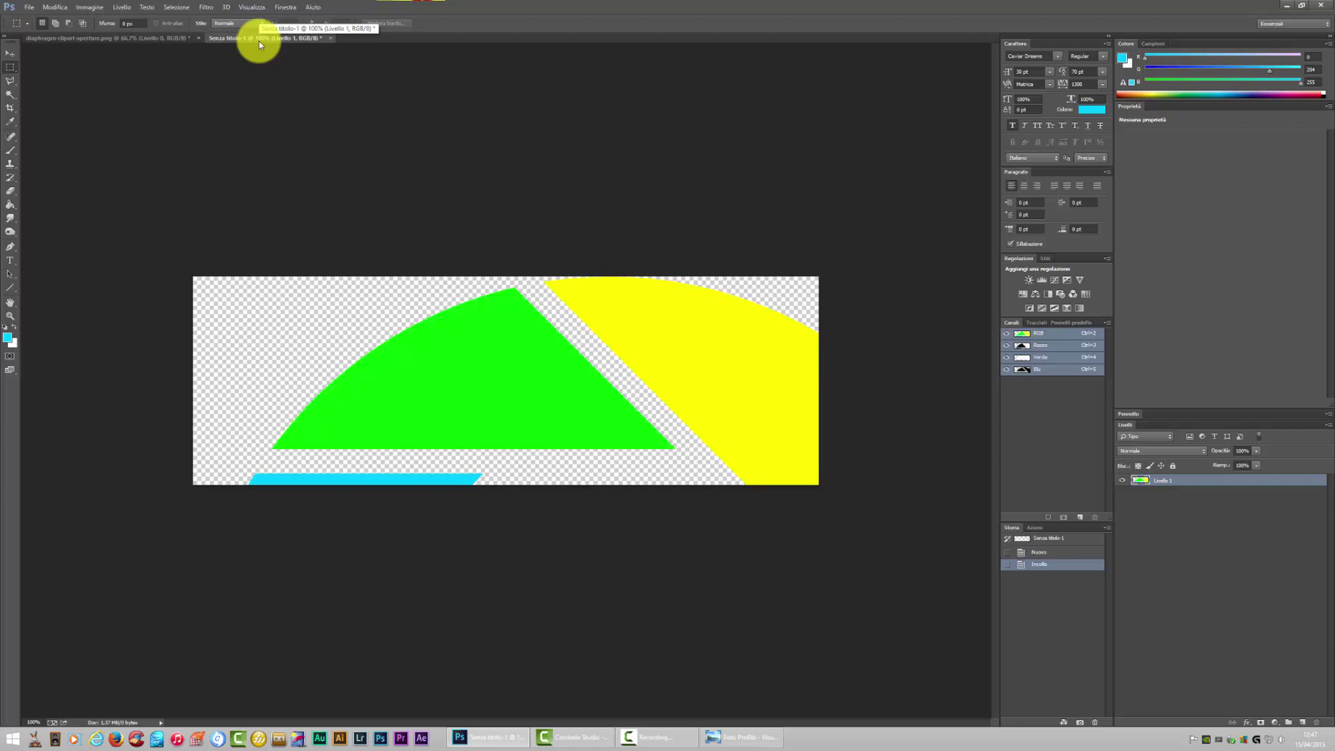
{"action": "left_click", "coordinate": [54, 7]}
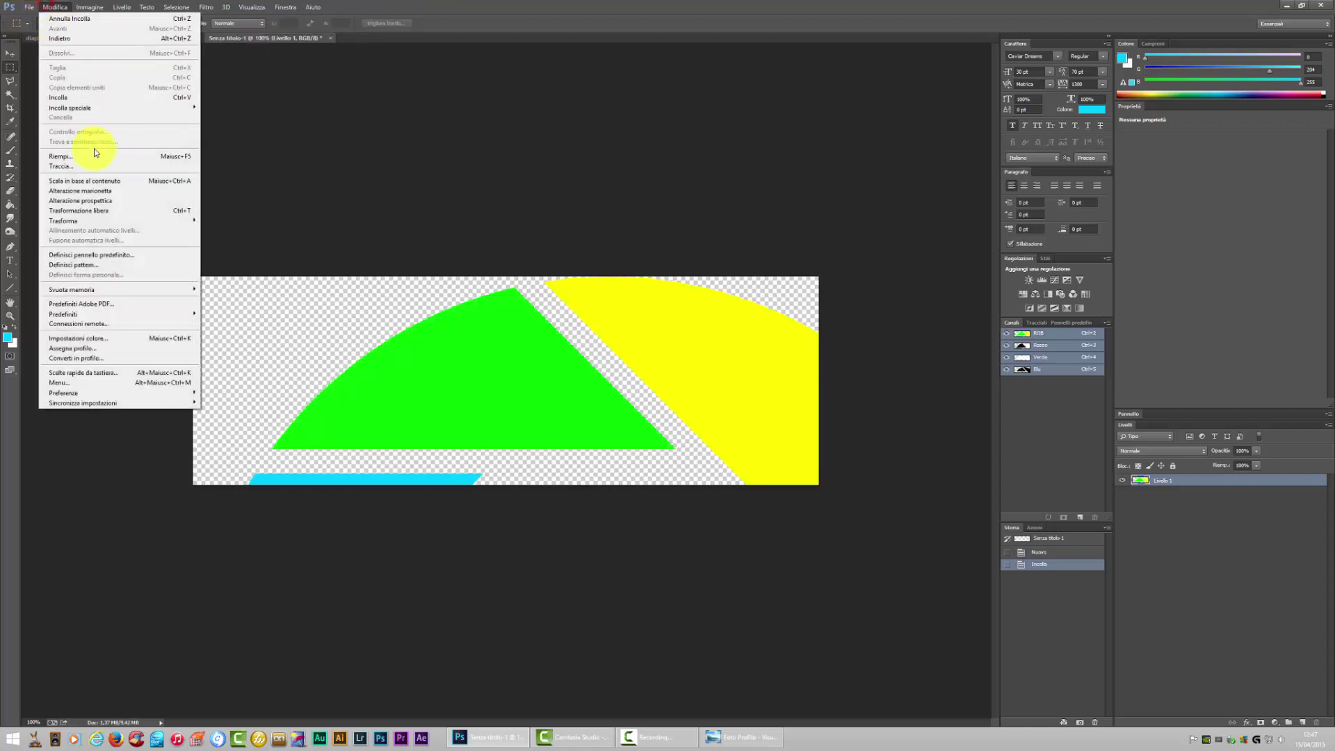
{"action": "left_click", "coordinate": [571, 5]}
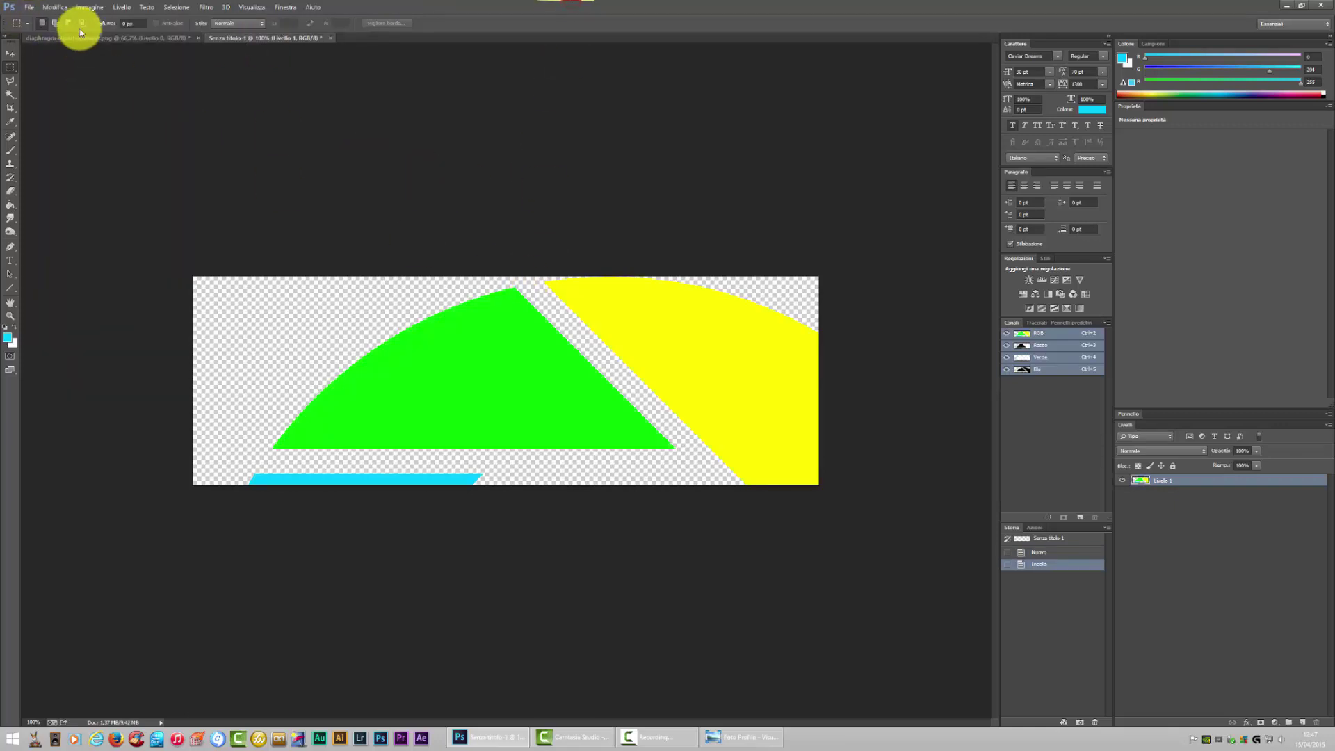
{"action": "left_click", "coordinate": [54, 7]}
{"action": "mouse_move", "coordinate": [64, 220]}
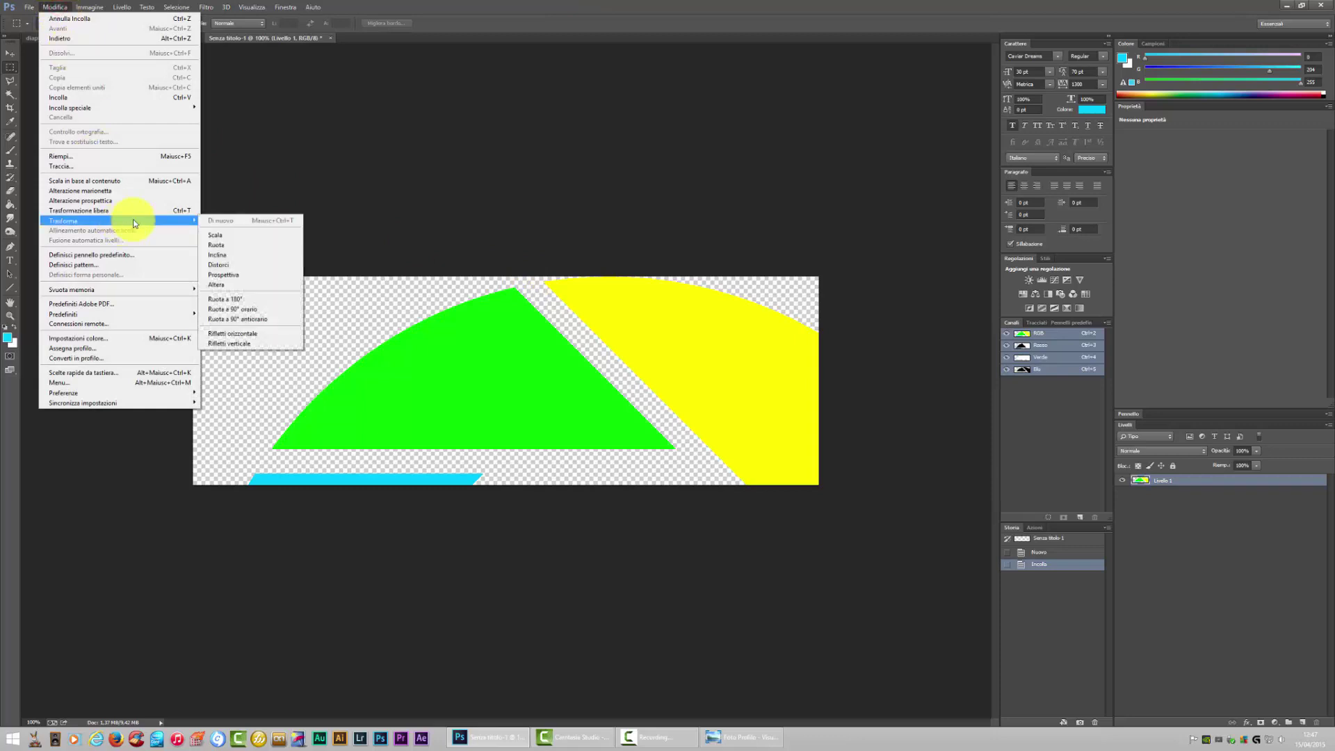
- Scale the pasted aperture down to the banner's height, apply it, and nudge it right
{"action": "left_click", "coordinate": [289, 236]}
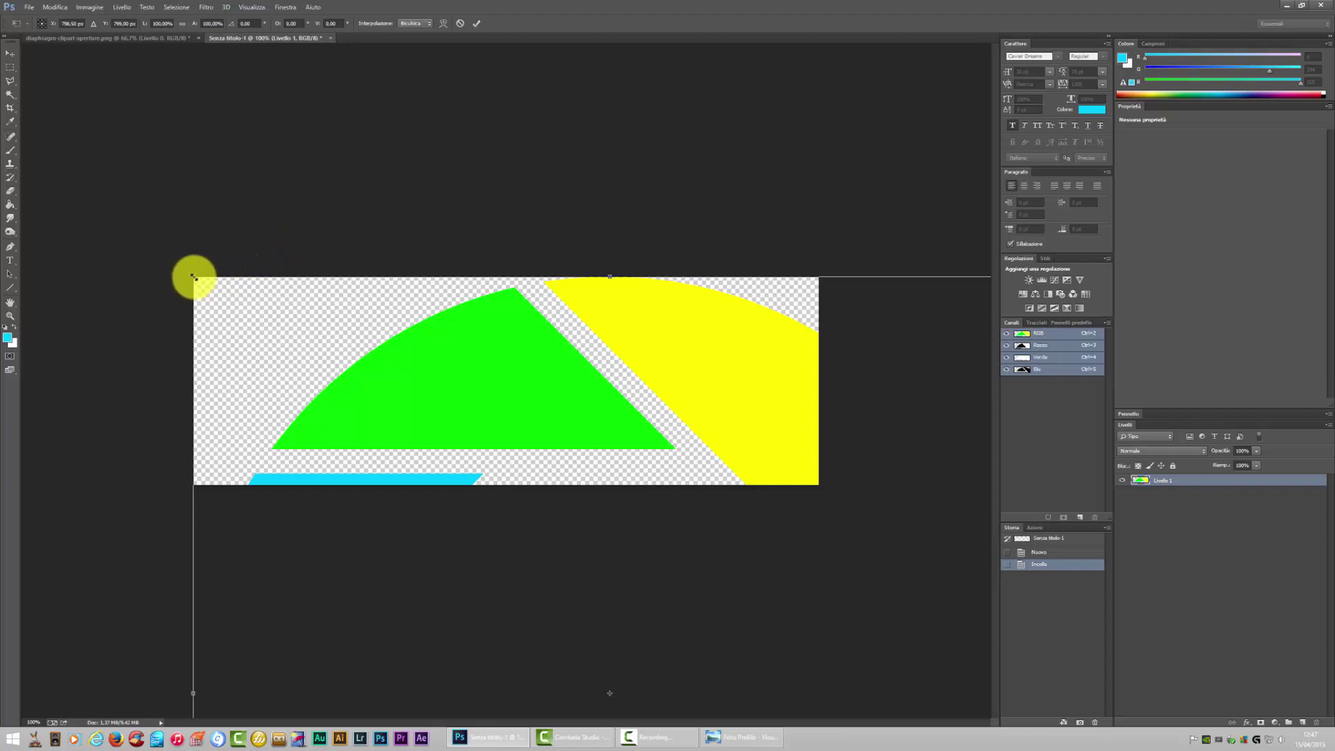
{"action": "mouse_move", "coordinate": [193, 277]}
{"action": "left_mouse_down"}
{"action": "mouse_move", "coordinate": [409, 316]}
{"action": "mouse_move", "coordinate": [271, 262]}
{"action": "left_mouse_up"}
{"action": "mouse_move", "coordinate": [198, 282]}
{"action": "left_mouse_down"}
{"action": "mouse_move", "coordinate": [262, 310]}
{"action": "mouse_move", "coordinate": [462, 459]}
{"action": "mouse_move", "coordinate": [429, 411]}
{"action": "mouse_move", "coordinate": [413, 322]}
{"action": "left_mouse_up"}
{"action": "left_click_drag", "start_coordinate": [537, 293], "coordinate": [441, 388]}
{"action": "left_click_drag", "start_coordinate": [409, 447], "coordinate": [426, 339]}
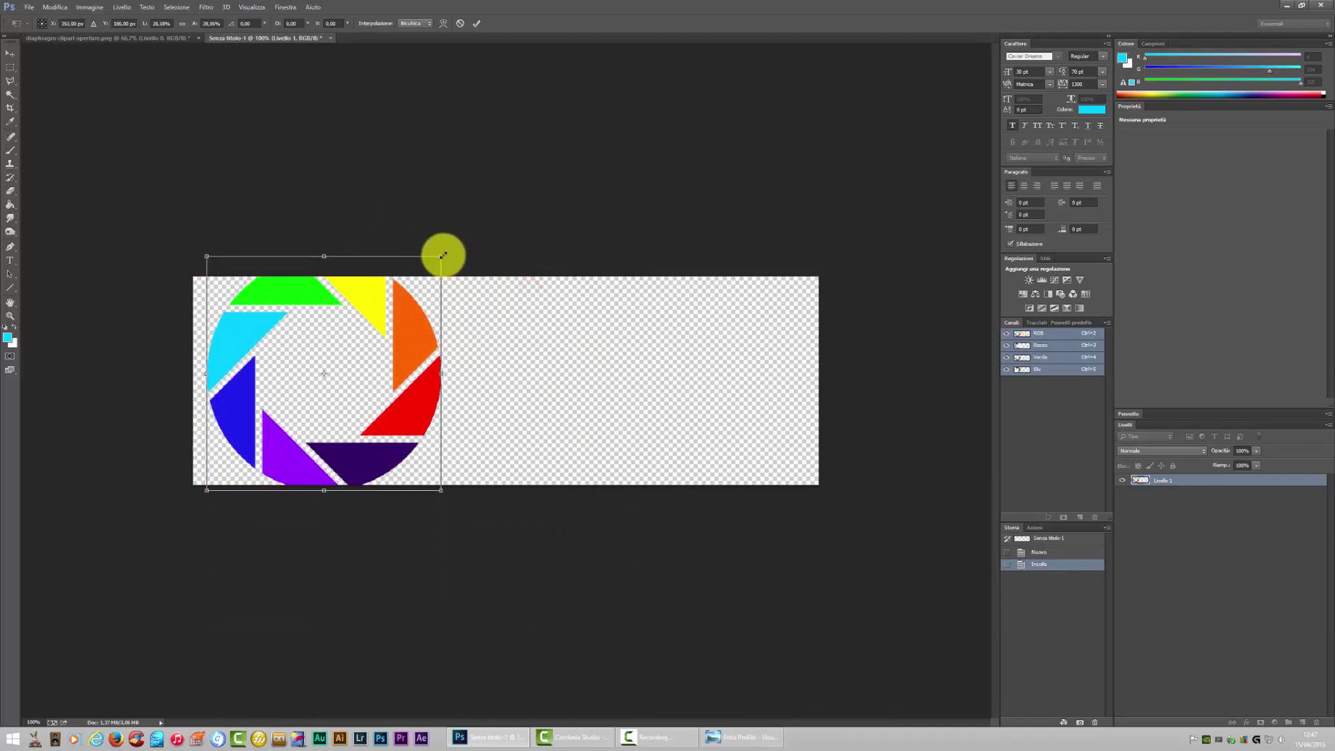
{"action": "mouse_move", "coordinate": [441, 256]}
{"action": "left_mouse_down"}
{"action": "mouse_move", "coordinate": [387, 306]}
{"action": "mouse_move", "coordinate": [367, 352]}
{"action": "left_mouse_up"}
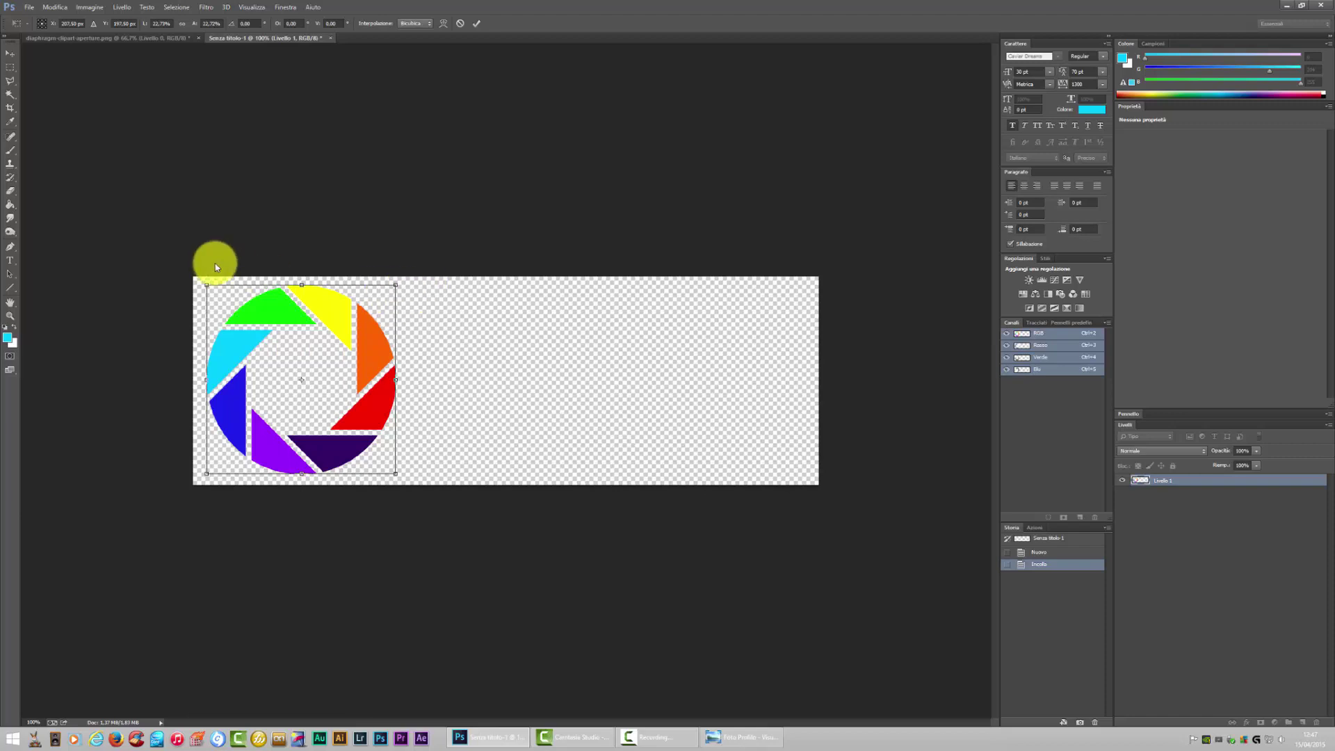
{"action": "mouse_move", "coordinate": [397, 285]}
{"action": "left_mouse_down"}
{"action": "mouse_move", "coordinate": [382, 337]}
{"action": "mouse_move", "coordinate": [313, 306]}
{"action": "mouse_move", "coordinate": [407, 319]}
{"action": "left_mouse_up"}
{"action": "left_click", "coordinate": [55, 7]}
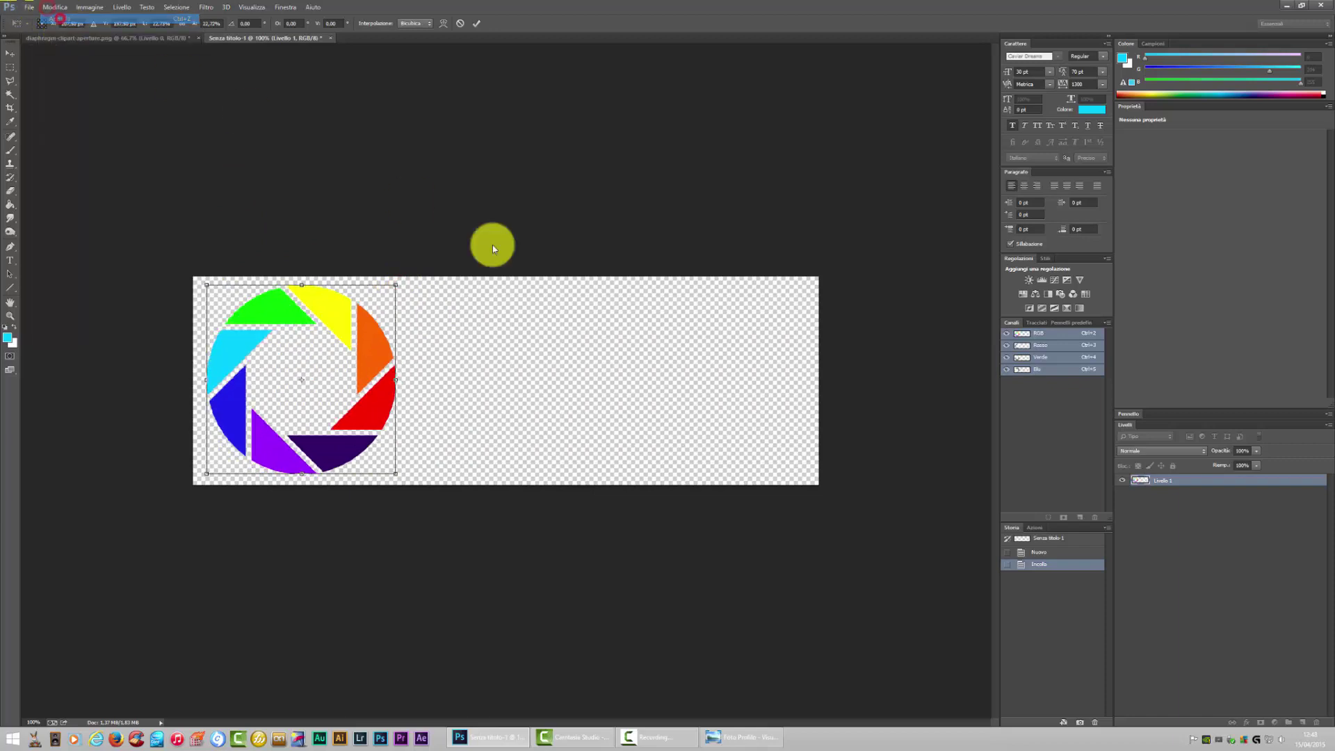
{"action": "left_click", "coordinate": [12, 62]}
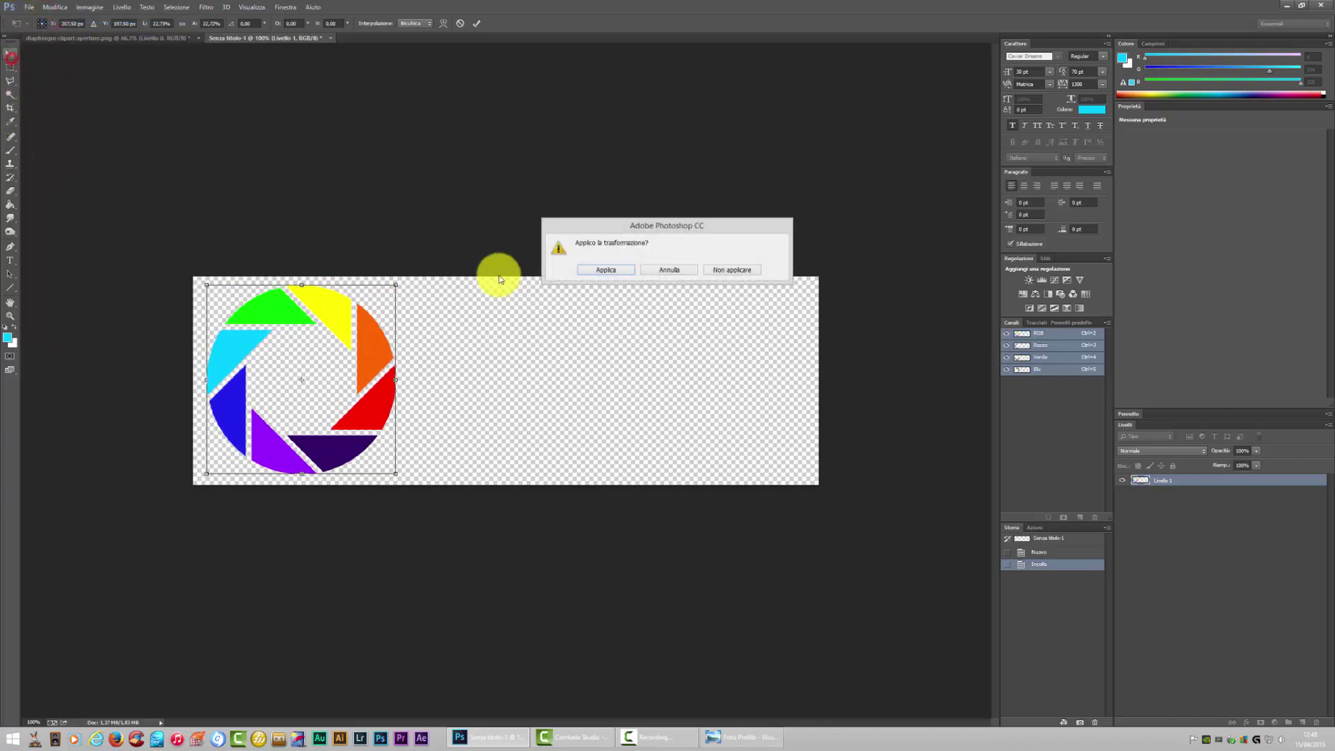
{"action": "left_click", "coordinate": [596, 272]}
{"action": "left_click_drag", "start_coordinate": [364, 367], "coordinate": [388, 363]}
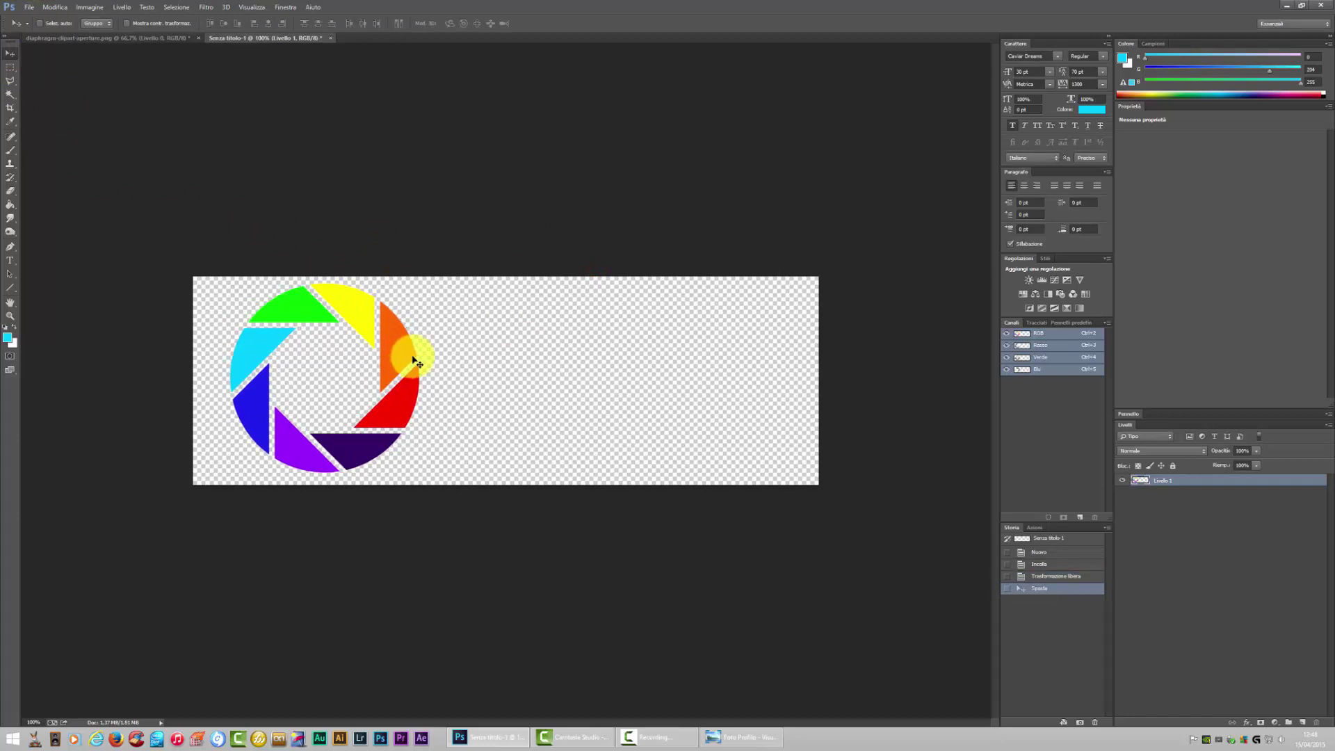
- Add and commit the name text beside the logo, shifting it left
{"action": "left_click", "coordinate": [11, 260]}
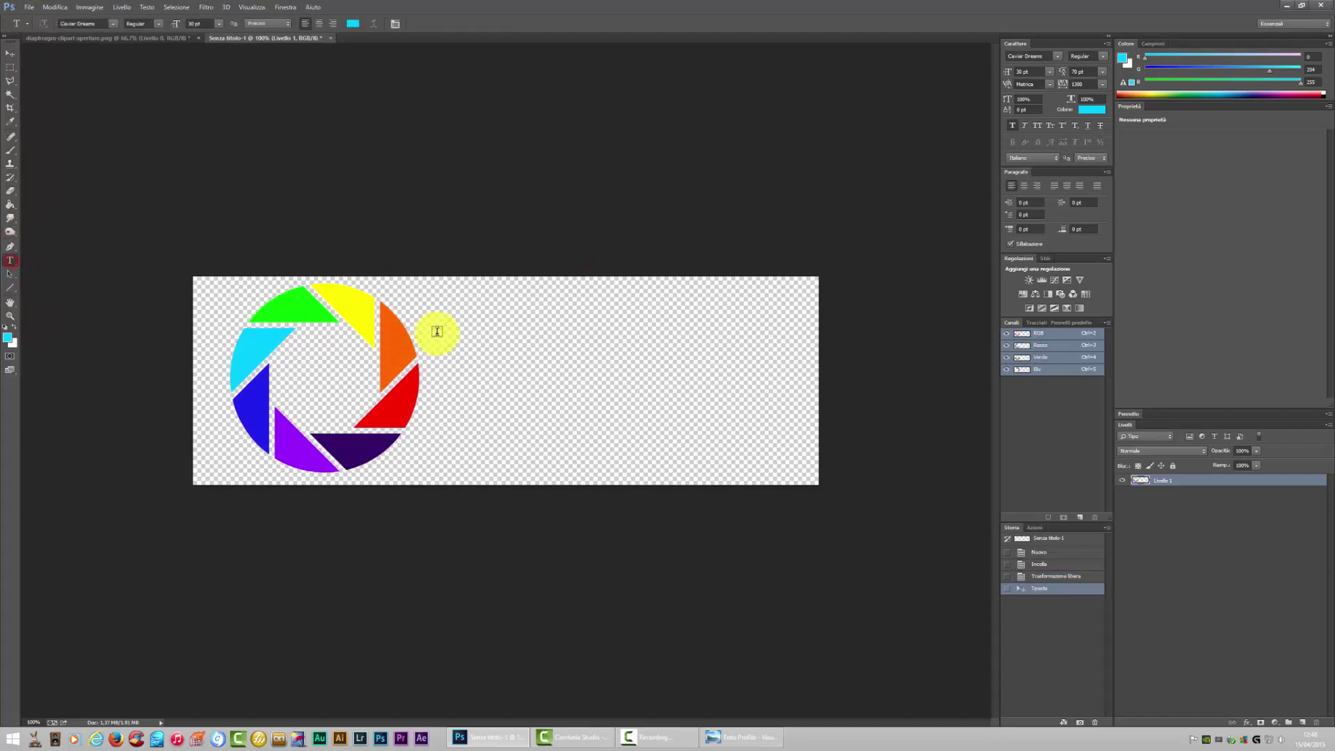
{"action": "left_click", "coordinate": [483, 362]}
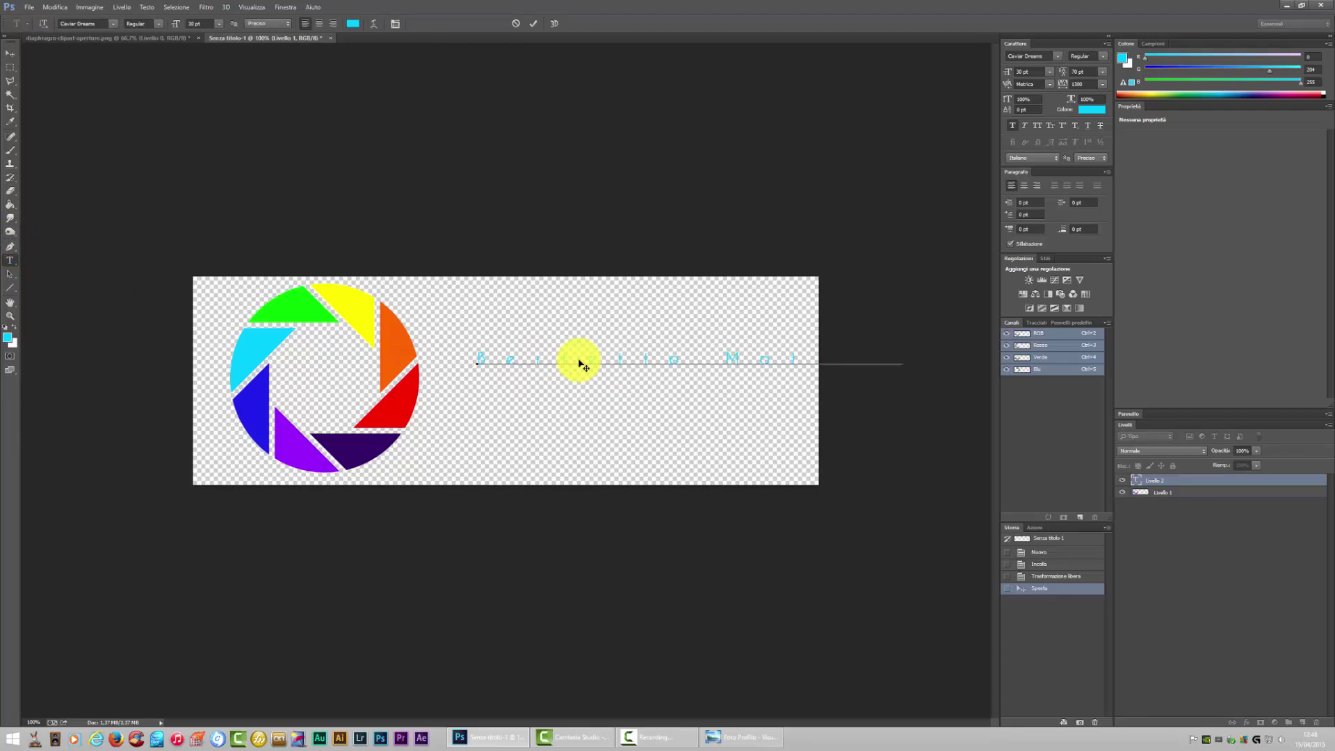
{"action": "left_click", "coordinate": [10, 54]}
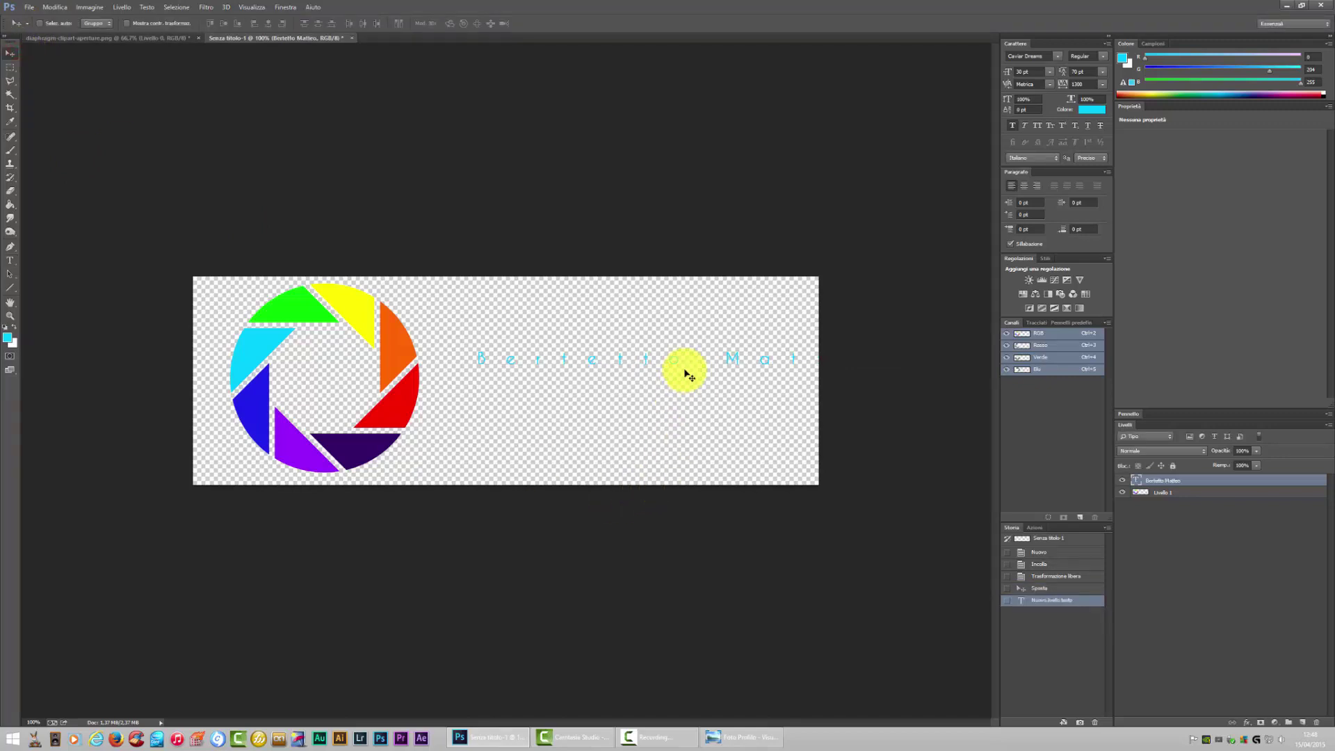
{"action": "left_click_drag", "start_coordinate": [684, 367], "coordinate": [645, 367]}
- Make the name text dark with 10 pt leading and 0 tracking, then reopen it for retyping
{"action": "left_click", "coordinate": [1091, 110]}
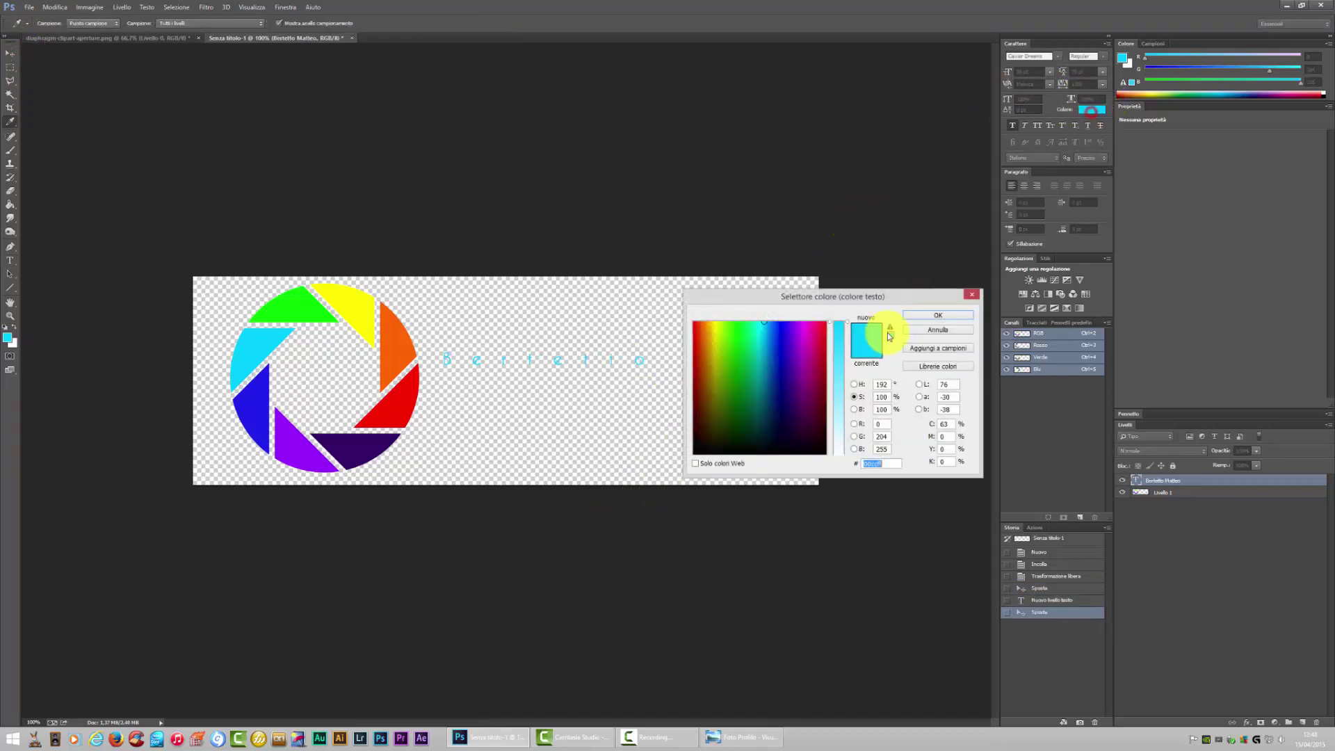
{"action": "left_click", "coordinate": [784, 411]}
{"action": "left_click", "coordinate": [947, 315]}
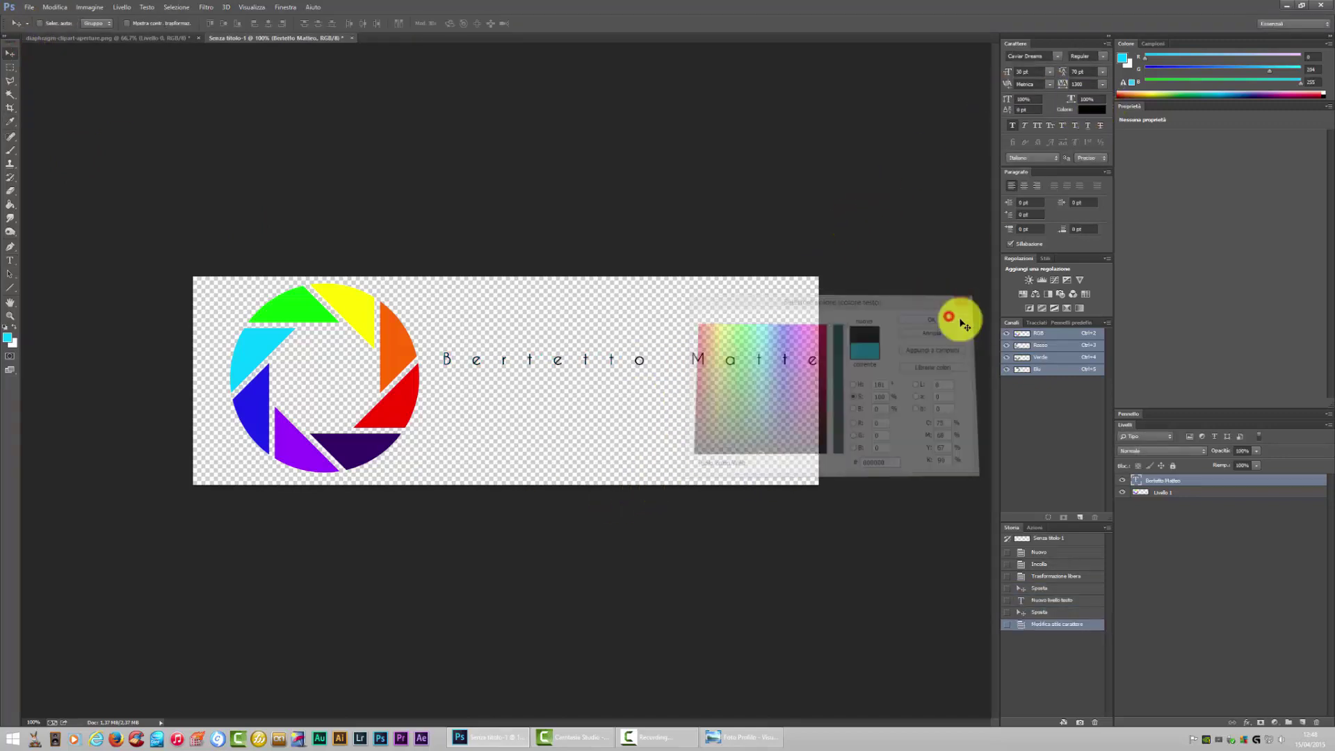
{"action": "left_click", "coordinate": [1102, 72]}
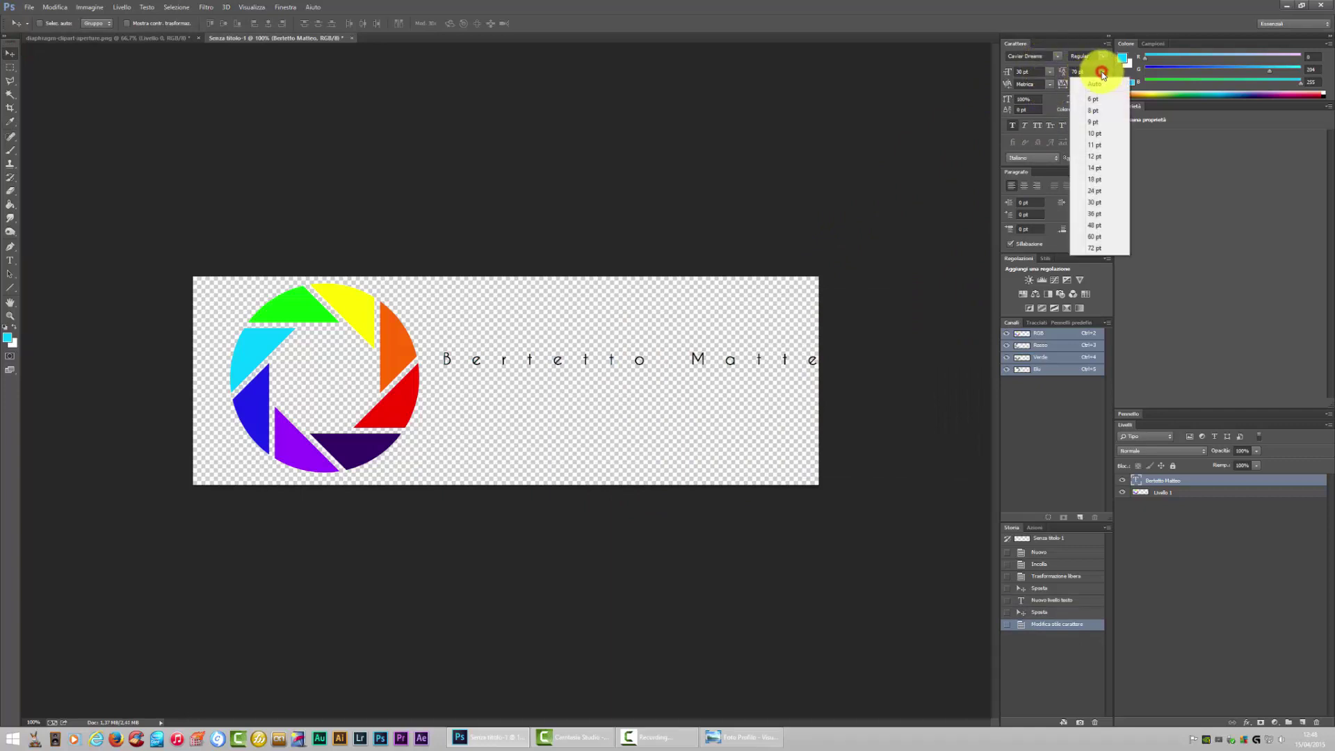
{"action": "left_click", "coordinate": [1100, 134]}
{"action": "left_click", "coordinate": [1103, 84]}
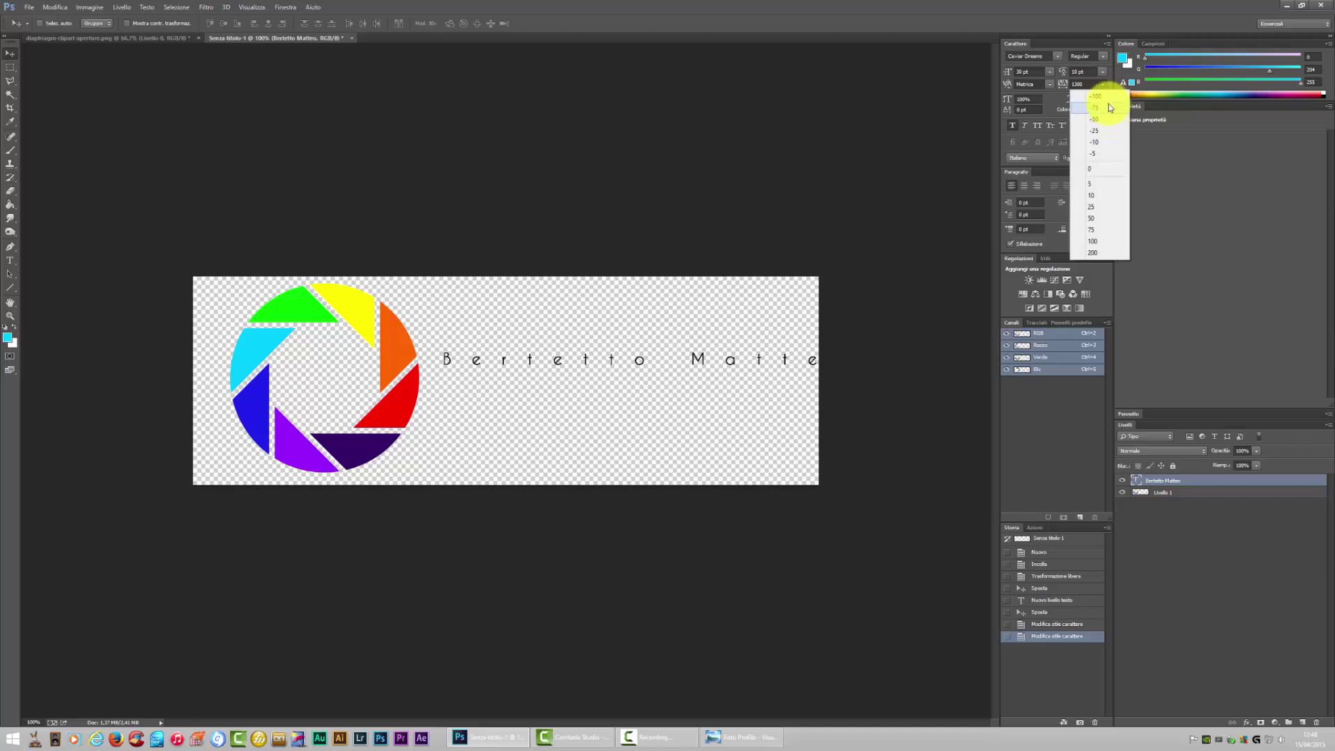
{"action": "left_click", "coordinate": [1107, 169]}
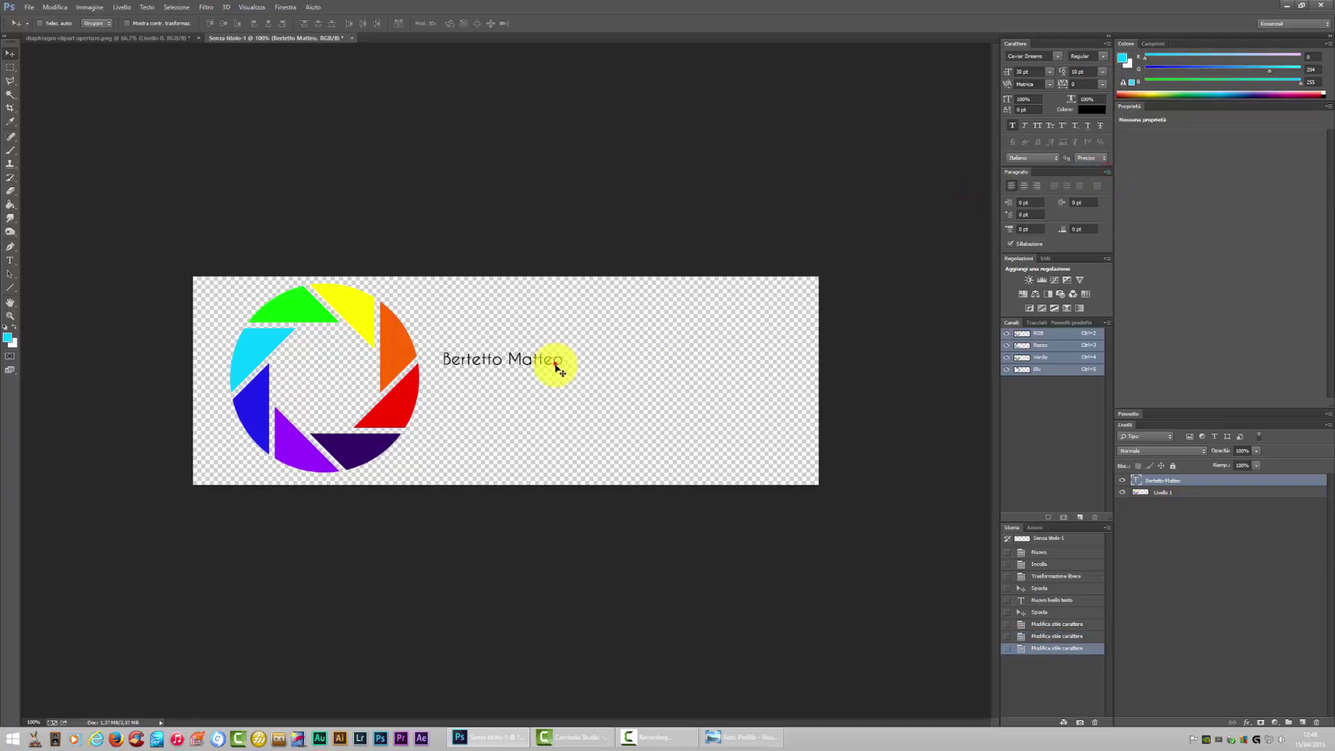
{"action": "left_click_drag", "start_coordinate": [556, 368], "coordinate": [558, 375]}
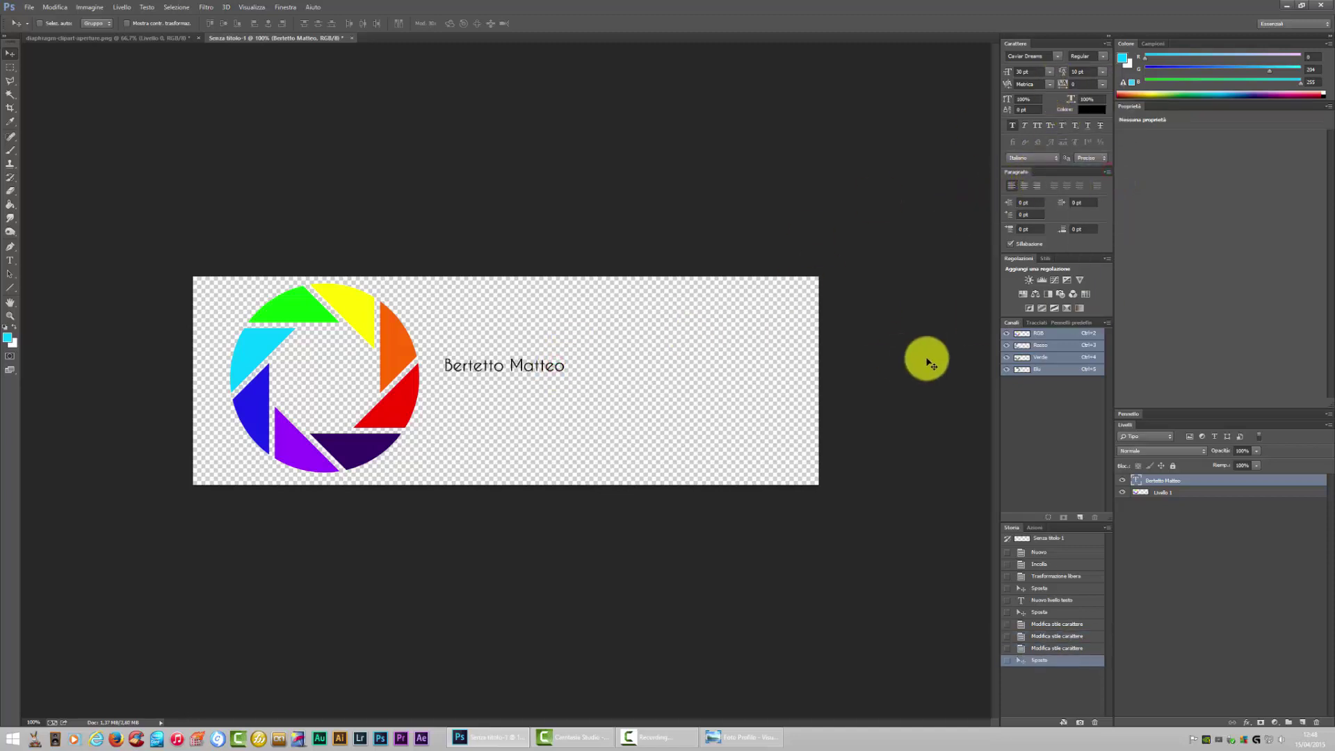
{"action": "double_click", "coordinate": [1136, 480]}
{"action": "left_click", "coordinate": [563, 370]}
{"action": "type", "text": "BERTETT"}
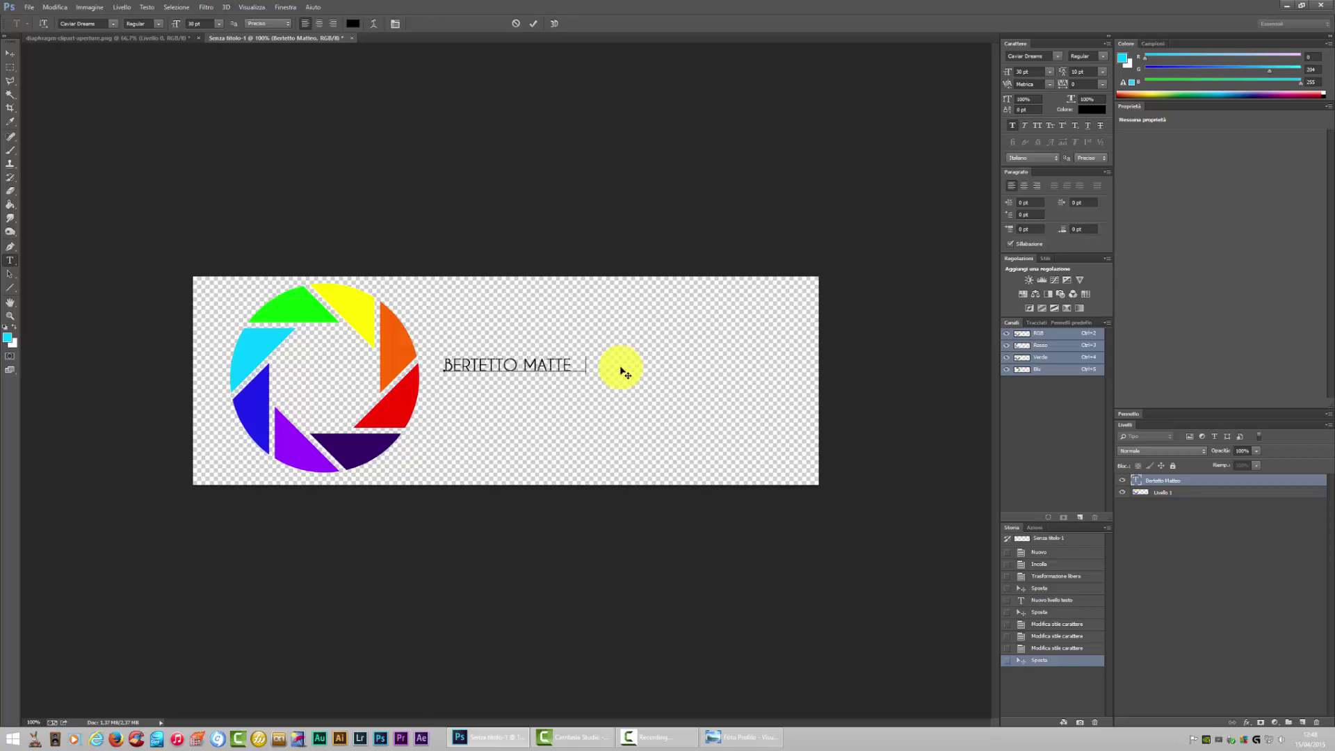
- Commit the name in capitals as BERTETTO MATTEO and nudge it up and right
{"action": "type", "text": "O MATTEO"}
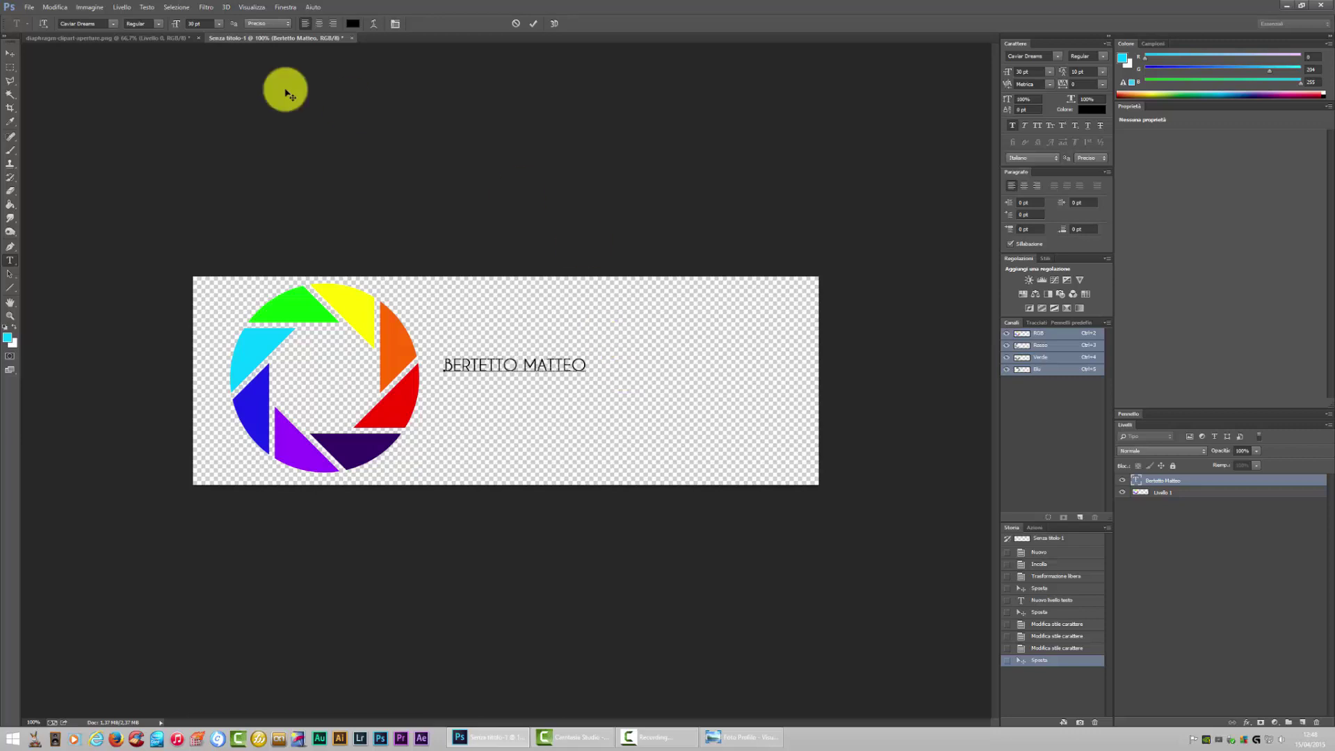
{"action": "left_click", "coordinate": [10, 53]}
{"action": "left_click_drag", "start_coordinate": [509, 373], "coordinate": [515, 364]}
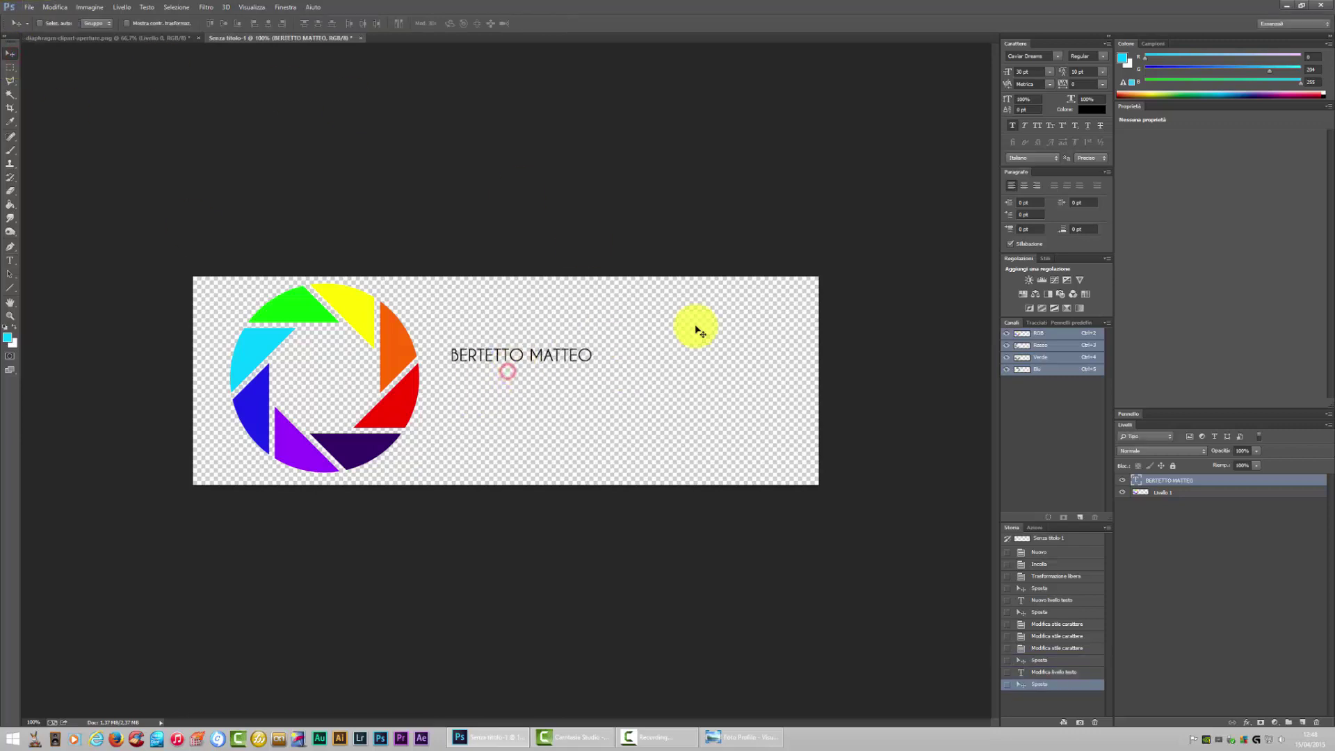
- Enlarge the name text to 80 pt and shift it left beside the logo
{"action": "left_click", "coordinate": [1050, 71]}
{"action": "left_click", "coordinate": [1048, 247]}
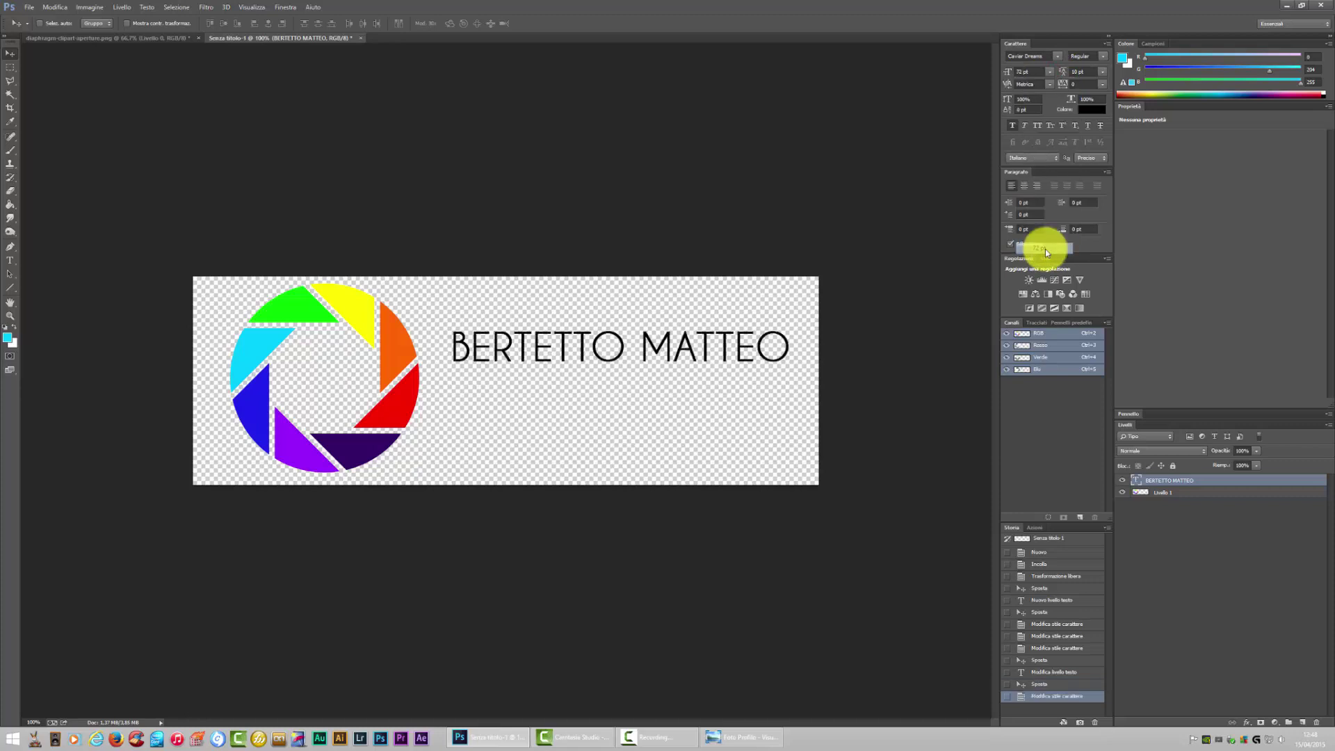
{"action": "left_click_drag", "start_coordinate": [660, 353], "coordinate": [651, 353]}
{"action": "left_click", "coordinate": [1034, 73]}
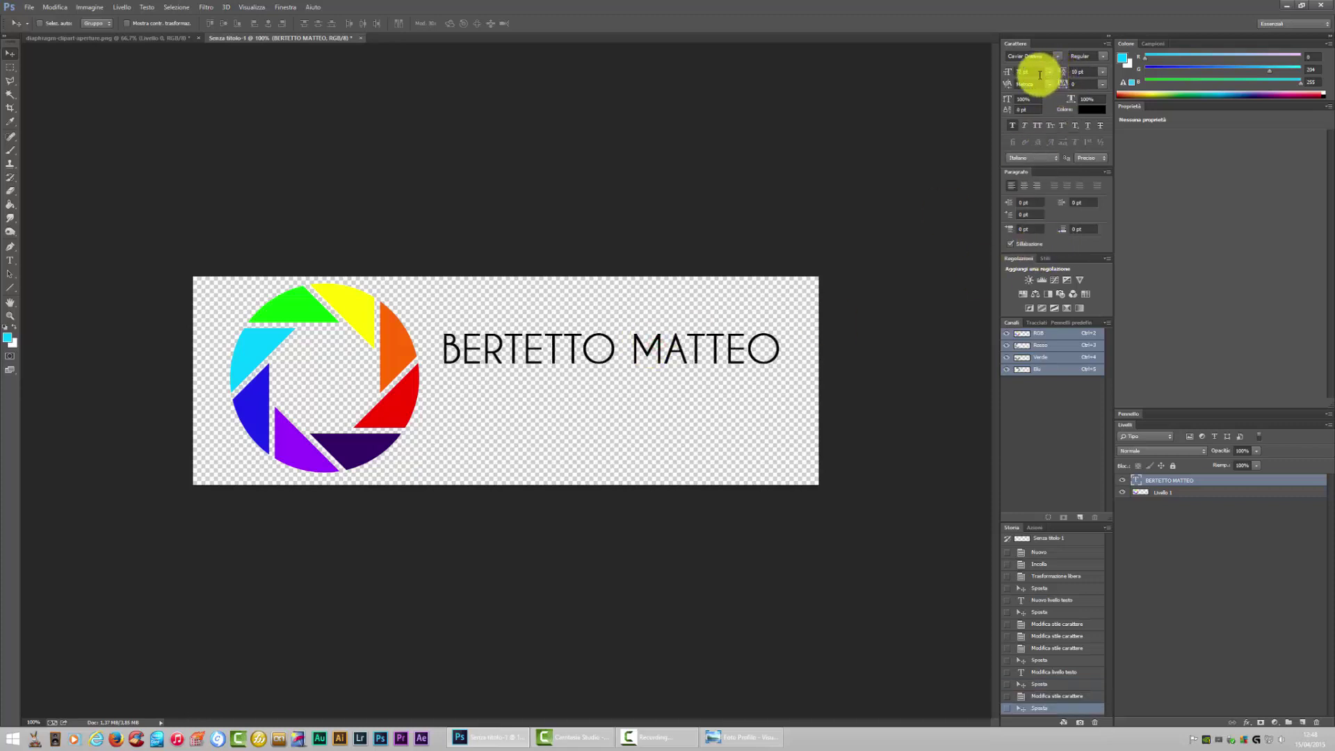
{"action": "type", "text": "0"}
{"action": "key", "text": "Return"}
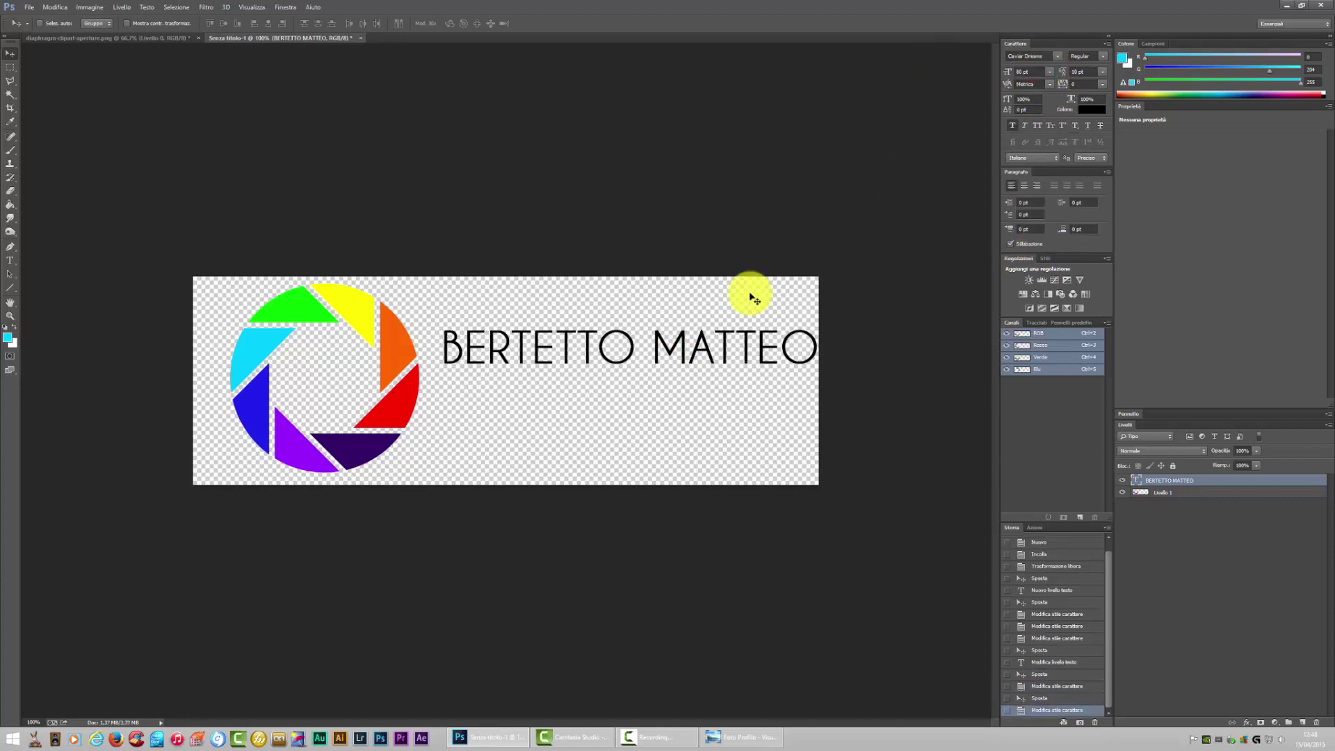
{"action": "left_click_drag", "start_coordinate": [699, 344], "coordinate": [689, 349]}
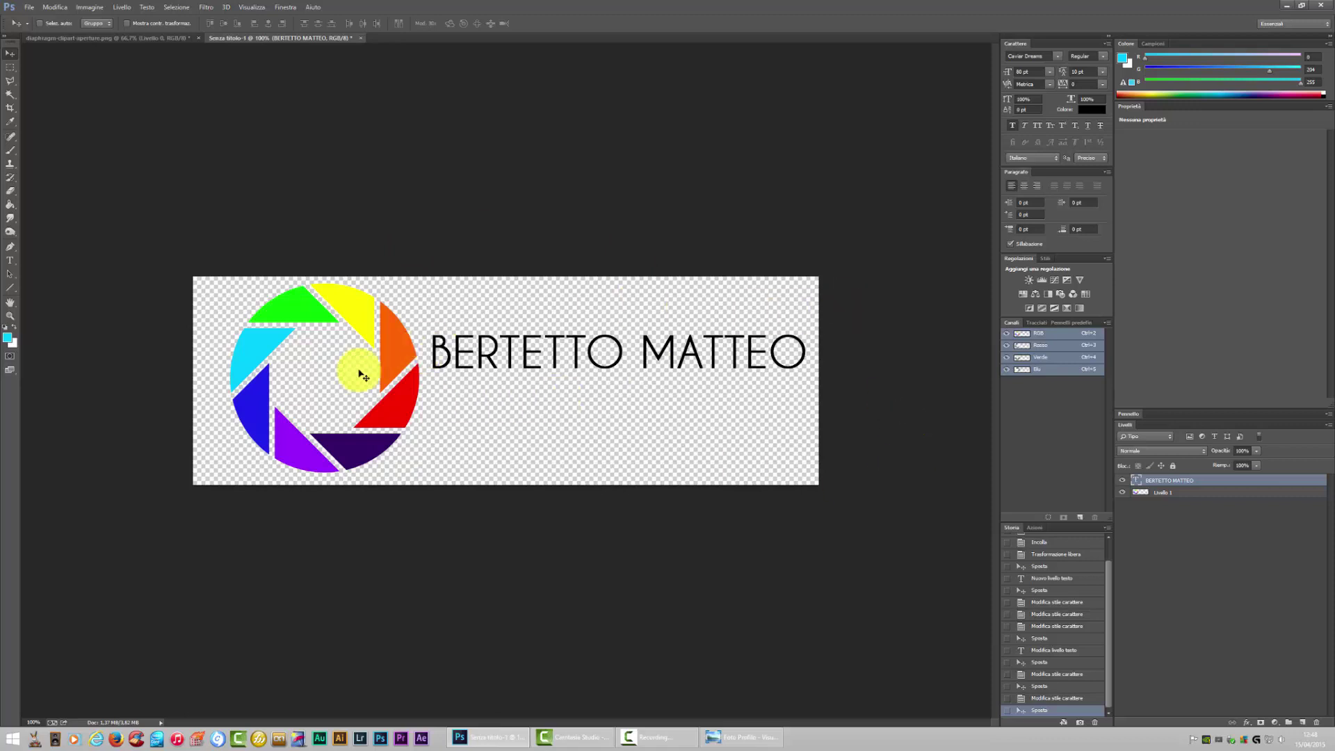
- Close the original diaphragm image without saving changes
{"action": "left_click", "coordinate": [160, 40]}
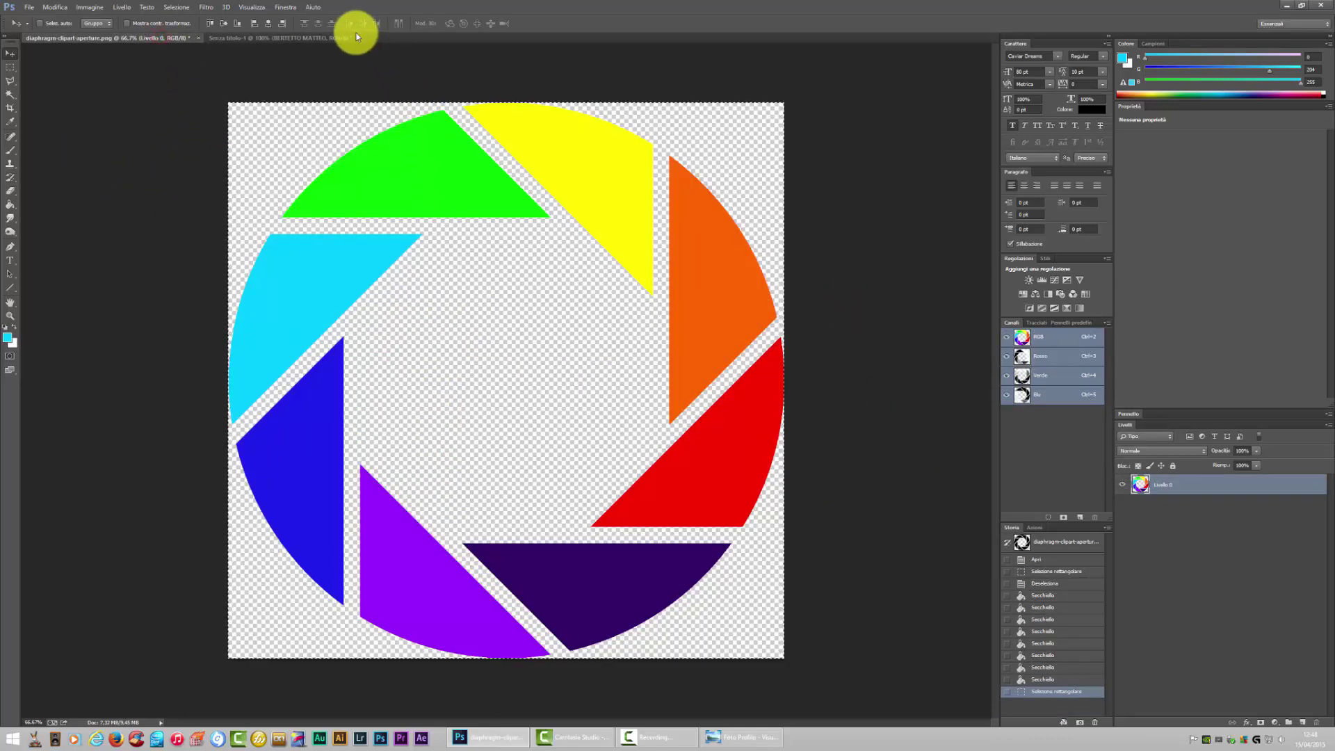
{"action": "left_click", "coordinate": [201, 39]}
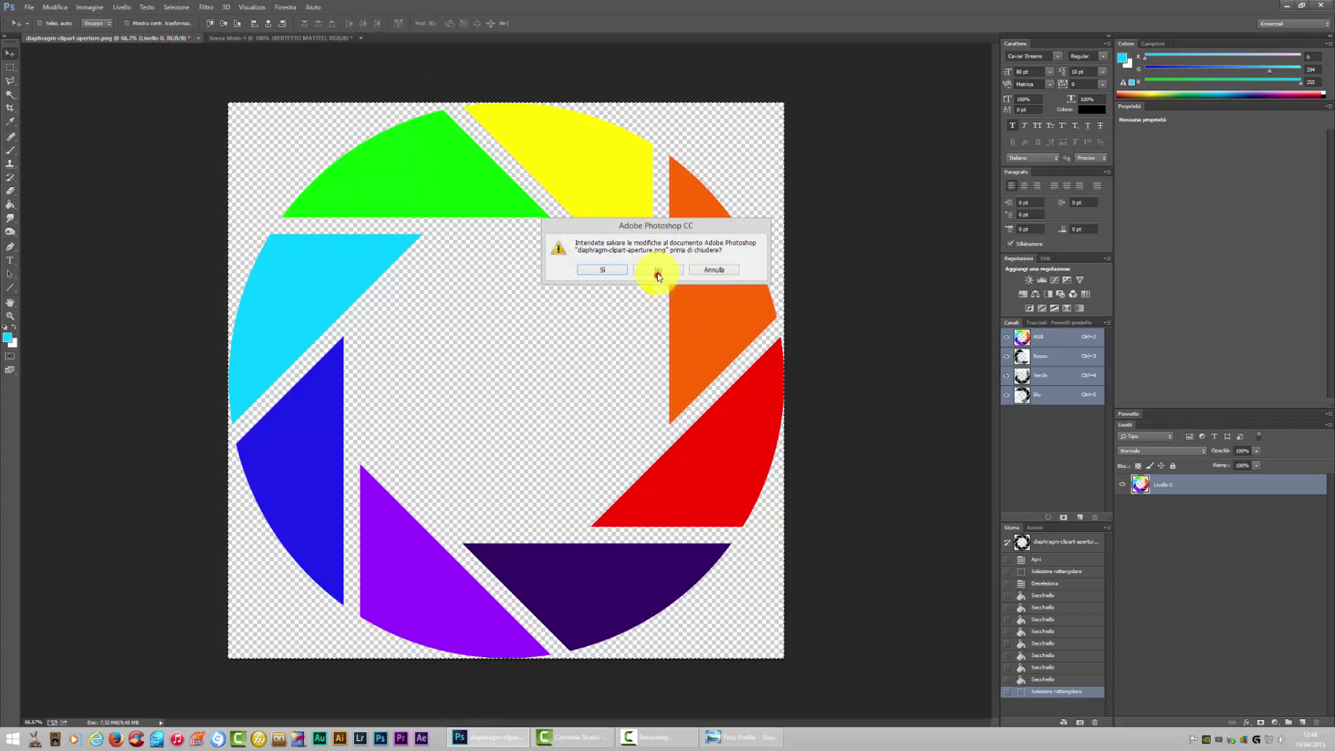
{"action": "left_click", "coordinate": [666, 276]}
- Scale the Livello 1 logo smaller, reposition it, and move the name text closer
{"action": "left_click", "coordinate": [1170, 494]}
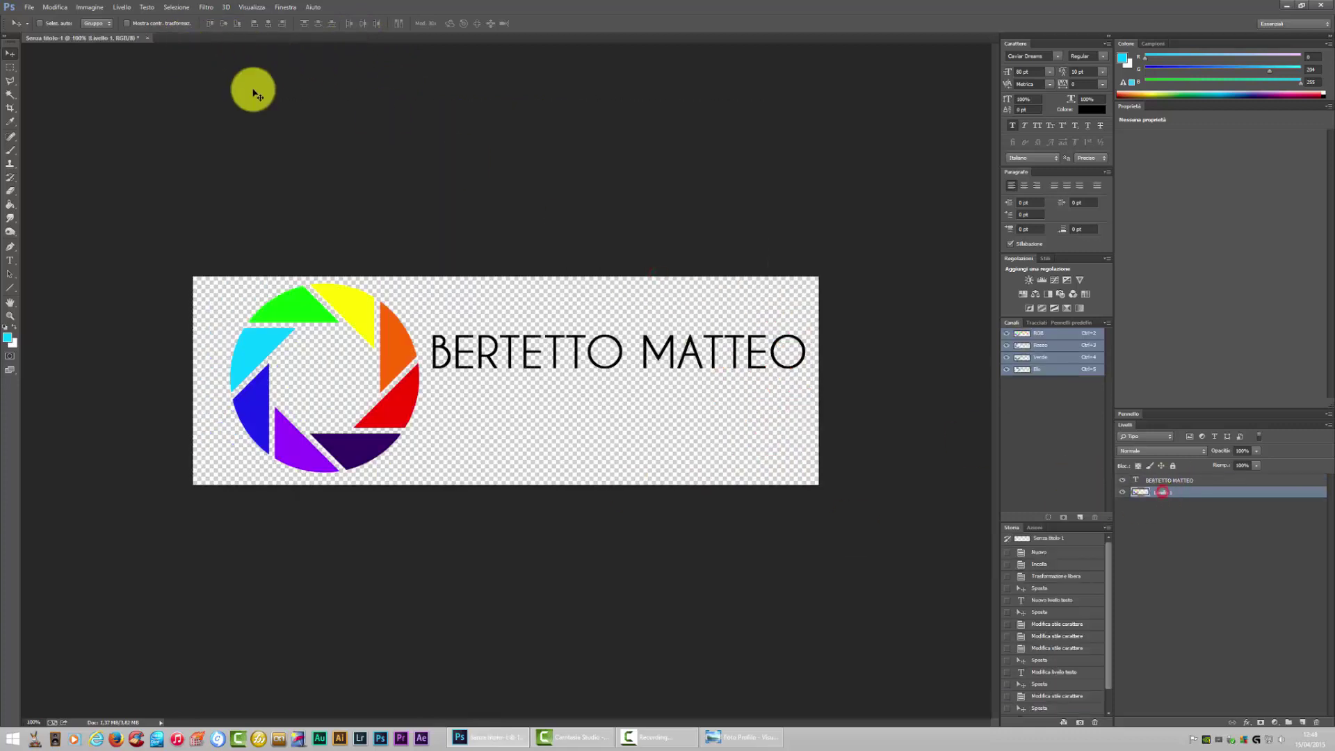
{"action": "left_click", "coordinate": [55, 7]}
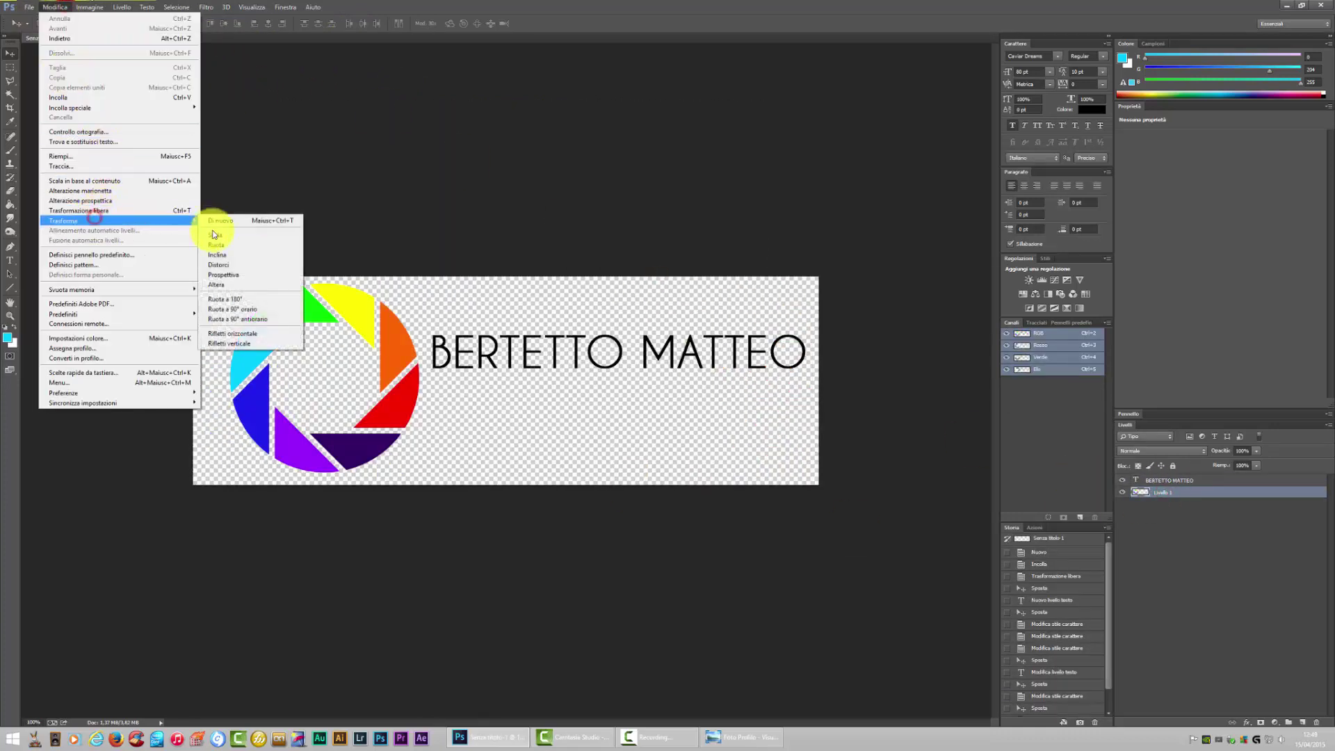
{"action": "left_click", "coordinate": [221, 231]}
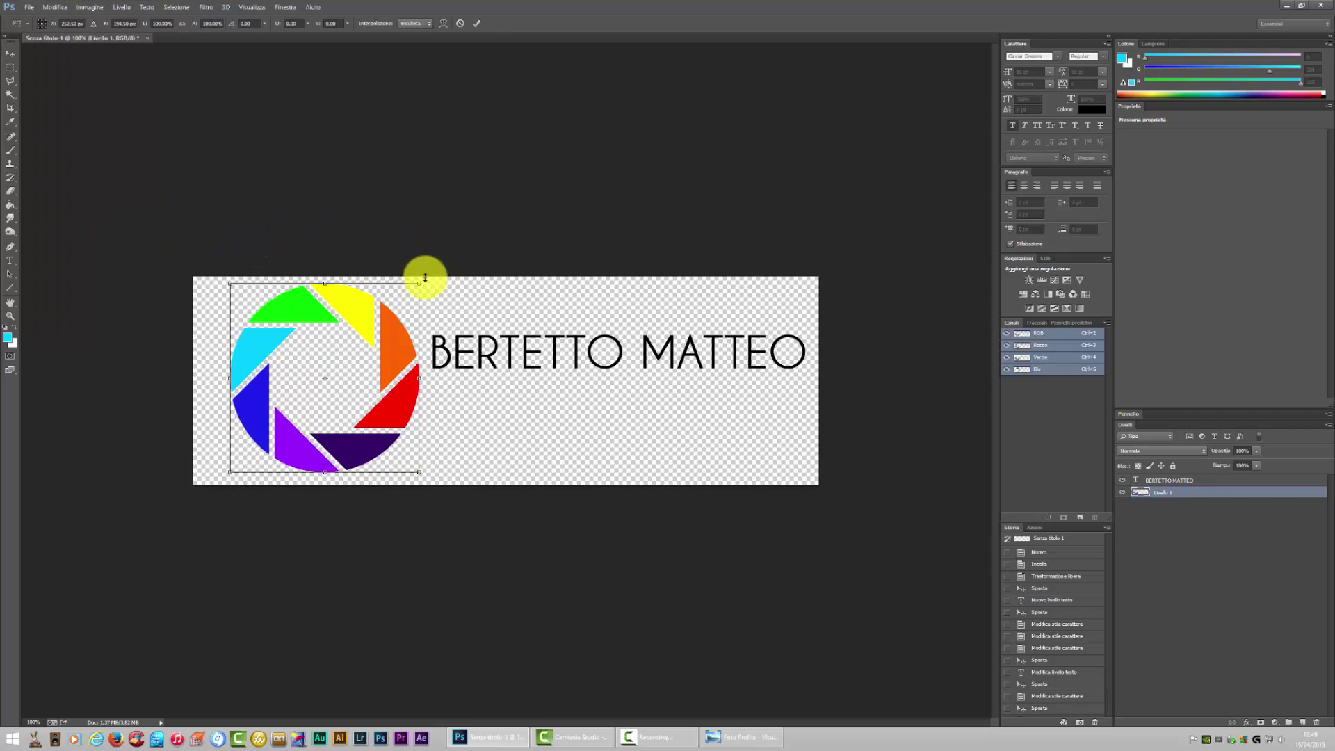
{"action": "left_click_drag", "start_coordinate": [419, 283], "coordinate": [371, 330]}
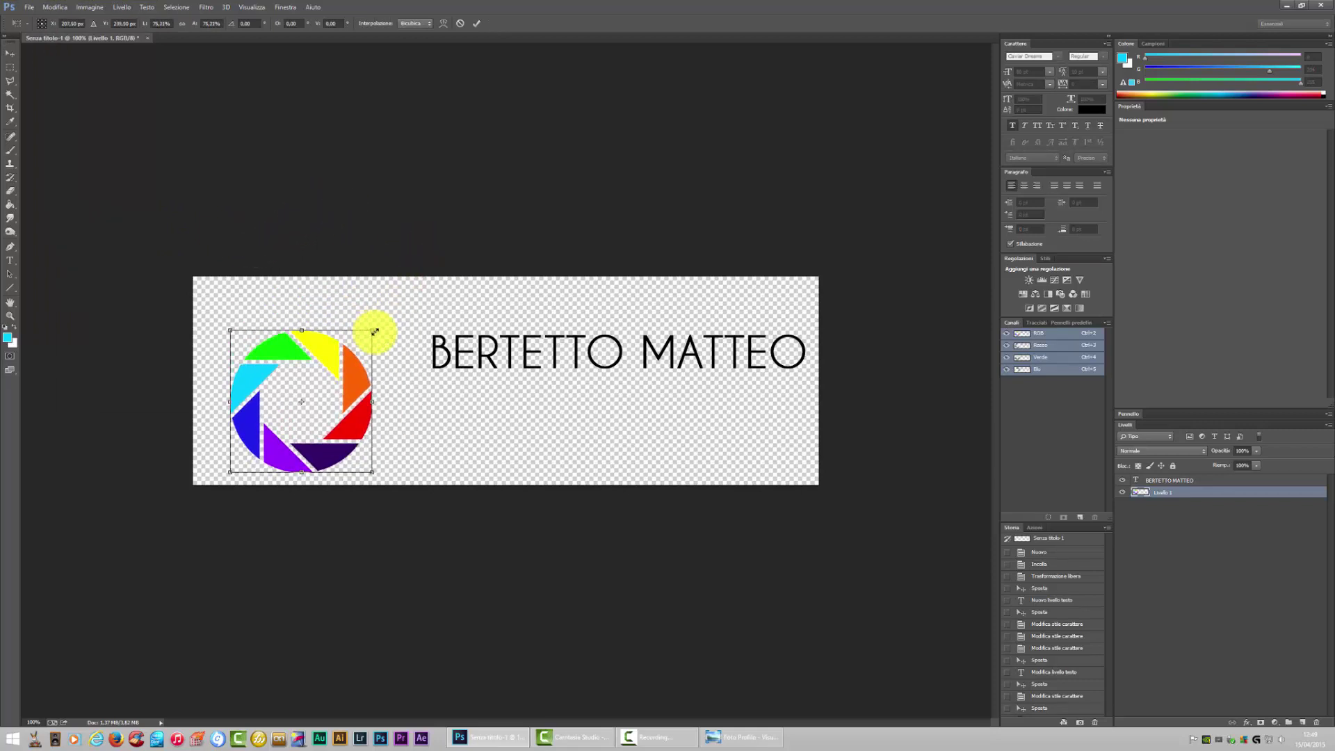
{"action": "left_click", "coordinate": [11, 50]}
{"action": "left_click", "coordinate": [602, 269]}
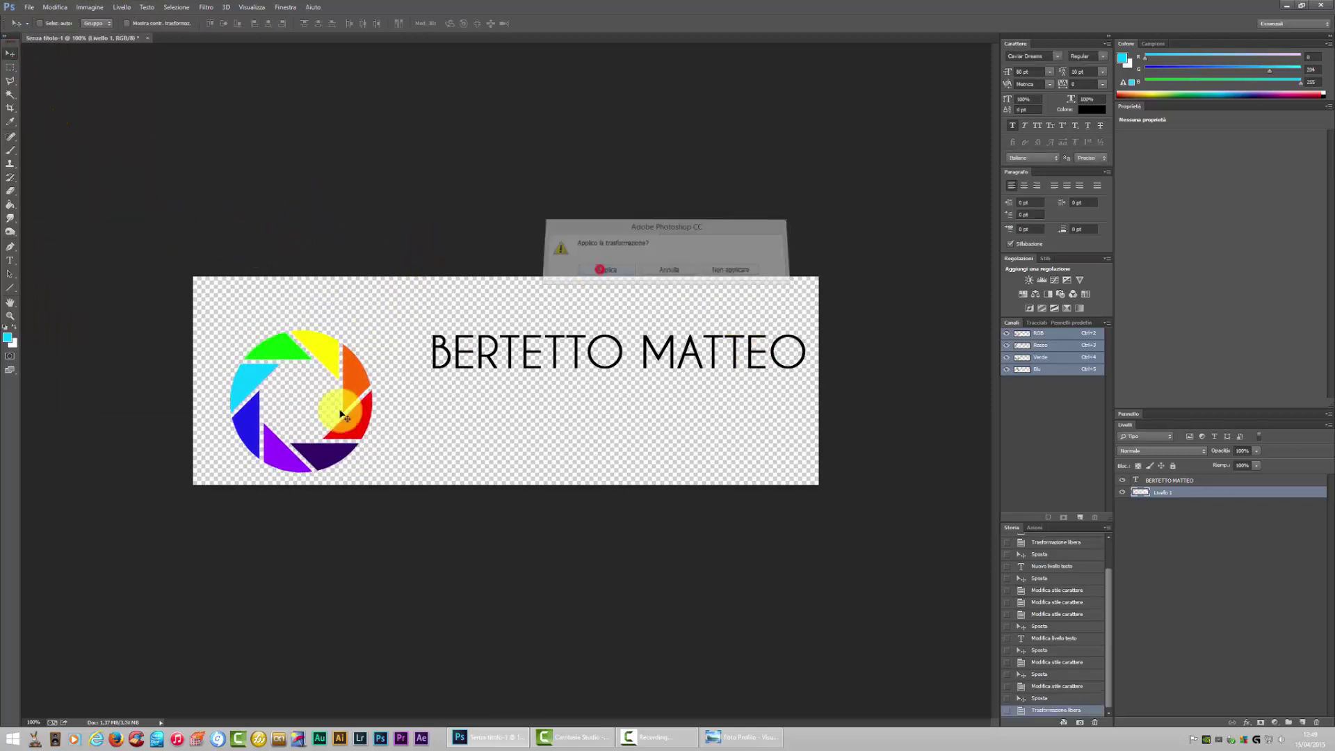
{"action": "left_click_drag", "start_coordinate": [352, 382], "coordinate": [379, 393]}
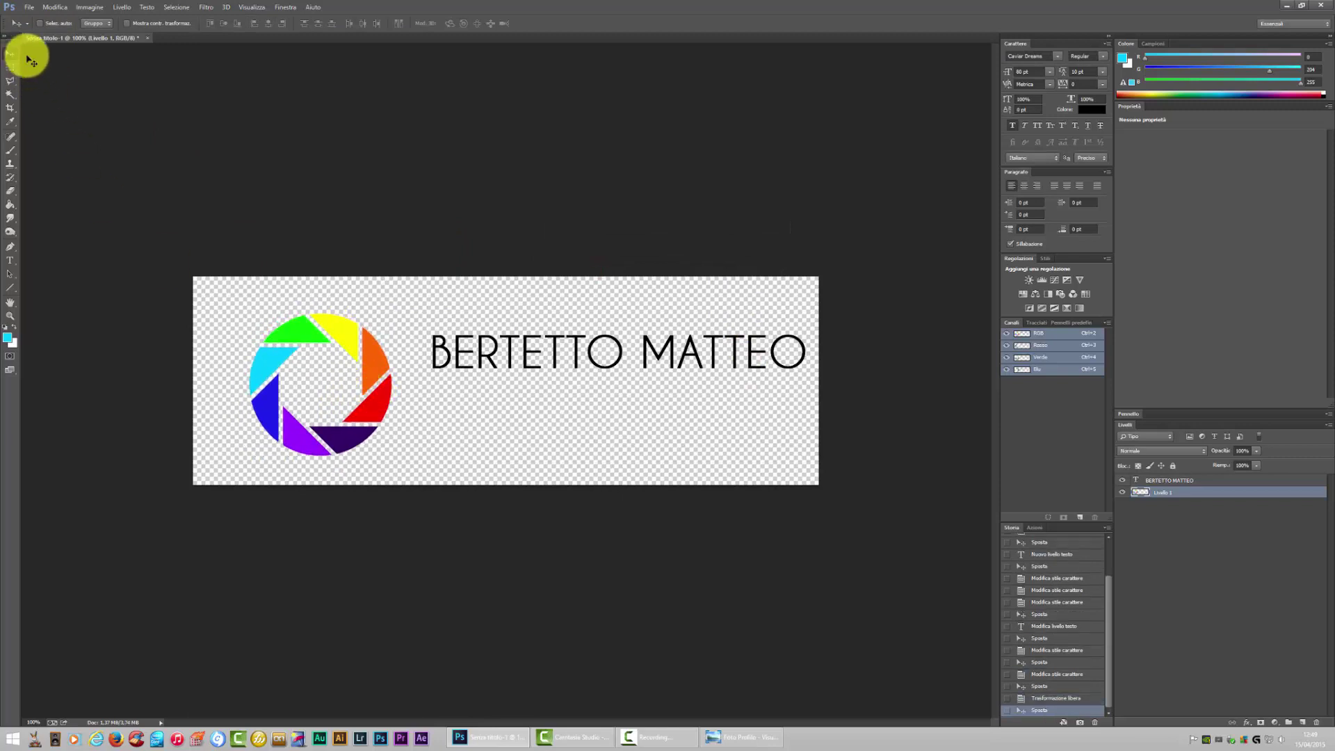
{"action": "left_click", "coordinate": [1190, 482]}
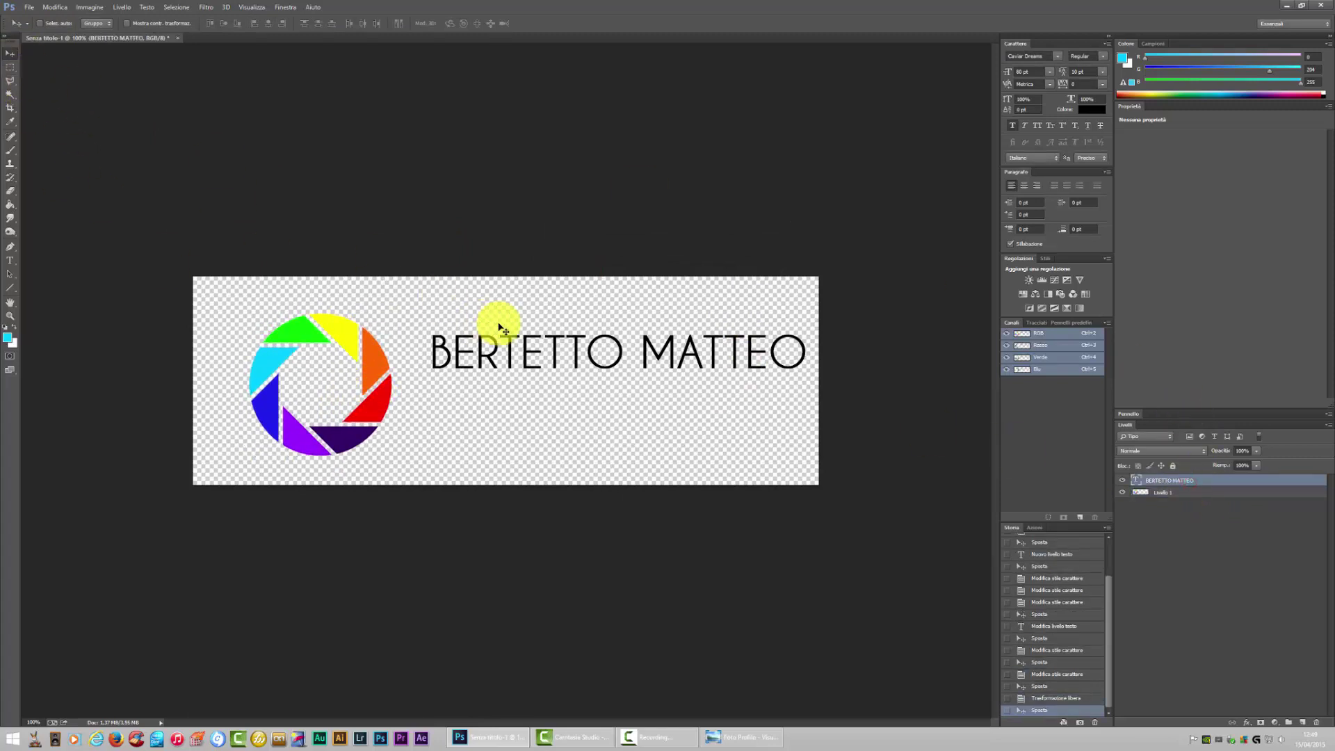
{"action": "left_click_drag", "start_coordinate": [525, 358], "coordinate": [499, 366]}
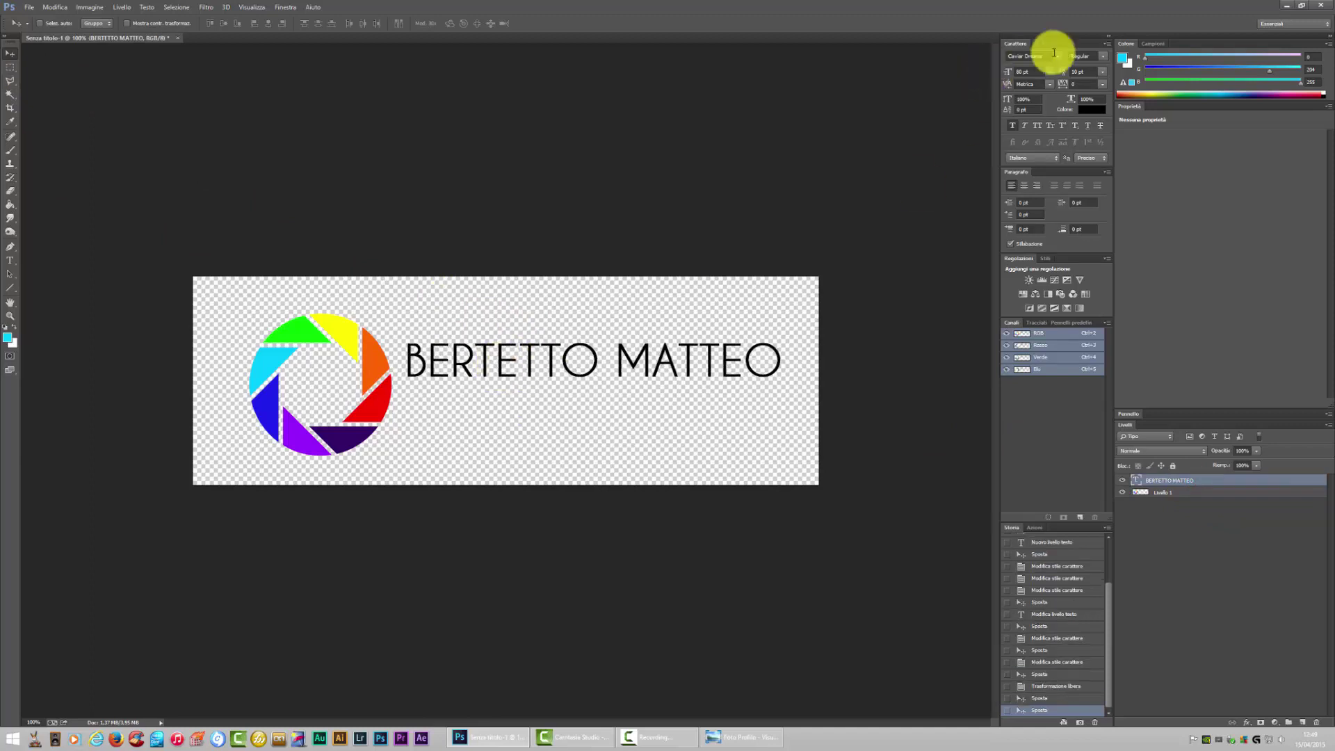
{"action": "left_click", "coordinate": [1013, 125]}
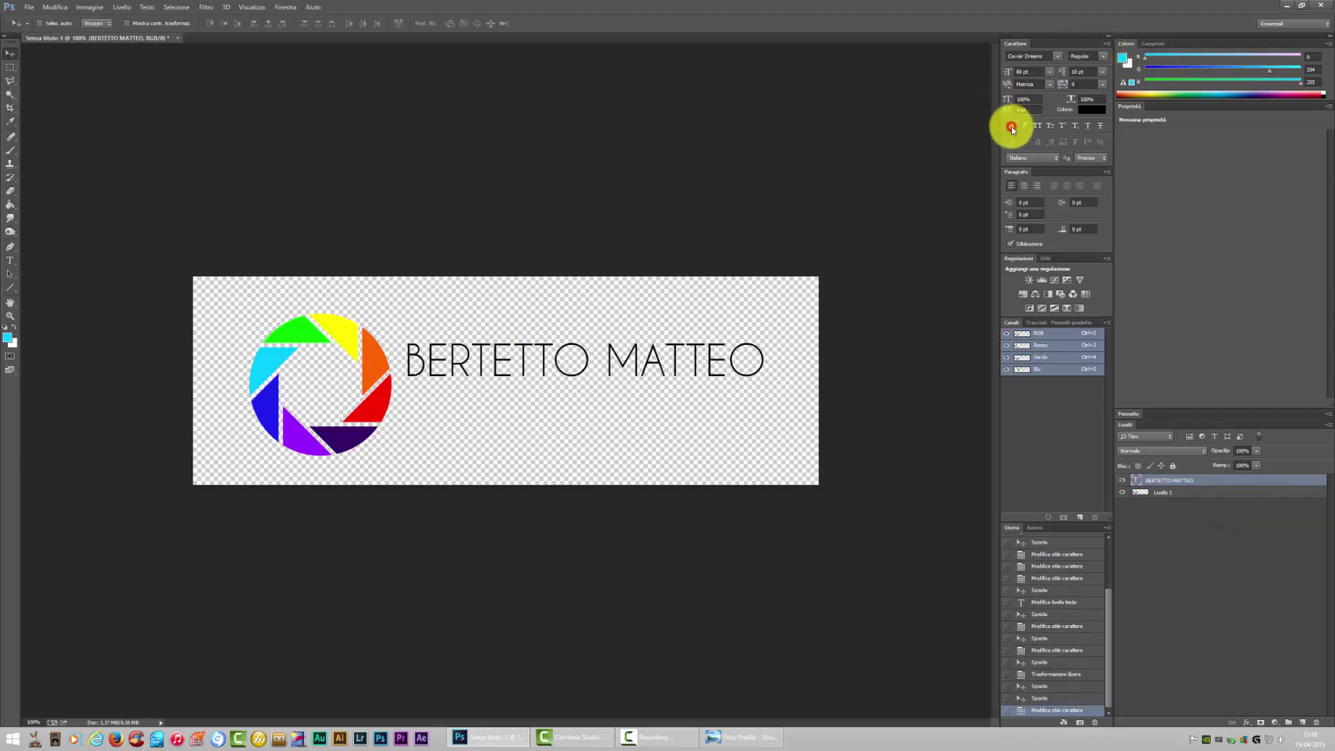
{"action": "left_click", "coordinate": [1012, 126]}
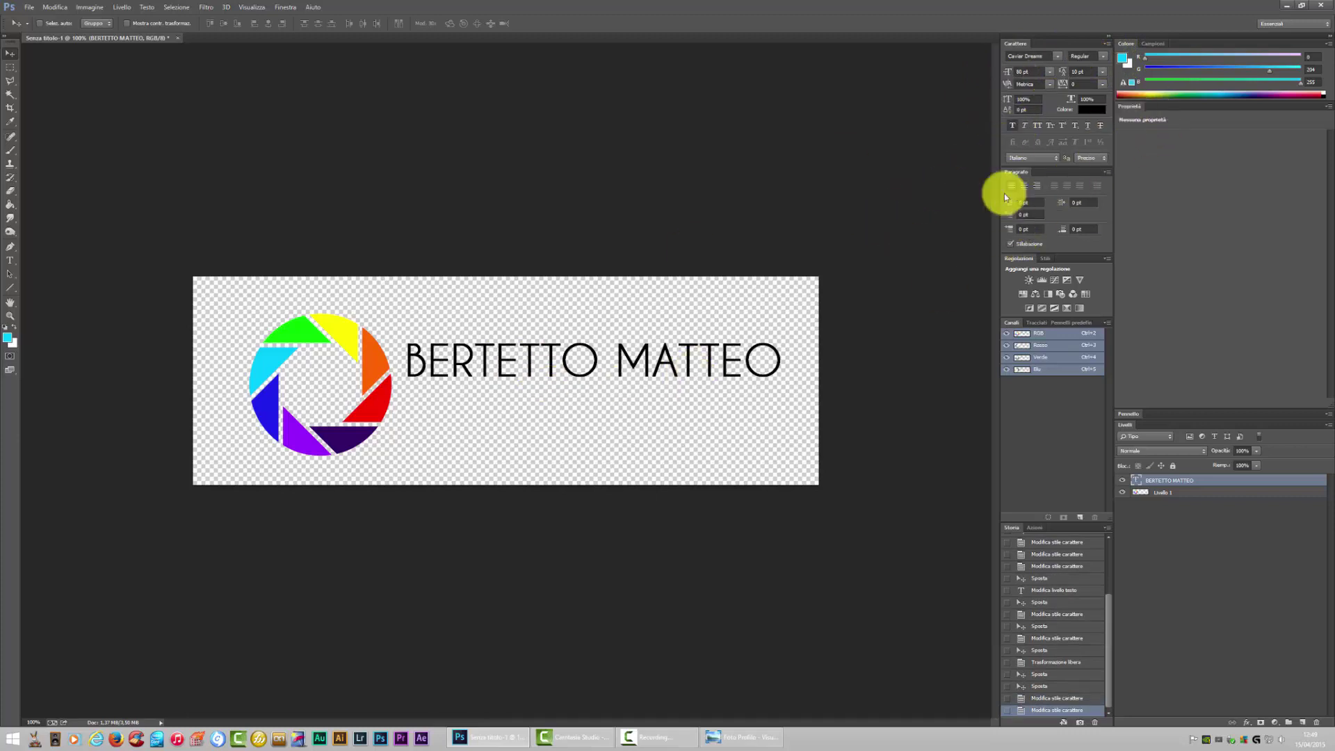
{"action": "left_click", "coordinate": [10, 287]}
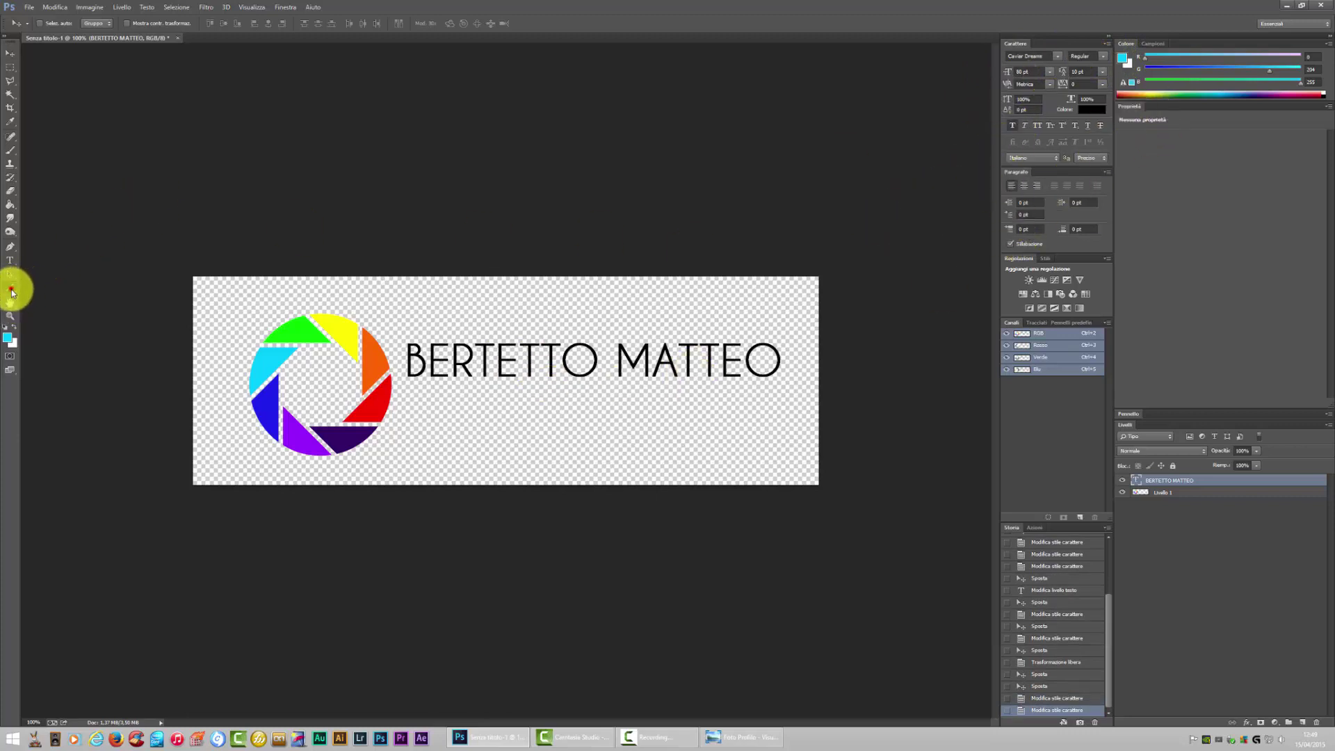
{"action": "left_click_drag", "start_coordinate": [403, 386], "coordinate": [801, 386]}
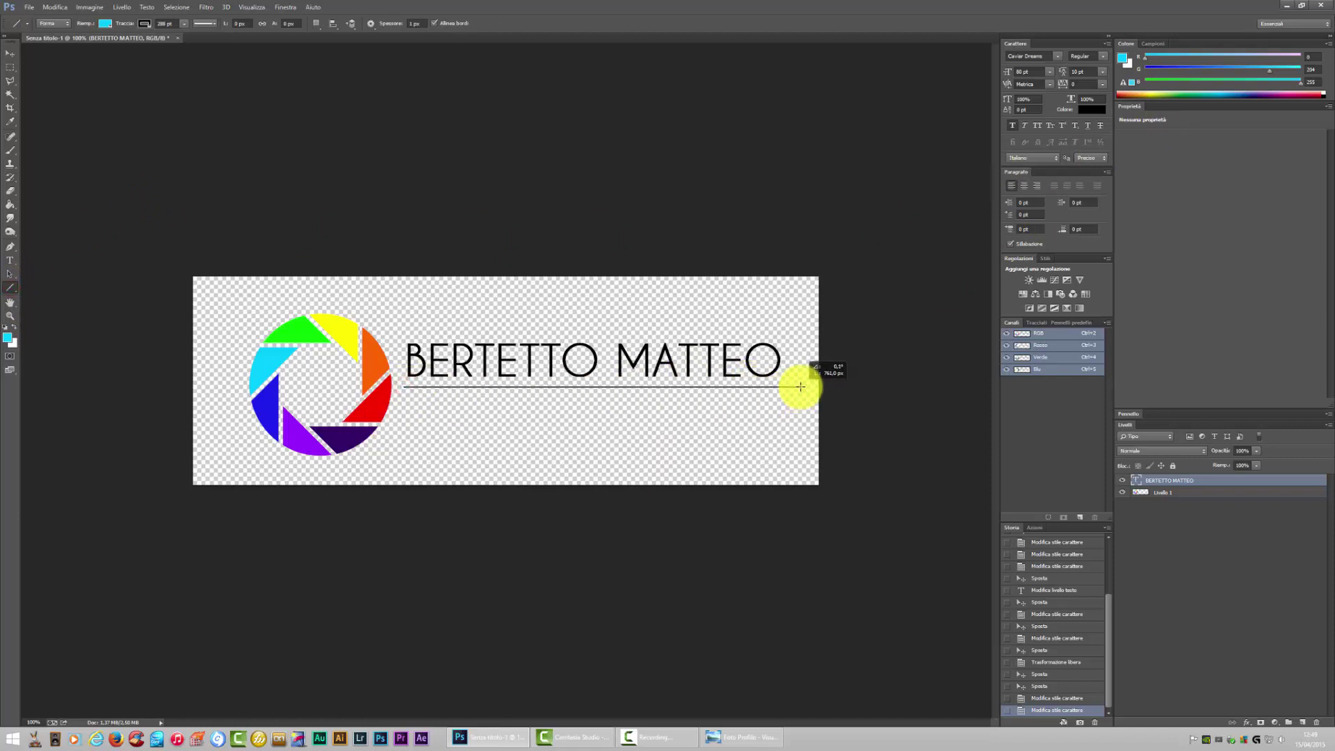
{"action": "left_click_drag", "start_coordinate": [790, 387], "coordinate": [790, 387]}
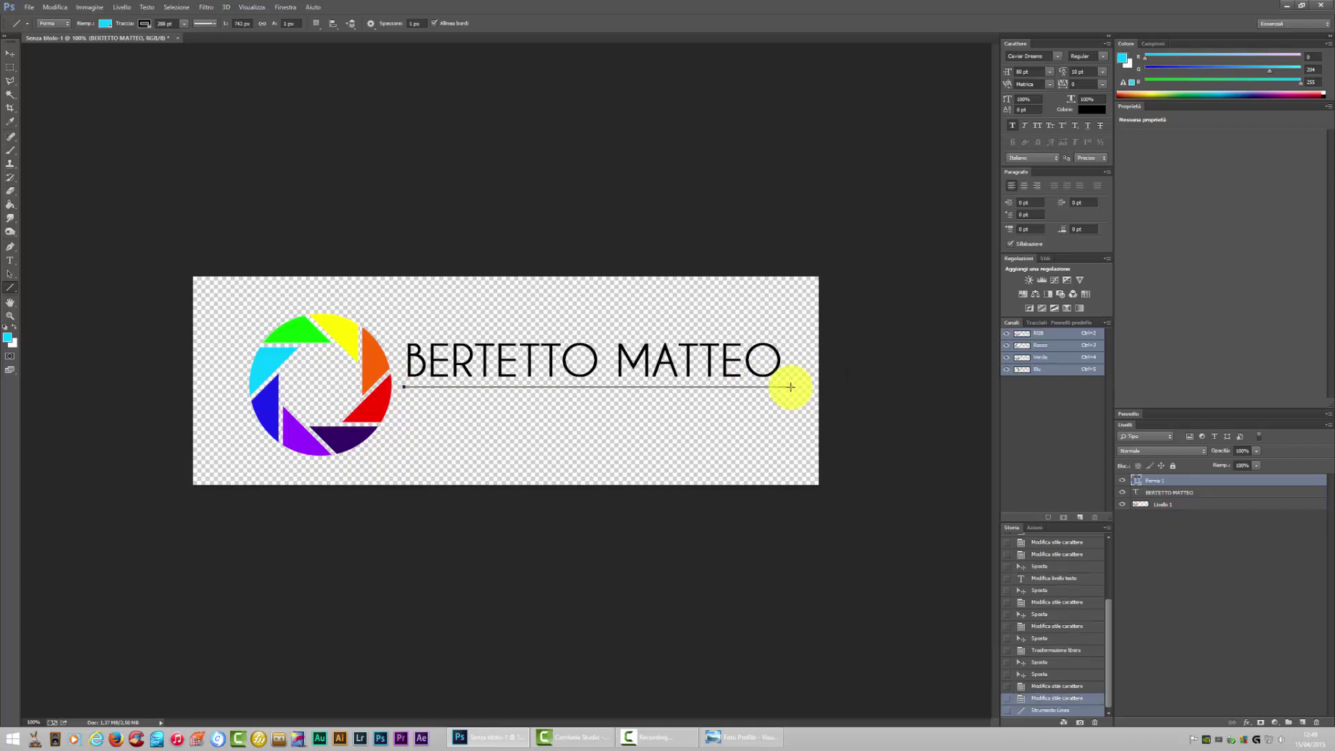
{"action": "left_click", "coordinate": [10, 53]}
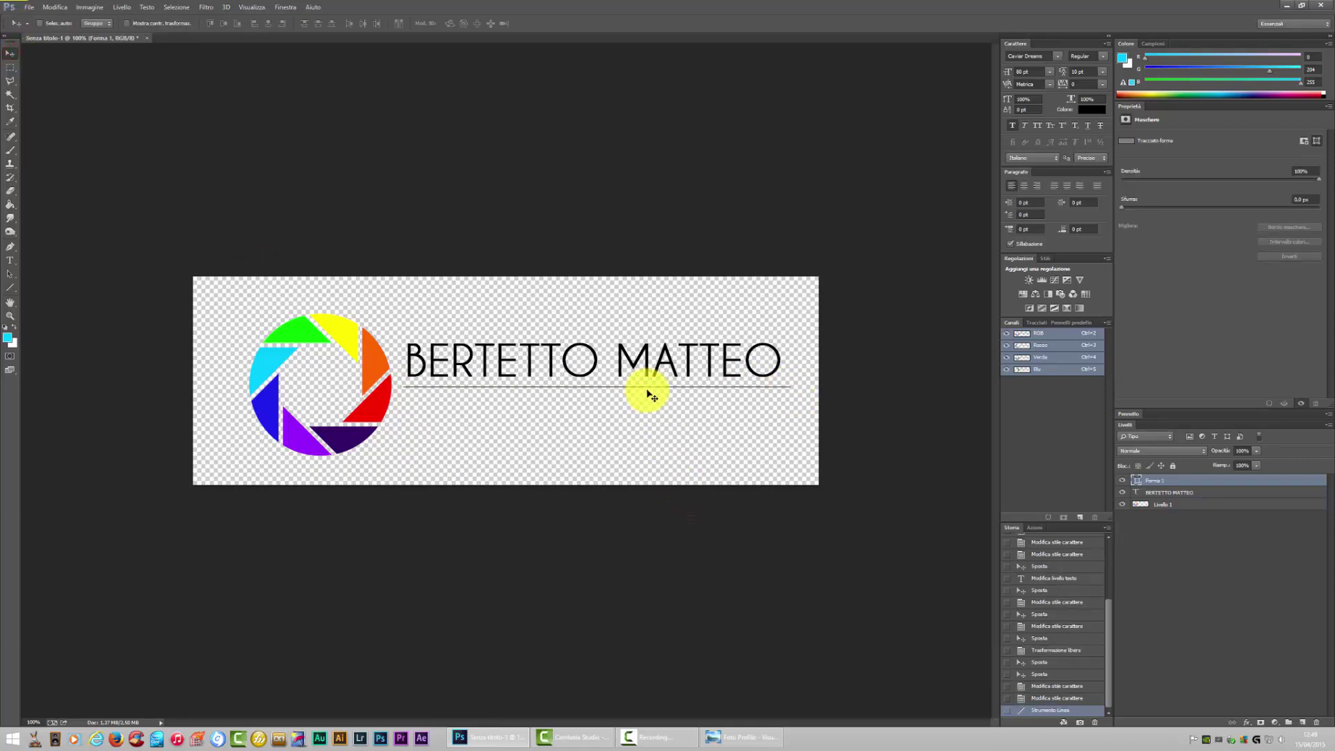
{"action": "left_click_drag", "start_coordinate": [650, 392], "coordinate": [644, 390]}
- Free-transform the underline to 300% height, apply it, and zoom back to 100%
{"action": "left_click", "coordinate": [10, 315]}
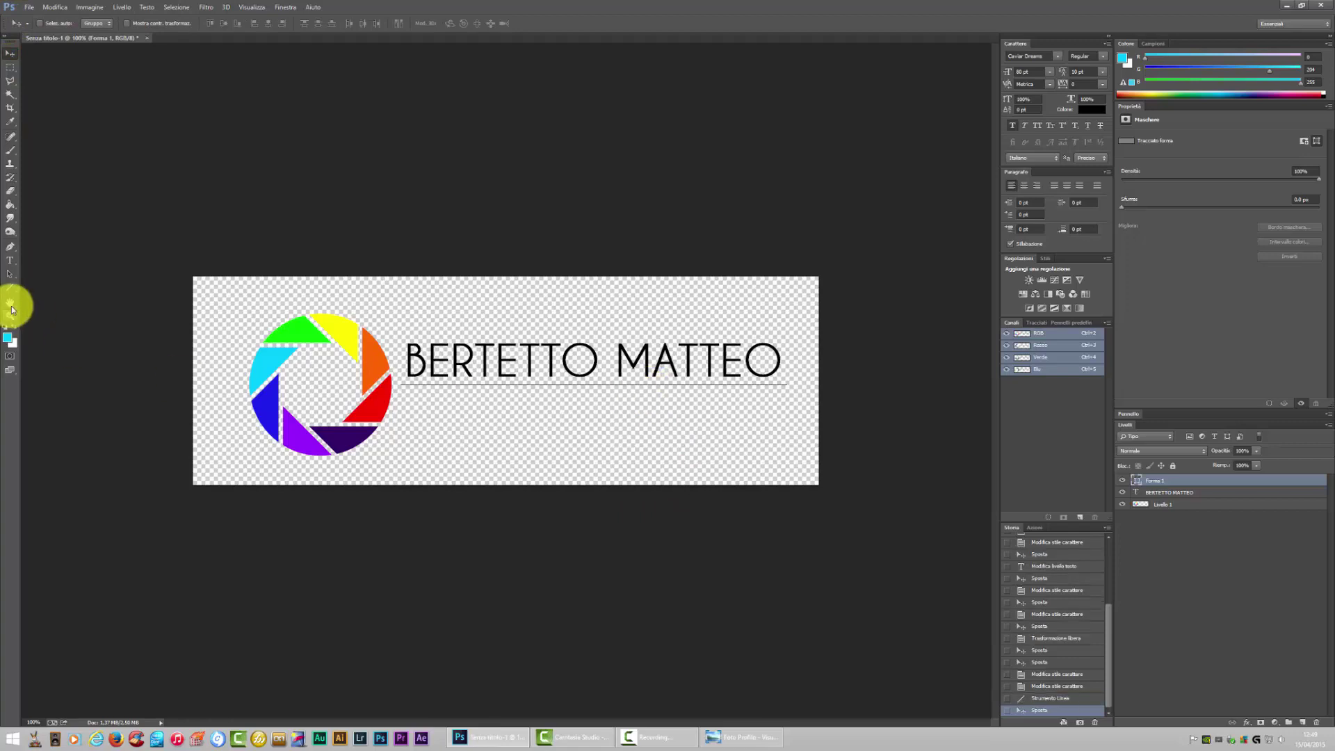
{"action": "left_click", "coordinate": [582, 376]}
{"action": "left_click", "coordinate": [55, 7]}
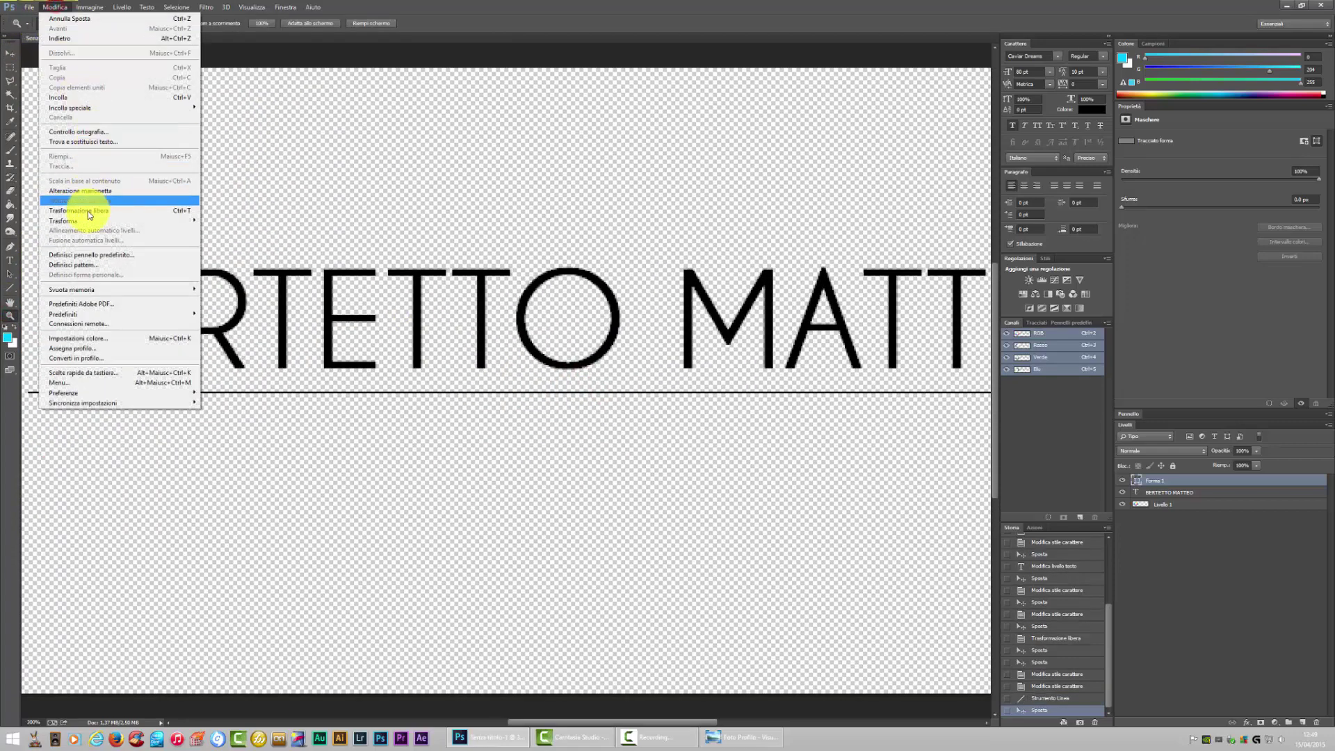
{"action": "left_click", "coordinate": [236, 230]}
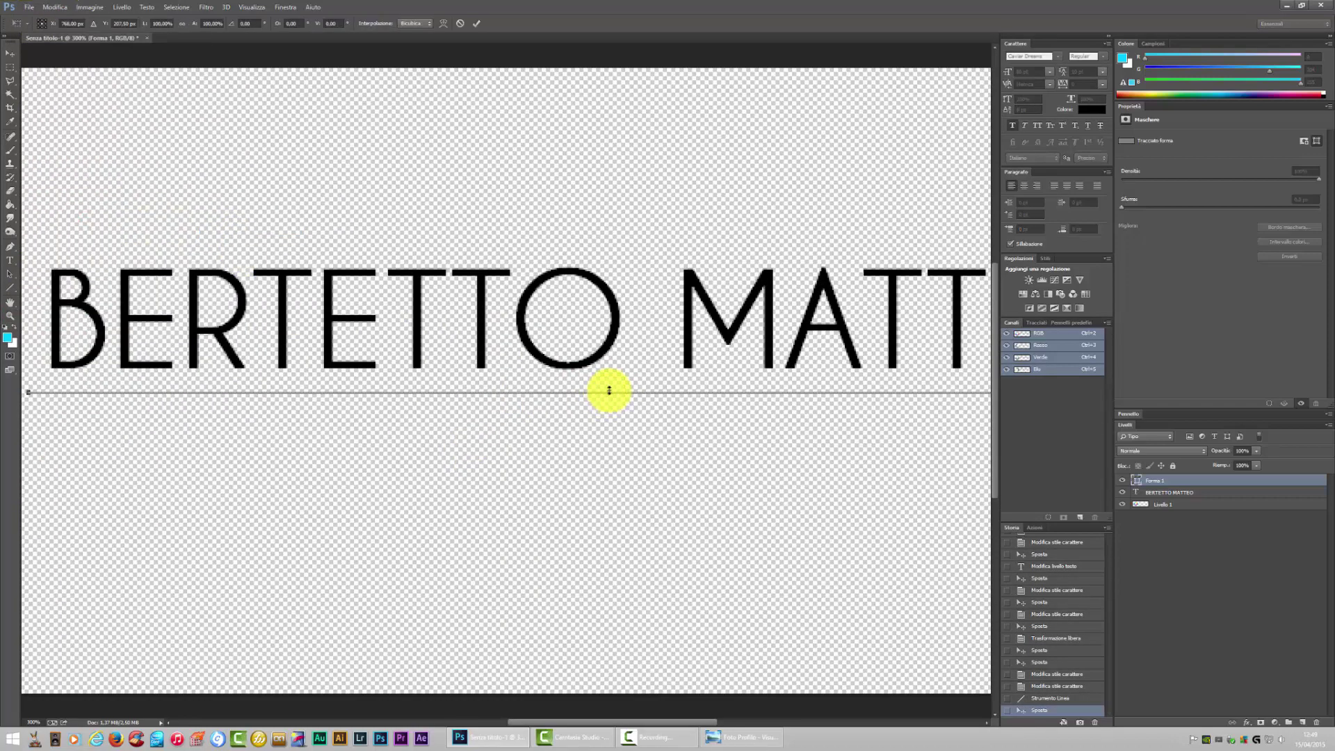
{"action": "left_click_drag", "start_coordinate": [609, 390], "coordinate": [613, 388]}
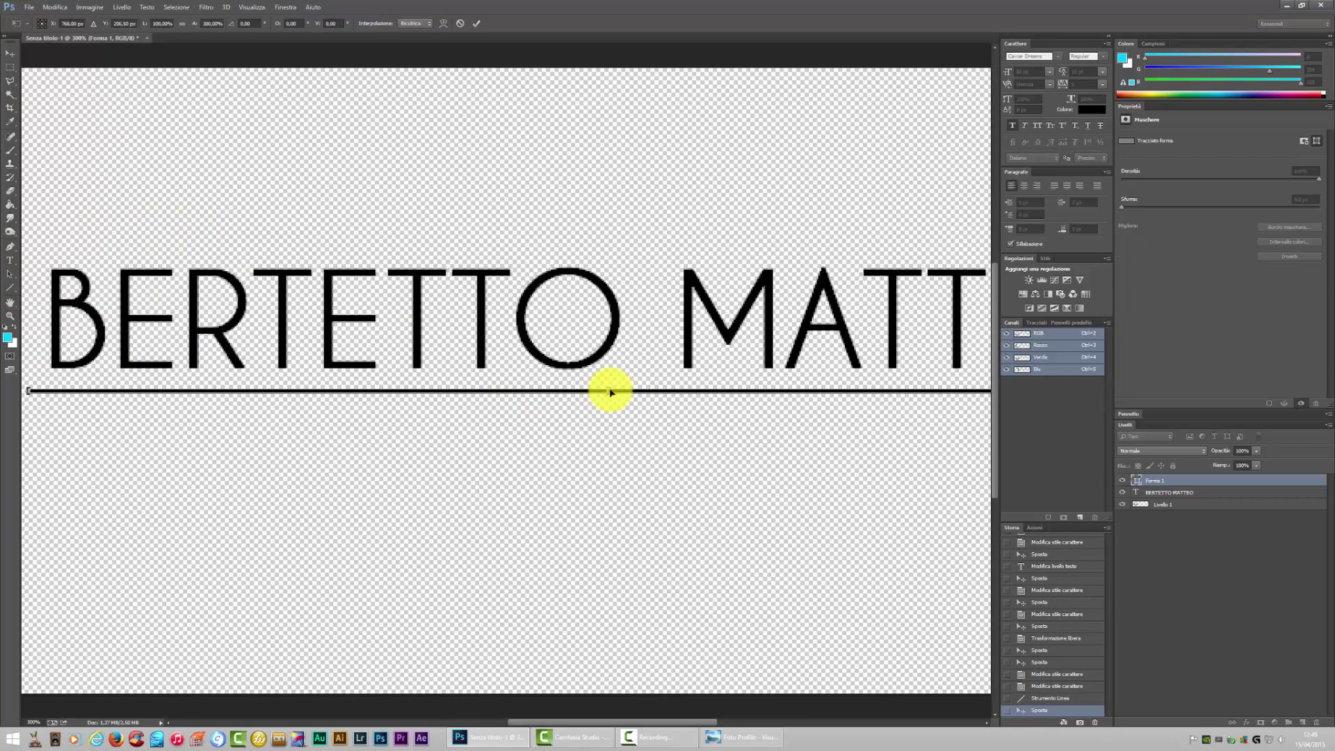
{"action": "left_click", "coordinate": [10, 315]}
{"action": "left_click", "coordinate": [606, 269]}
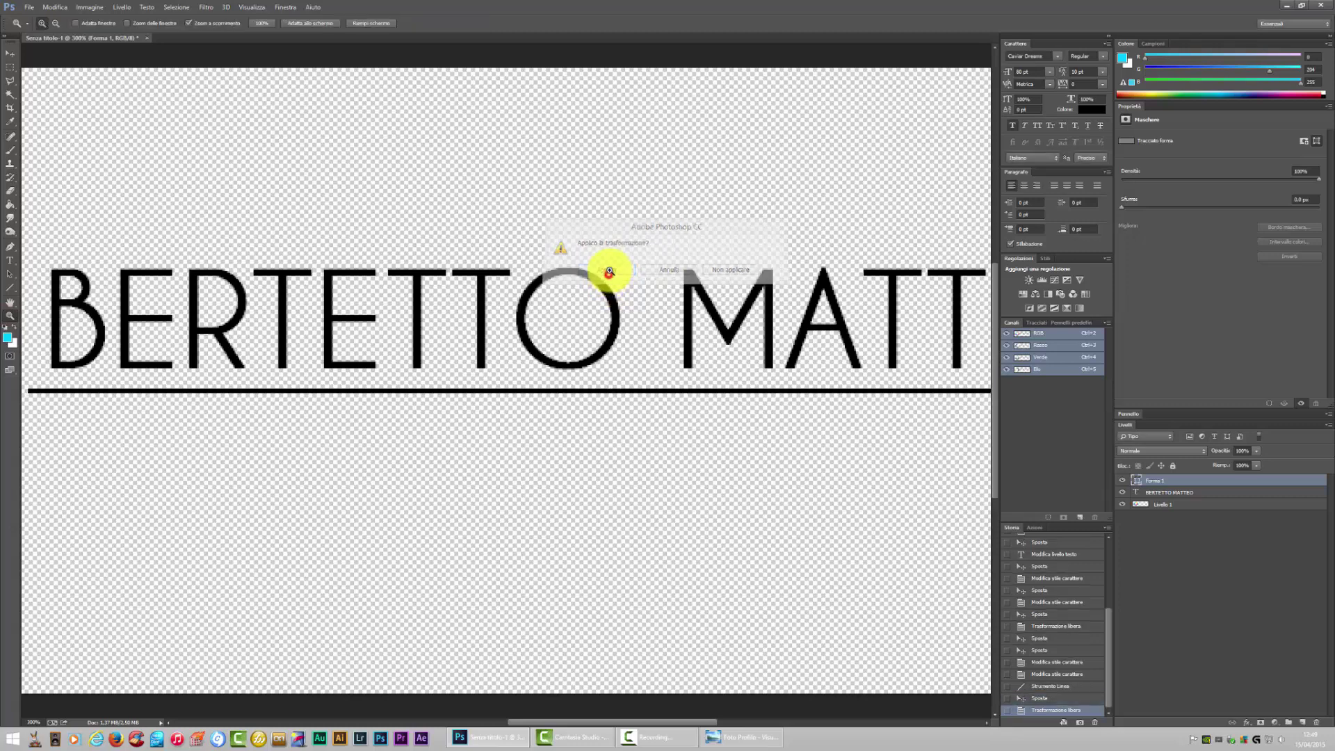
{"action": "right_click", "coordinate": [615, 267]}
{"action": "left_click", "coordinate": [635, 291]}
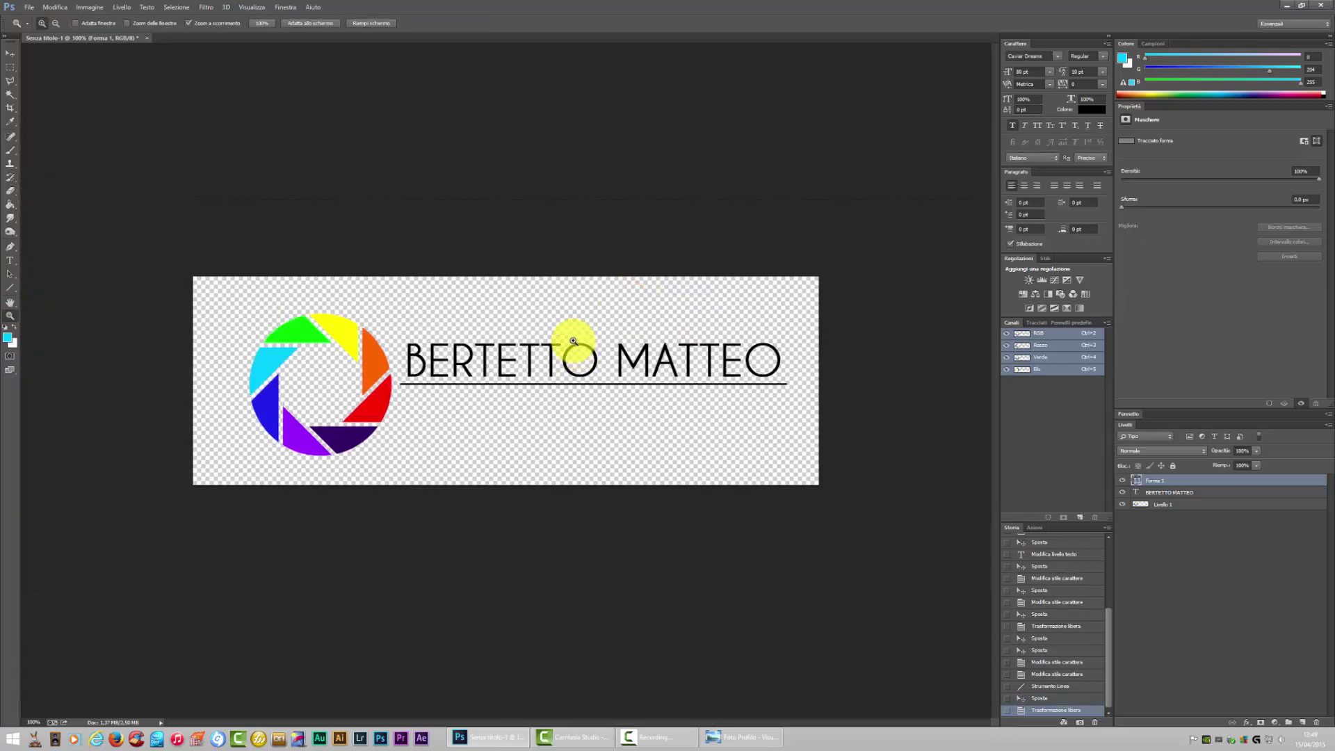
- Type PHOTOGRAPHY as new text and move it down beneath the line
{"action": "left_click", "coordinate": [10, 260]}
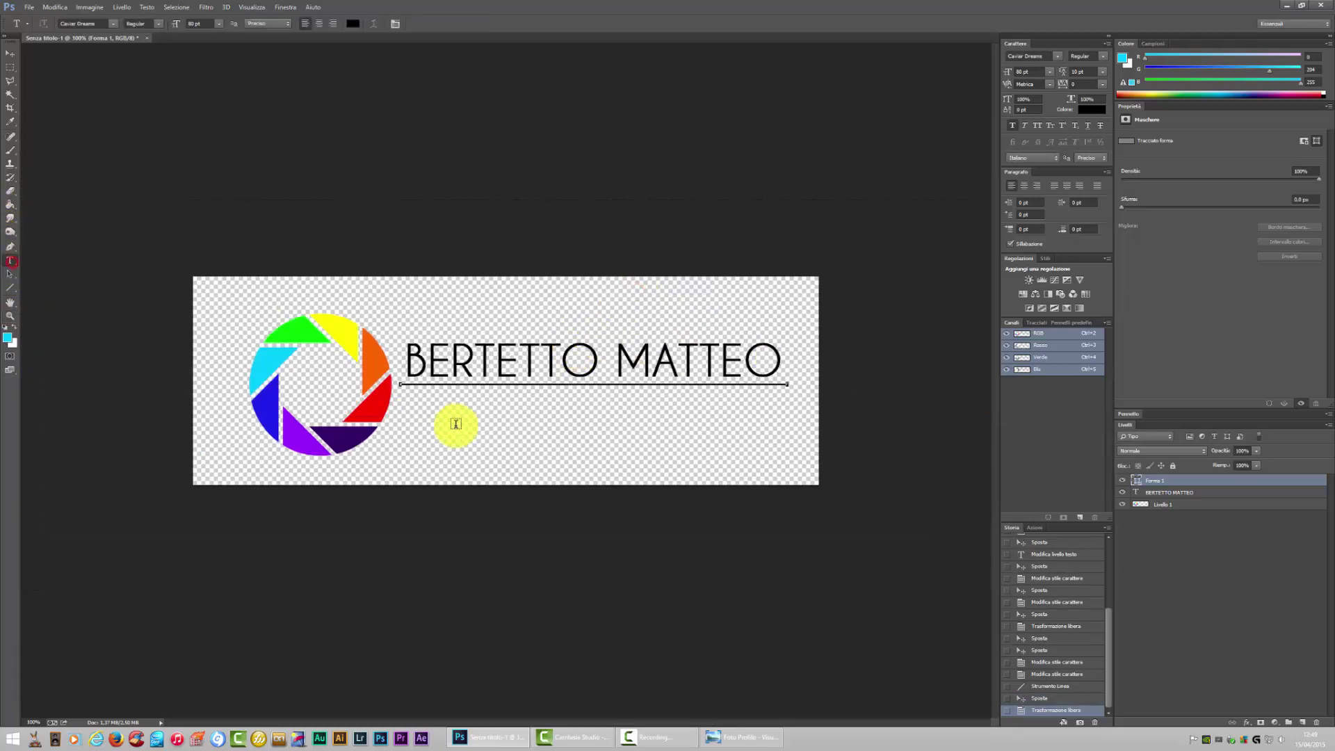
{"action": "left_click", "coordinate": [445, 415]}
{"action": "type", "text": "PHO"}
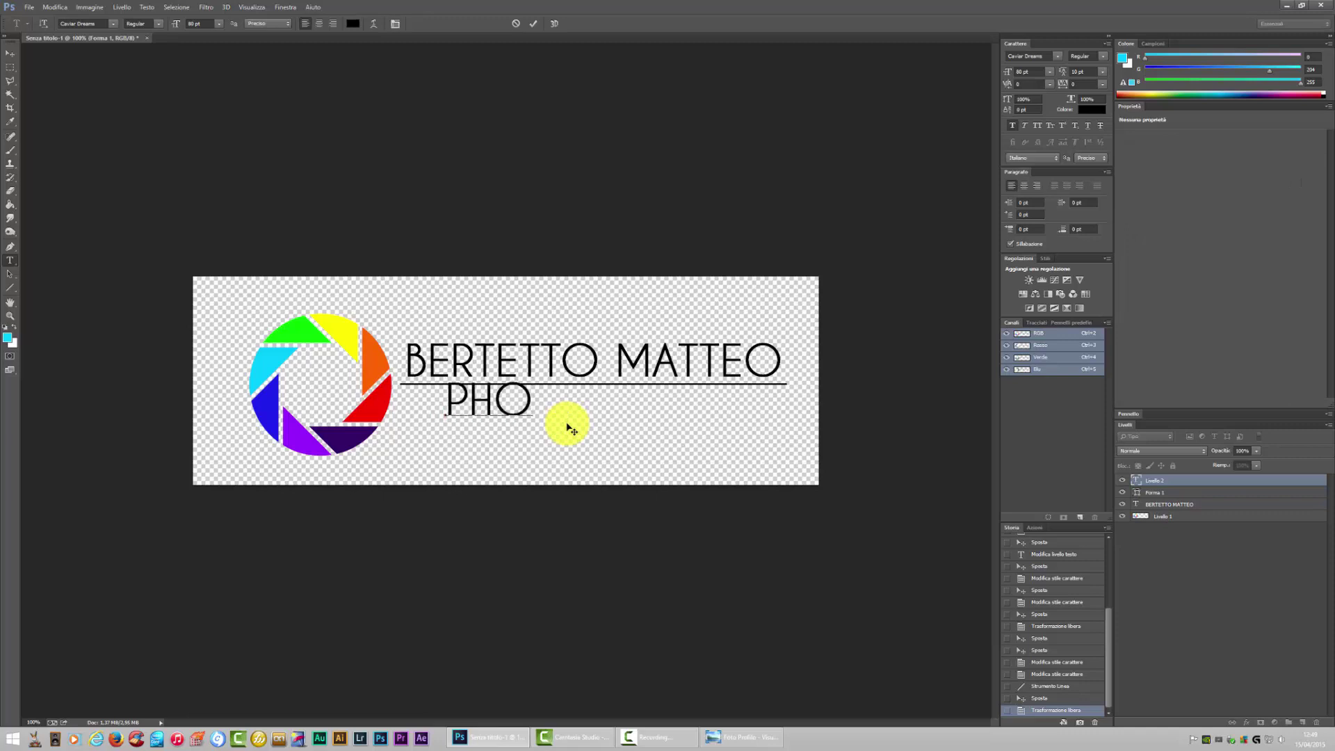
{"action": "type", "text": "TOGRA"}
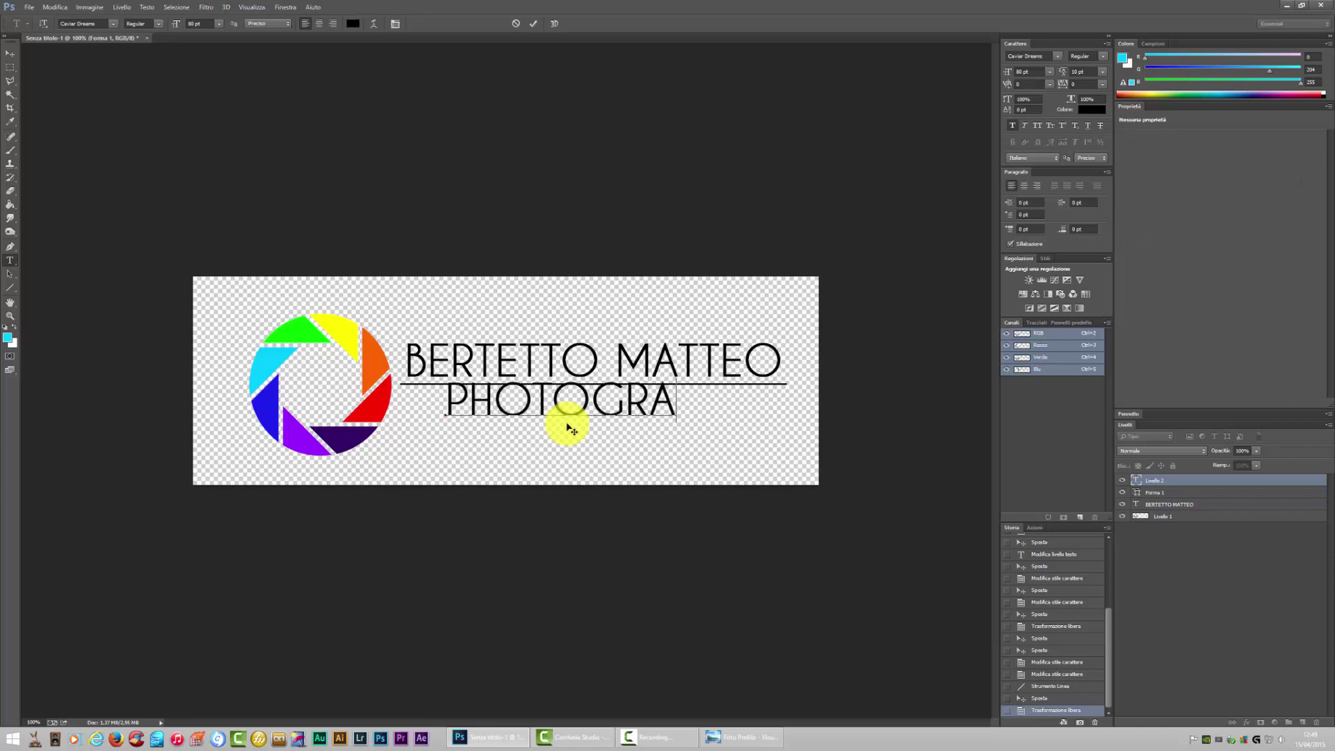
{"action": "type", "text": "PHY"}
{"action": "left_click", "coordinate": [11, 53]}
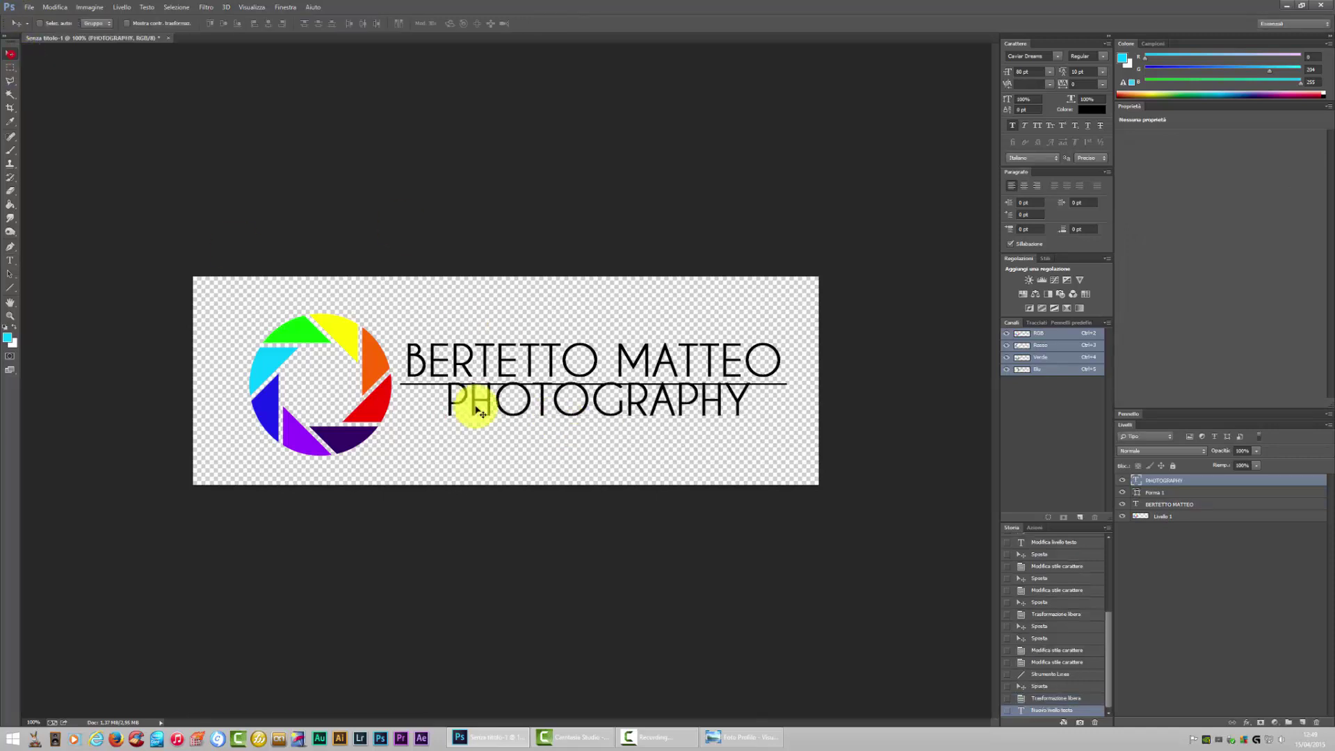
{"action": "left_click_drag", "start_coordinate": [626, 402], "coordinate": [620, 416]}
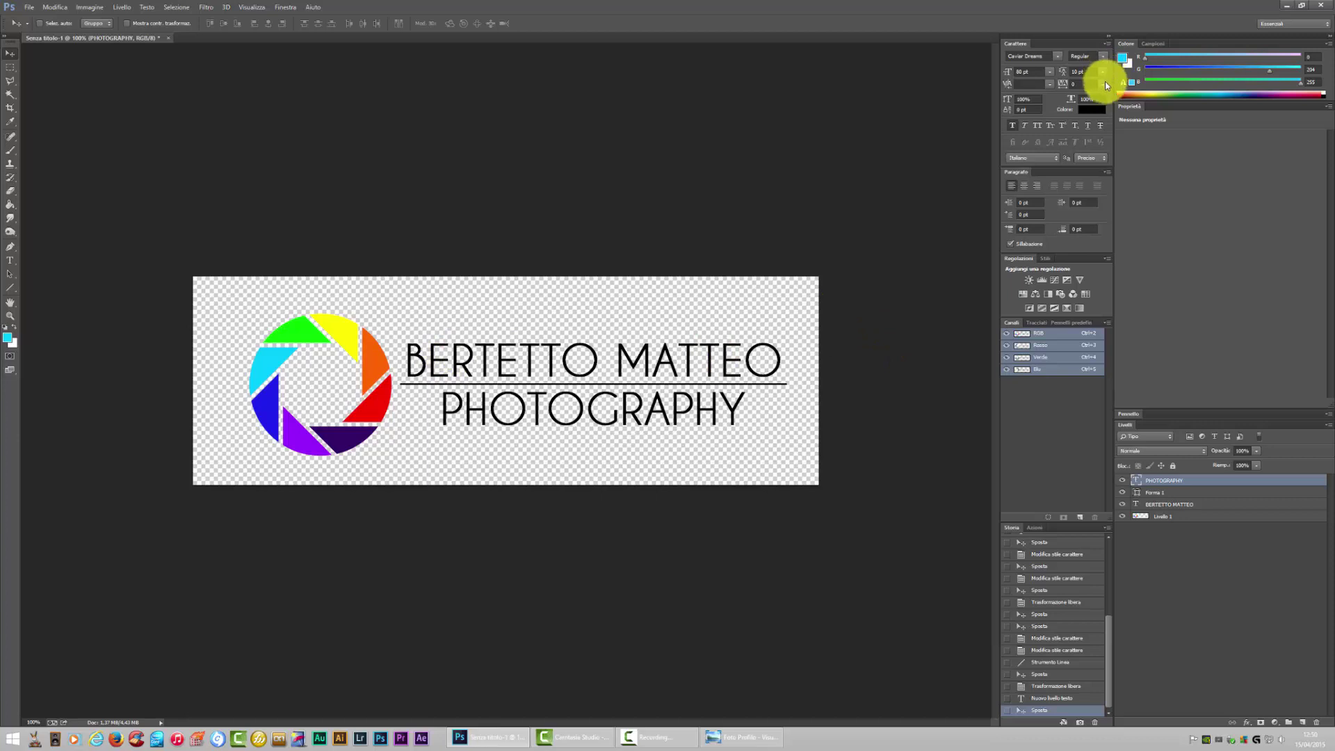
- Set PHOTOGRAPHY to 35 pt with 1200 tracking and centre it under the line
{"action": "left_click", "coordinate": [1104, 84]}
{"action": "left_click", "coordinate": [1104, 241]}
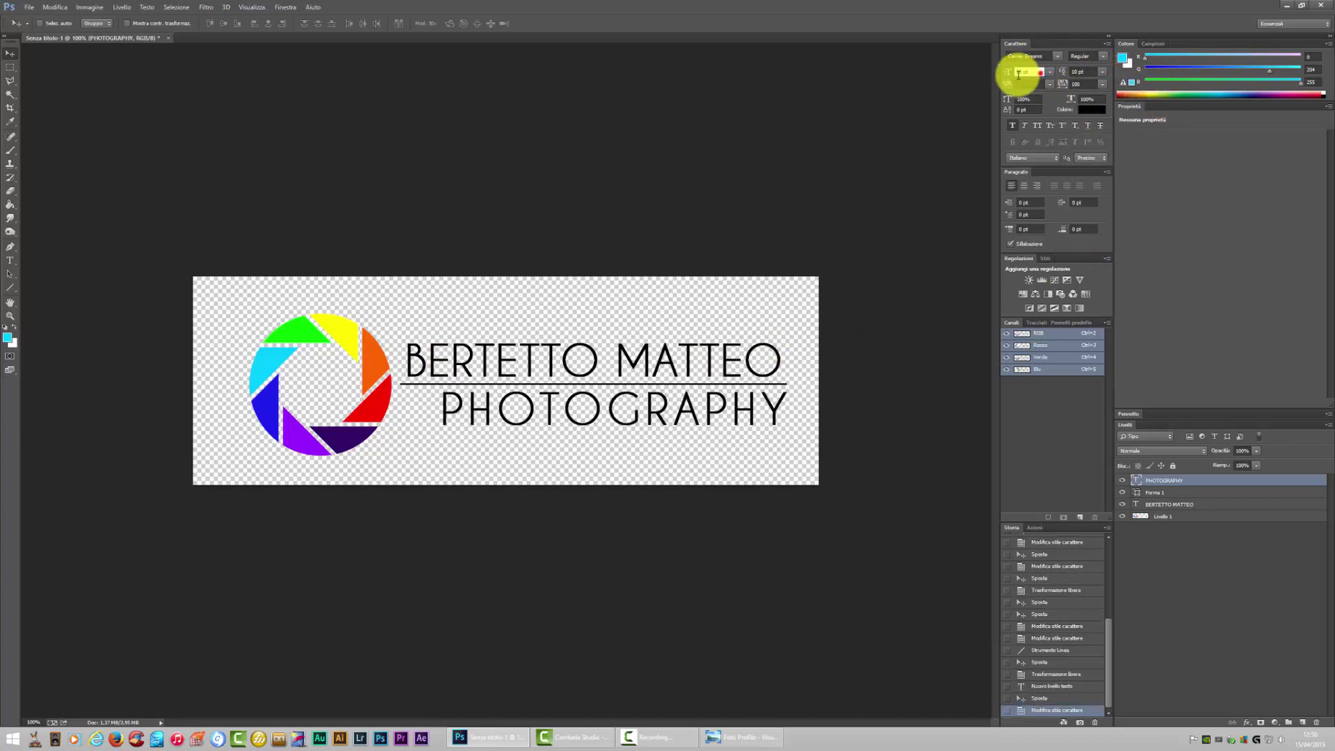
{"action": "type", "text": "30"}
{"action": "key", "text": "Return"}
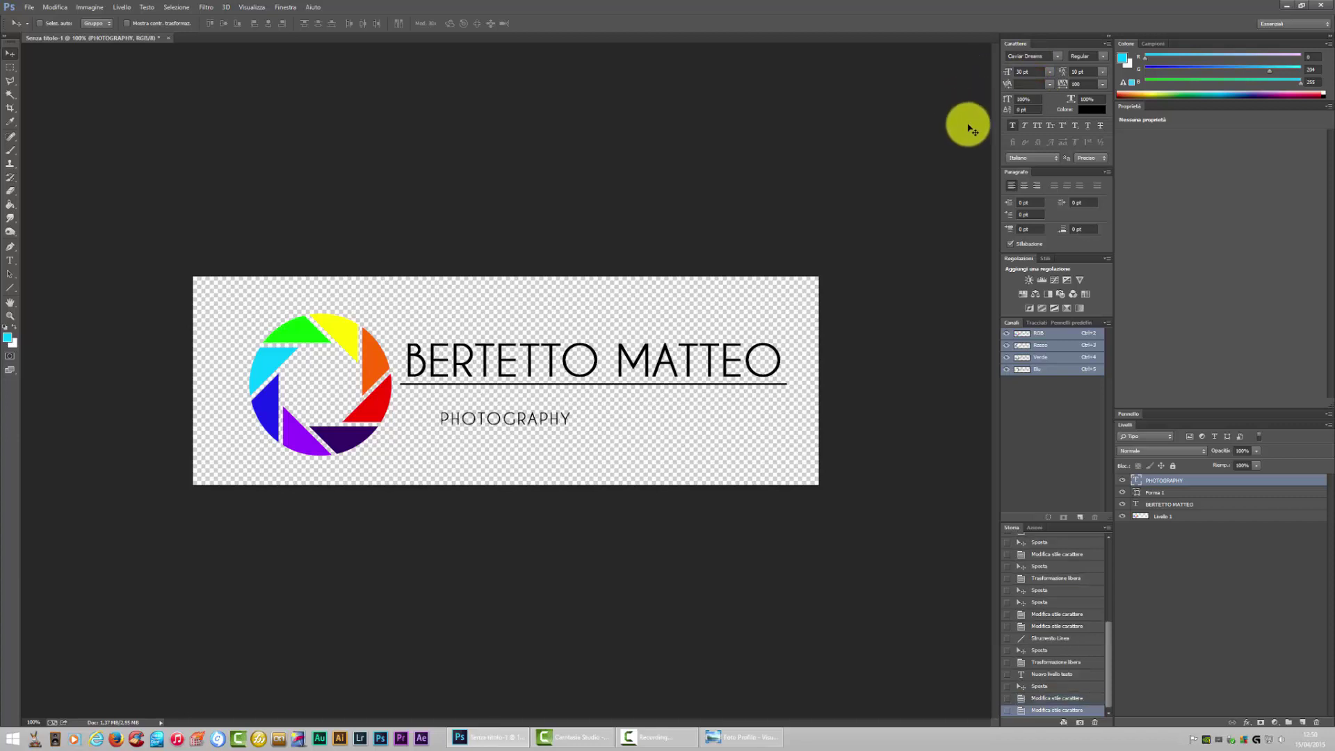
{"action": "type", "text": "40"}
{"action": "key", "text": "Return"}
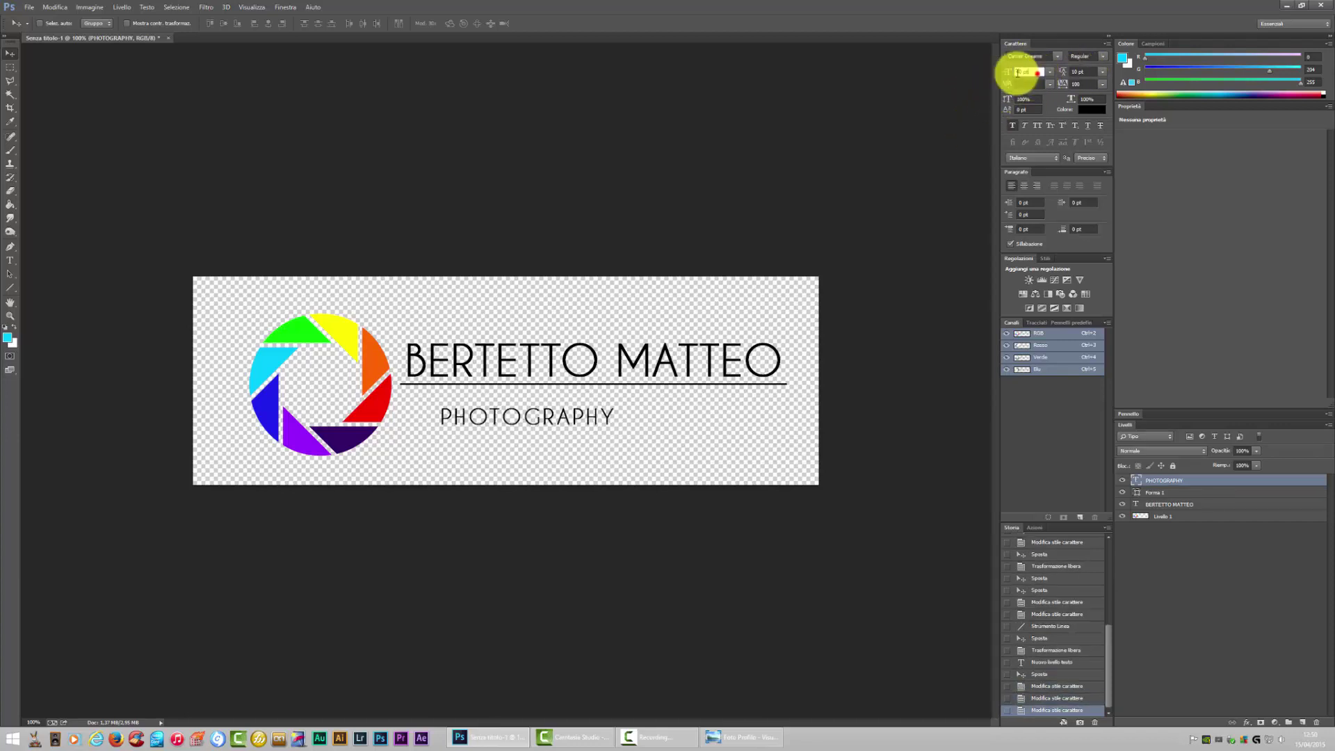
{"action": "left_click", "coordinate": [1036, 72]}
{"action": "type", "text": "35"}
{"action": "key", "text": "Return"}
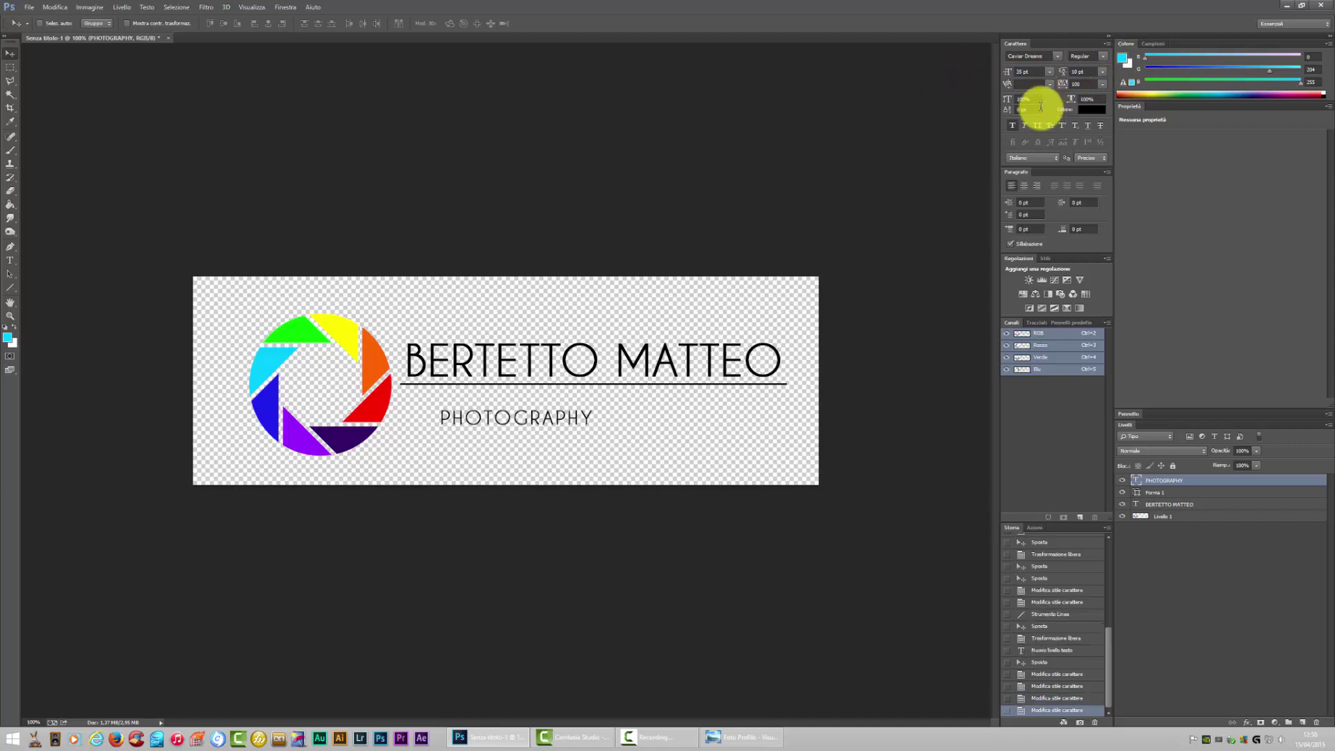
{"action": "left_click", "coordinate": [1088, 84]}
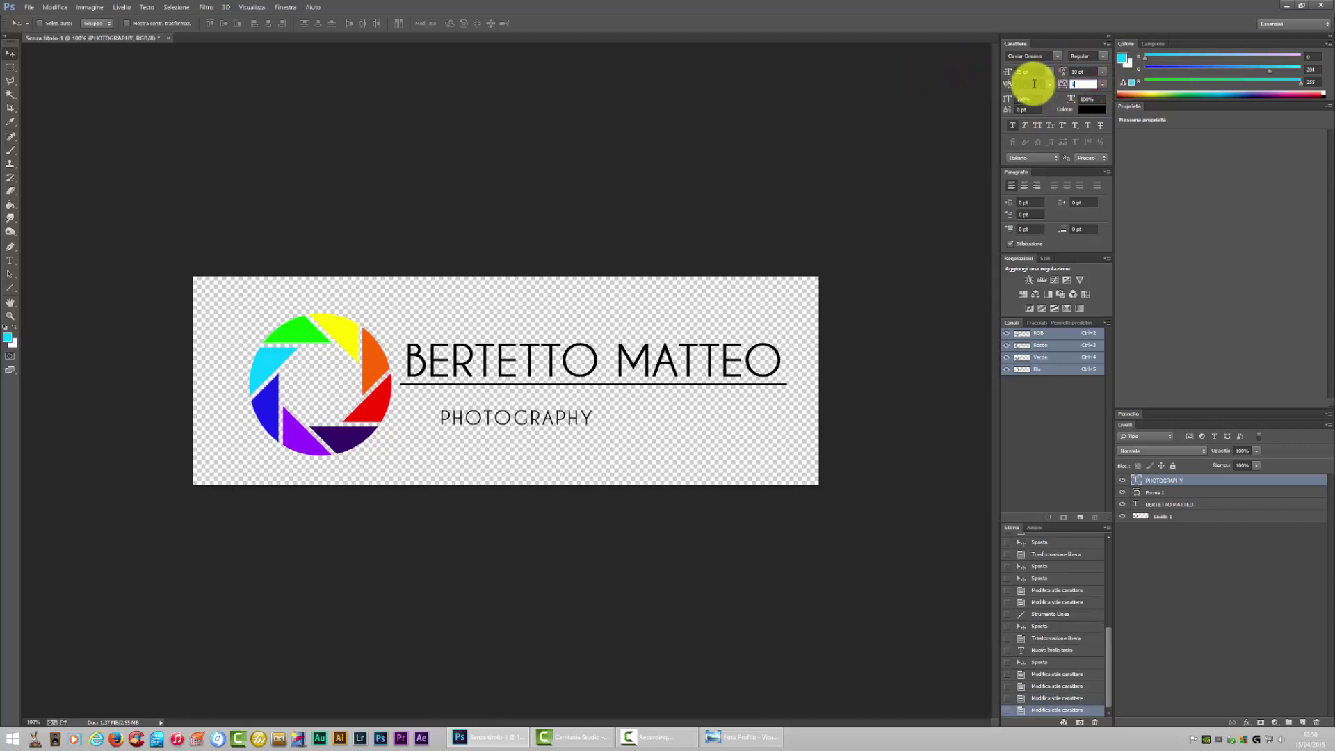
{"action": "key", "text": "Return"}
{"action": "left_click_drag", "start_coordinate": [688, 419], "coordinate": [665, 403]}
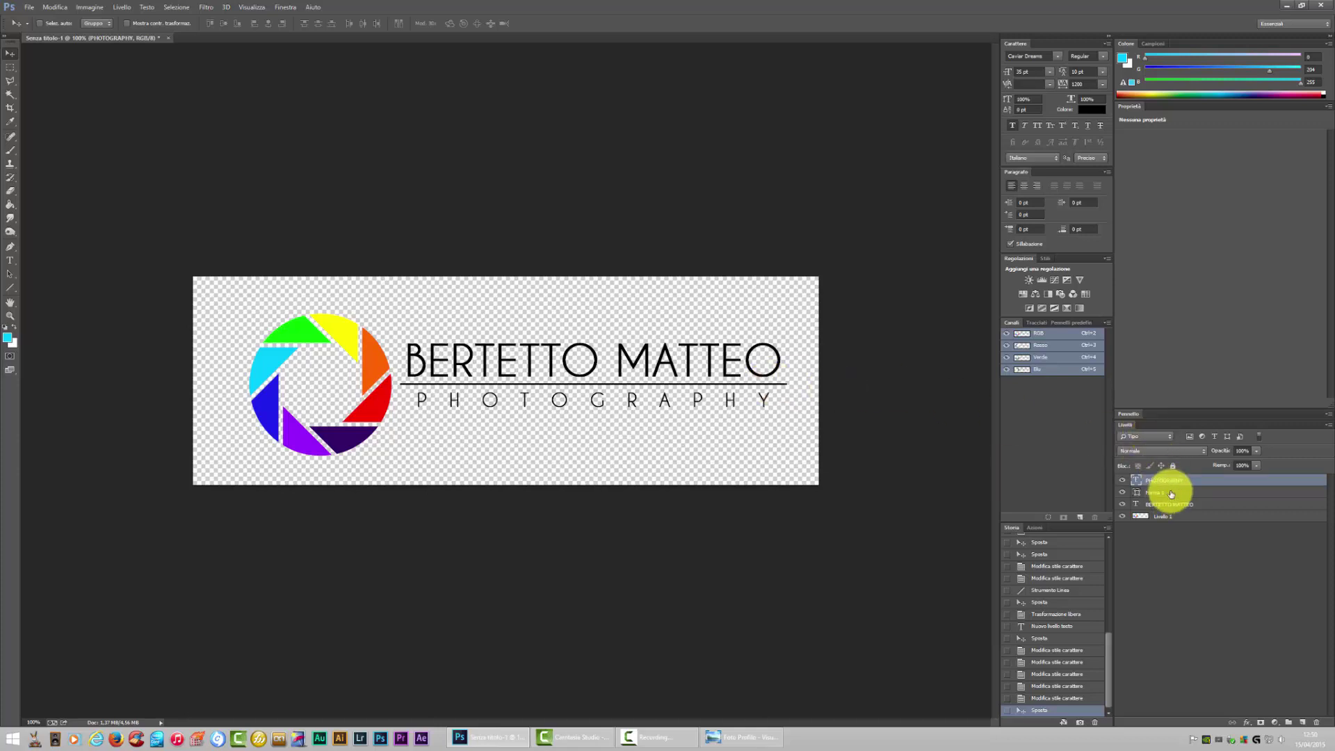
- Rasterize the selected name, line and PHOTOGRAPHY layers and merge them into one
{"action": "left_click", "coordinate": [1175, 505], "text": "shift"}
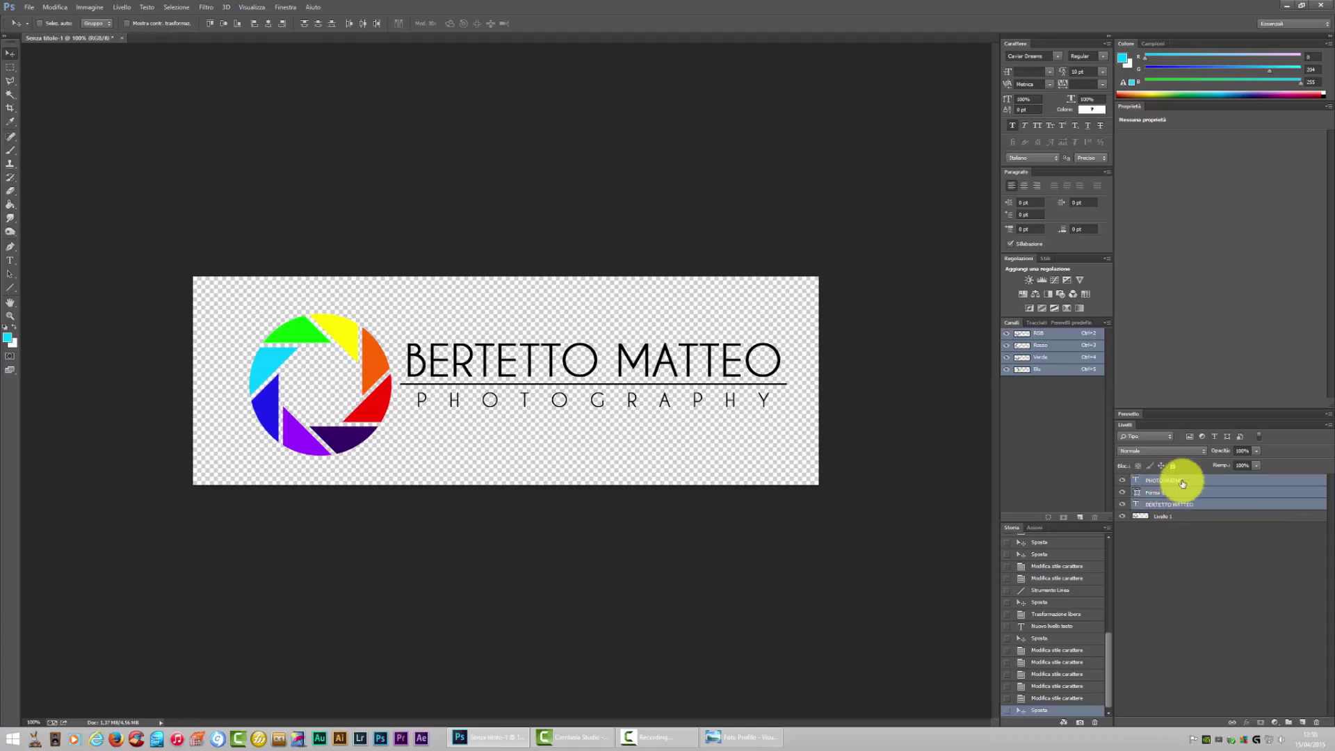
{"action": "right_click", "coordinate": [1184, 495]}
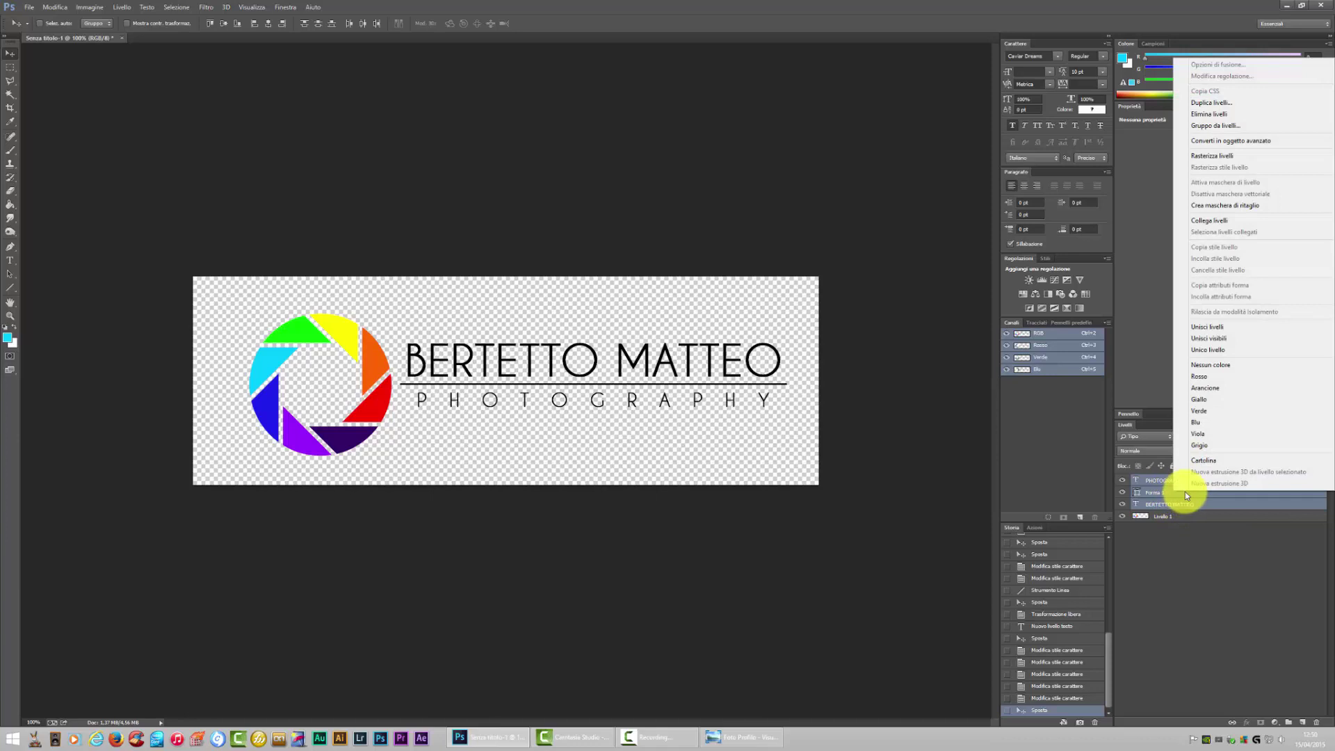
{"action": "left_click", "coordinate": [1227, 157]}
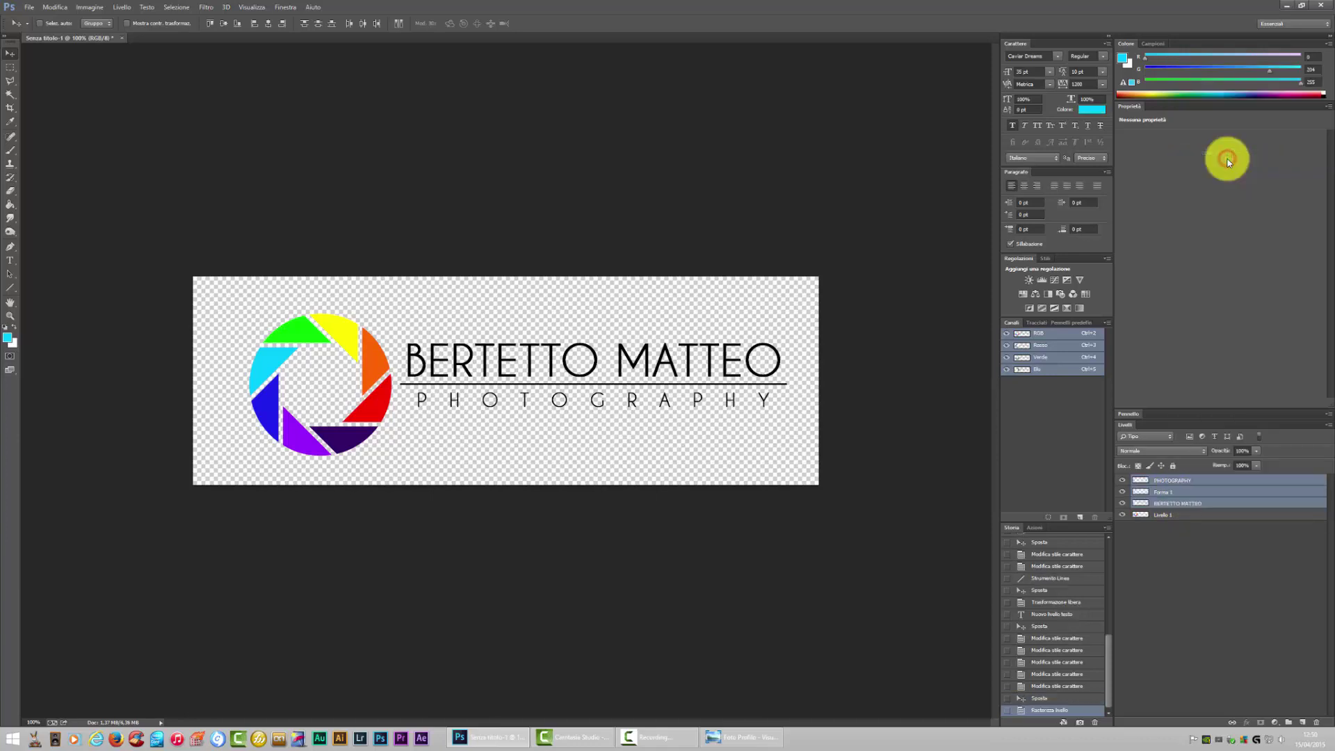
{"action": "right_click", "coordinate": [1172, 490]}
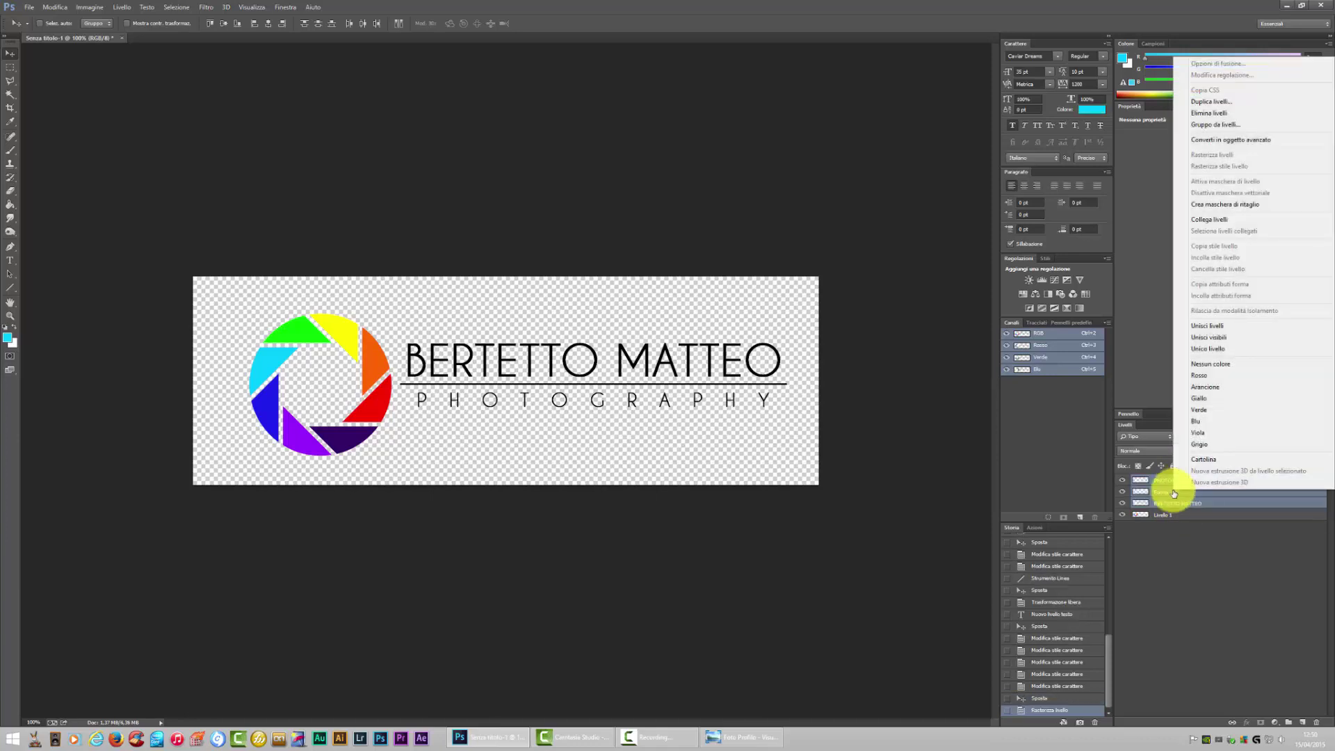
{"action": "left_click", "coordinate": [1223, 325]}
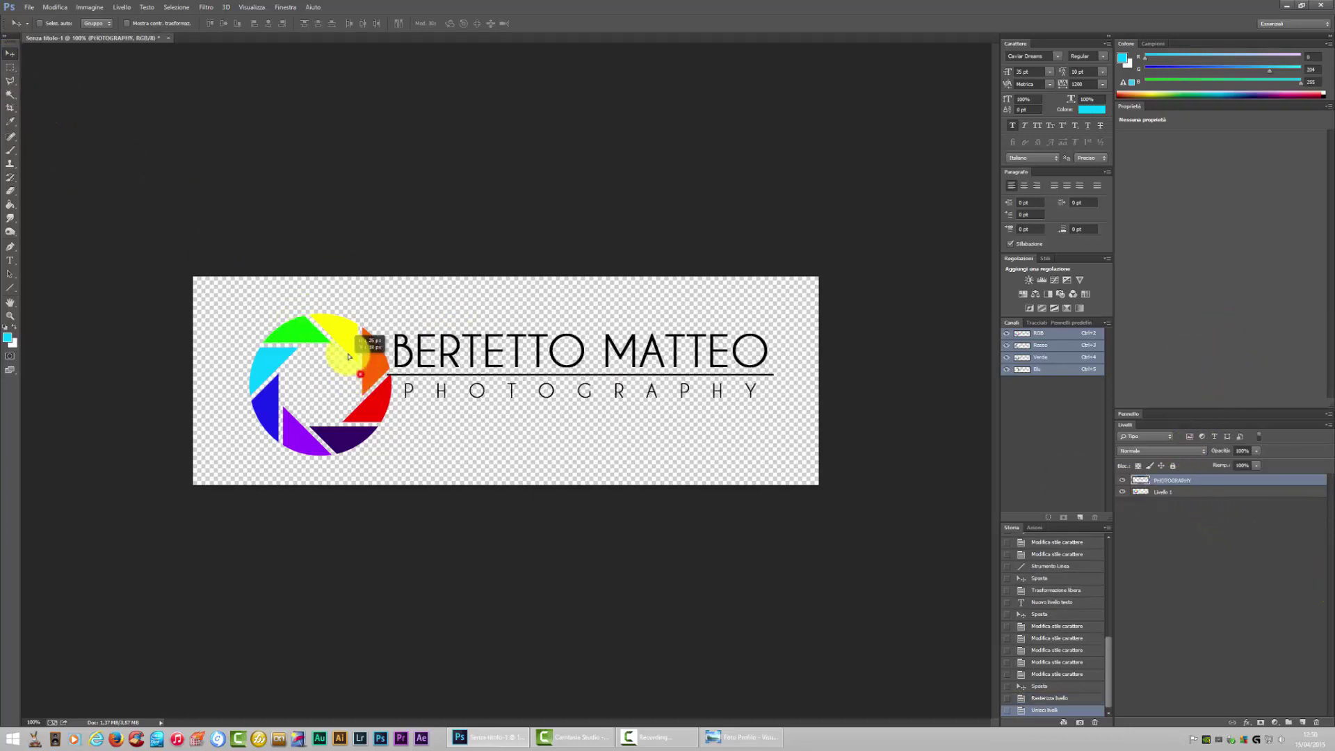
{"action": "left_click_drag", "start_coordinate": [308, 343], "coordinate": [300, 341]}
{"action": "left_click", "coordinate": [55, 7]}
{"action": "left_click", "coordinate": [68, 19]}
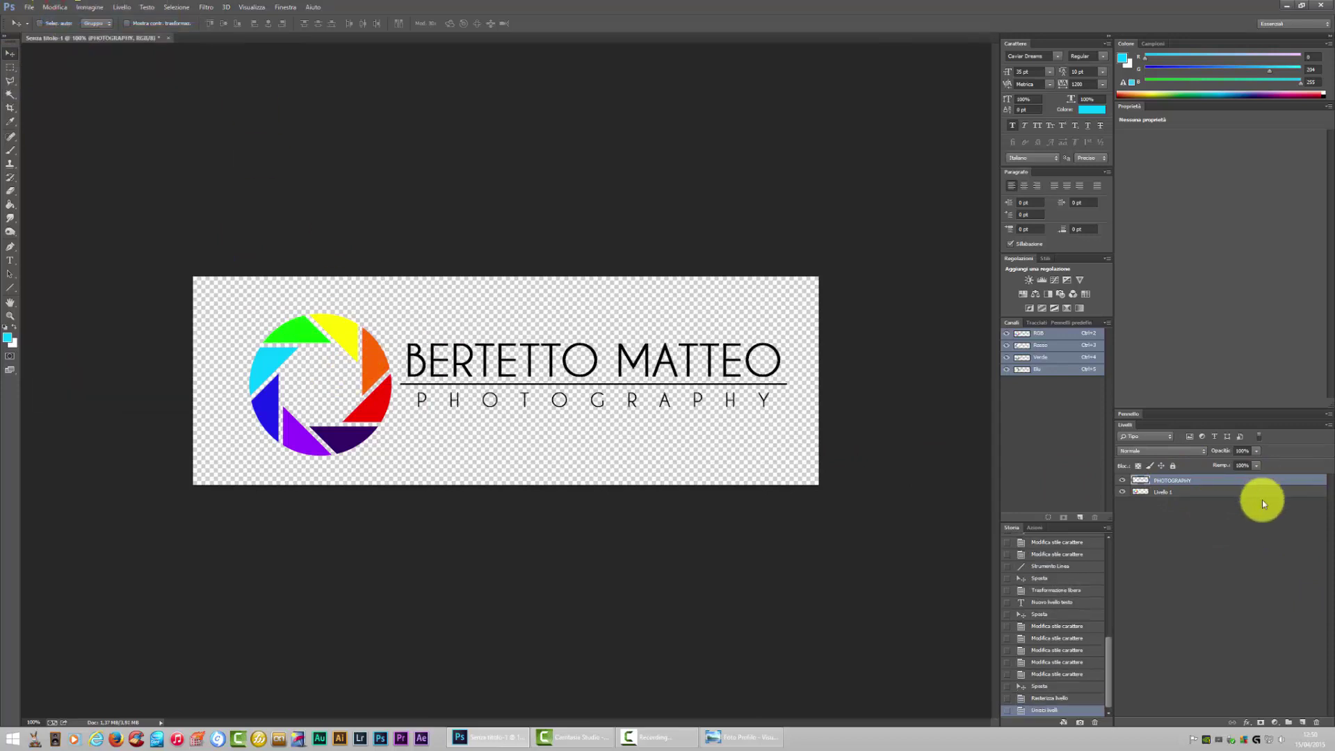
- Try merging in the logo graphic and repositioning, then step back before that merge
{"action": "left_click", "coordinate": [1176, 491], "text": "shift"}
{"action": "right_click", "coordinate": [1176, 491]}
{"action": "left_click", "coordinate": [1225, 326]}
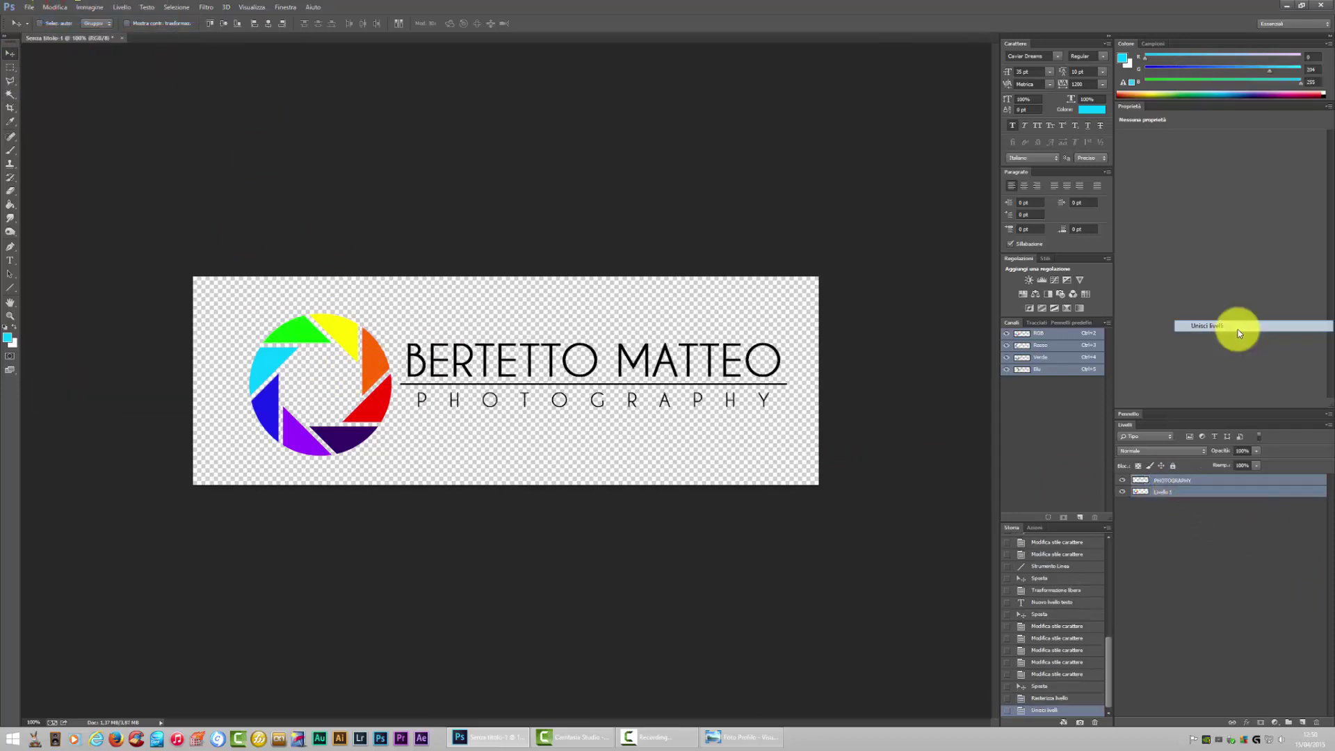
{"action": "left_click_drag", "start_coordinate": [292, 331], "coordinate": [355, 358]}
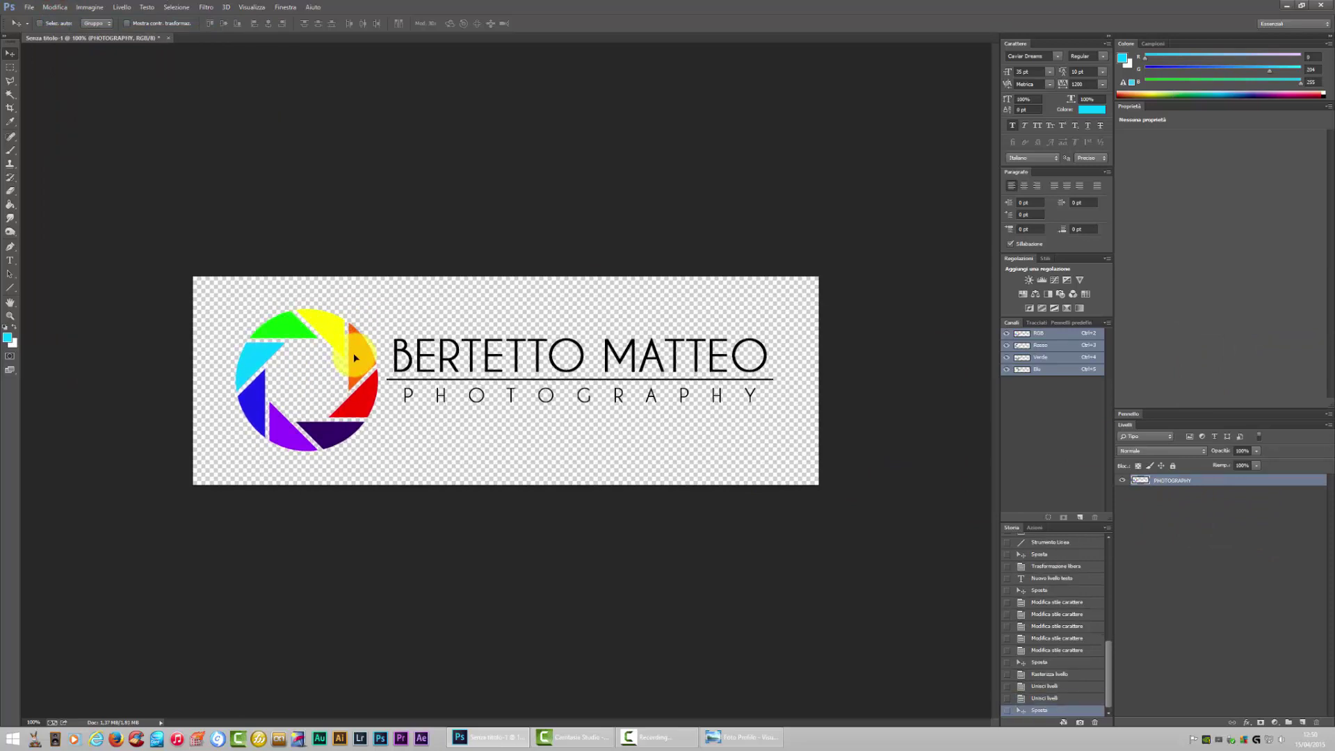
{"action": "left_click_drag", "start_coordinate": [357, 360], "coordinate": [353, 364]}
{"action": "left_click", "coordinate": [55, 7]}
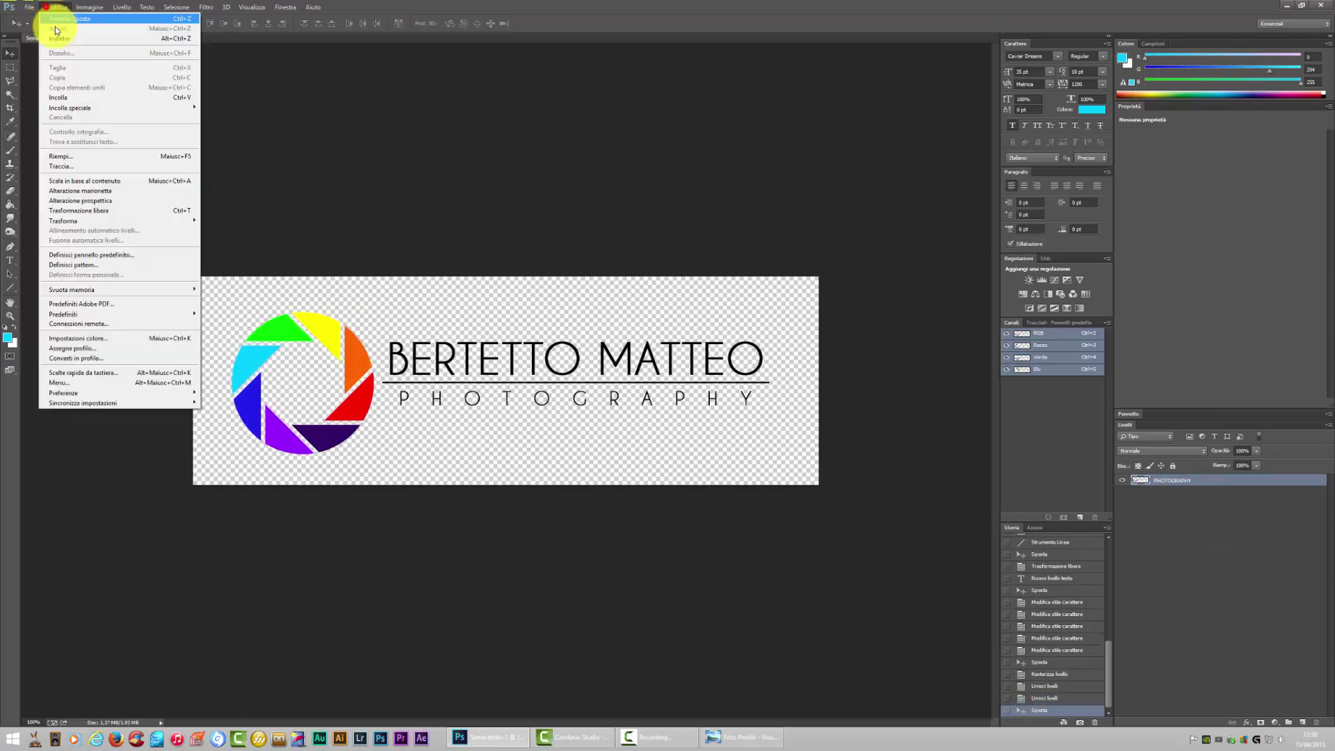
{"action": "left_click", "coordinate": [55, 7]}
{"action": "left_click", "coordinate": [62, 42]}
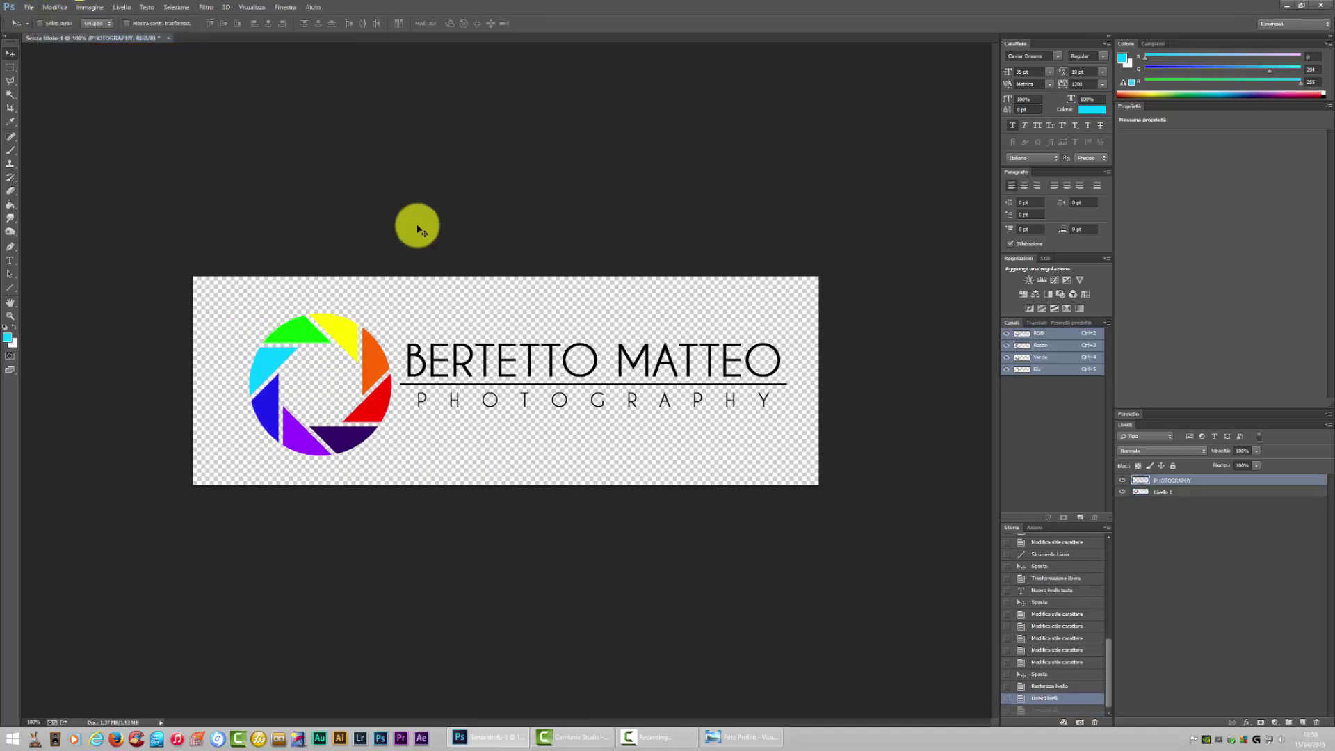
- Lower the text slightly and merge Livello 1 with the PHOTOGRAPHY layer
{"action": "left_click_drag", "start_coordinate": [581, 363], "coordinate": [580, 375]}
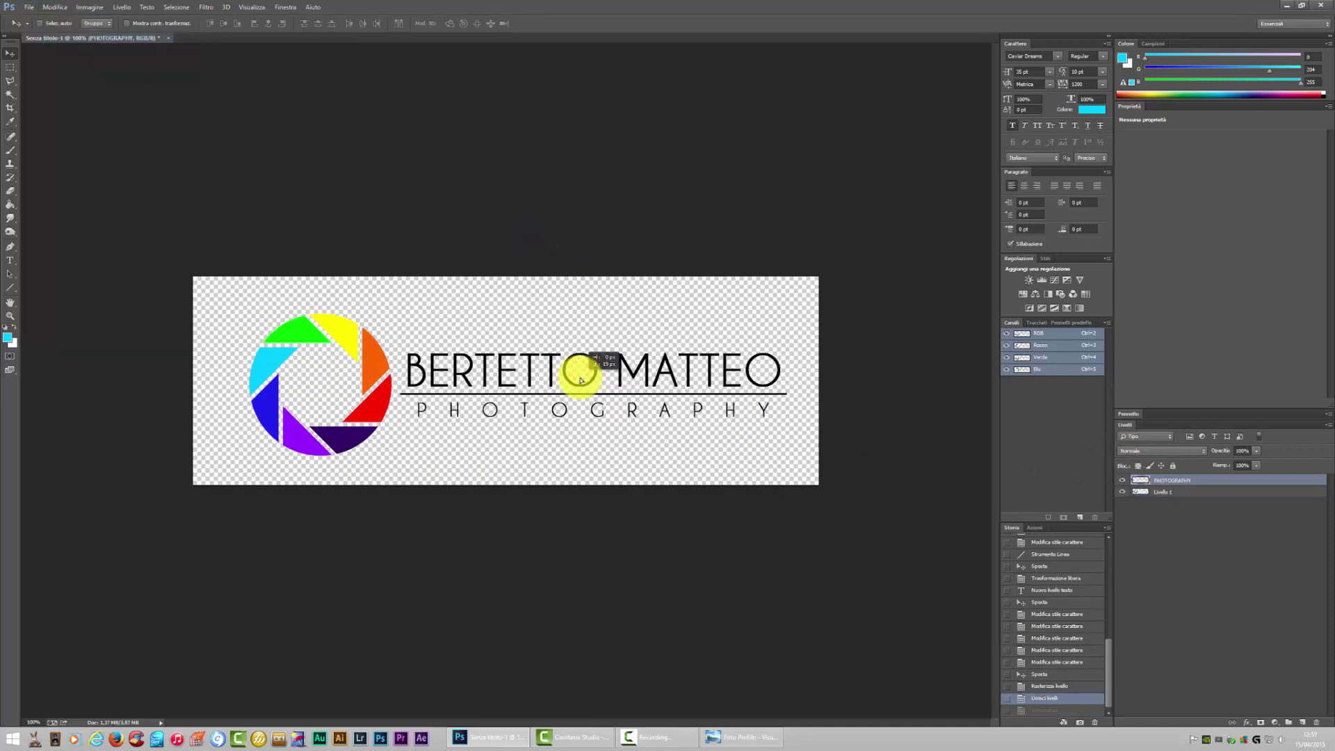
{"action": "left_click_drag", "start_coordinate": [580, 379], "coordinate": [584, 379]}
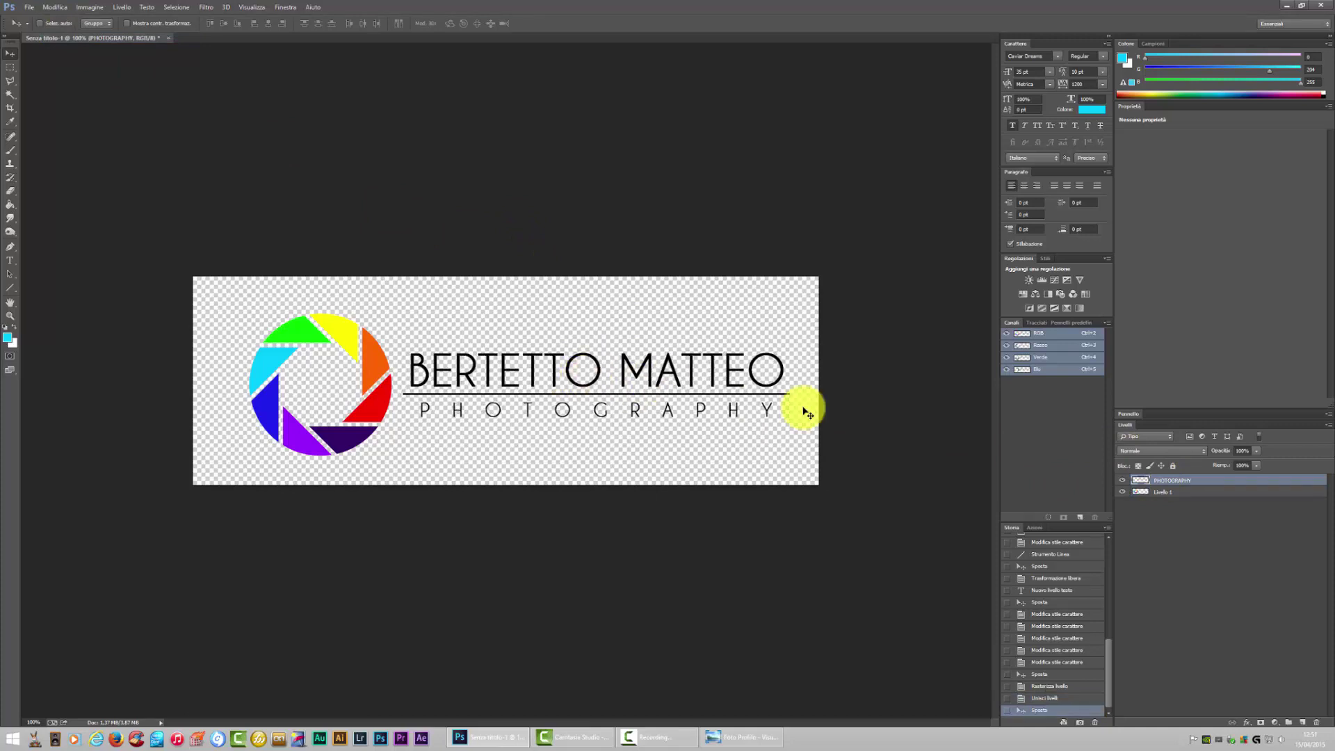
{"action": "left_click", "coordinate": [1185, 493], "text": "ctrl"}
{"action": "right_click", "coordinate": [1184, 493]}
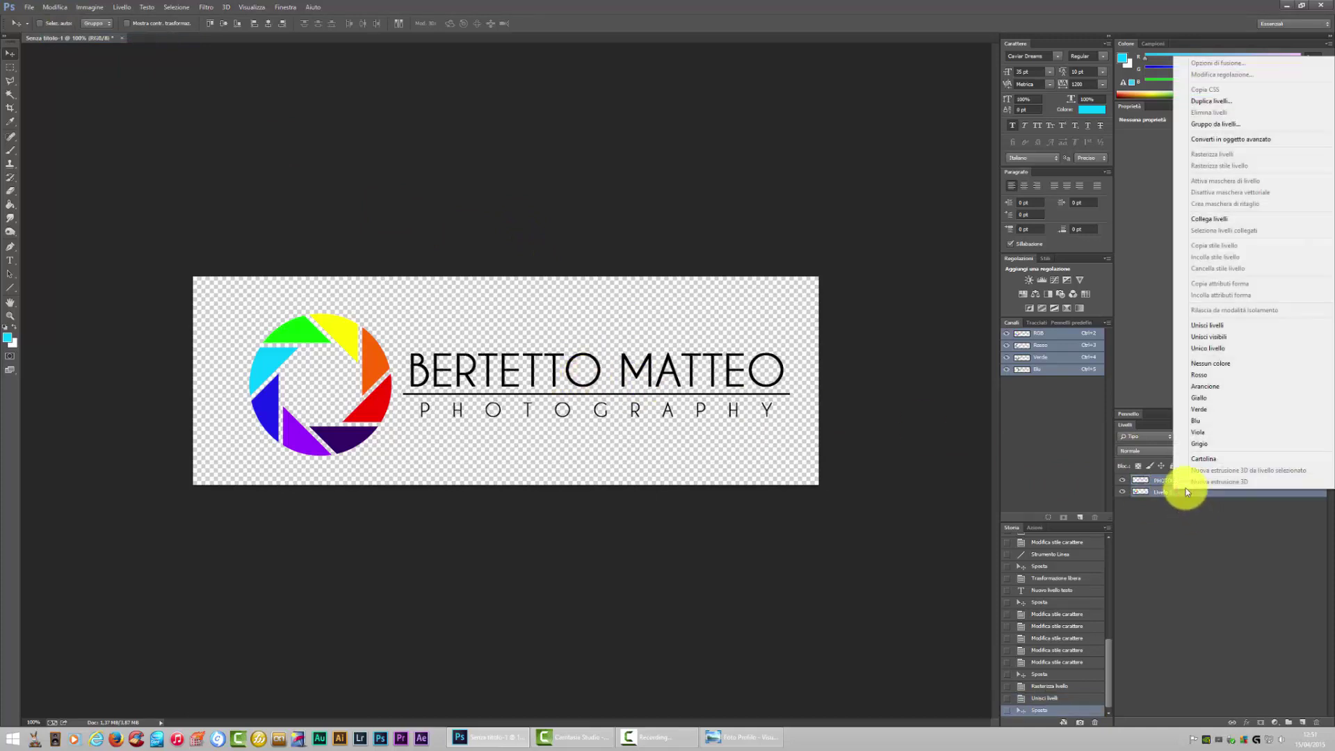
{"action": "left_click", "coordinate": [1226, 332]}
{"action": "left_click", "coordinate": [55, 7]}
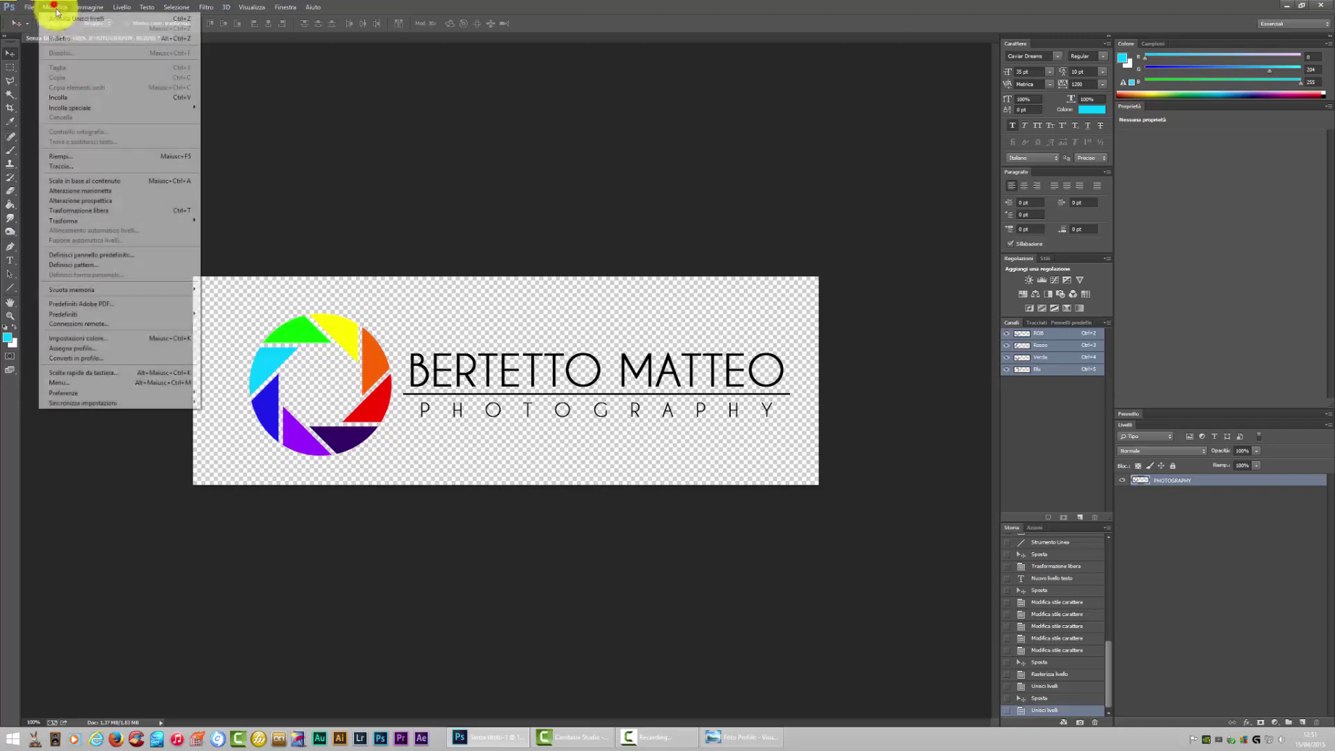
{"action": "left_click", "coordinate": [75, 39]}
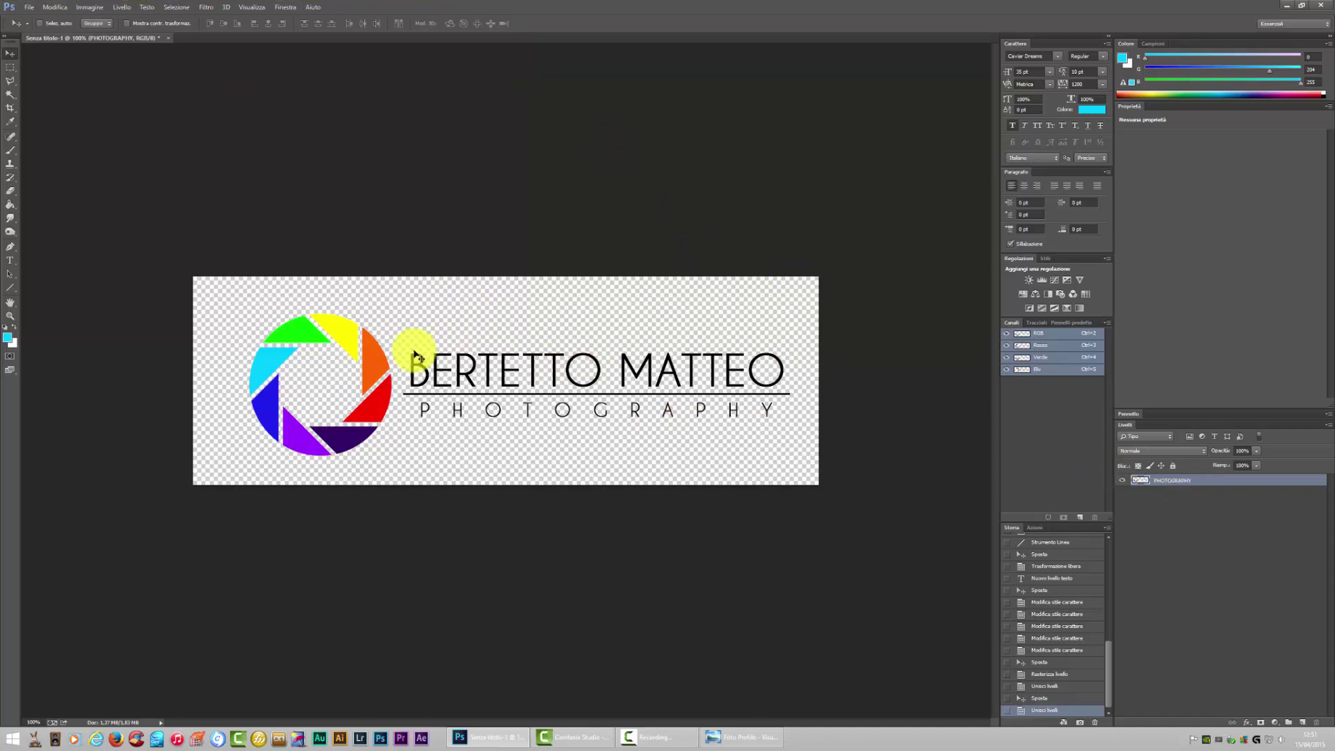
- Draw a white canvas-sized rectangle and move Rettangolo 1 below PHOTOGRAPHY
{"action": "left_click", "coordinate": [14, 293]}
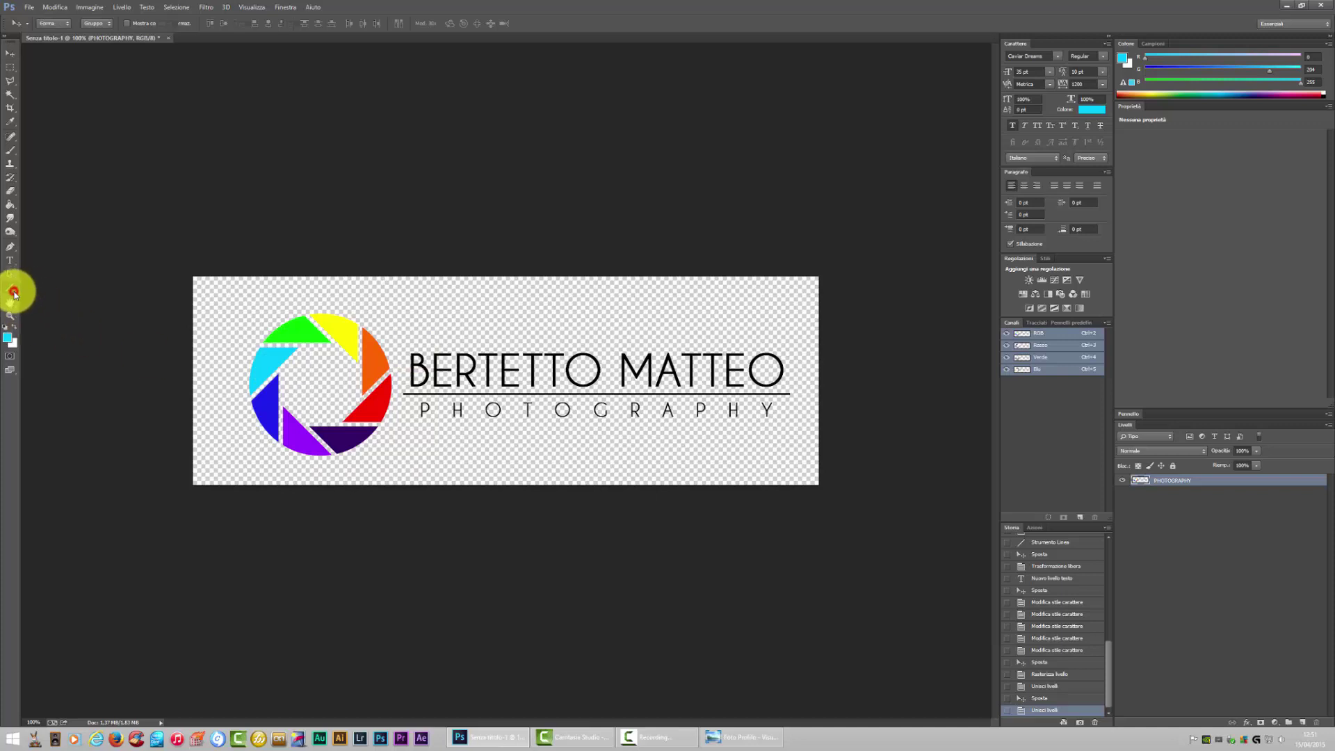
{"action": "left_click", "coordinate": [54, 288]}
{"action": "left_click_drag", "start_coordinate": [163, 265], "coordinate": [845, 509]}
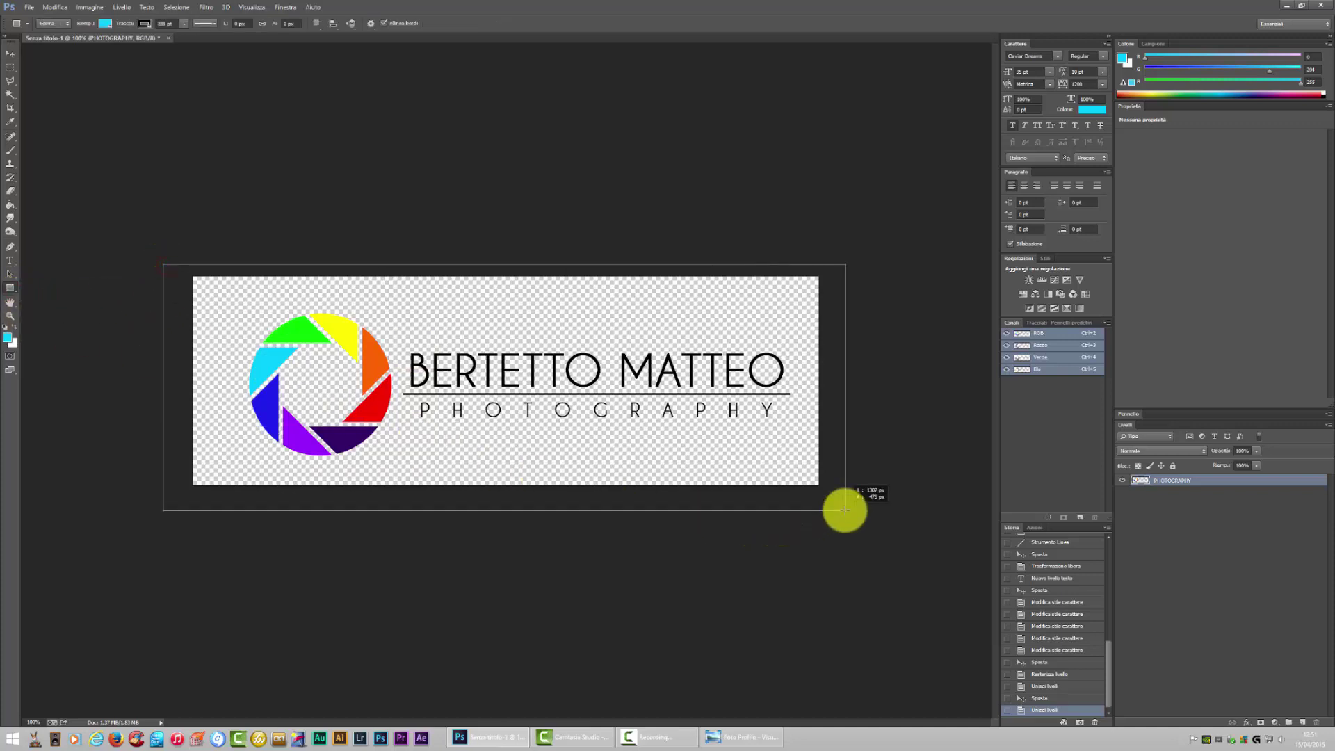
{"action": "left_click", "coordinate": [1090, 109]}
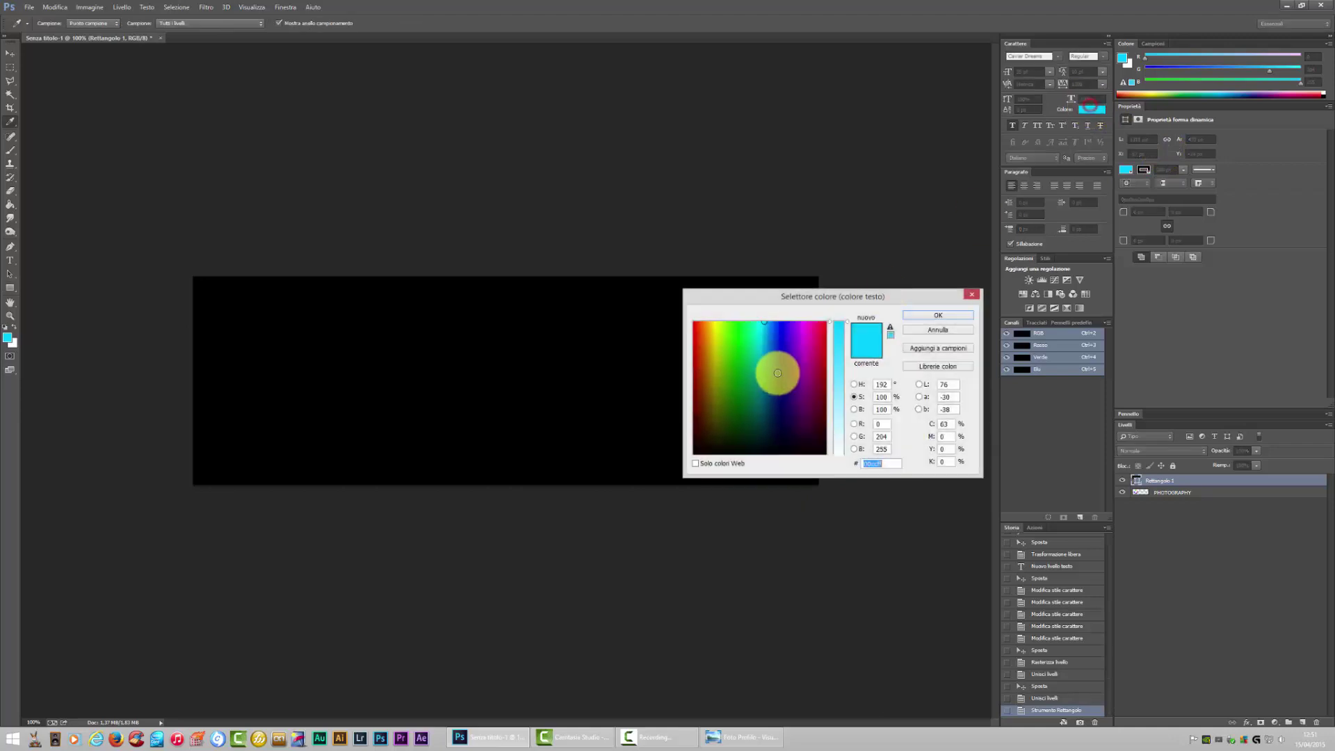
{"action": "left_click_drag", "start_coordinate": [838, 326], "coordinate": [838, 452]}
{"action": "left_click", "coordinate": [937, 315]}
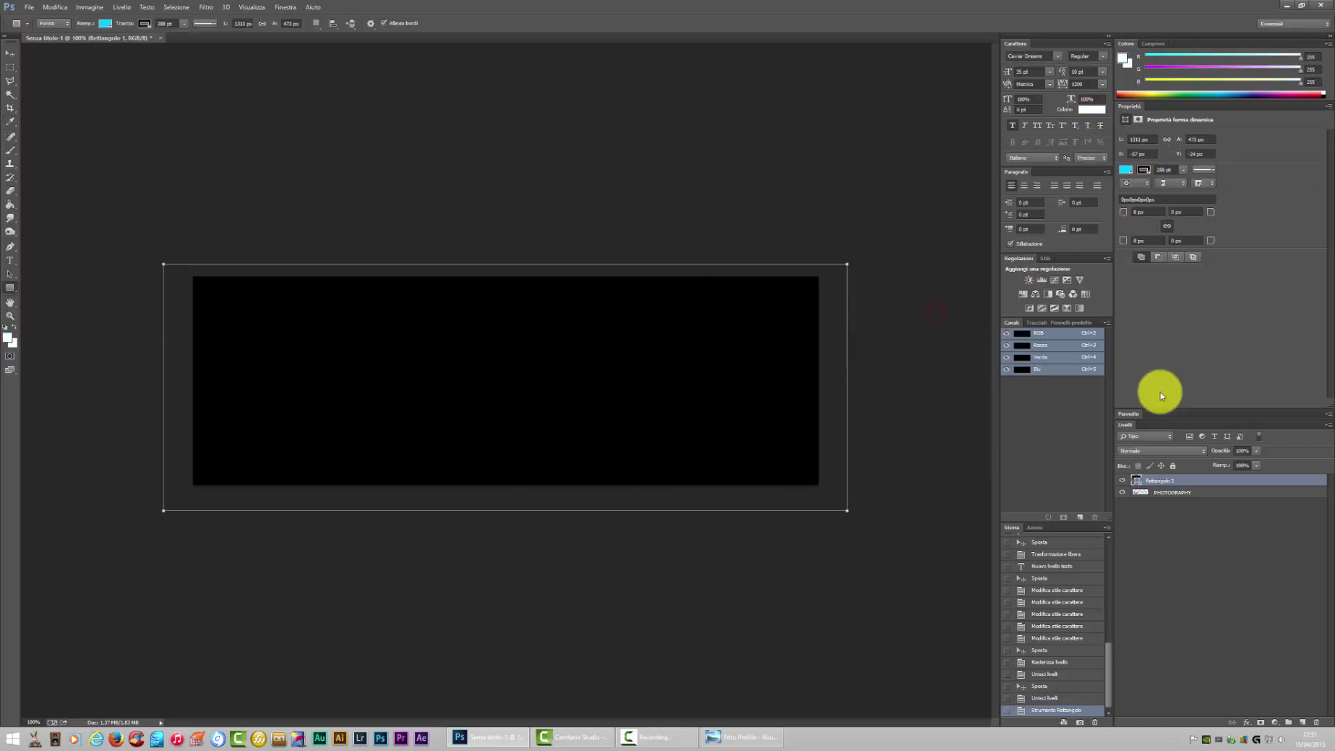
{"action": "left_click", "coordinate": [1125, 169]}
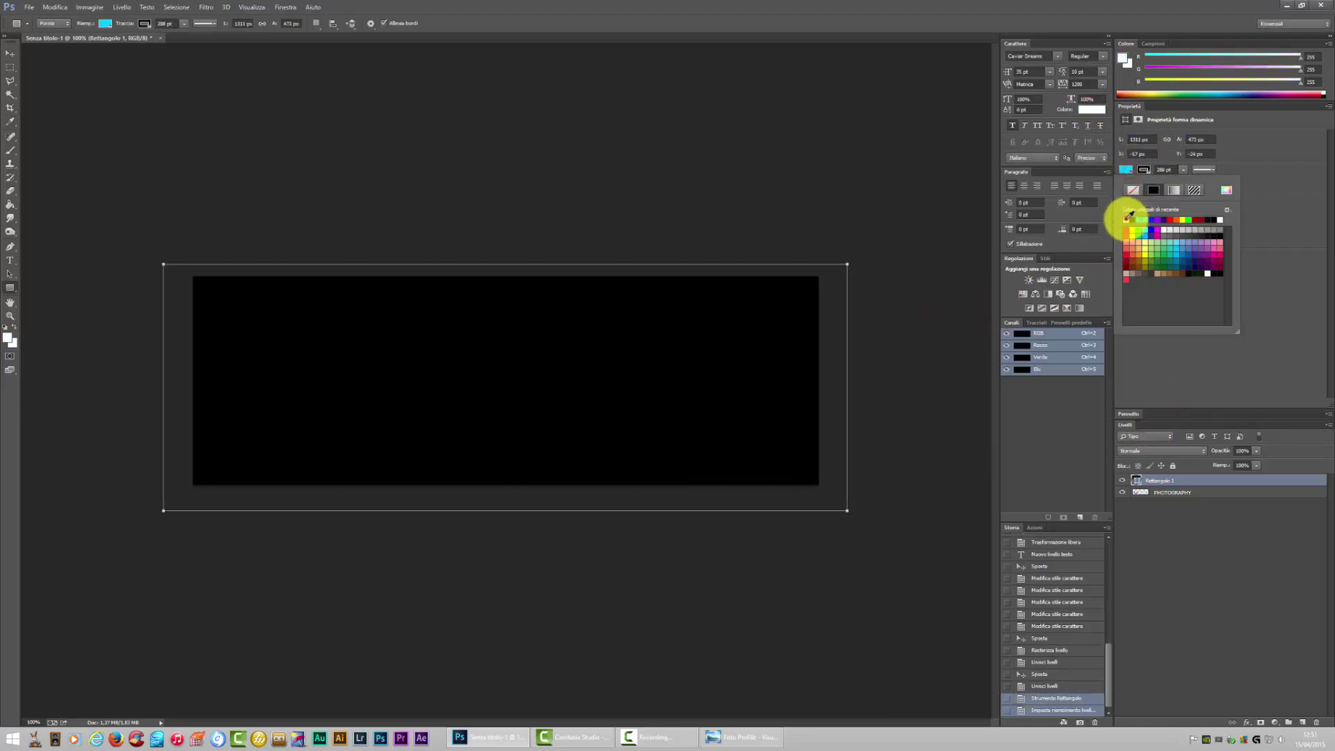
{"action": "left_click", "coordinate": [1127, 219]}
{"action": "left_click", "coordinate": [1127, 219]}
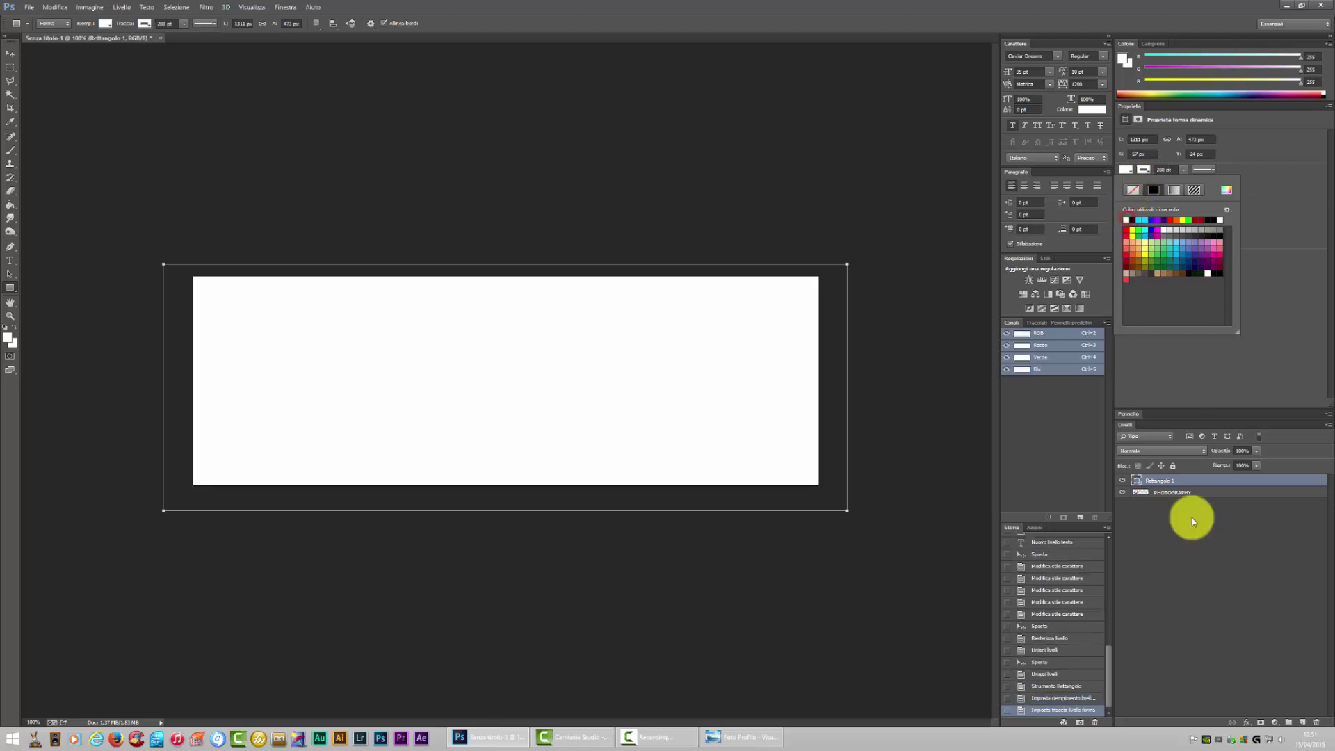
{"action": "left_click_drag", "start_coordinate": [1166, 480], "coordinate": [1176, 533]}
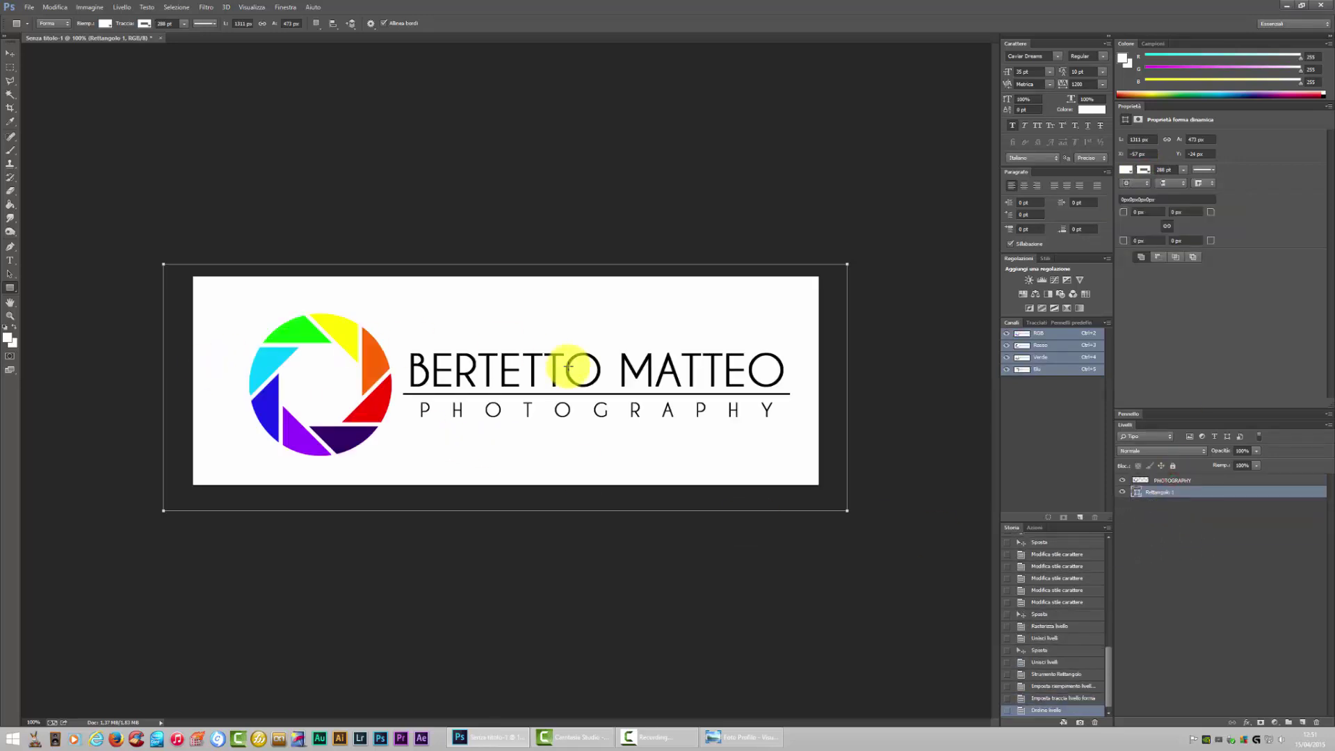
- Adjust the rectangle's outline and fill colours, keeping it white, then reselect PHOTOGRAPHY
{"action": "left_click", "coordinate": [1143, 169]}
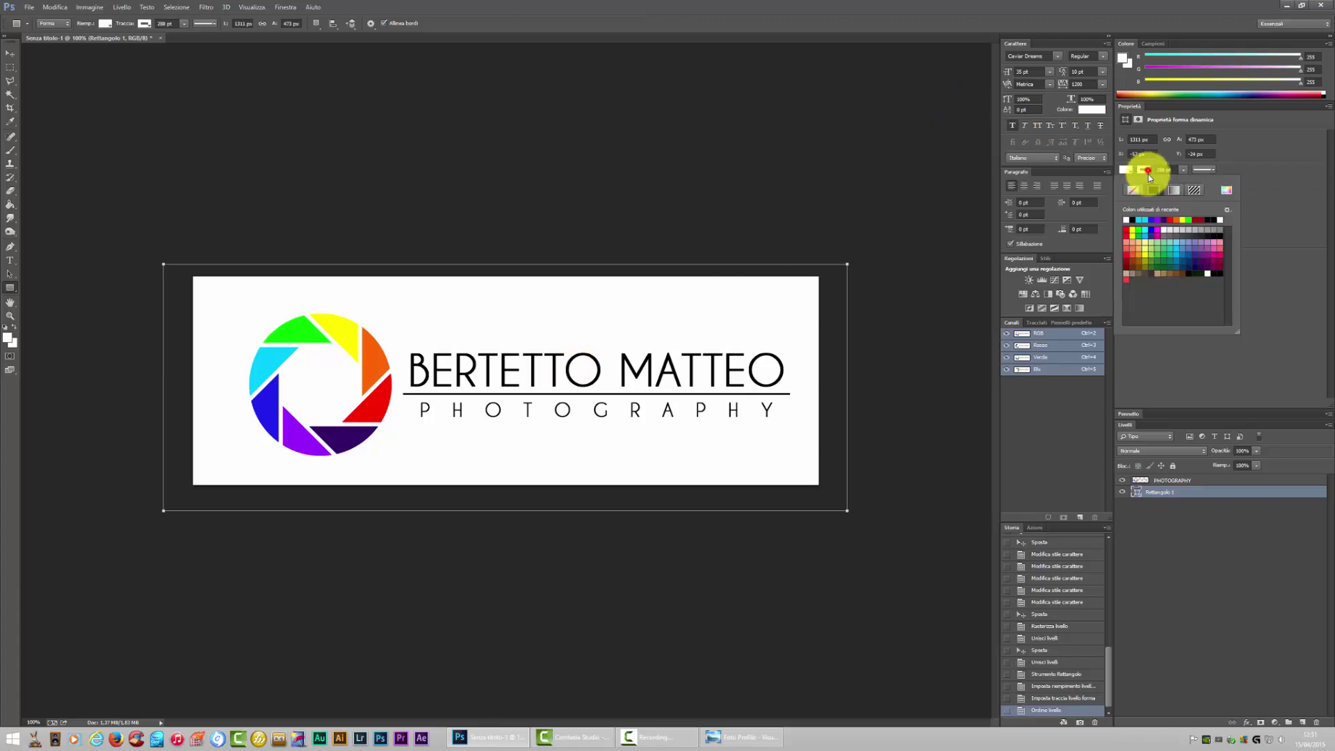
{"action": "left_click", "coordinate": [1134, 218]}
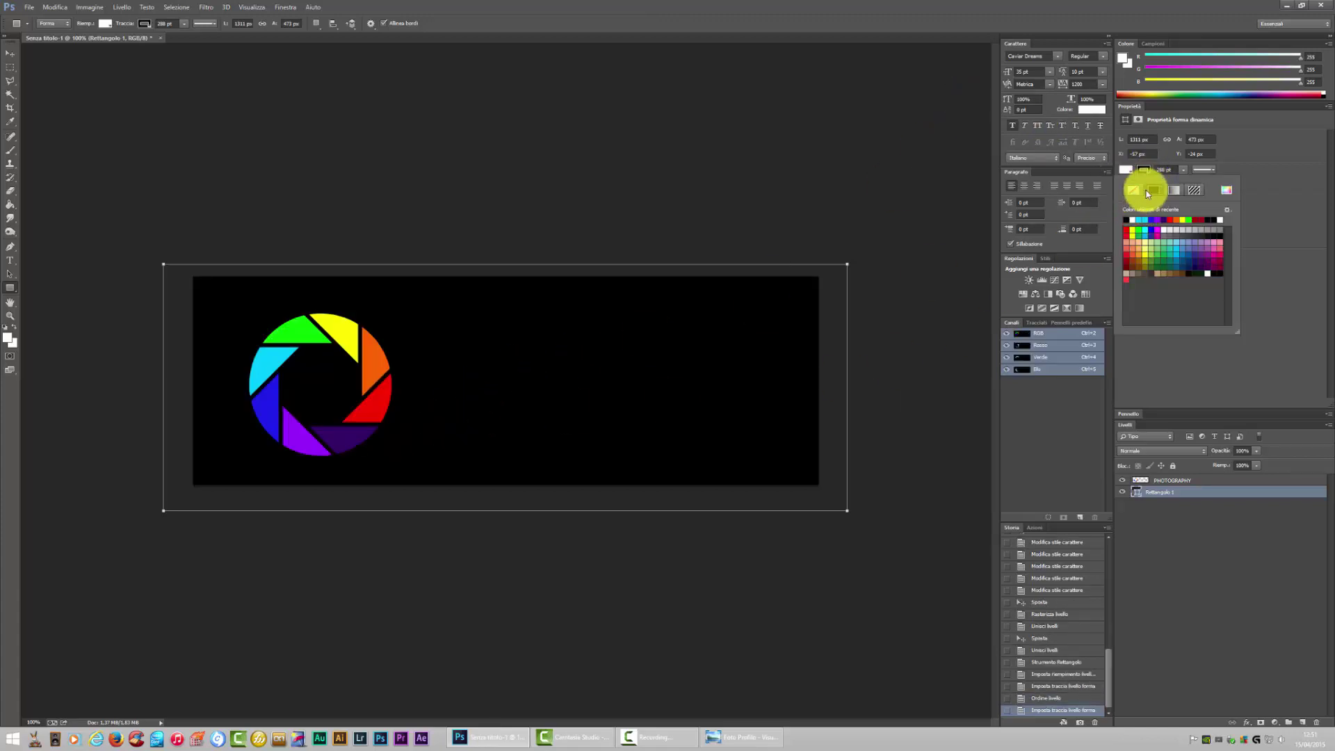
{"action": "left_click", "coordinate": [1144, 170]}
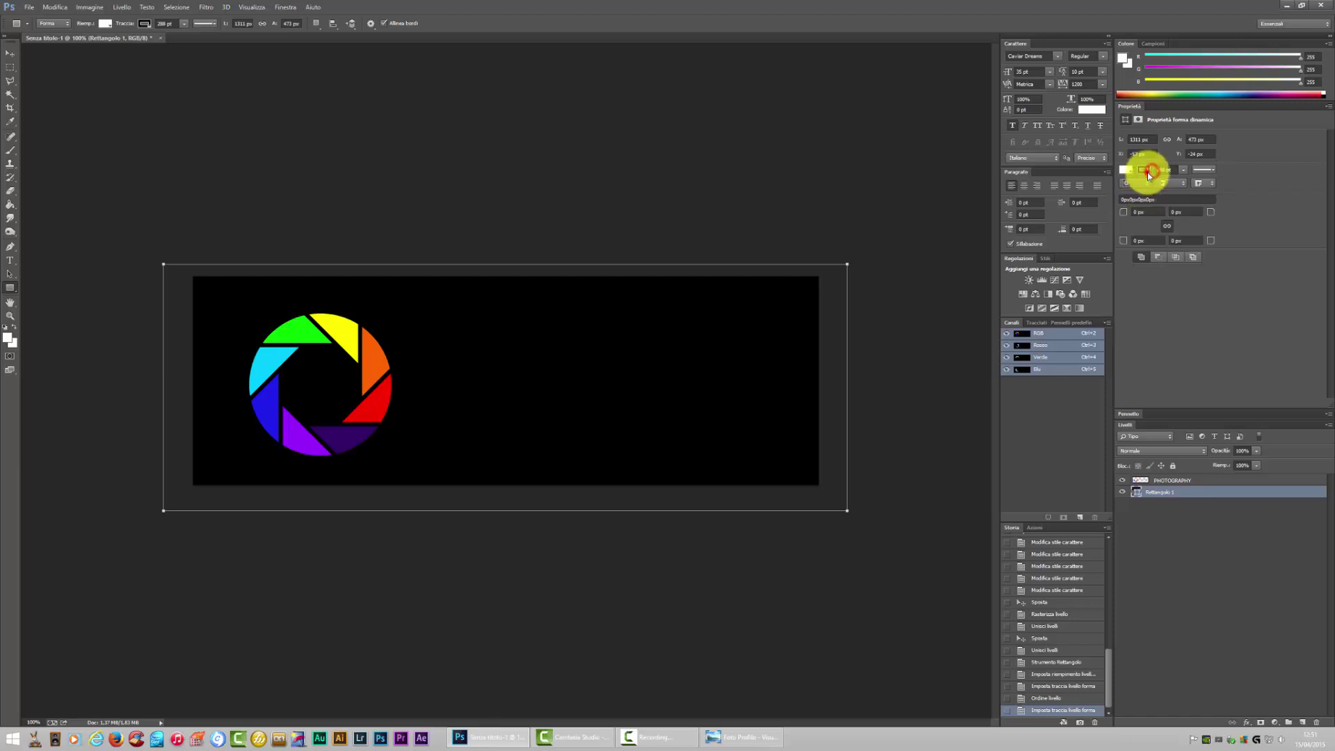
{"action": "left_click", "coordinate": [1143, 169]}
{"action": "left_click", "coordinate": [1139, 217]}
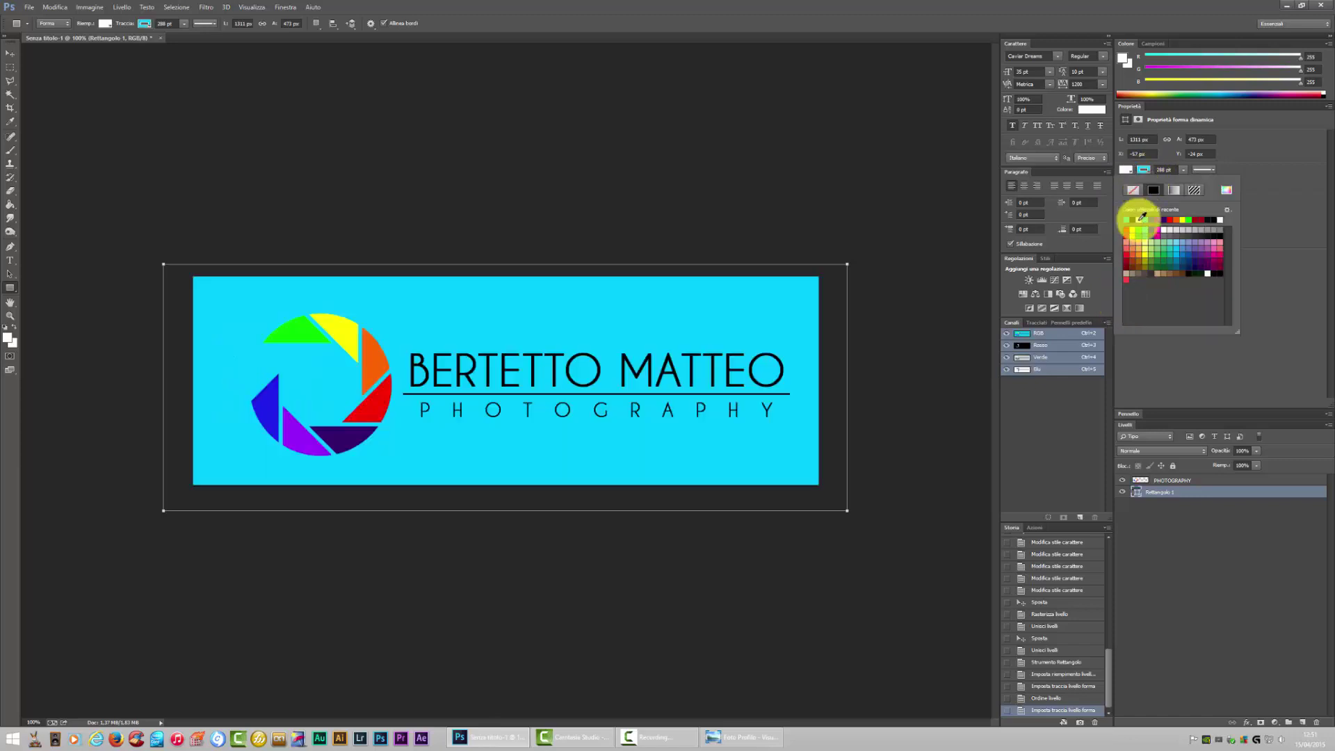
{"action": "left_click", "coordinate": [1141, 218]}
{"action": "left_click", "coordinate": [1189, 506]}
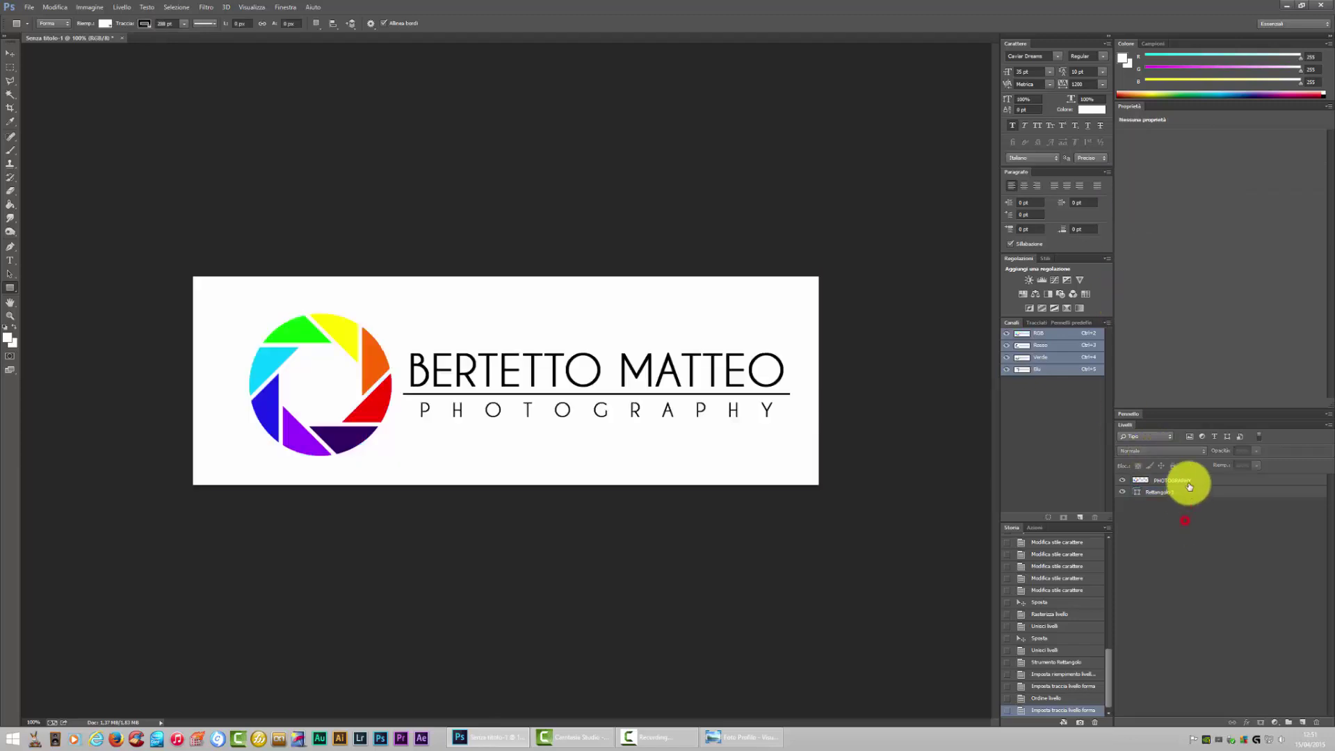
{"action": "left_click", "coordinate": [1189, 480]}
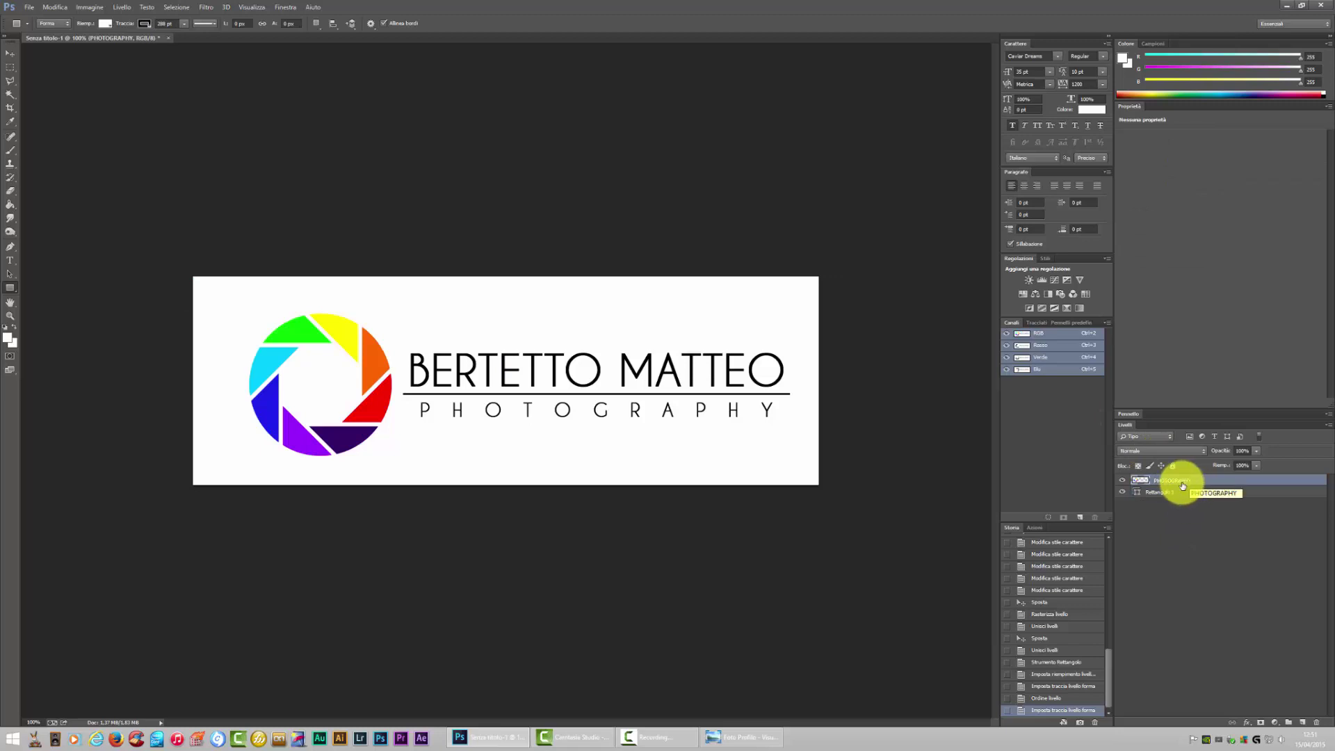
- Add an Ombra esterna shadow to the logo: 80% opacity, 5 px distance, 7 px size
{"action": "left_click", "coordinate": [146, 7]}
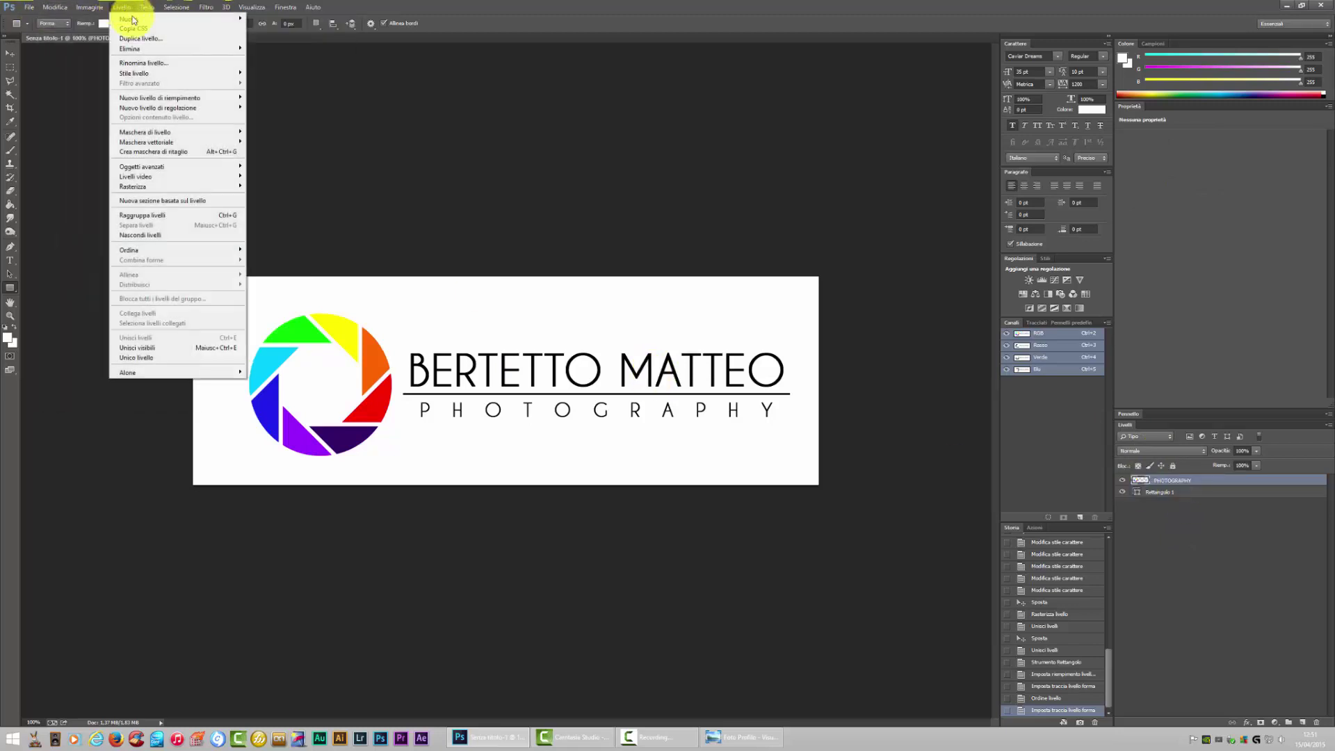
{"action": "mouse_move", "coordinate": [135, 73]}
{"action": "left_click", "coordinate": [276, 177]}
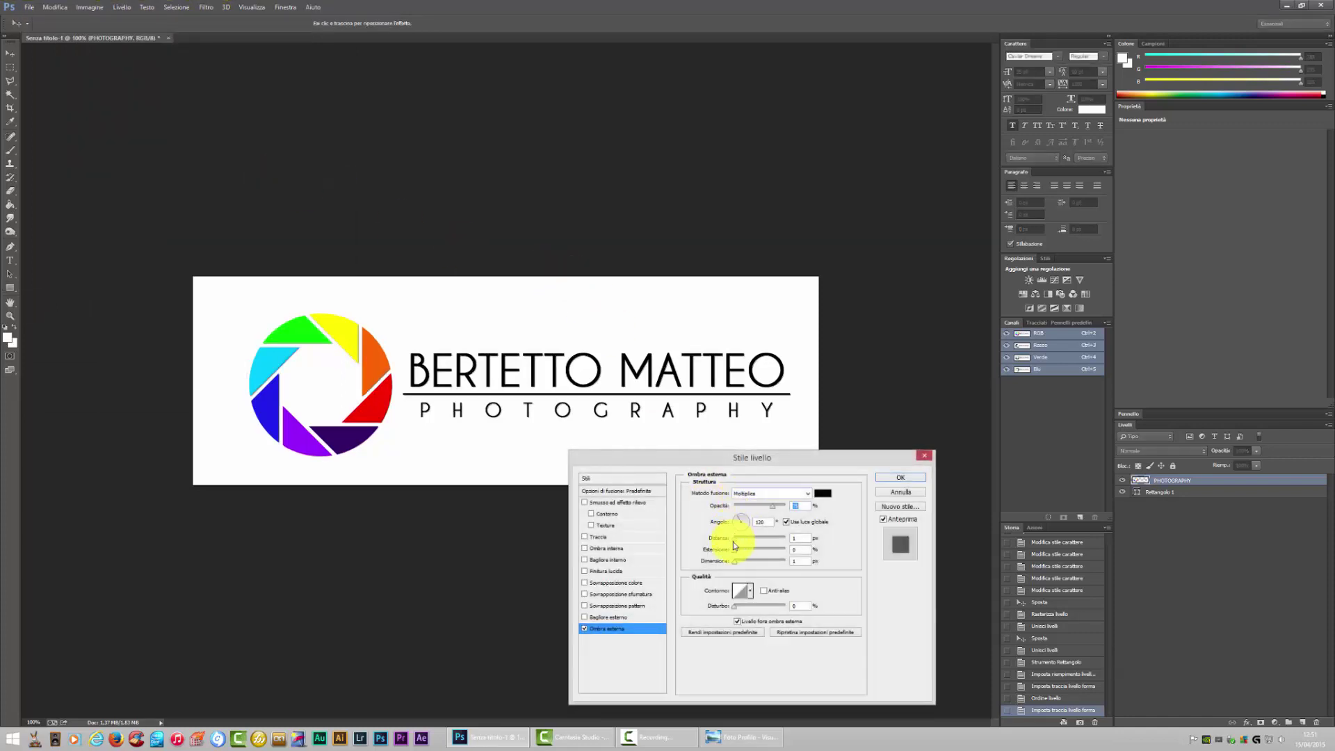
{"action": "mouse_move", "coordinate": [780, 514]}
{"action": "left_mouse_down"}
{"action": "mouse_move", "coordinate": [748, 511]}
{"action": "mouse_move", "coordinate": [773, 510]}
{"action": "mouse_move", "coordinate": [737, 543]}
{"action": "mouse_move", "coordinate": [739, 558]}
{"action": "mouse_move", "coordinate": [769, 546]}
{"action": "mouse_move", "coordinate": [703, 556]}
{"action": "mouse_move", "coordinate": [730, 556]}
{"action": "left_mouse_up"}
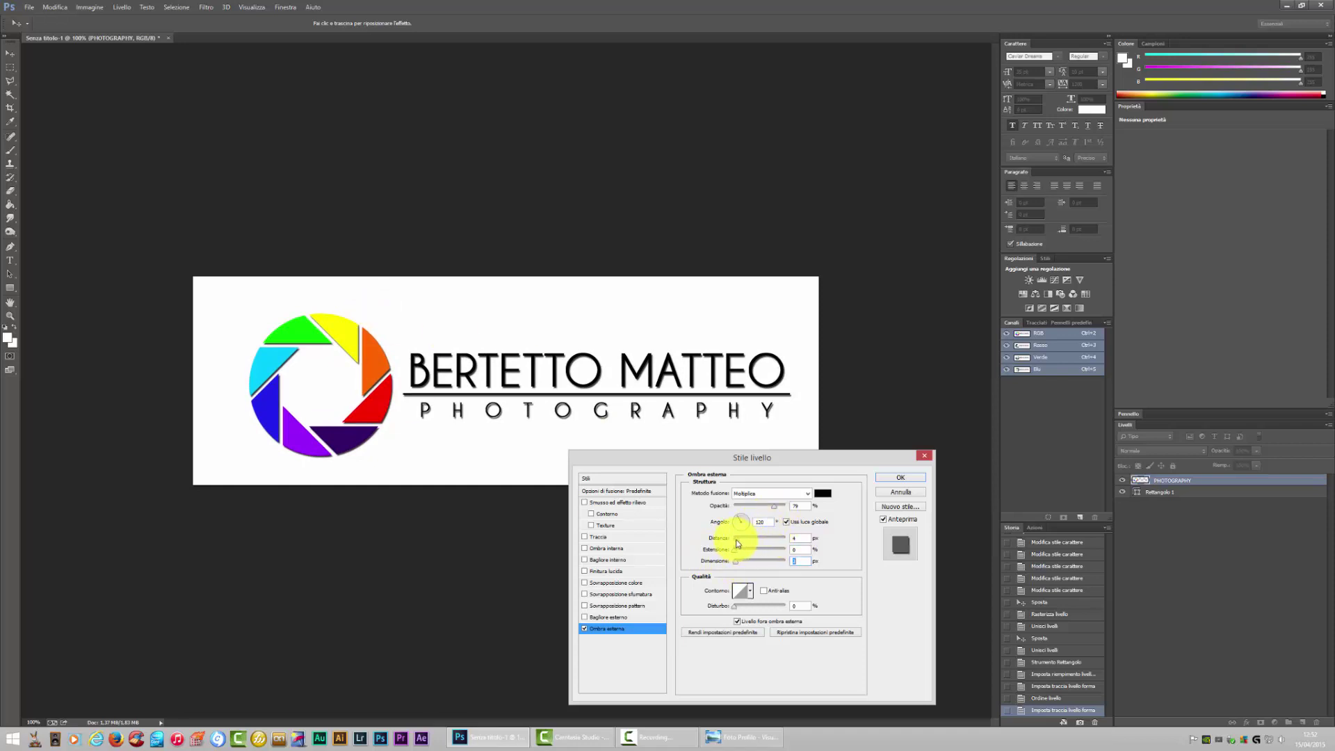
{"action": "left_click", "coordinate": [737, 542]}
{"action": "left_click", "coordinate": [735, 562]}
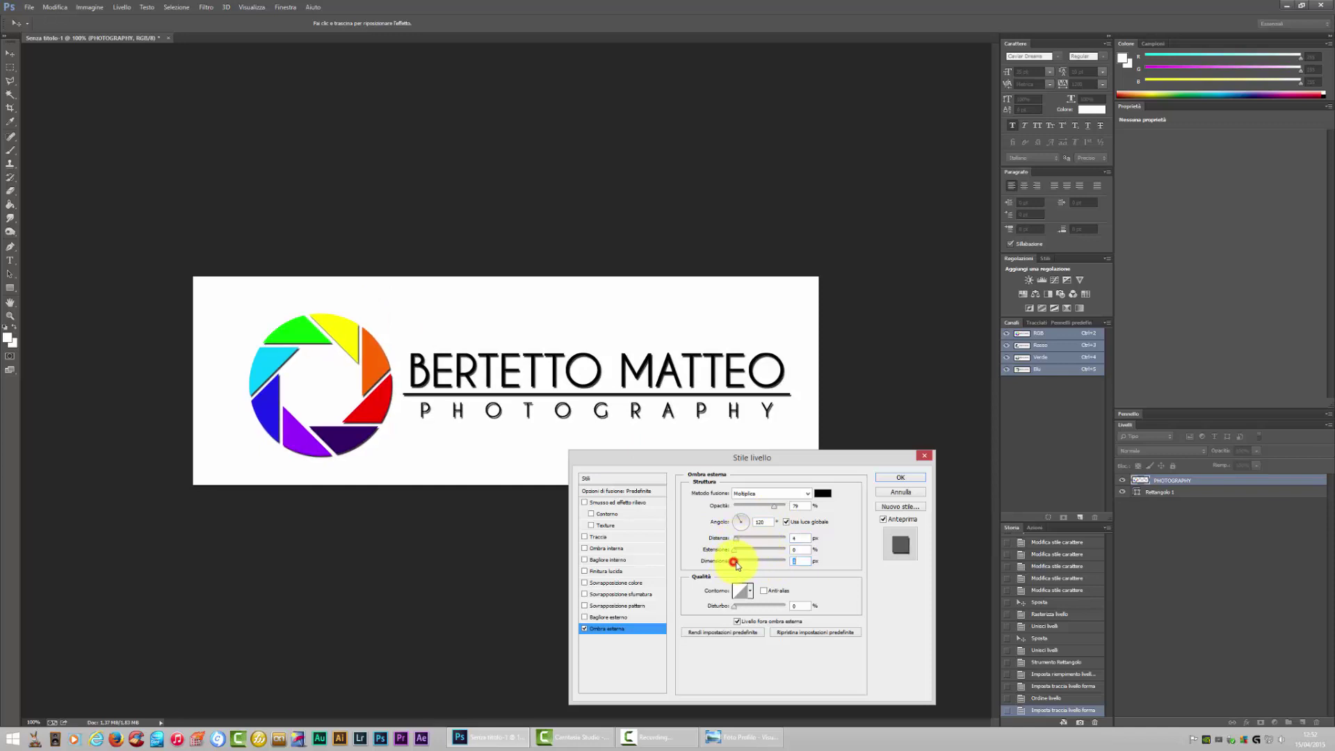
{"action": "left_click", "coordinate": [736, 541]}
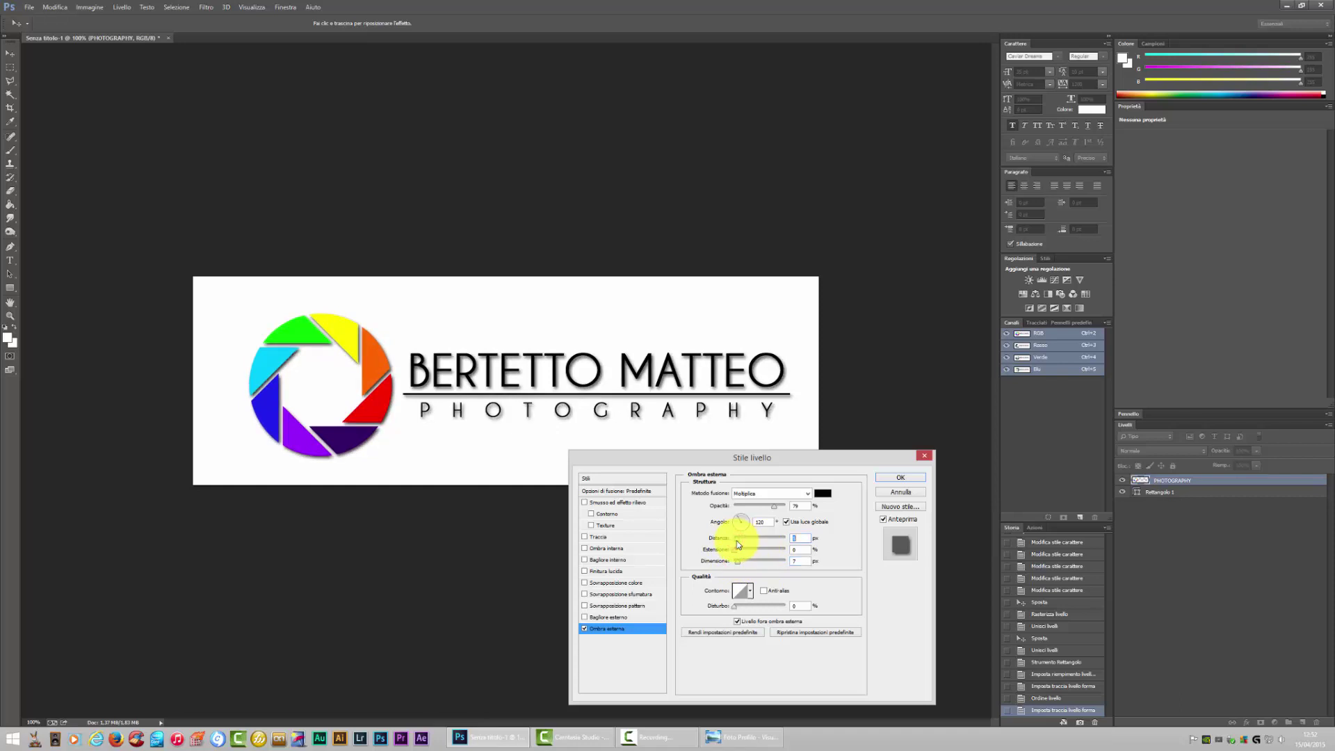
{"action": "mouse_move", "coordinate": [769, 507]}
{"action": "left_mouse_down"}
{"action": "mouse_move", "coordinate": [745, 511]}
{"action": "mouse_move", "coordinate": [766, 506]}
{"action": "left_mouse_up"}
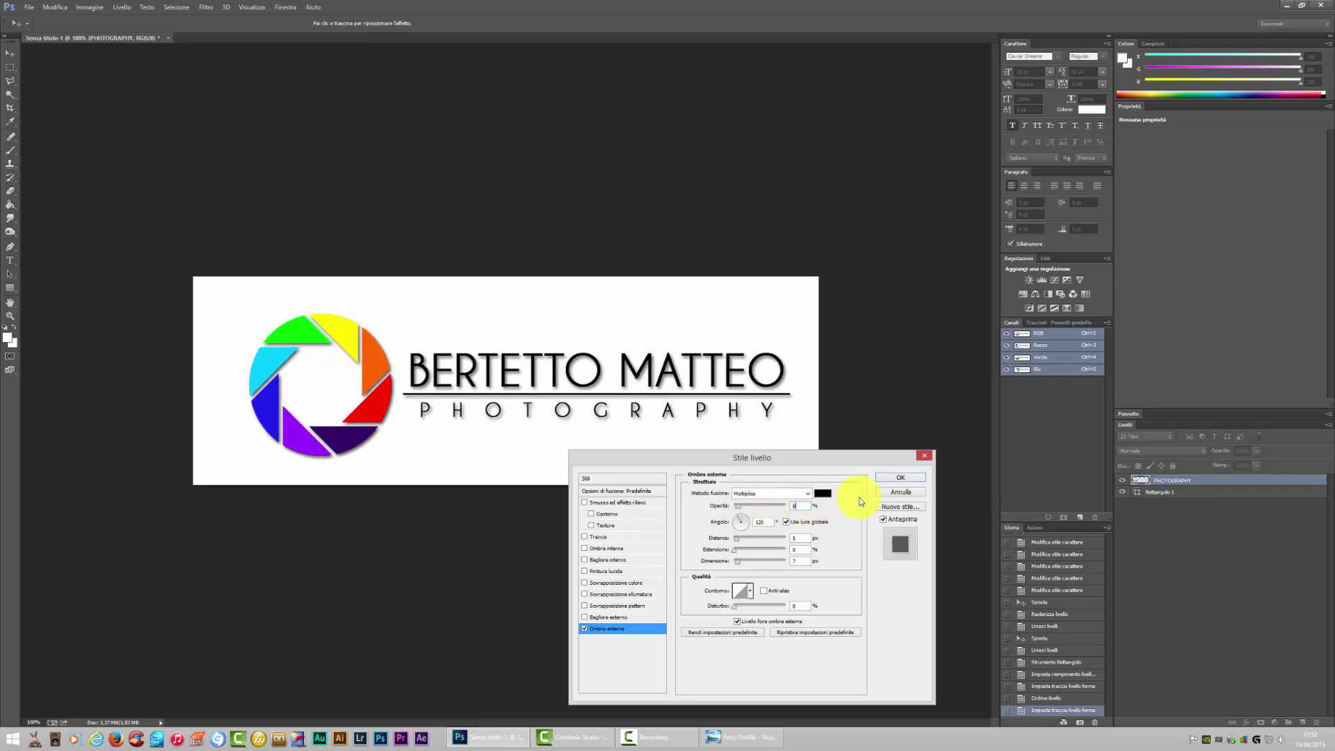
{"action": "type", "text": "0"}
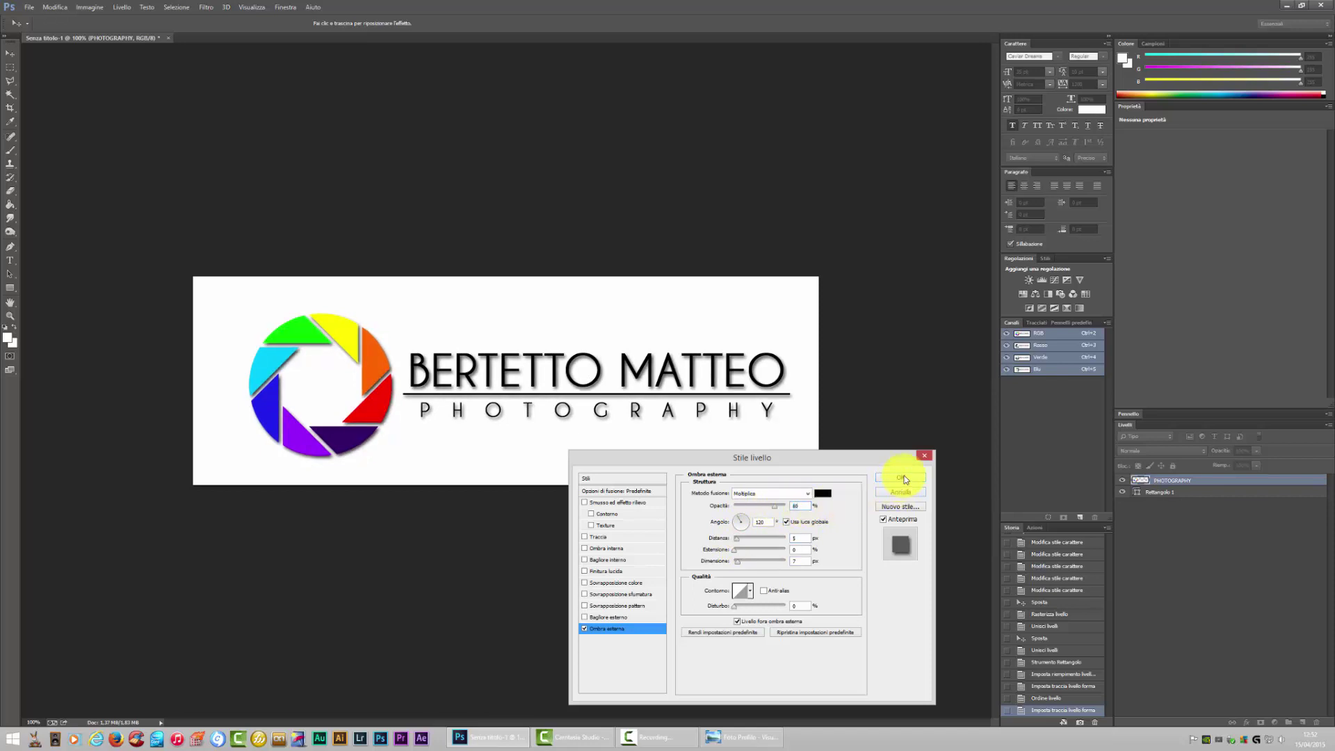
{"action": "left_click", "coordinate": [902, 477]}
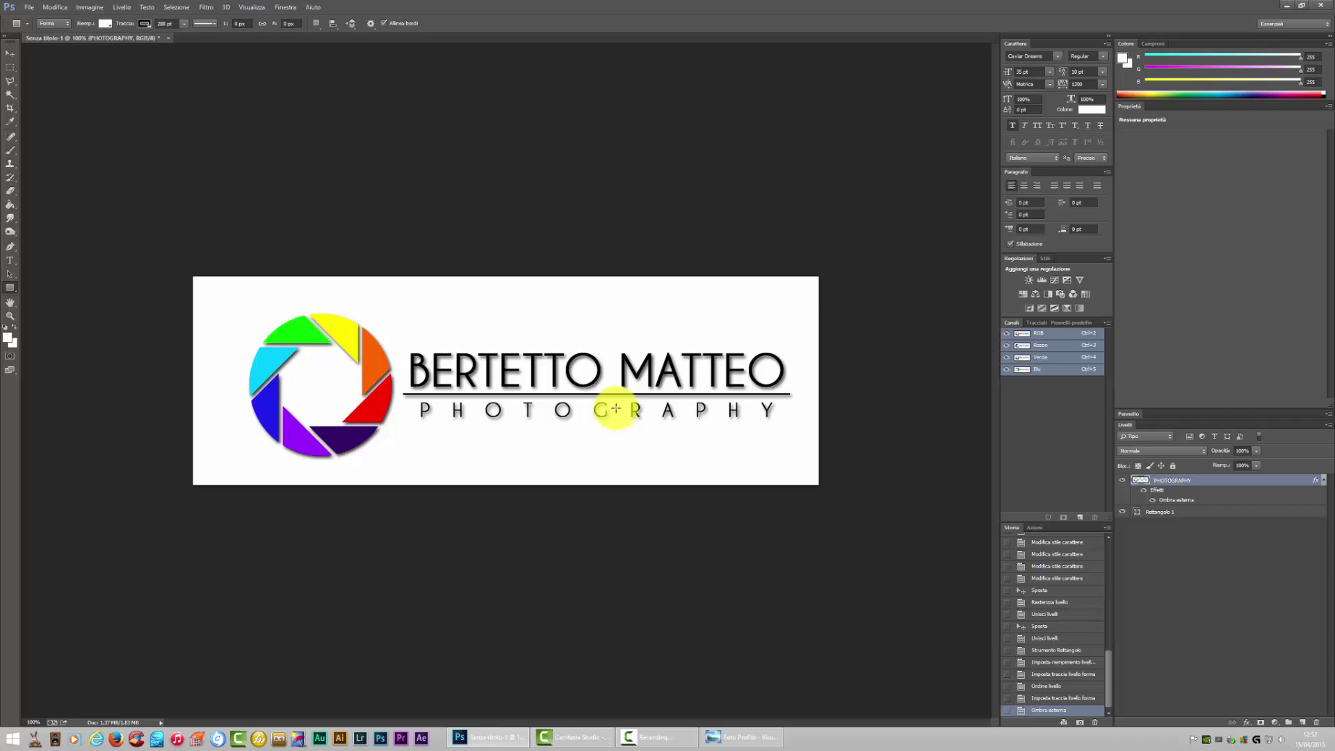
{"action": "key", "text": "super+d"}
{"action": "double_click", "coordinate": [143, 89]}
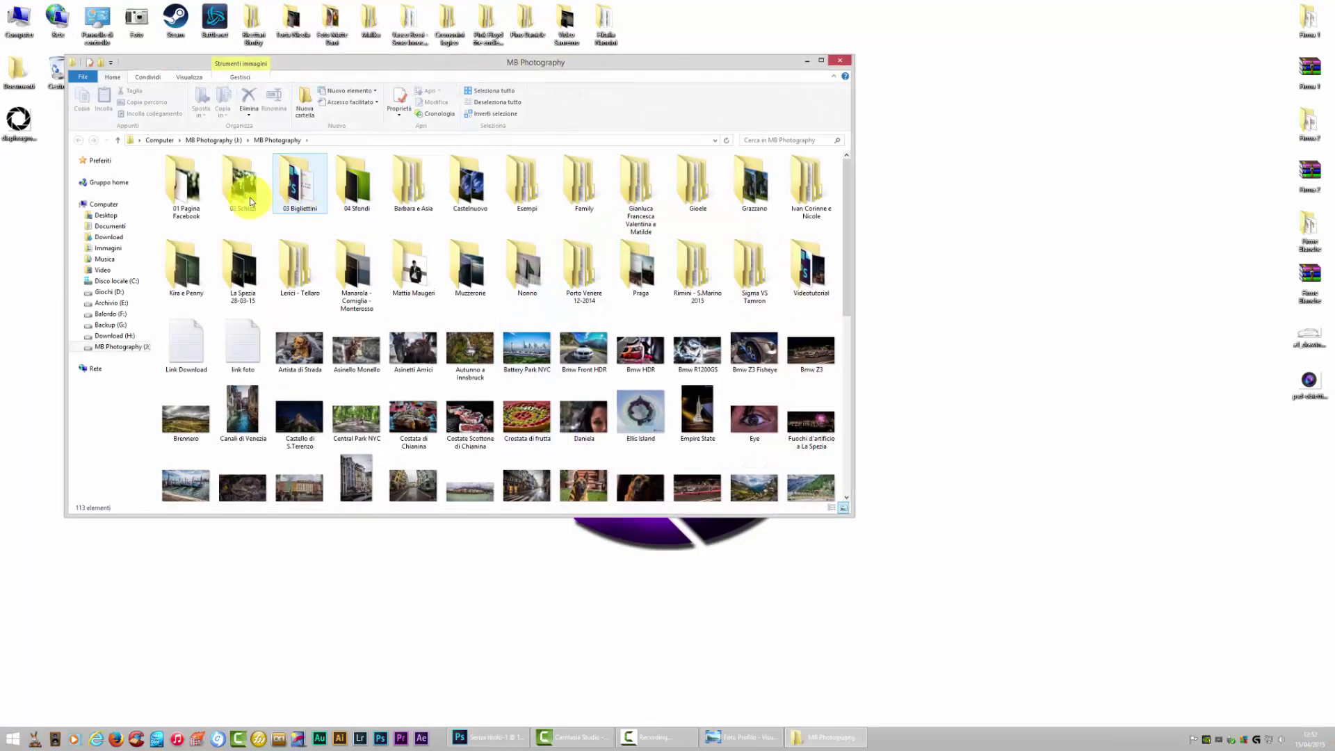
{"action": "double_click", "coordinate": [182, 186]}
{"action": "double_click", "coordinate": [295, 207]}
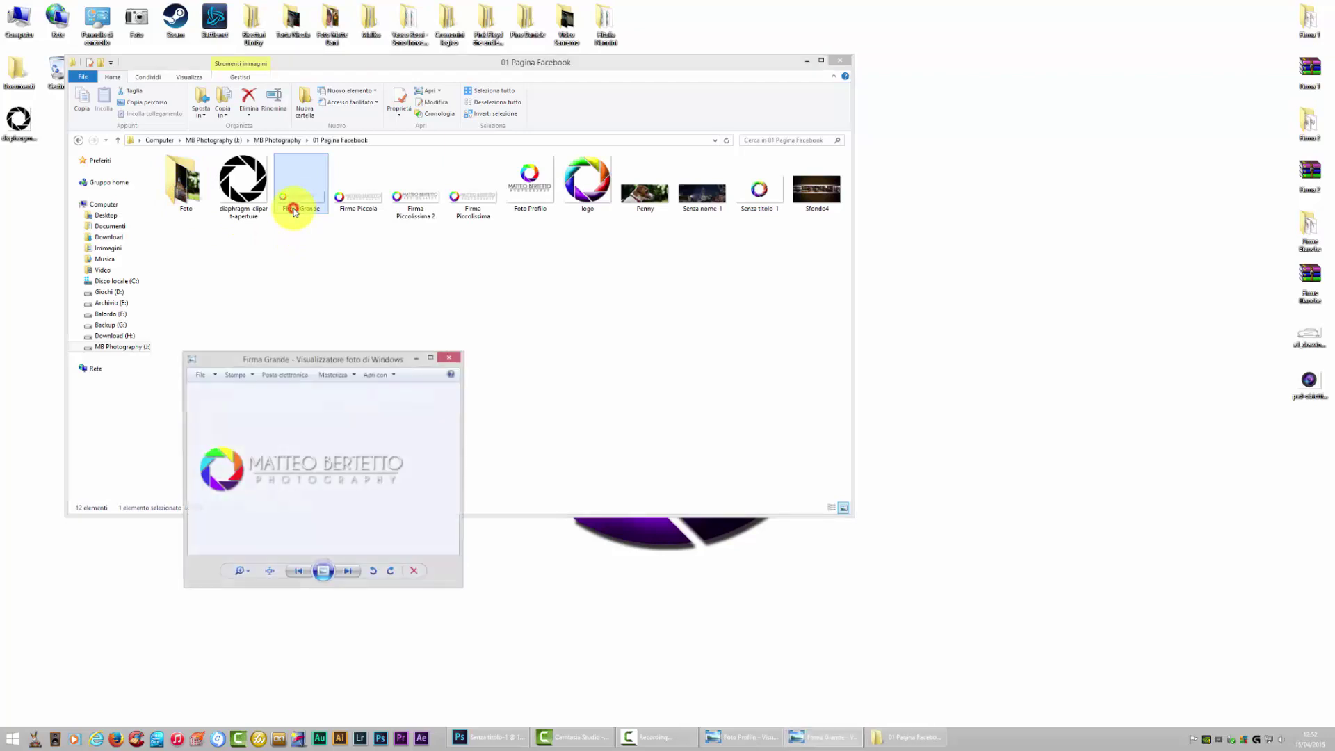
{"action": "scroll", "coordinate": [355, 508], "scroll_direction": "down", "scroll_amount": 1}
{"action": "scroll", "coordinate": [372, 500], "scroll_direction": "down", "scroll_amount": 1}
{"action": "scroll", "coordinate": [362, 473], "scroll_direction": "down", "scroll_amount": 1}
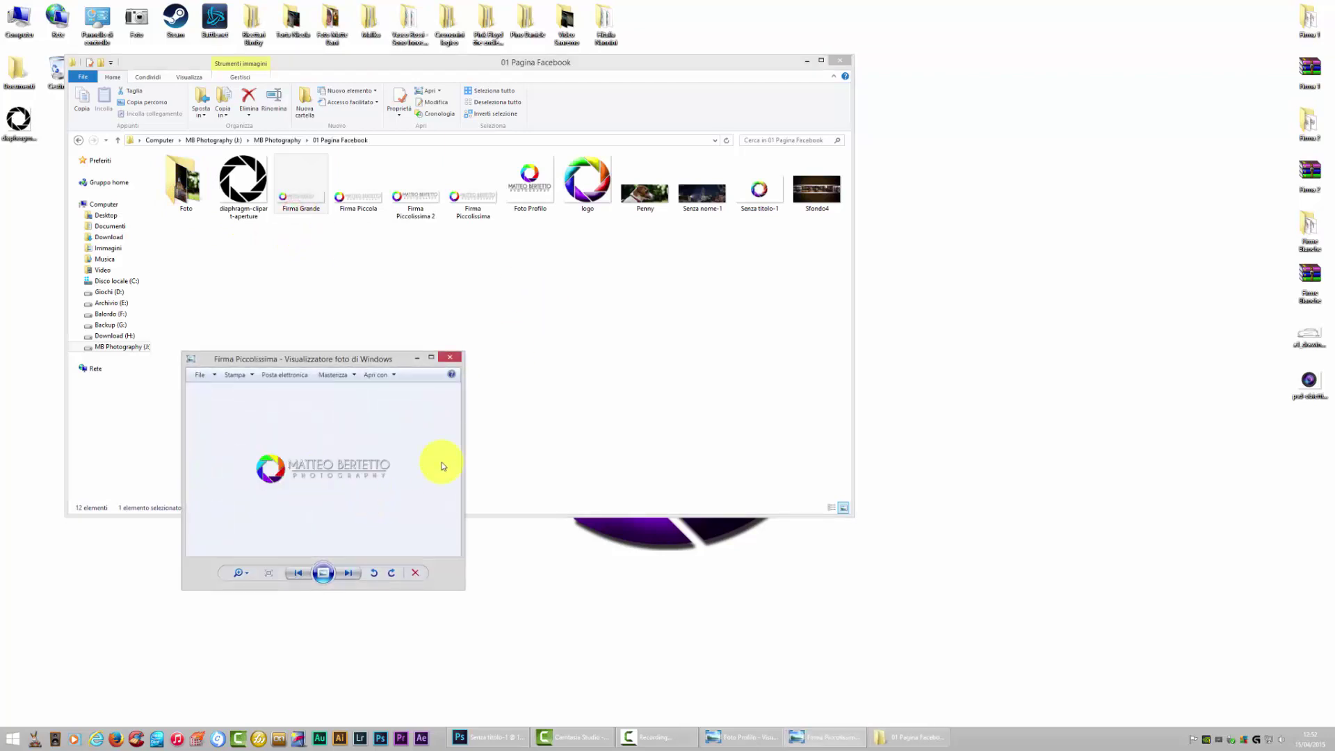
{"action": "scroll", "coordinate": [439, 458], "scroll_direction": "down", "scroll_amount": 1}
{"action": "scroll", "coordinate": [451, 357], "scroll_direction": "down", "scroll_amount": 1}
{"action": "left_click", "coordinate": [450, 358]}
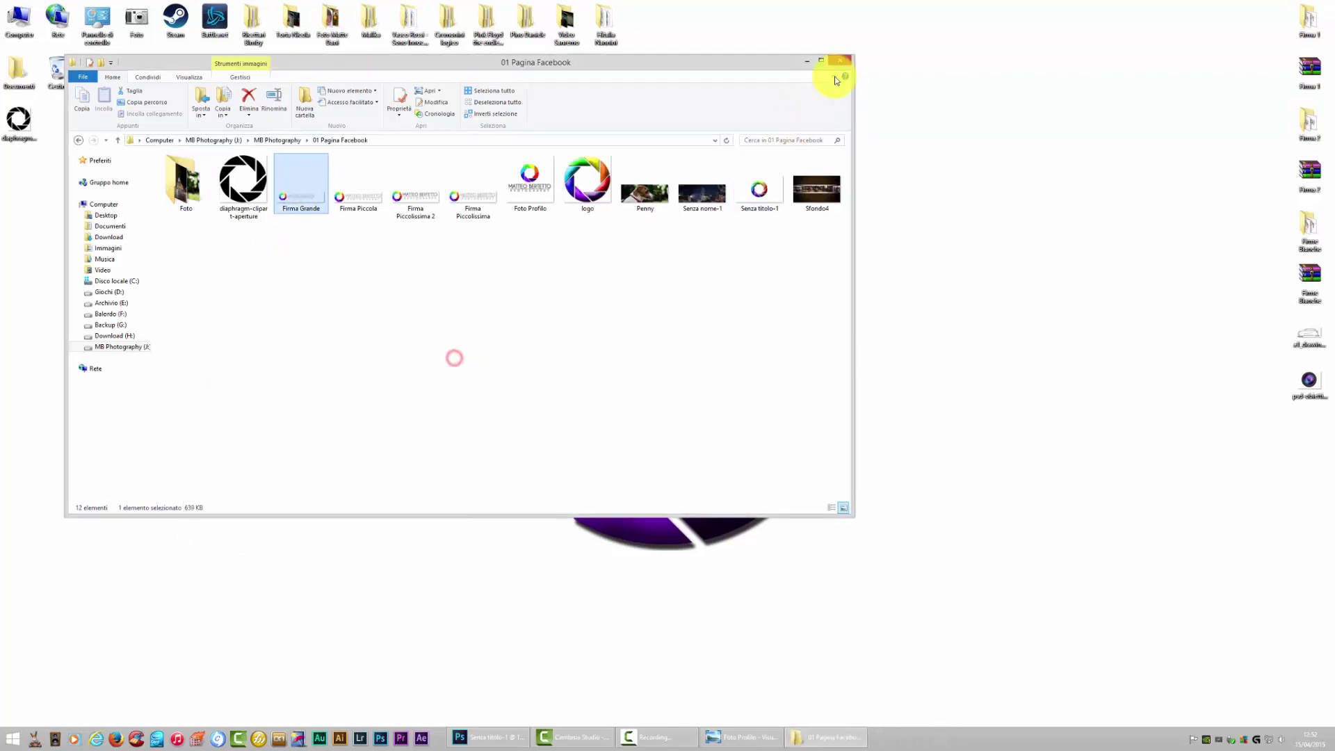
{"action": "left_click", "coordinate": [842, 59]}
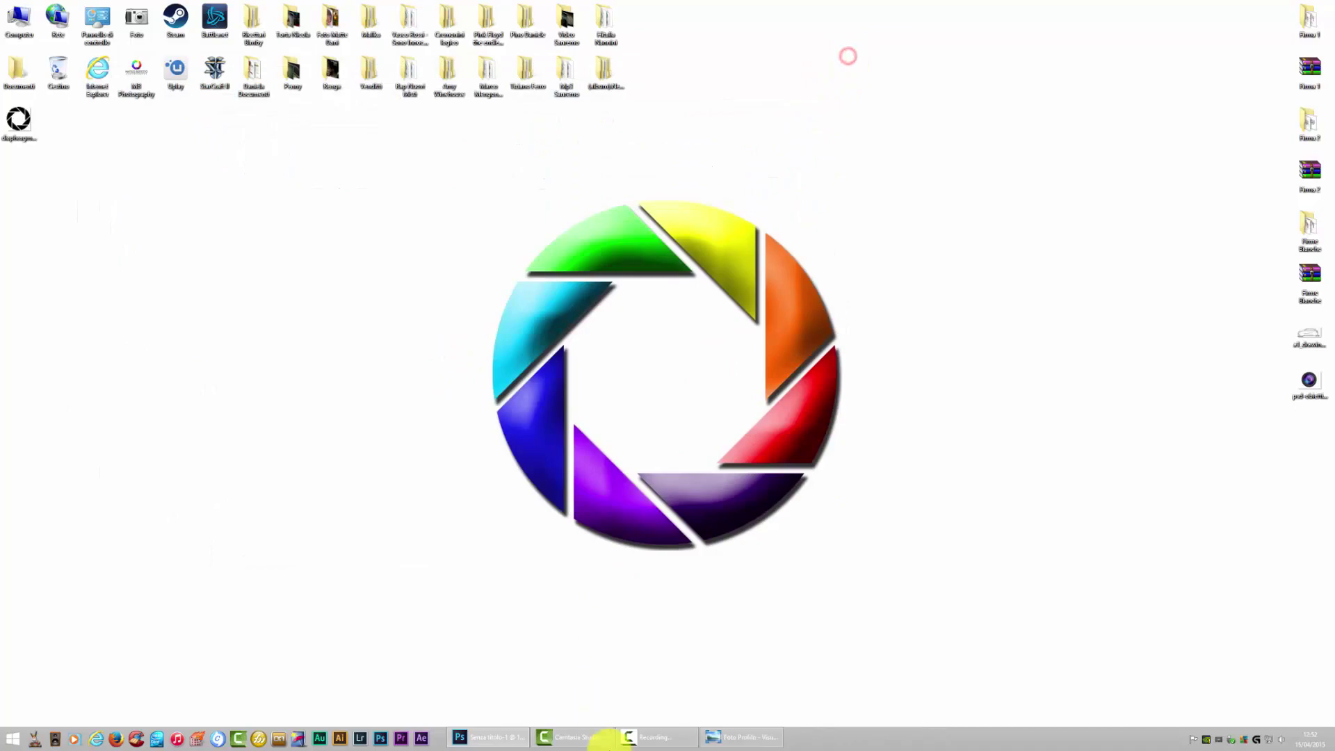
{"action": "left_click", "coordinate": [480, 734]}
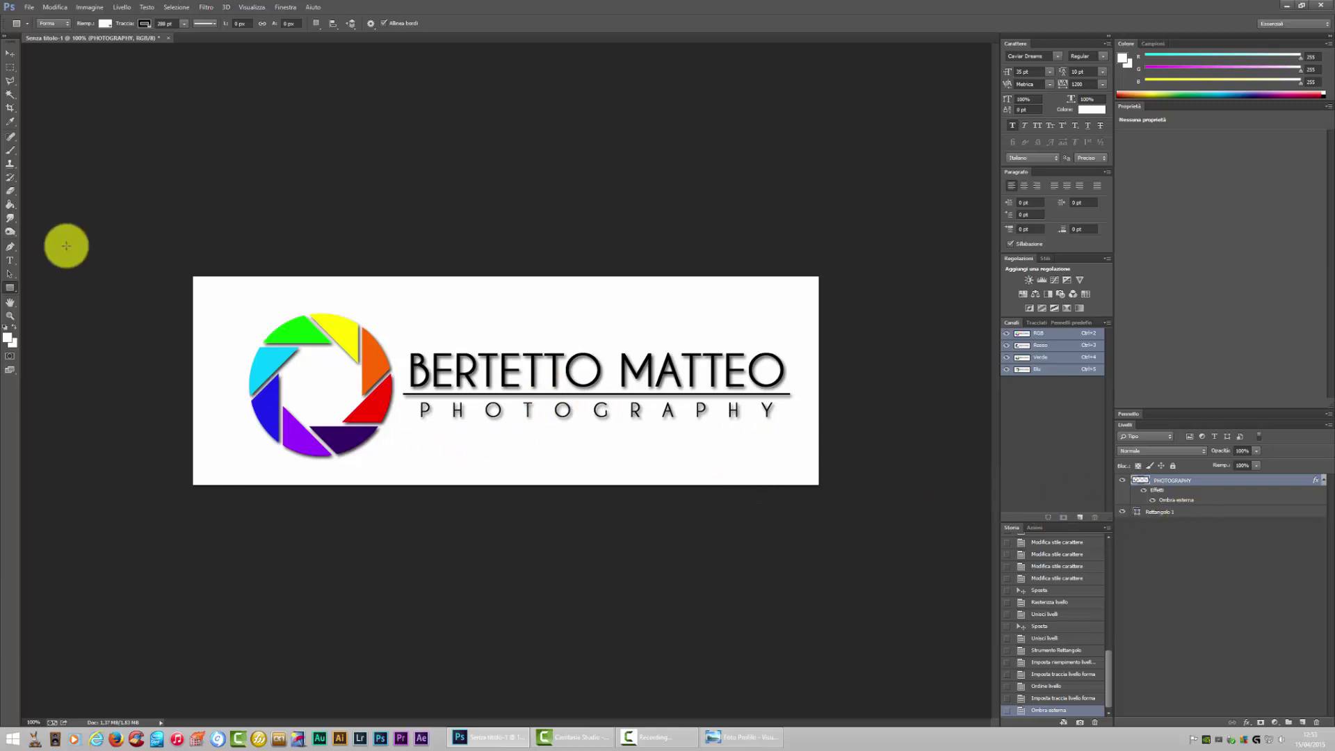
{"action": "left_click", "coordinate": [10, 66]}
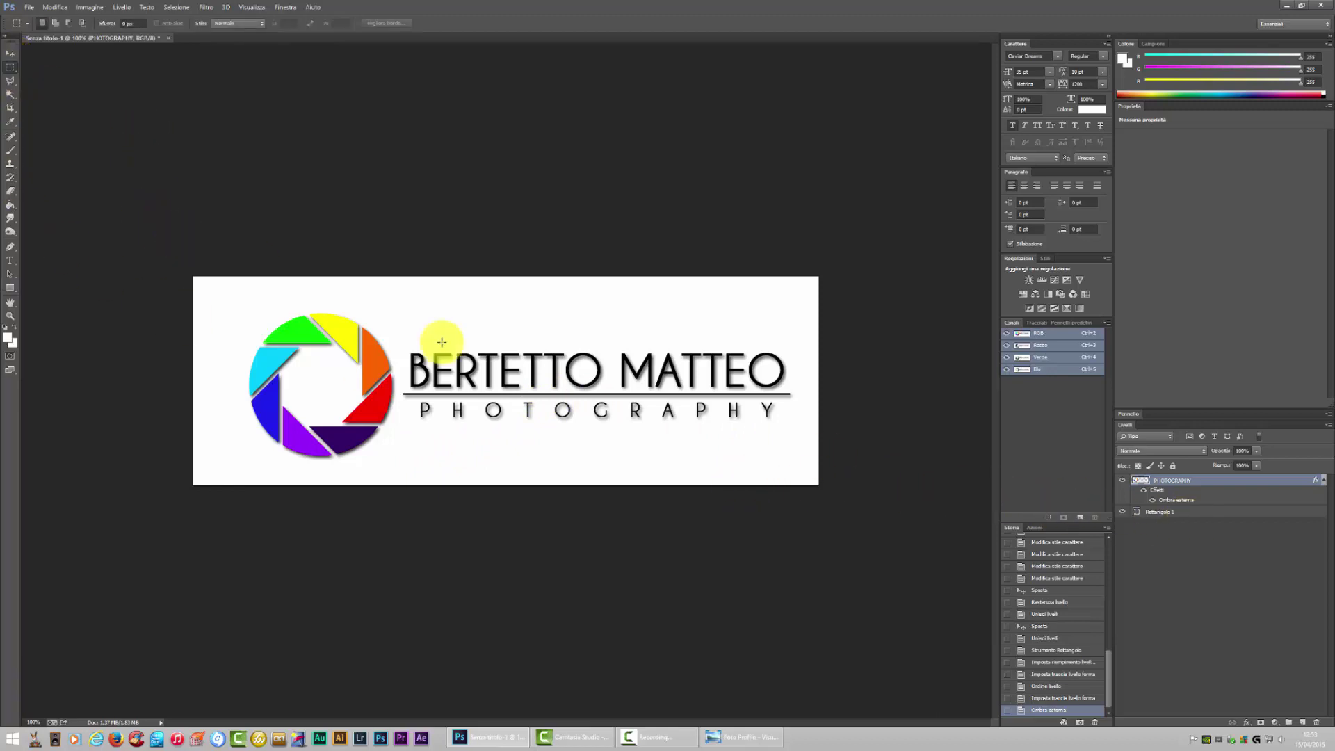
{"action": "left_click", "coordinate": [1191, 481]}
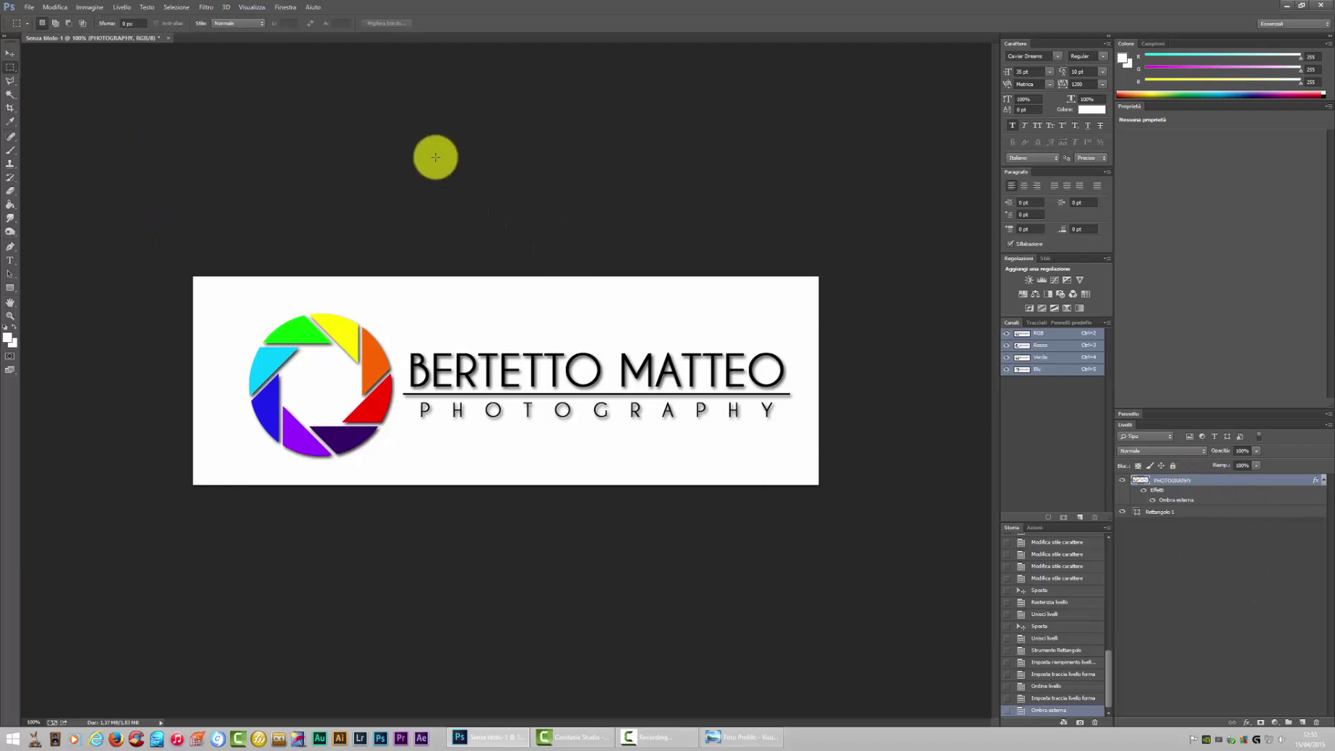
{"action": "left_click", "coordinate": [116, 7]}
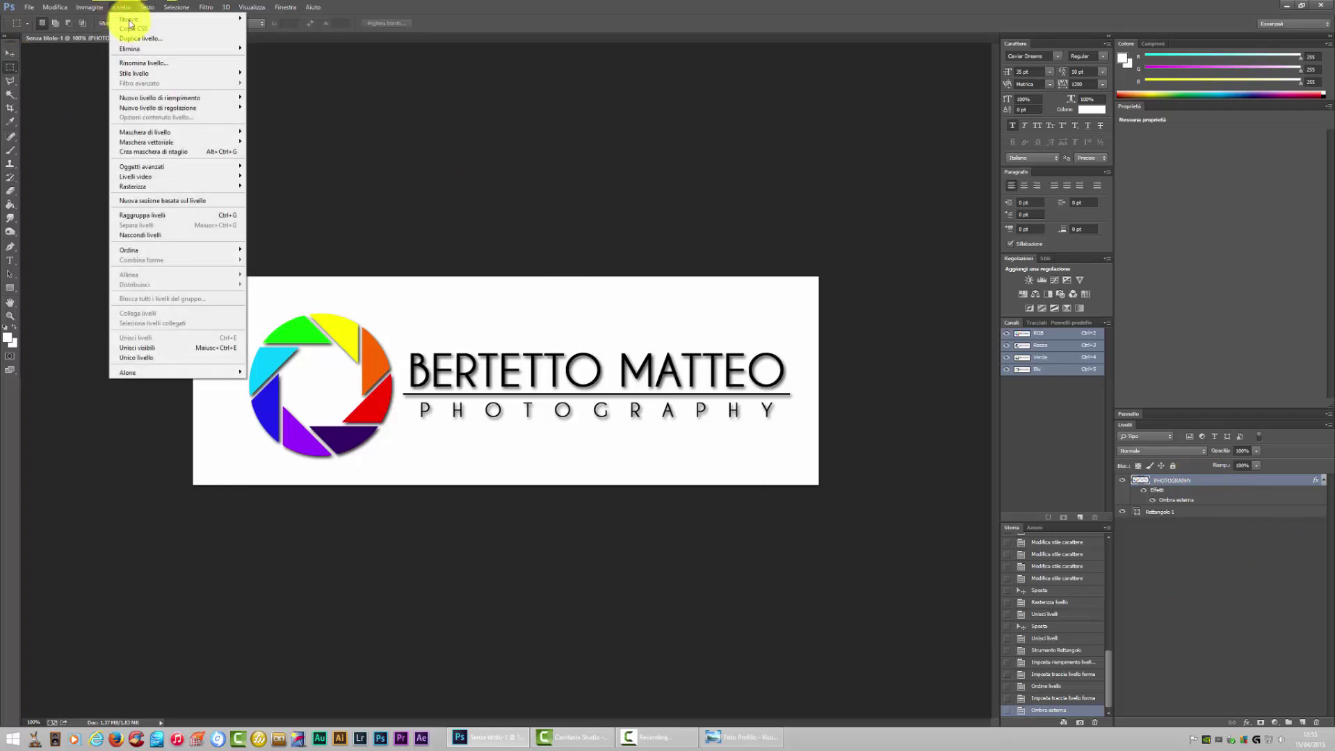
{"action": "left_click", "coordinate": [147, 73]}
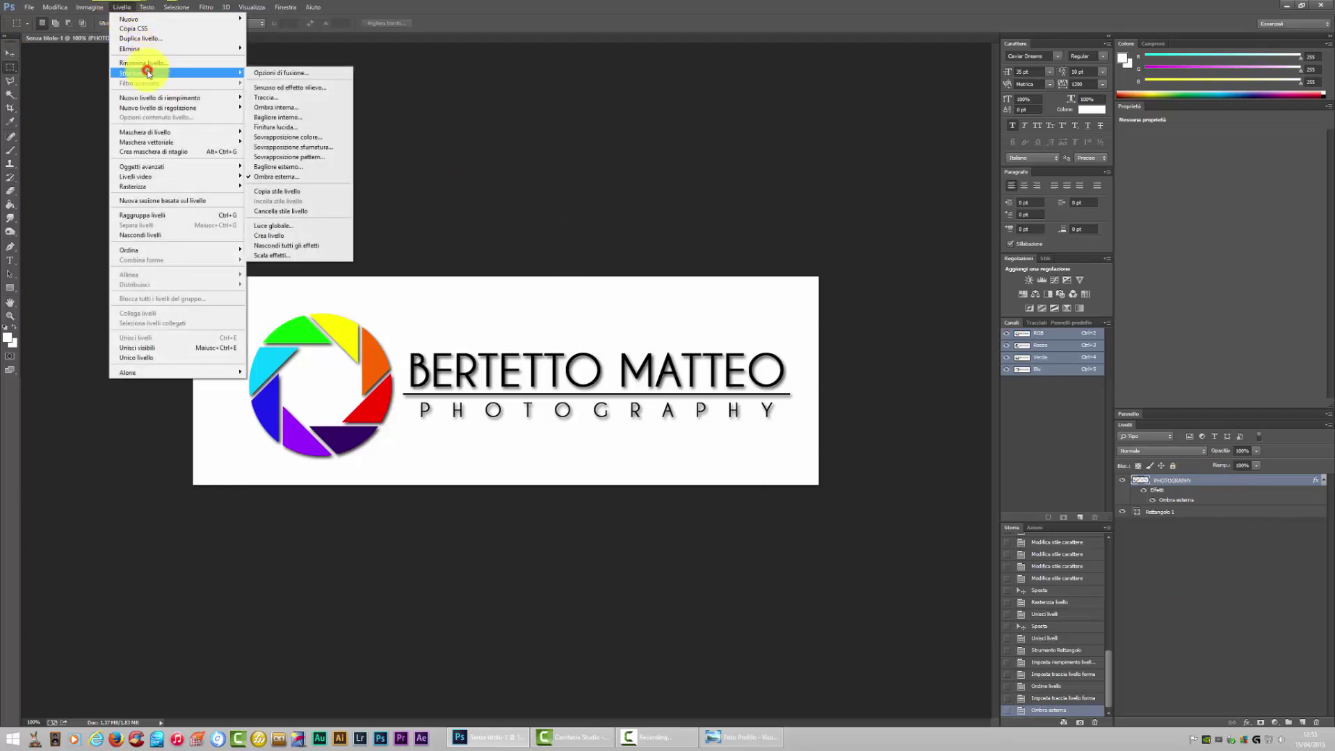
{"action": "left_click", "coordinate": [282, 86]}
{"action": "left_click", "coordinate": [748, 529]}
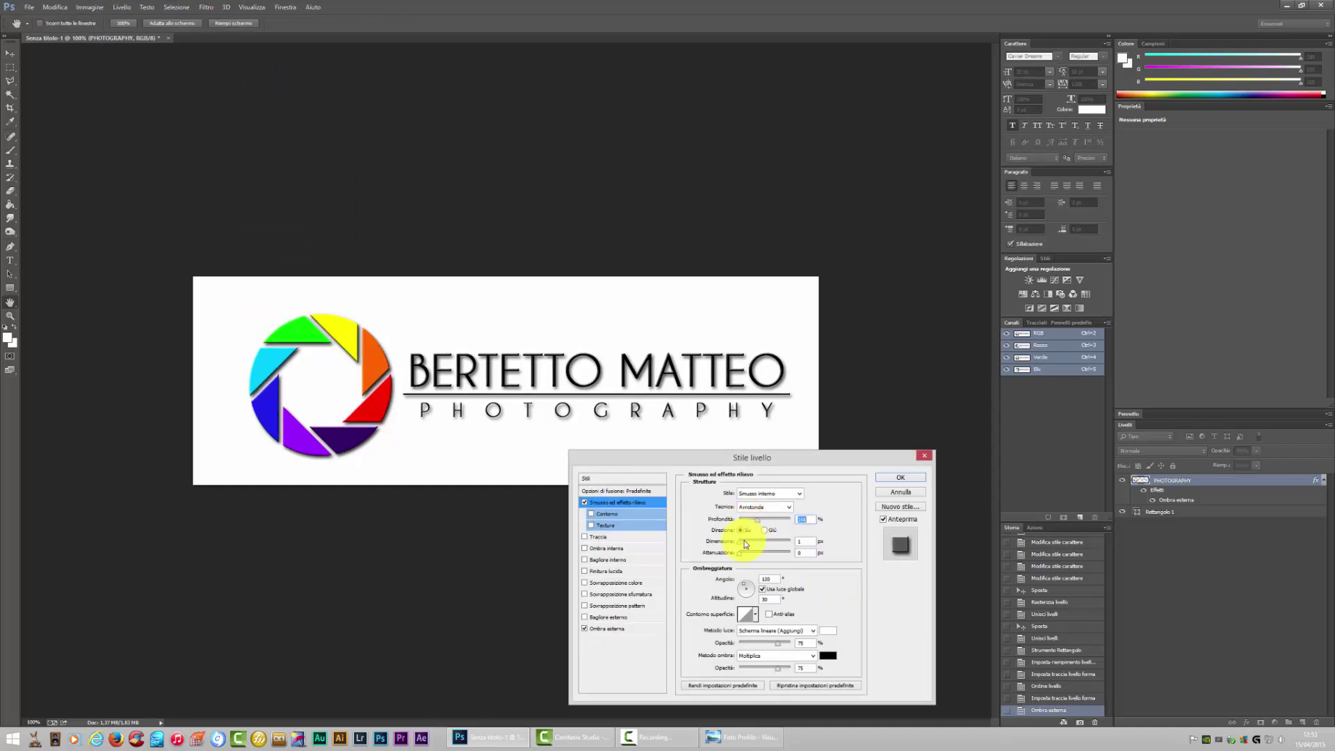
{"action": "left_click_drag", "start_coordinate": [741, 541], "coordinate": [748, 546]}
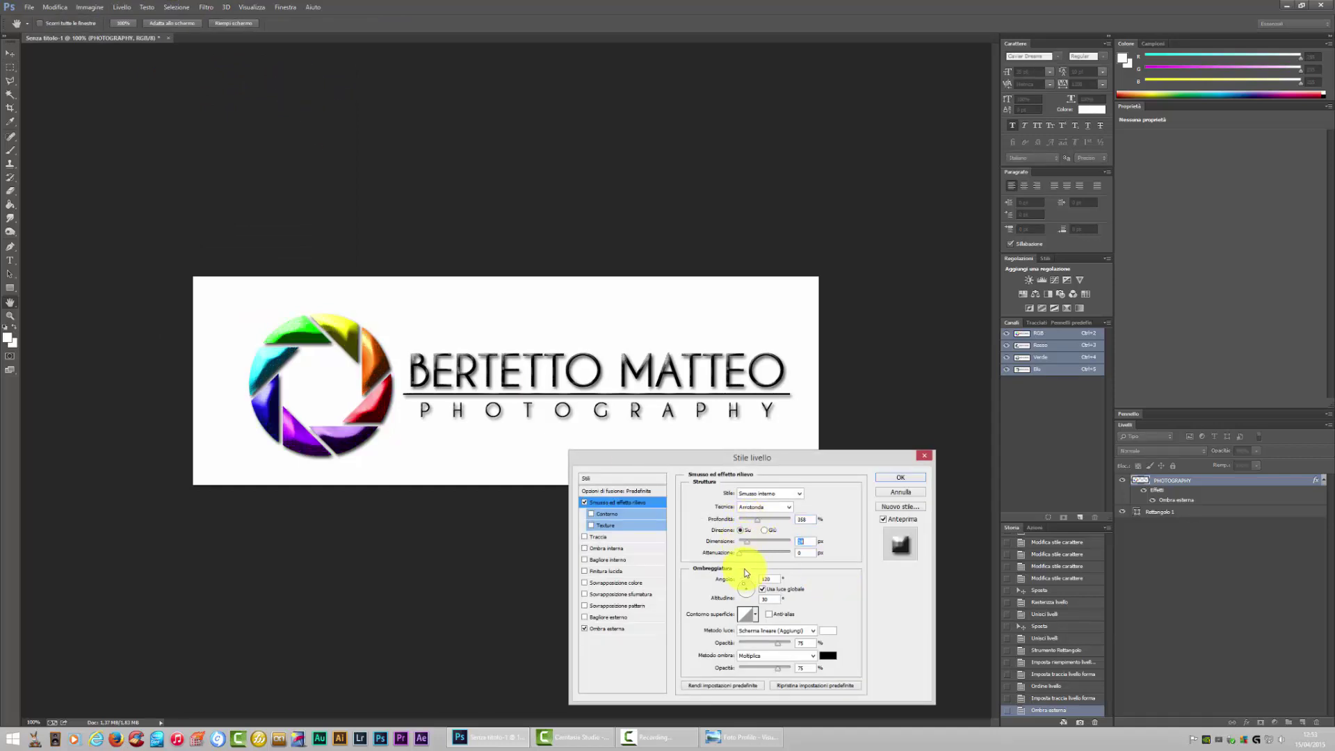
{"action": "left_click_drag", "start_coordinate": [758, 557], "coordinate": [712, 557]}
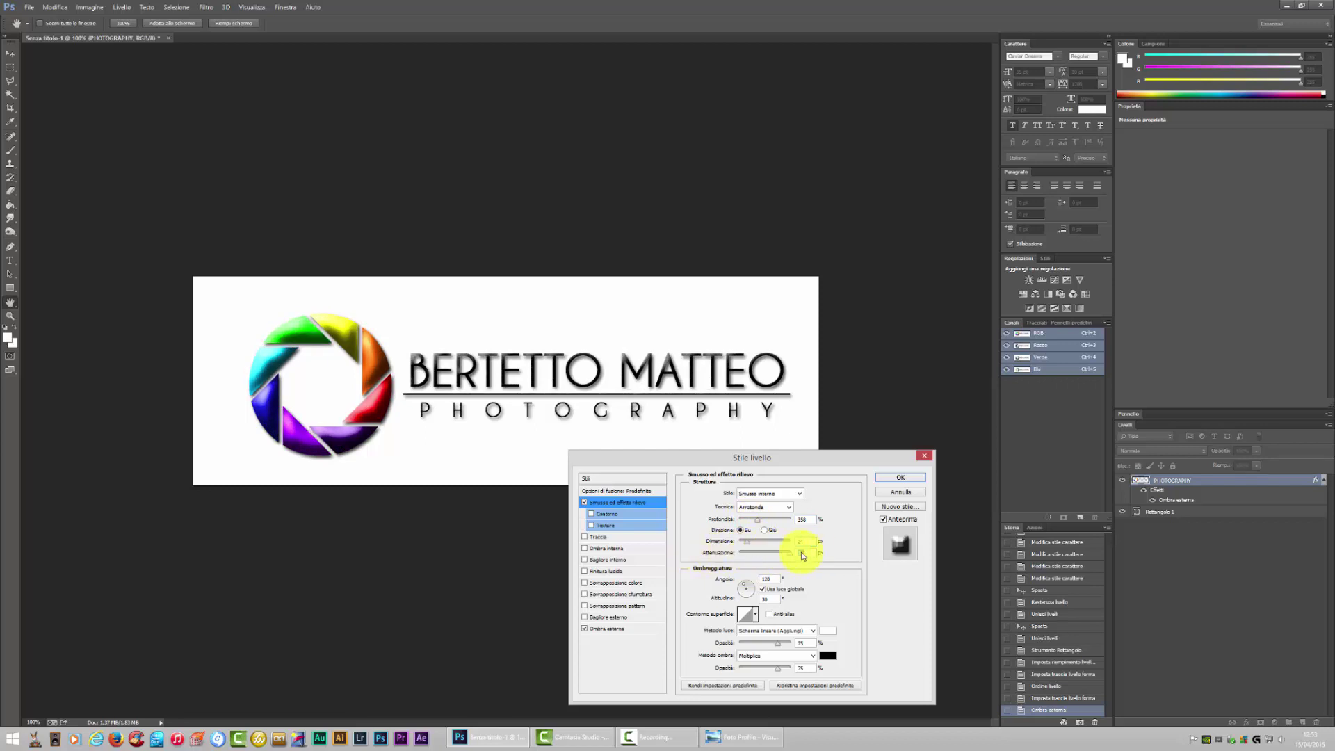
{"action": "left_click", "coordinate": [785, 508]}
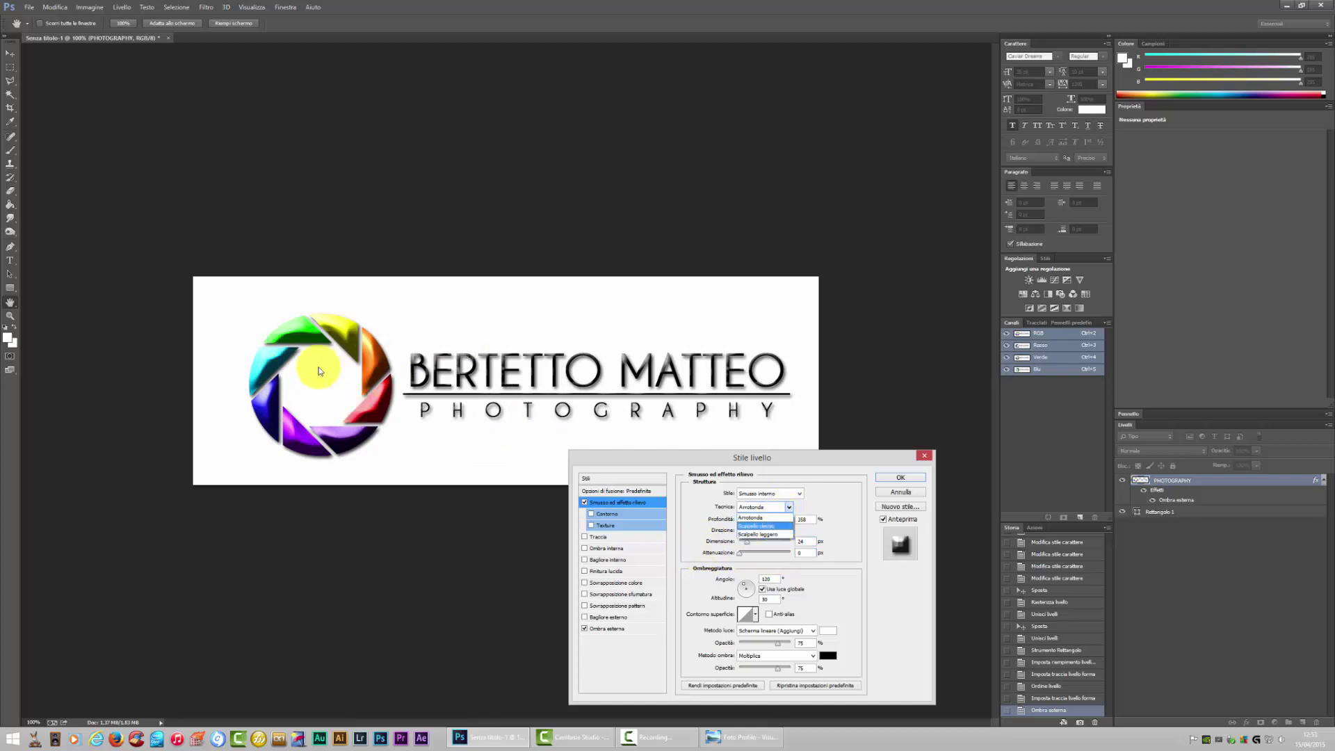
{"action": "left_click", "coordinate": [773, 526]}
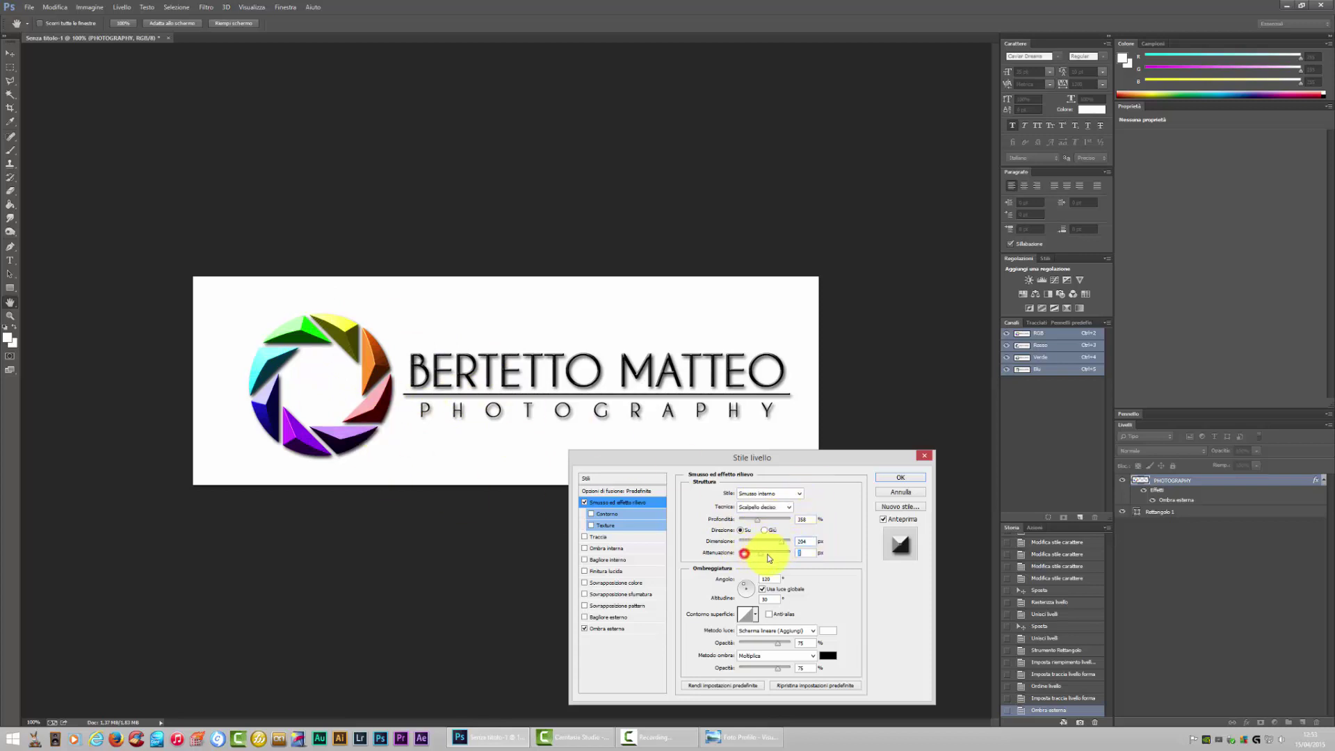
{"action": "left_click_drag", "start_coordinate": [769, 559], "coordinate": [769, 555]}
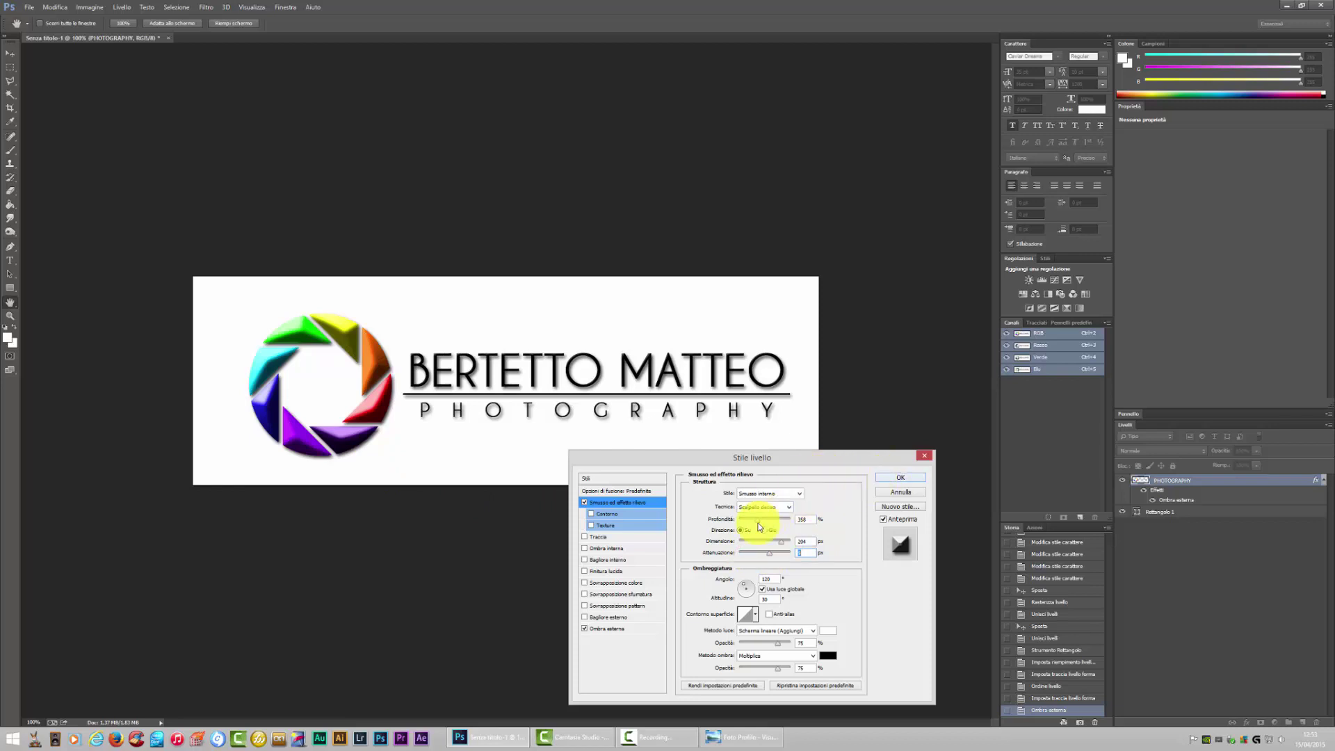
{"action": "type", "text": "1"}
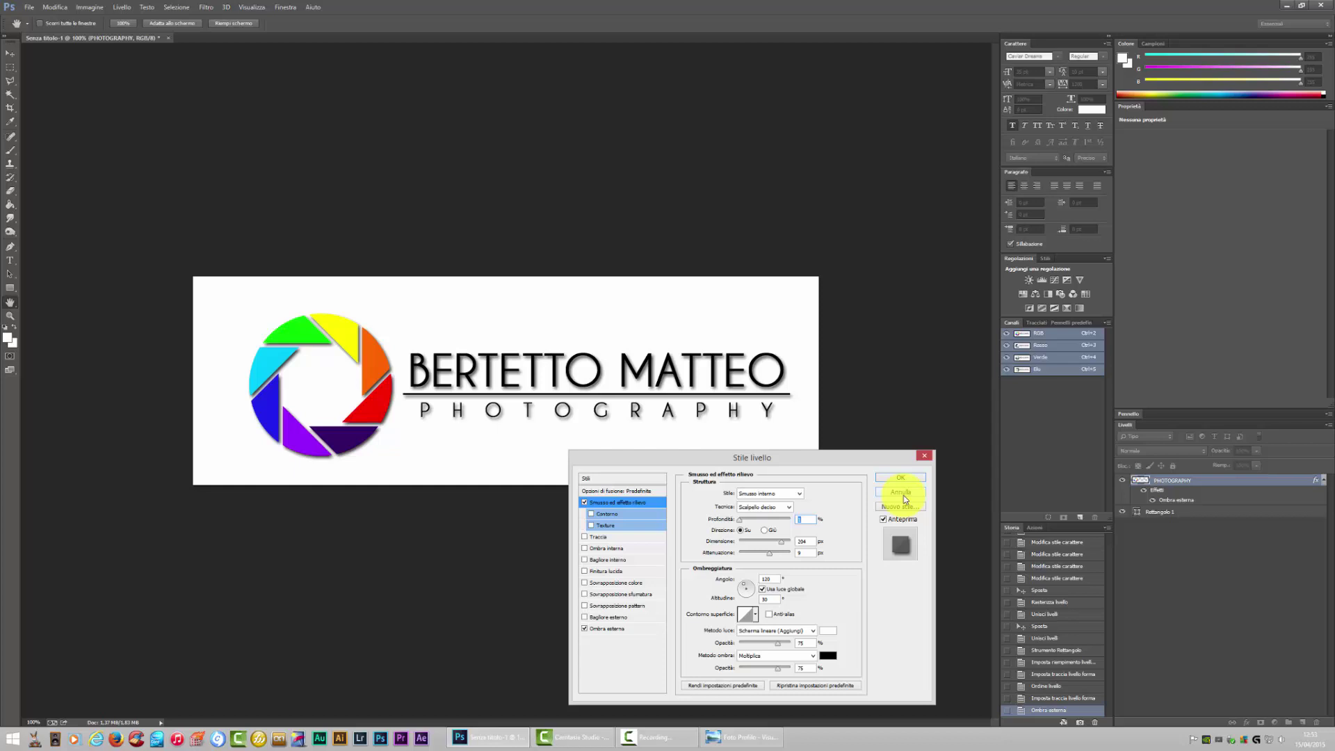
{"action": "left_click", "coordinate": [903, 495]}
- Zoom the view out several steps with the Zoom tool
{"action": "key", "text": "m"}
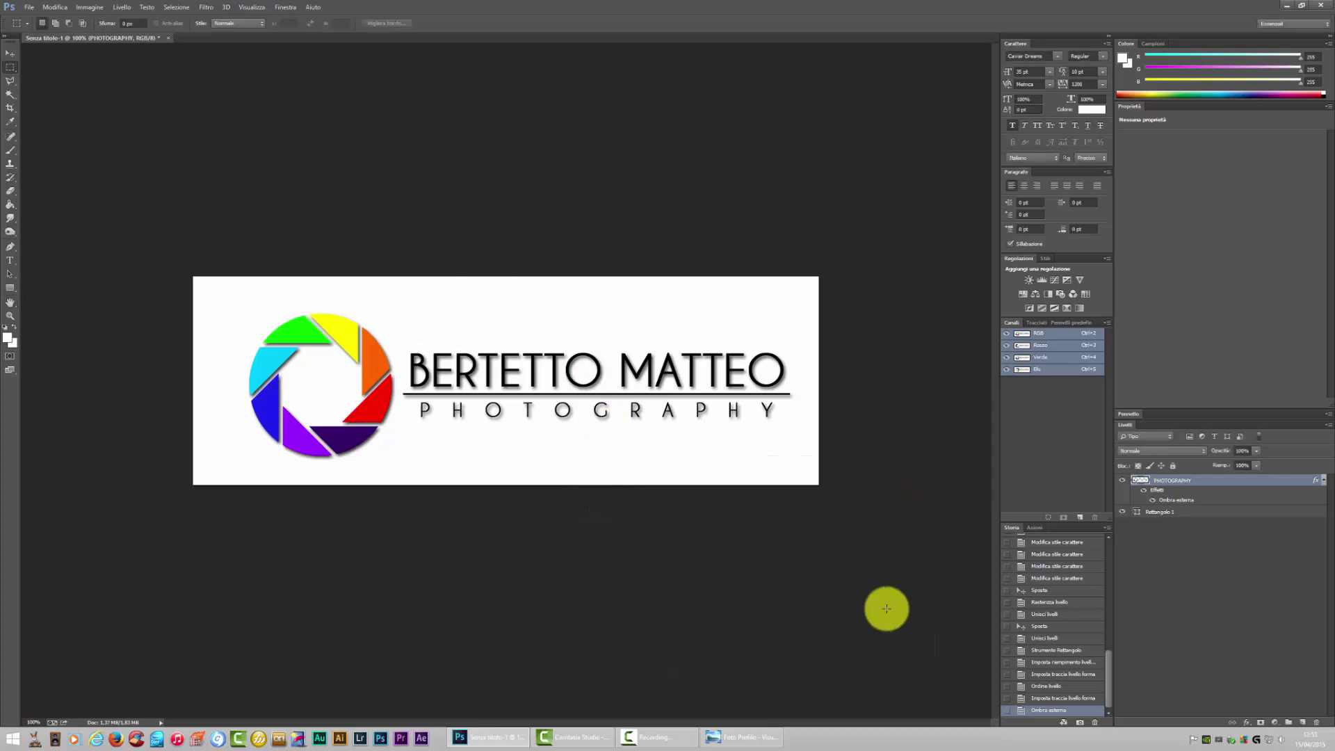
{"action": "left_click", "coordinate": [10, 316]}
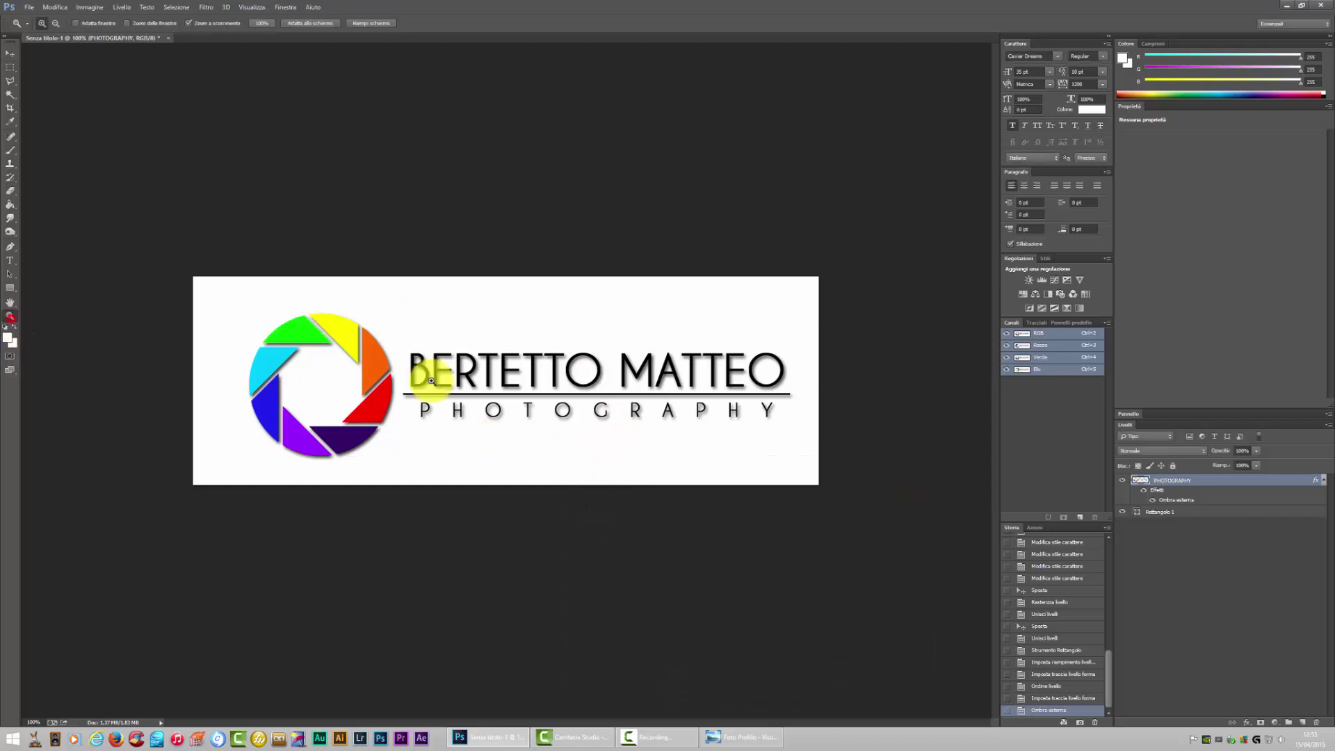
{"action": "right_click", "coordinate": [431, 380]}
{"action": "left_click", "coordinate": [473, 447]}
{"action": "right_click", "coordinate": [567, 382]}
{"action": "left_click", "coordinate": [596, 460]}
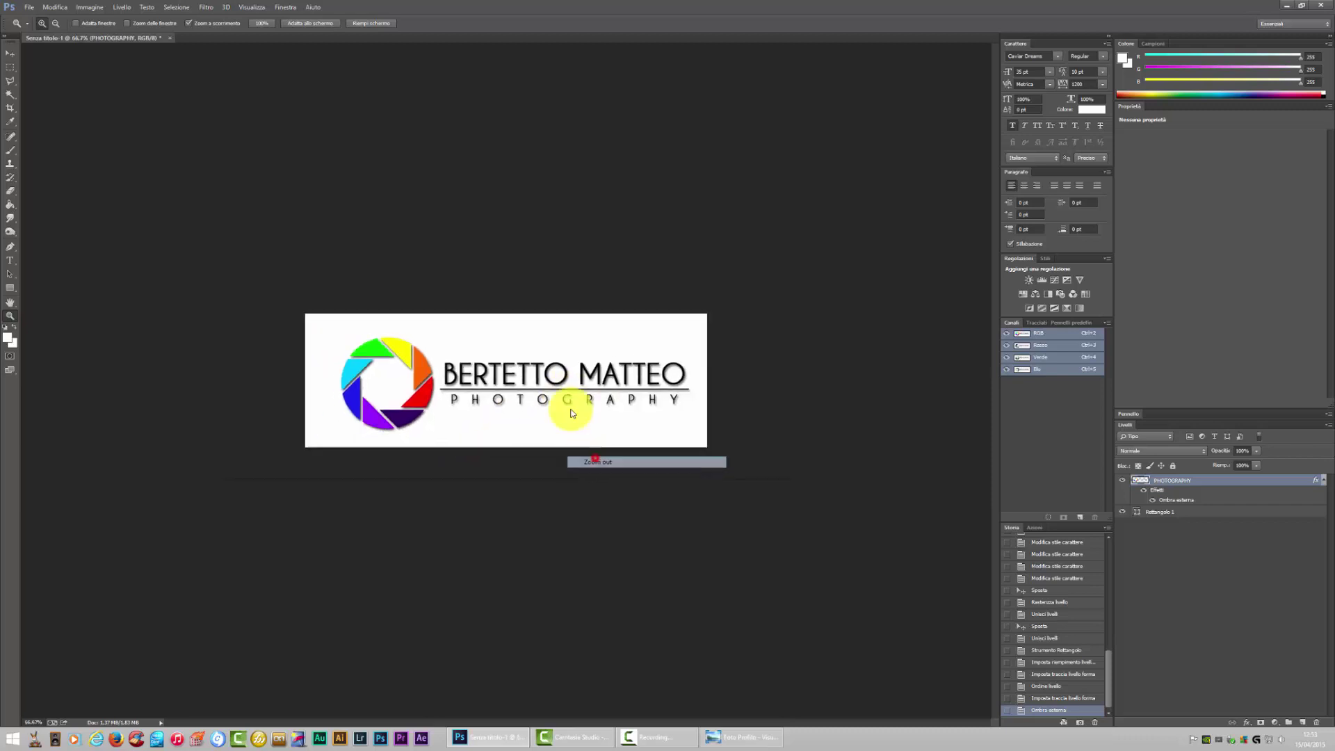
{"action": "right_click", "coordinate": [567, 383]}
{"action": "left_click", "coordinate": [606, 452]}
{"action": "right_click", "coordinate": [573, 382]}
{"action": "left_click", "coordinate": [612, 456]}
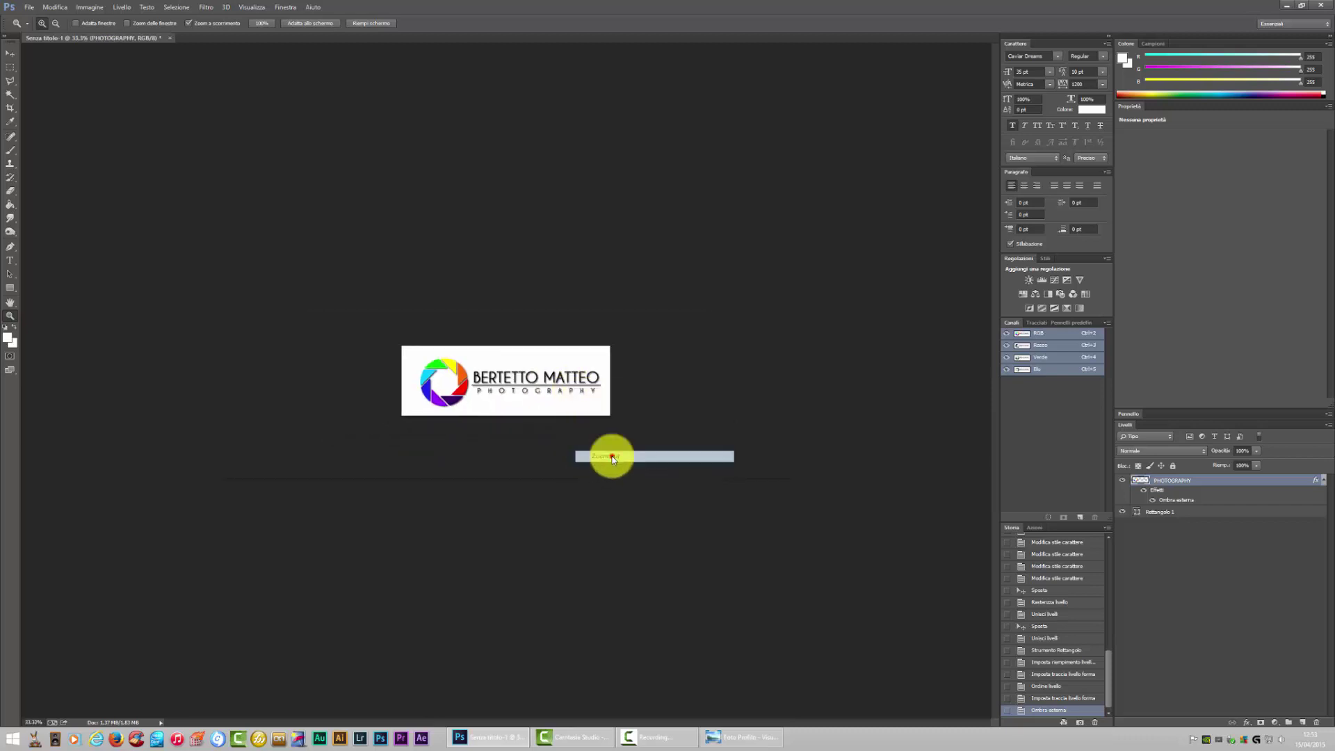
{"action": "right_click", "coordinate": [541, 390]}
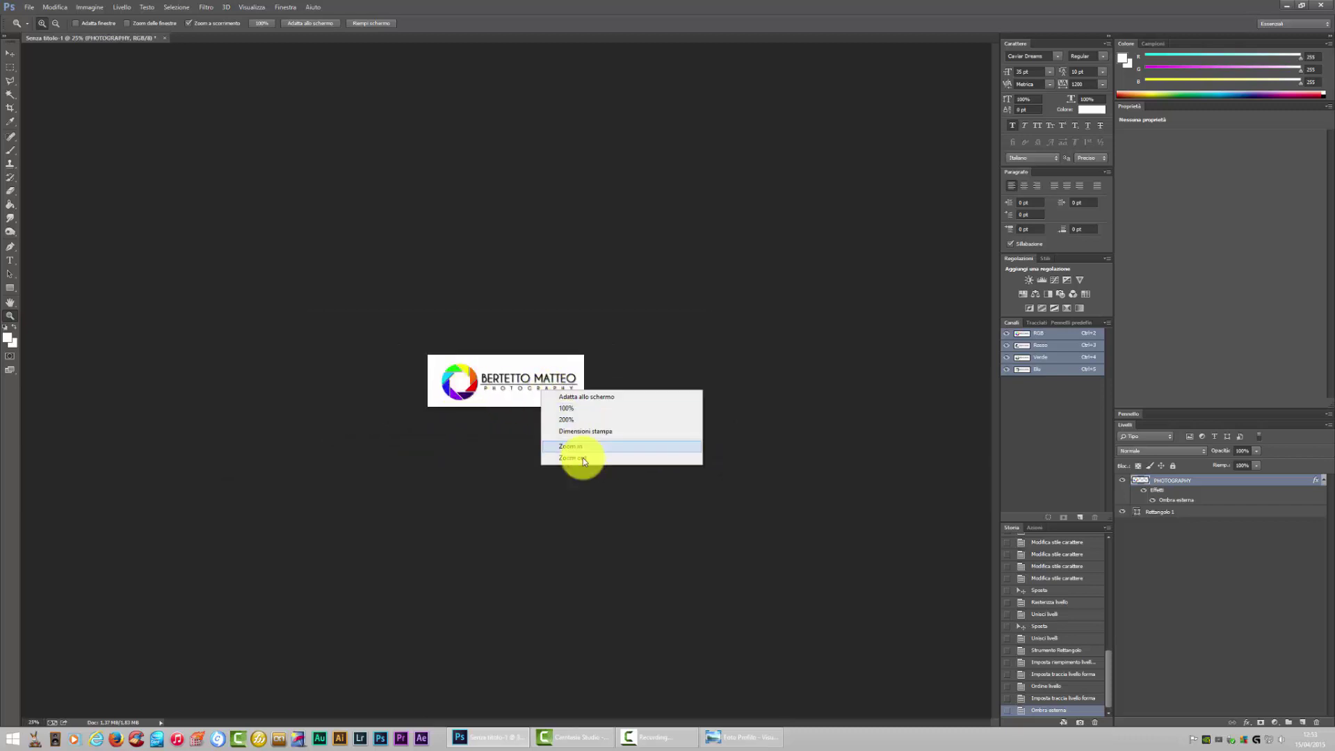
- Return the view to 100% and delete the Rettangolo 1 white background layer
{"action": "left_click", "coordinate": [516, 388]}
{"action": "left_click_drag", "start_coordinate": [515, 387], "coordinate": [512, 386]}
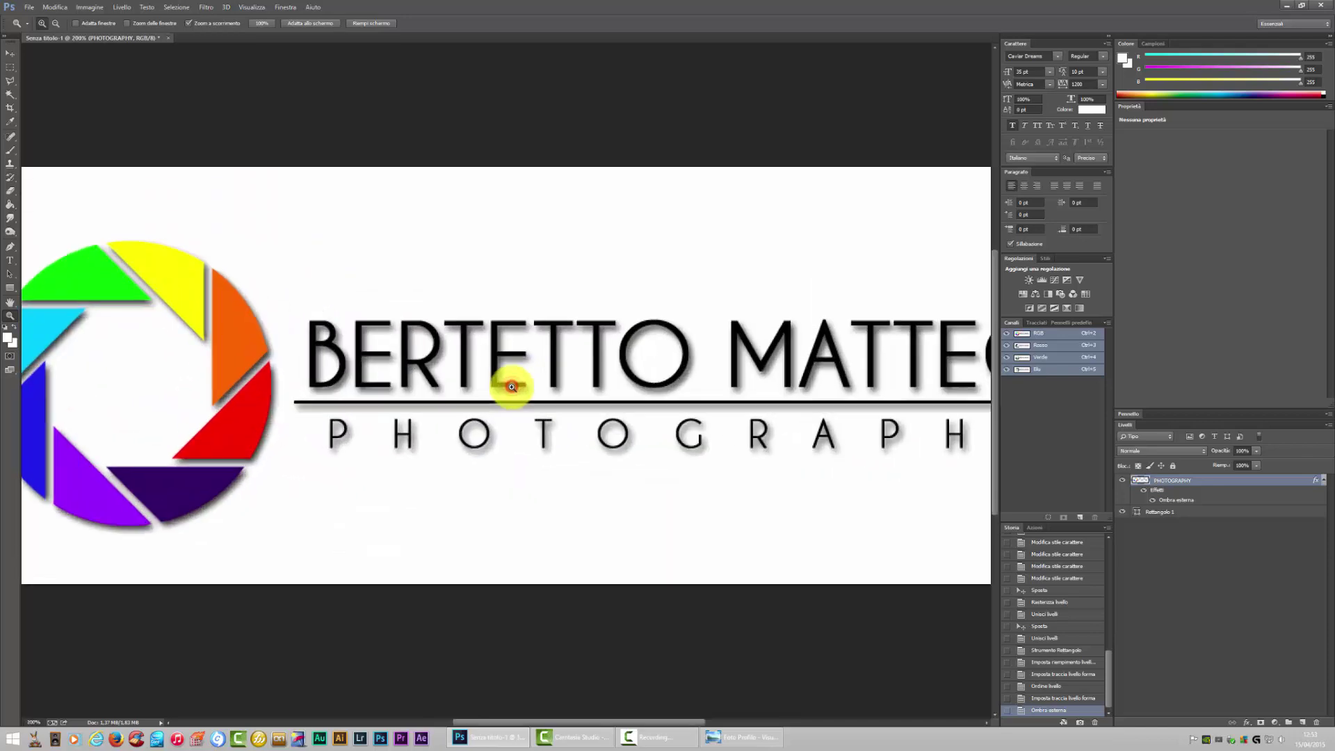
{"action": "right_click", "coordinate": [513, 387]}
{"action": "left_click", "coordinate": [552, 426]}
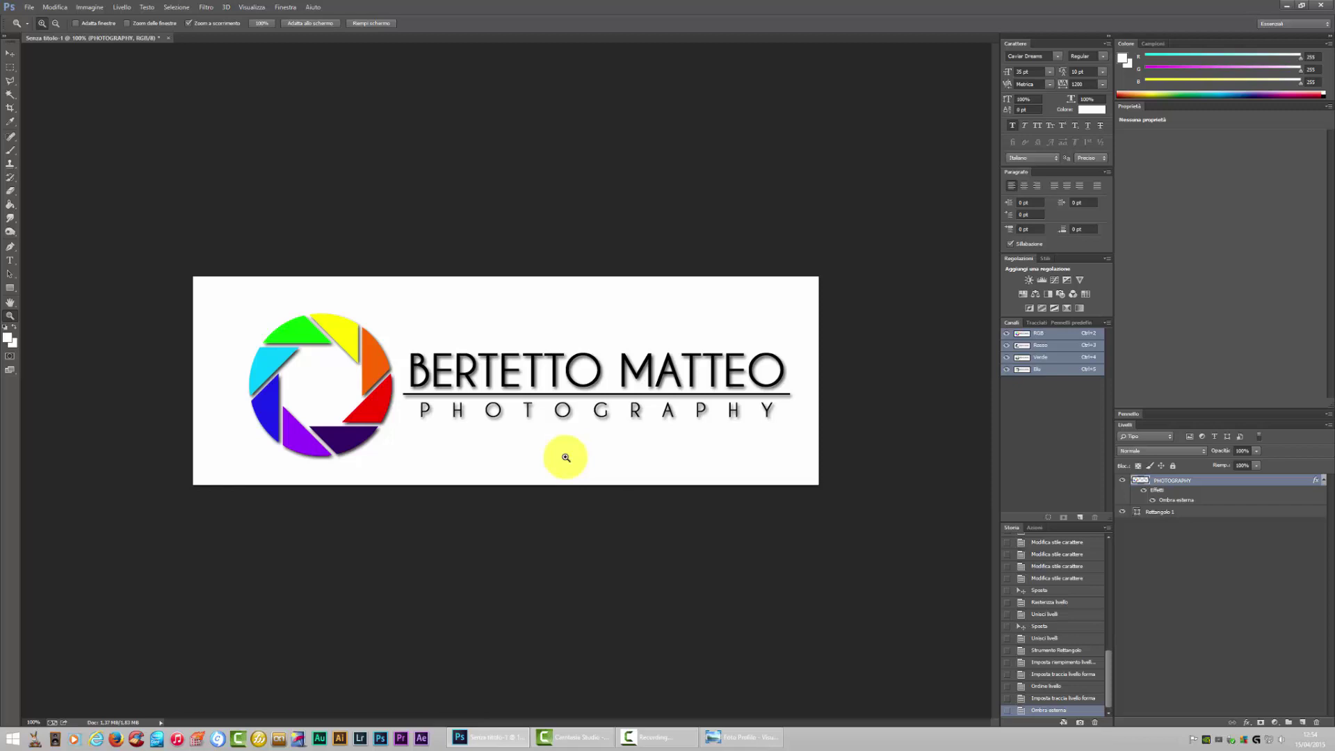
{"action": "left_click", "coordinate": [1172, 513]}
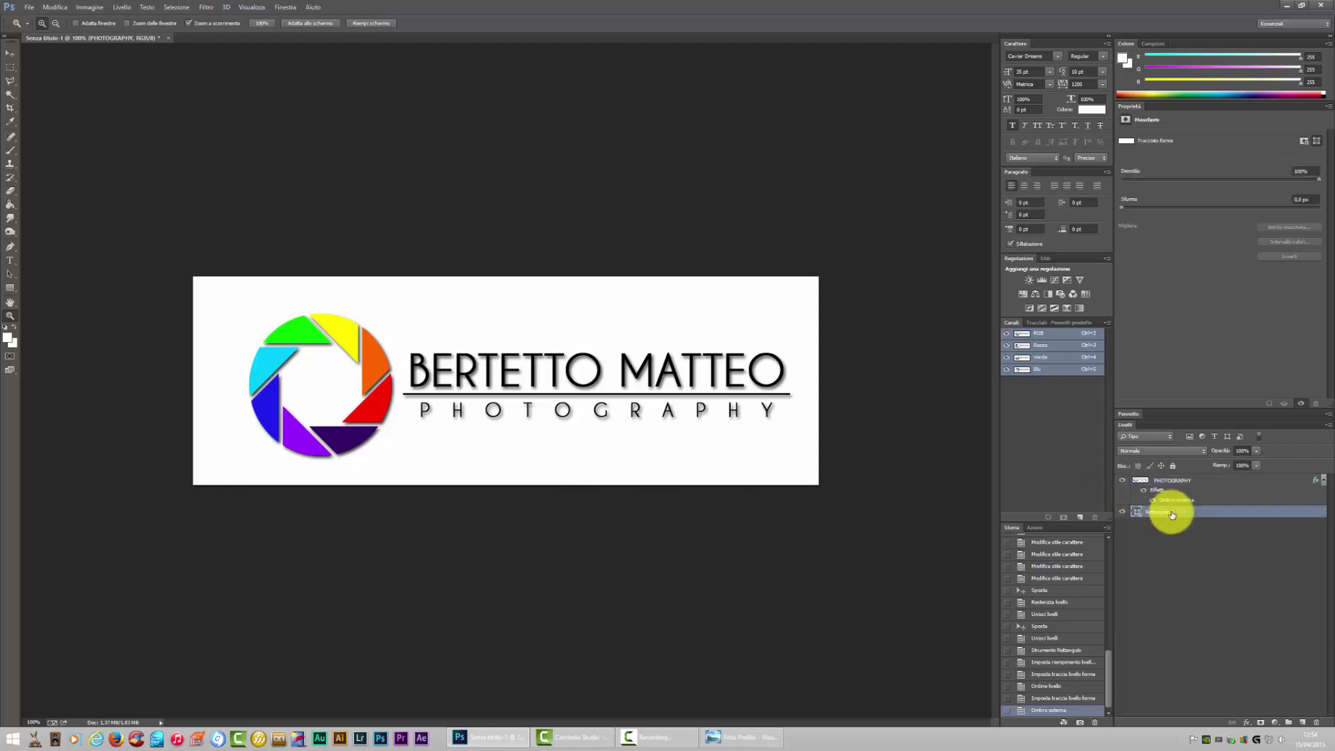
{"action": "key", "text": "Delete"}
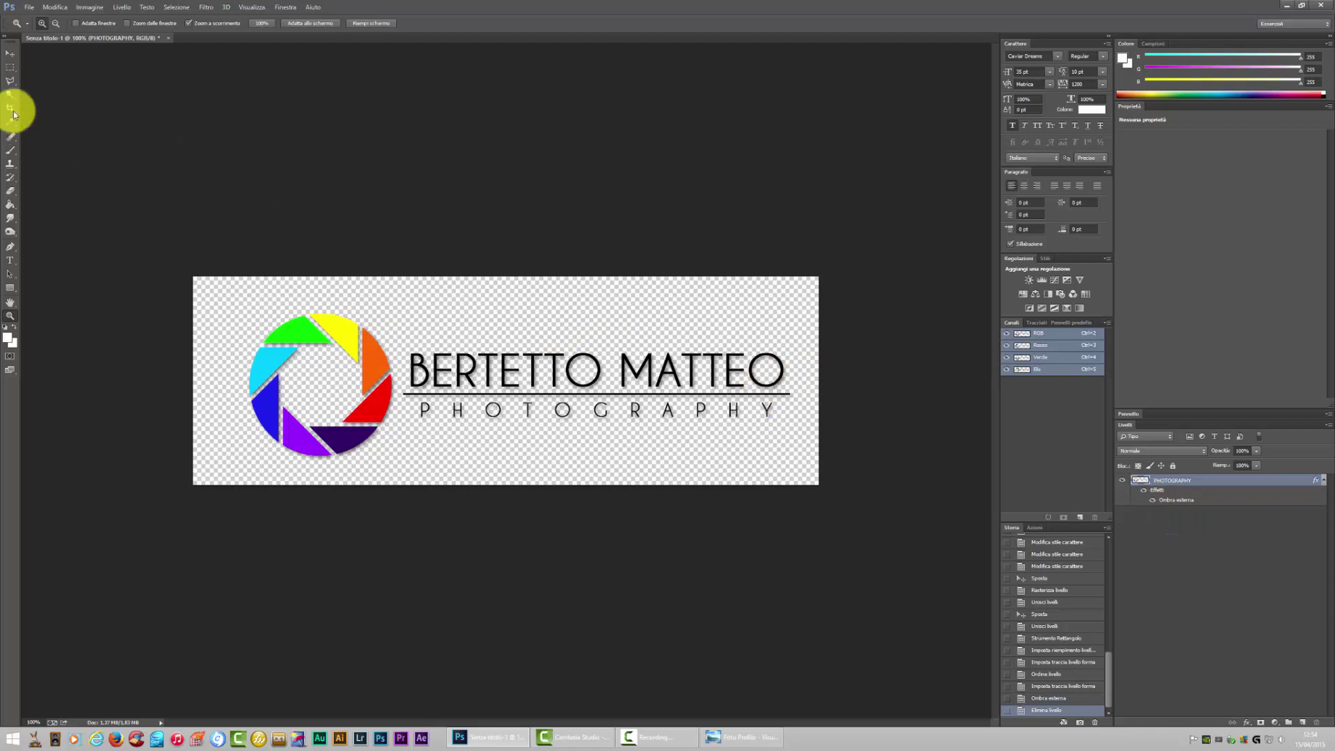
- Save the logo as FIRMA.png on the Desktop with the sRGB profile embedded
{"action": "left_click", "coordinate": [29, 7]}
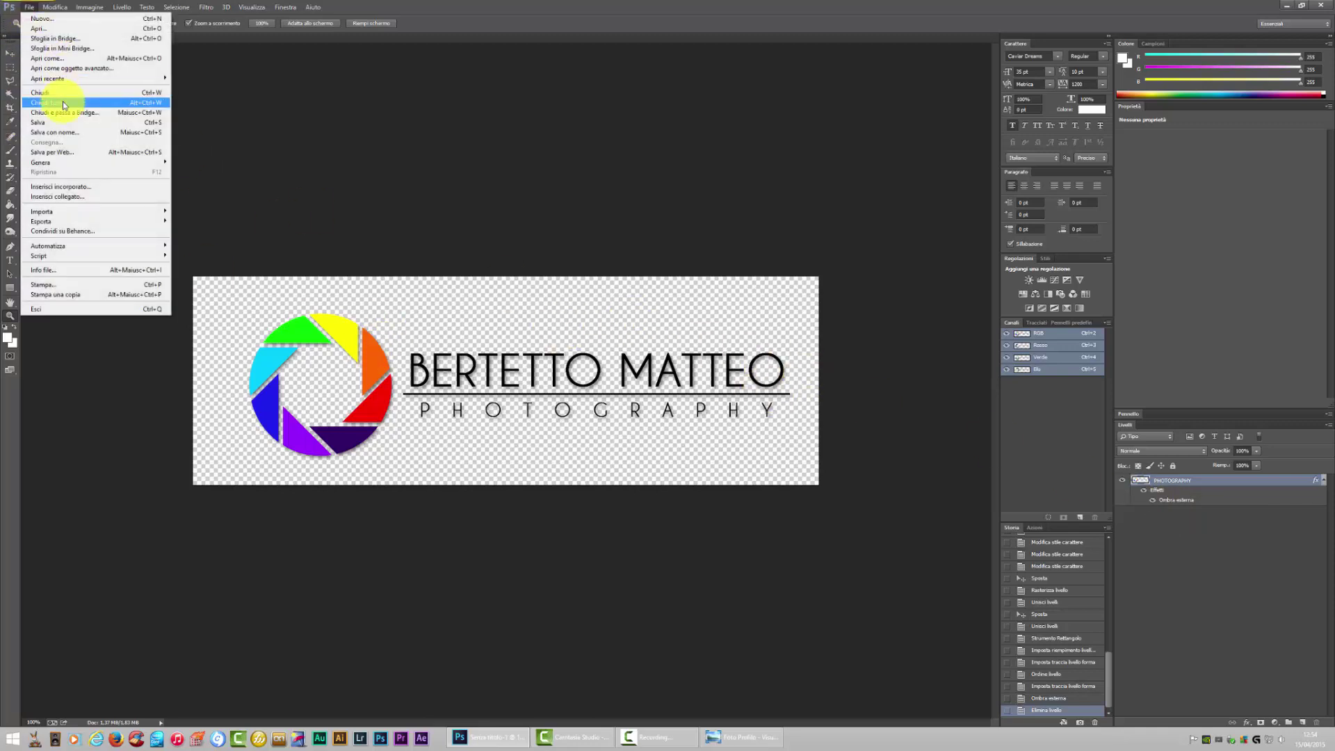
{"action": "left_click", "coordinate": [95, 221]}
{"action": "left_click", "coordinate": [95, 132]}
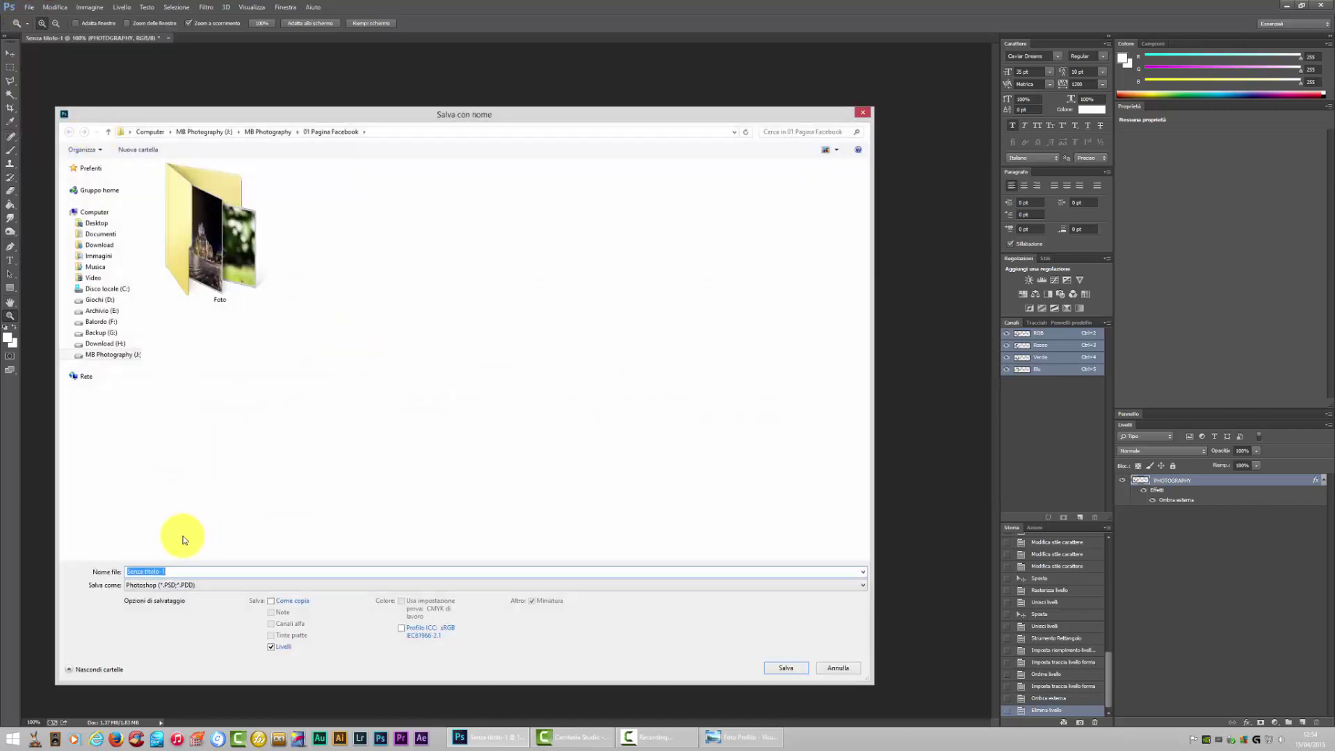
{"action": "left_click", "coordinate": [170, 585]}
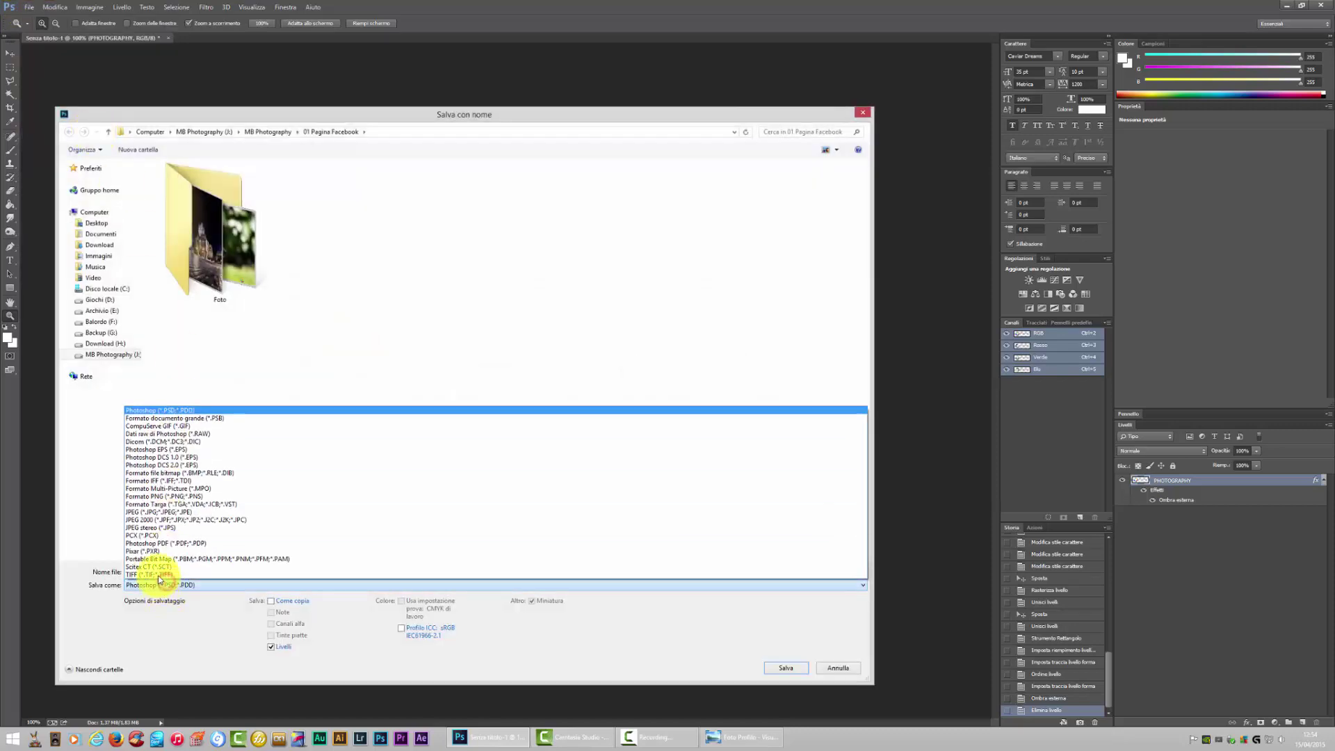
{"action": "left_click", "coordinate": [180, 496]}
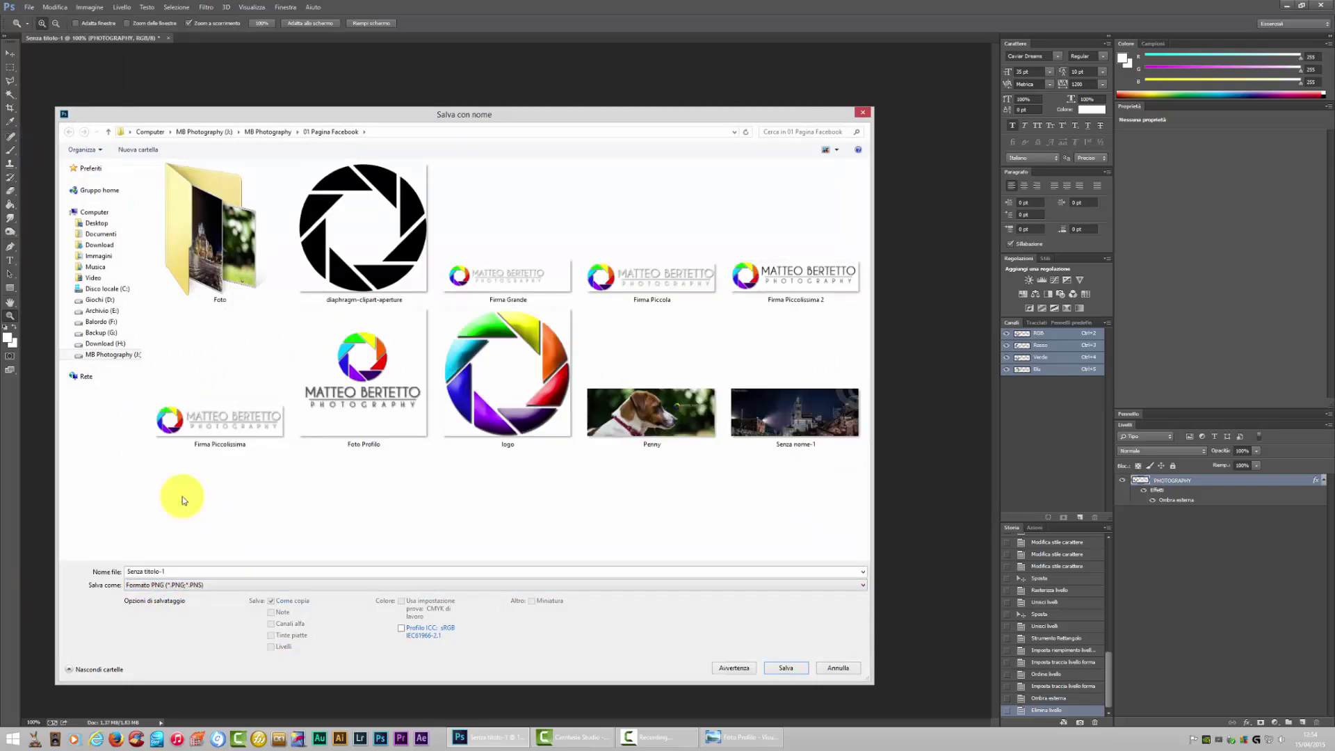
{"action": "left_click", "coordinate": [409, 634]}
{"action": "left_click", "coordinate": [120, 131]}
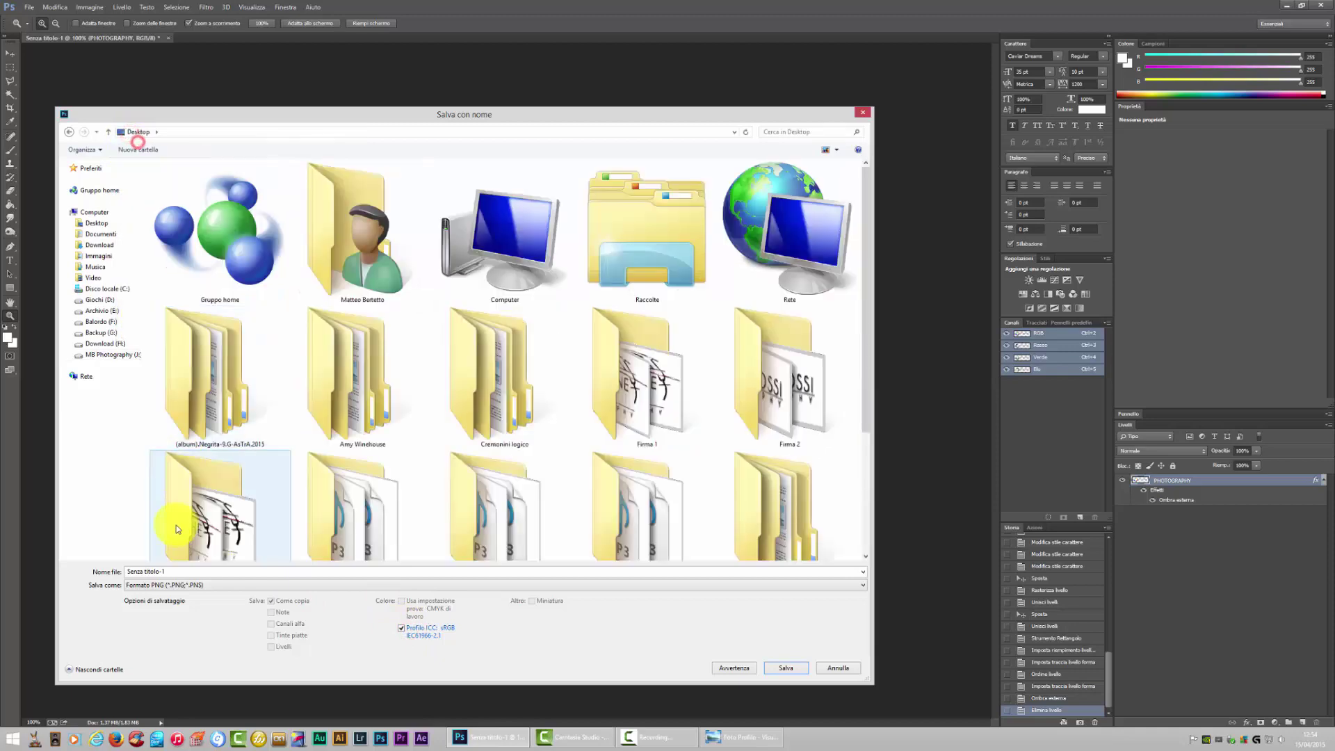
{"action": "type", "text": "FIRMA"}
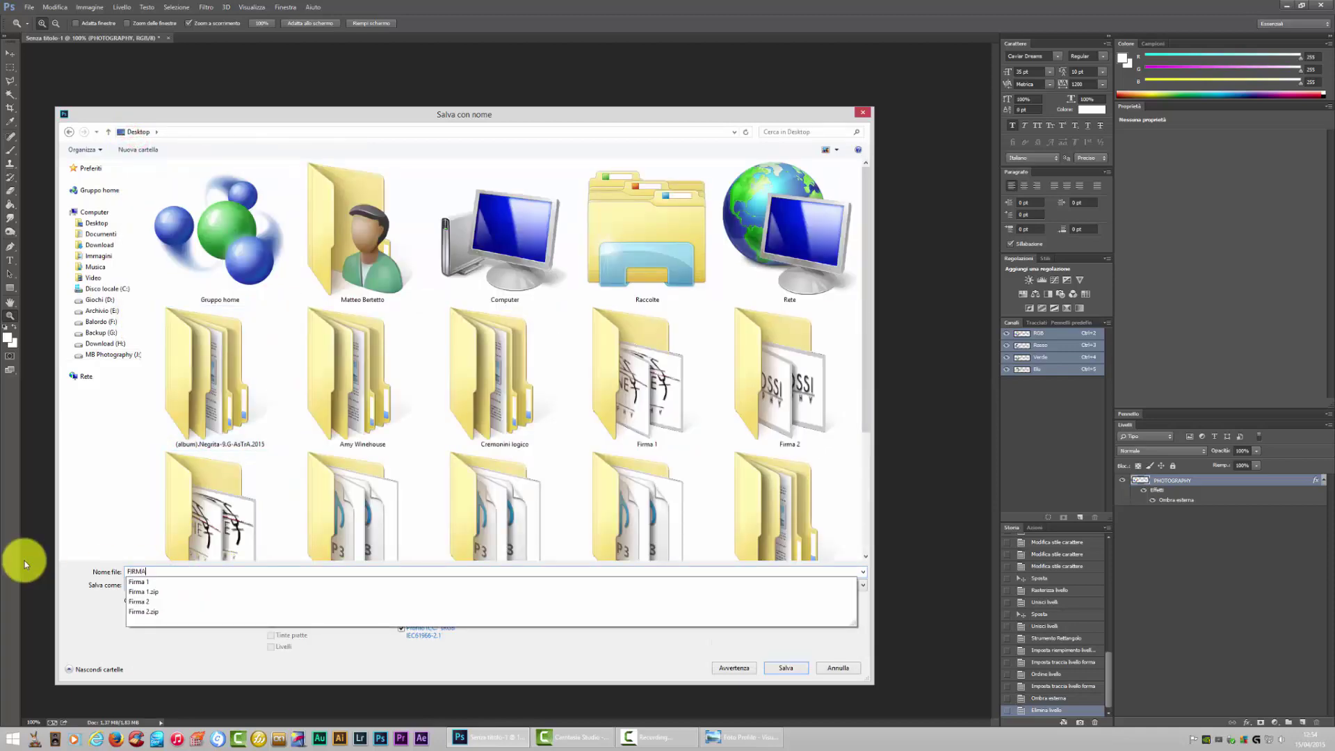
{"action": "left_click", "coordinate": [567, 660]}
{"action": "left_click", "coordinate": [792, 669]}
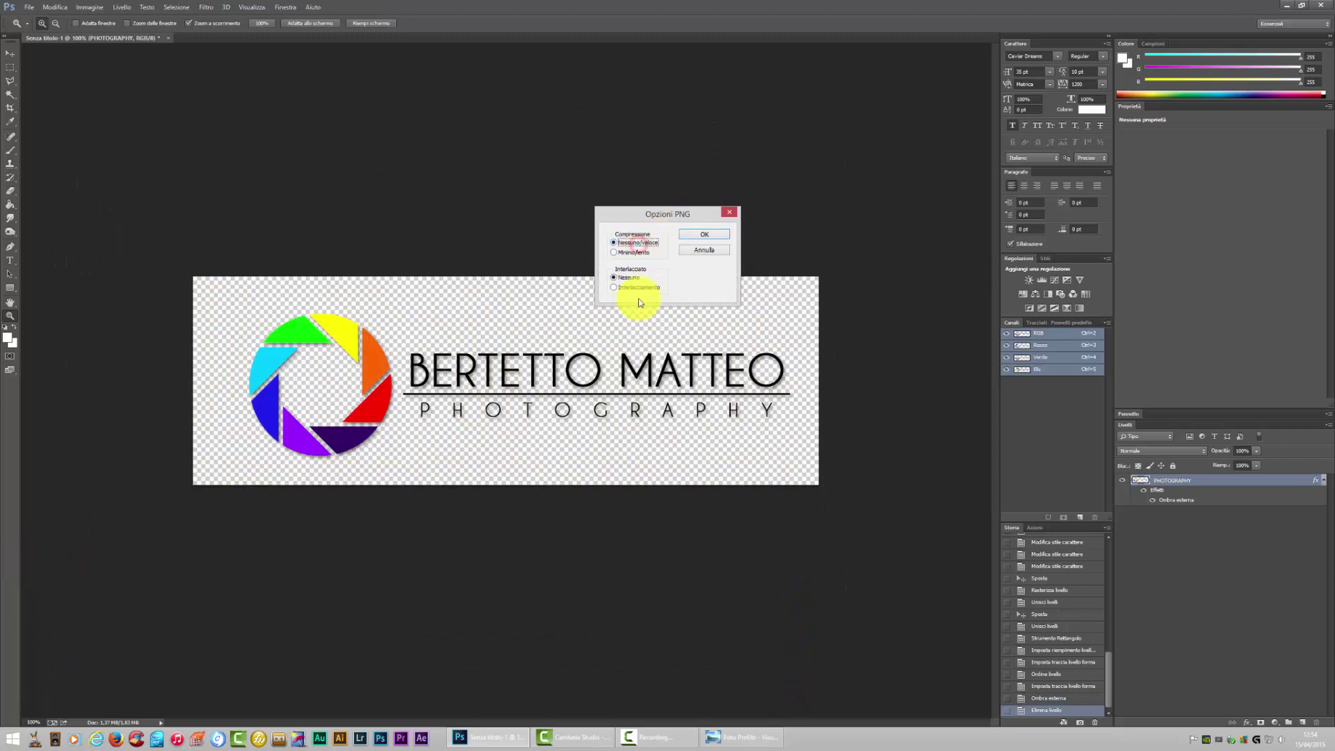
{"action": "left_click", "coordinate": [719, 236]}
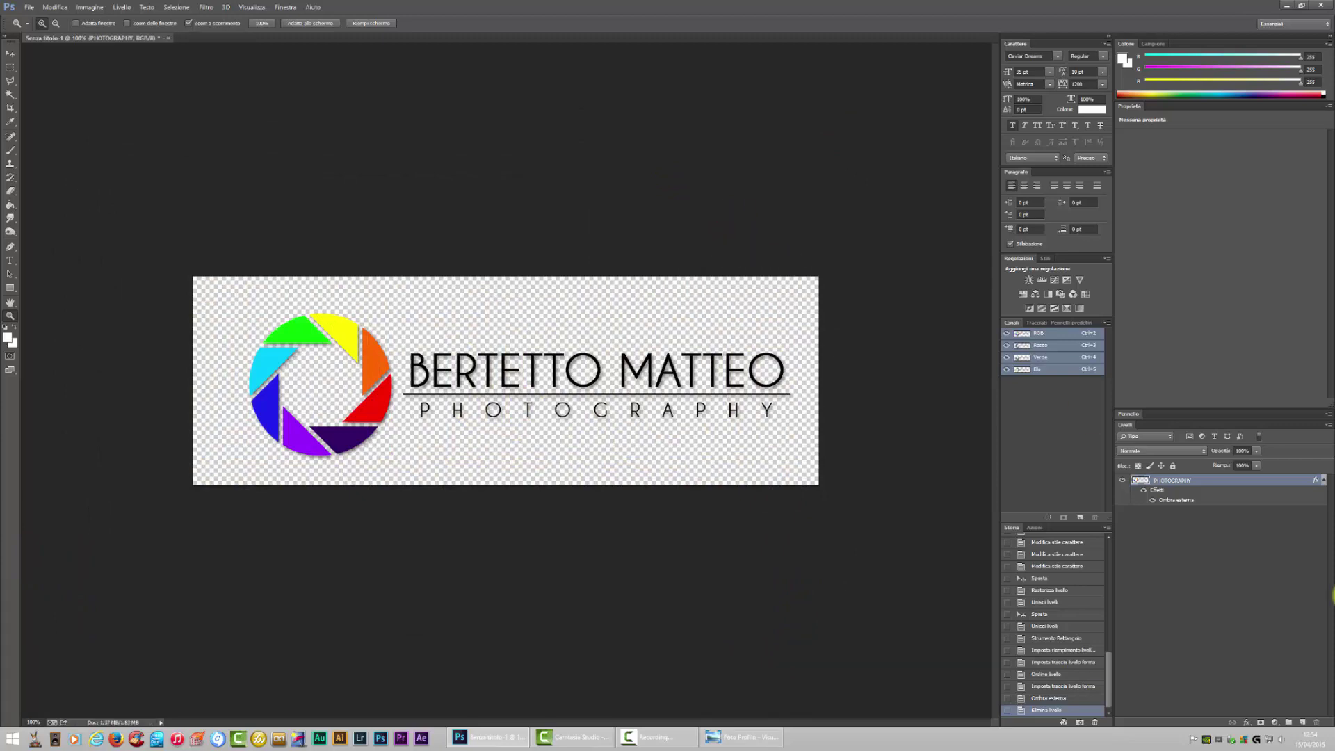
- Preview FIRMA from the desktop in Photo Viewer, then return to Photoshop
{"action": "left_click", "coordinate": [1332, 740]}
{"action": "double_click", "coordinate": [7, 179]}
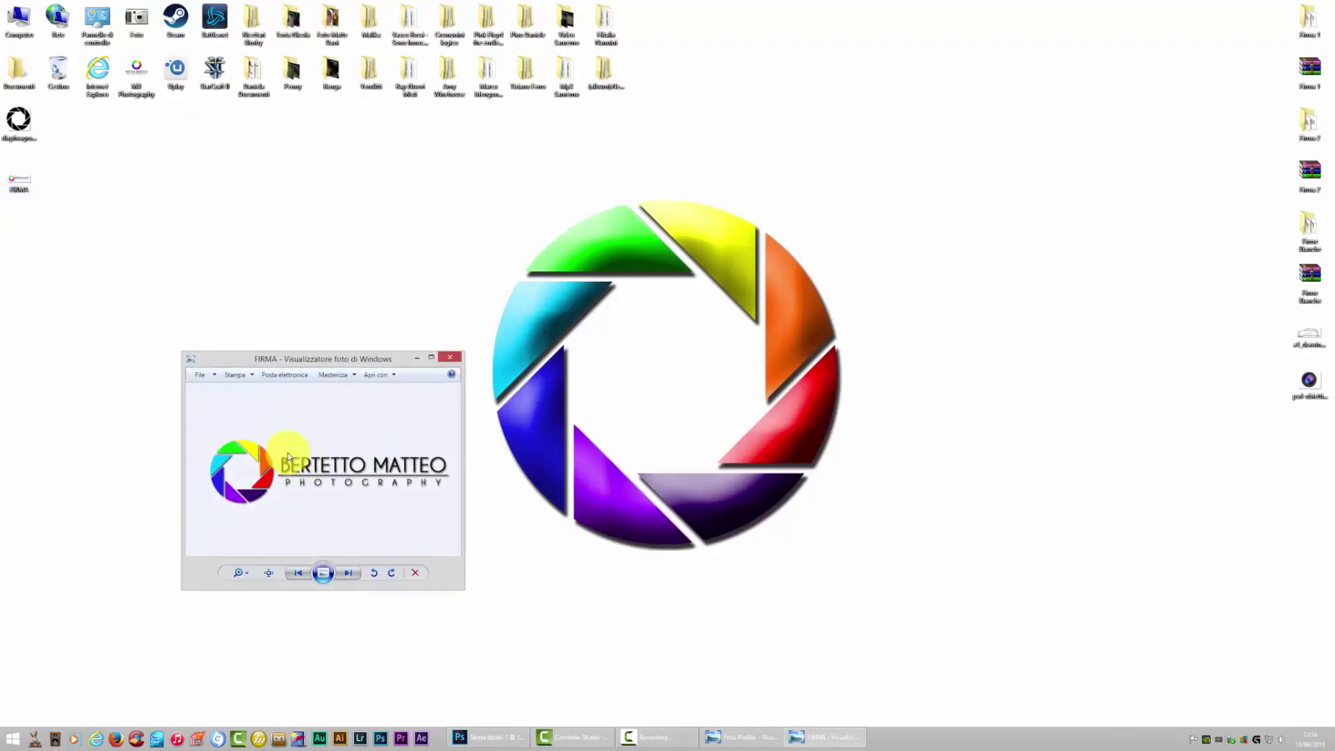
{"action": "left_click", "coordinate": [456, 359]}
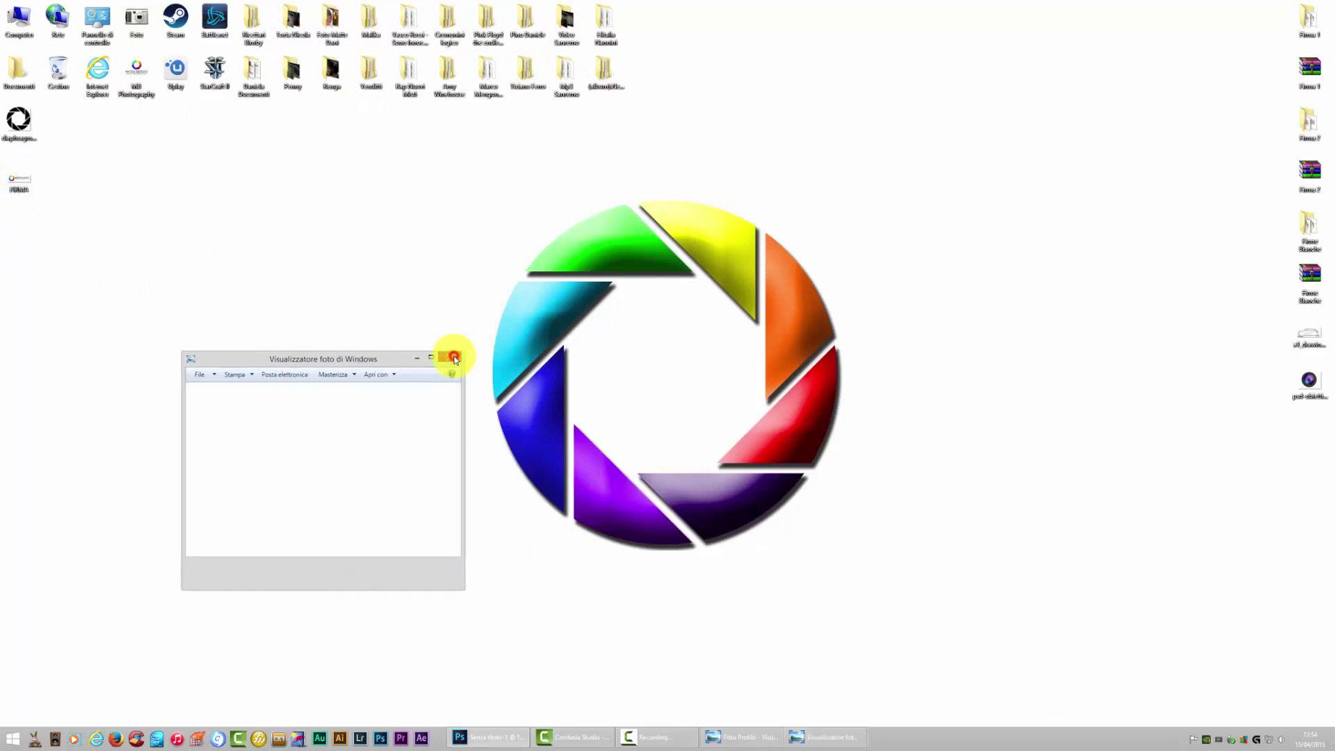
{"action": "left_click", "coordinate": [477, 737]}
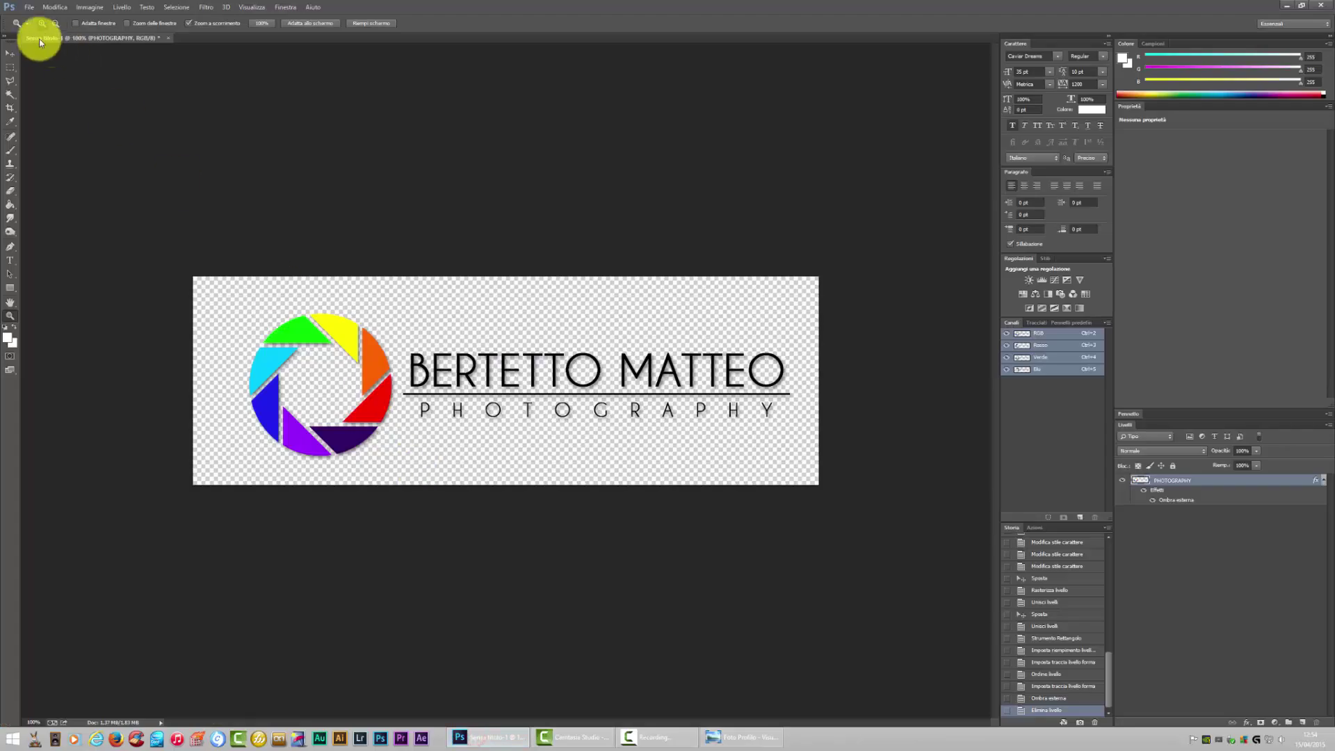
- Open the Asinello Monello donkey photo from the MB Photography folder
{"action": "left_click", "coordinate": [28, 7]}
{"action": "left_click", "coordinate": [32, 29]}
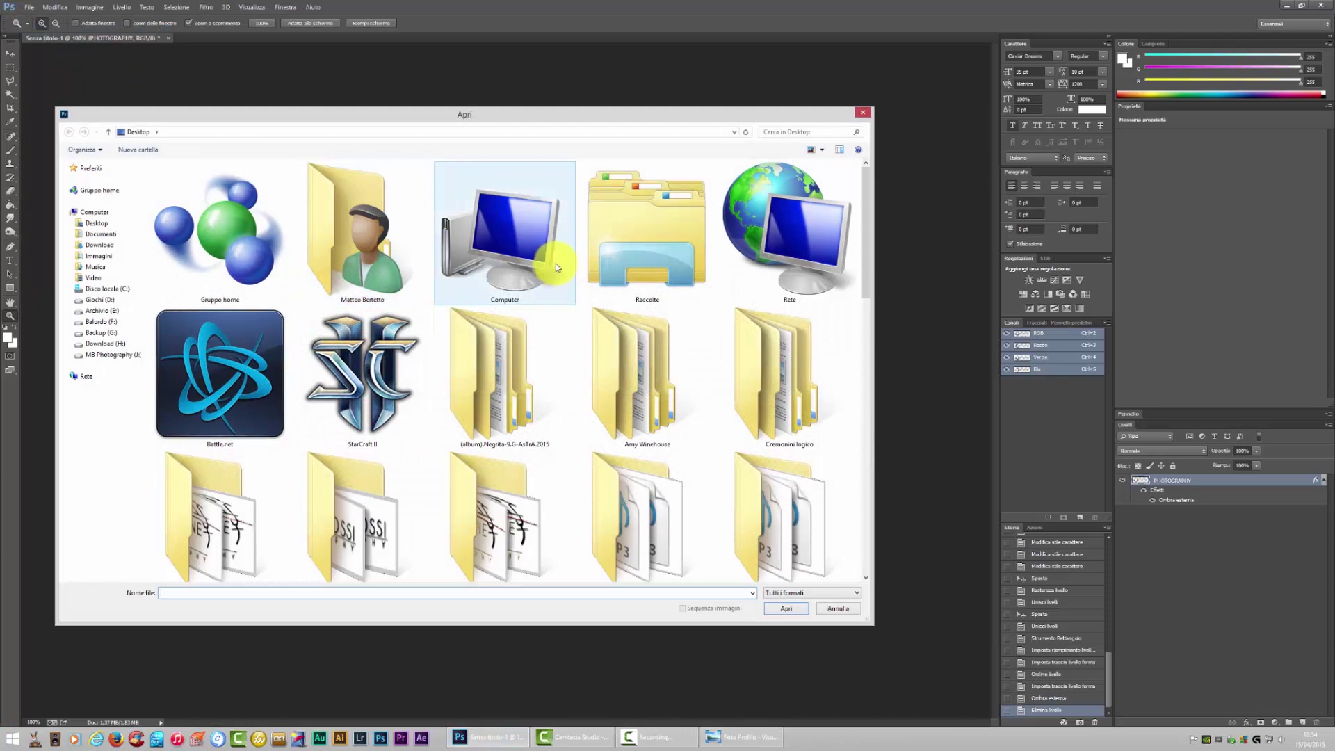
{"action": "double_click", "coordinate": [510, 228]}
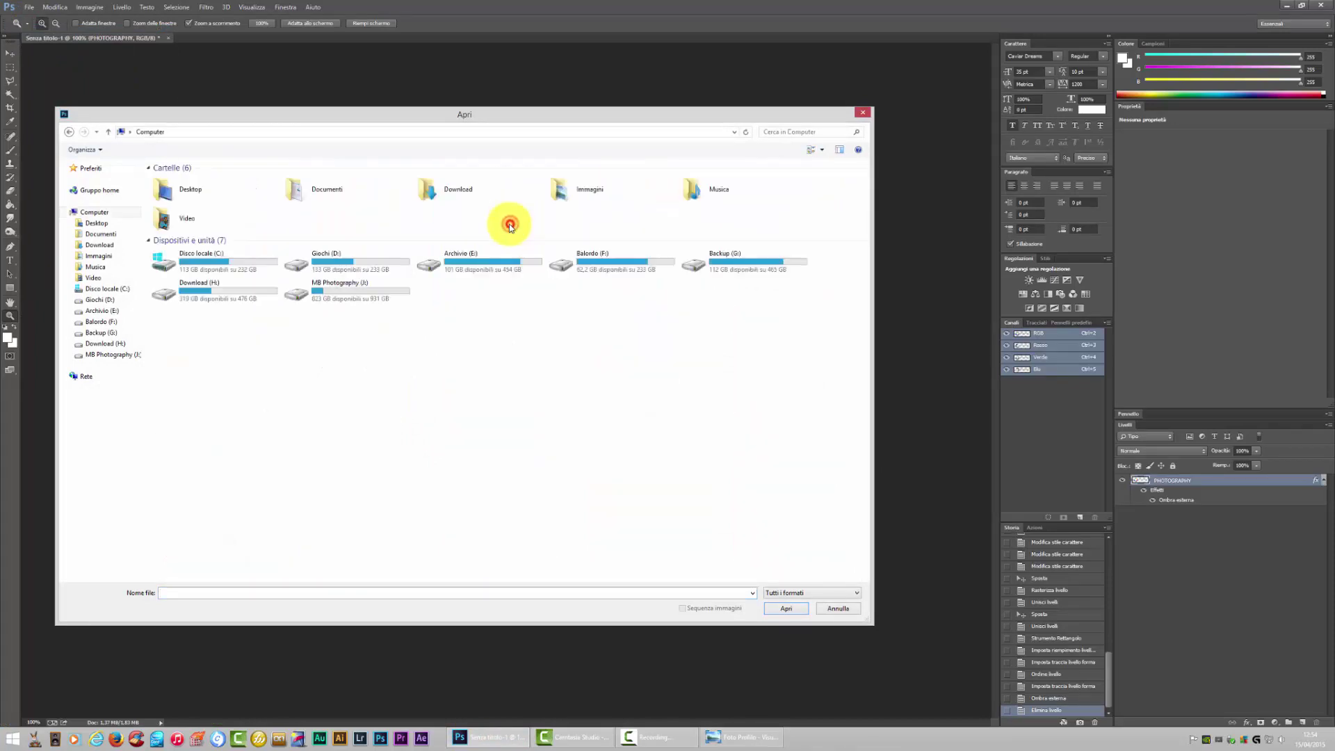
{"action": "double_click", "coordinate": [327, 287]}
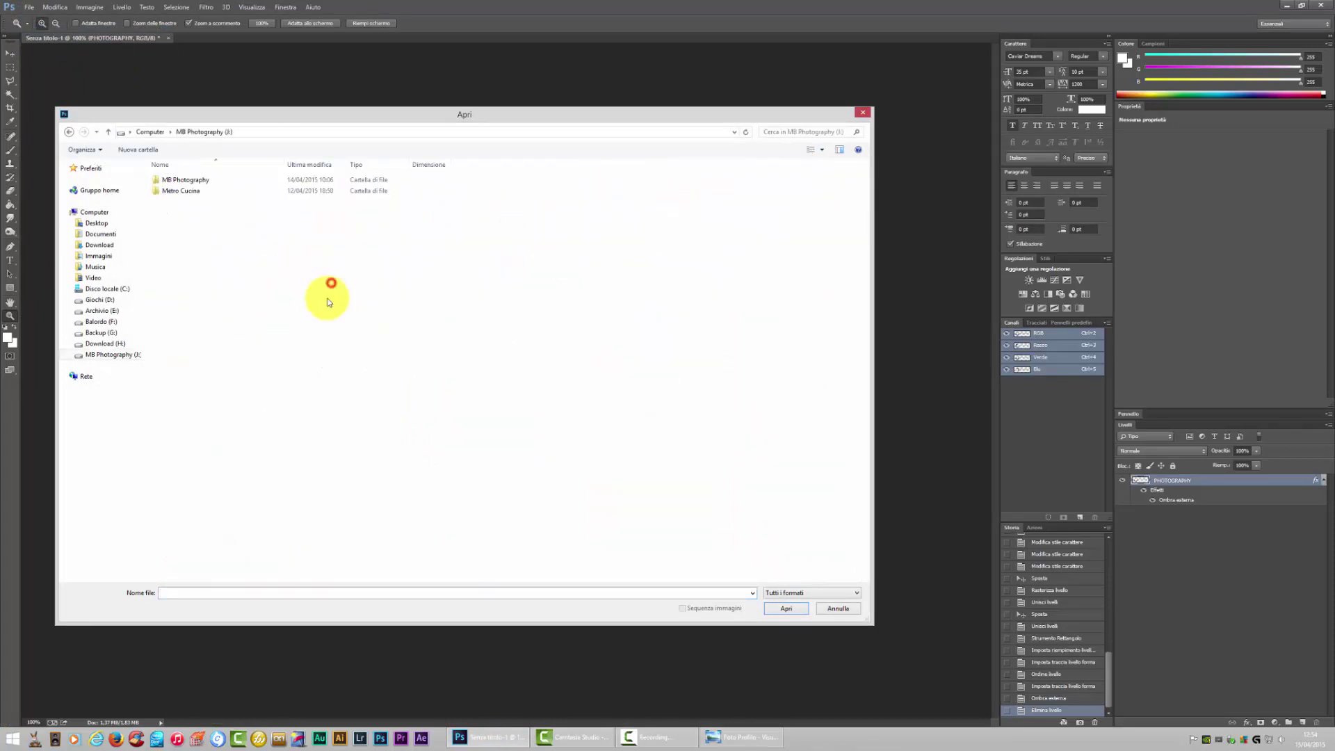
{"action": "double_click", "coordinate": [201, 179]}
{"action": "double_click", "coordinate": [479, 349]}
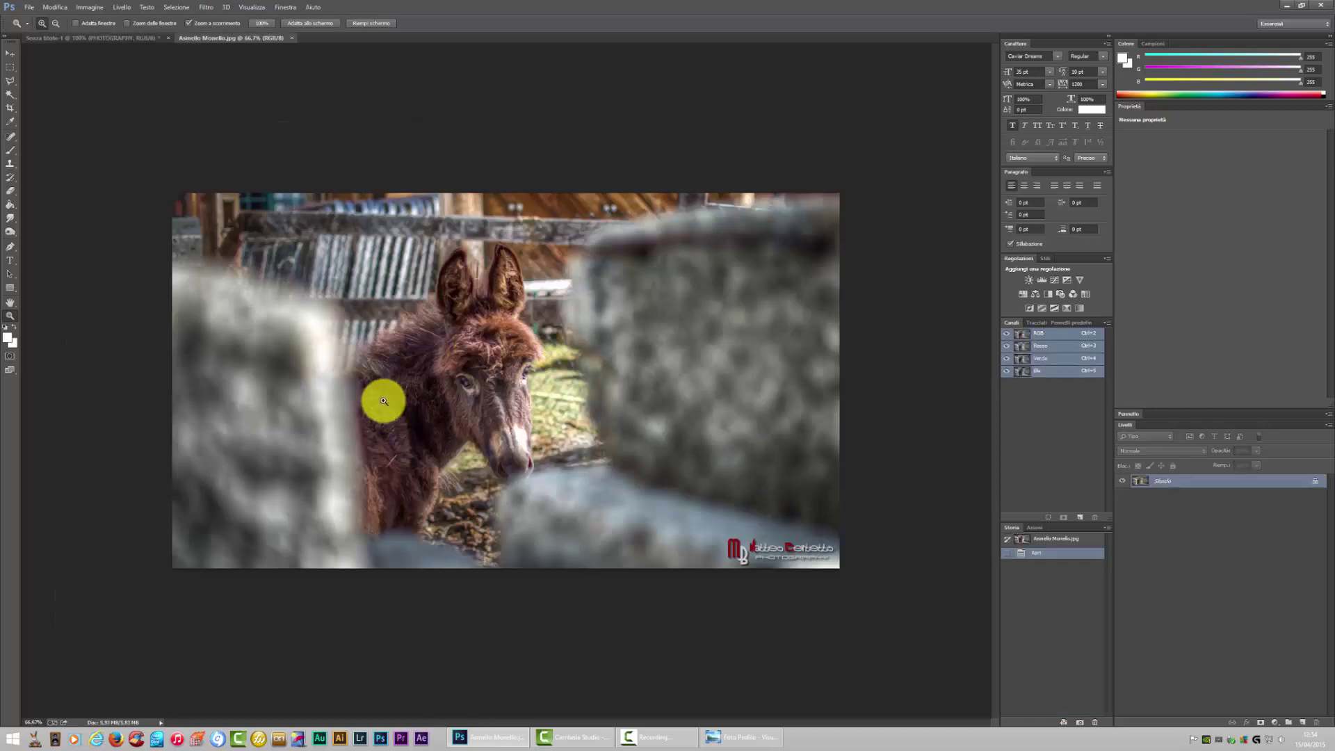
- Open the FIRMA logo from the Desktop and marquee-select its whole canvas
{"action": "left_click", "coordinate": [27, 7]}
{"action": "left_click", "coordinate": [37, 28]}
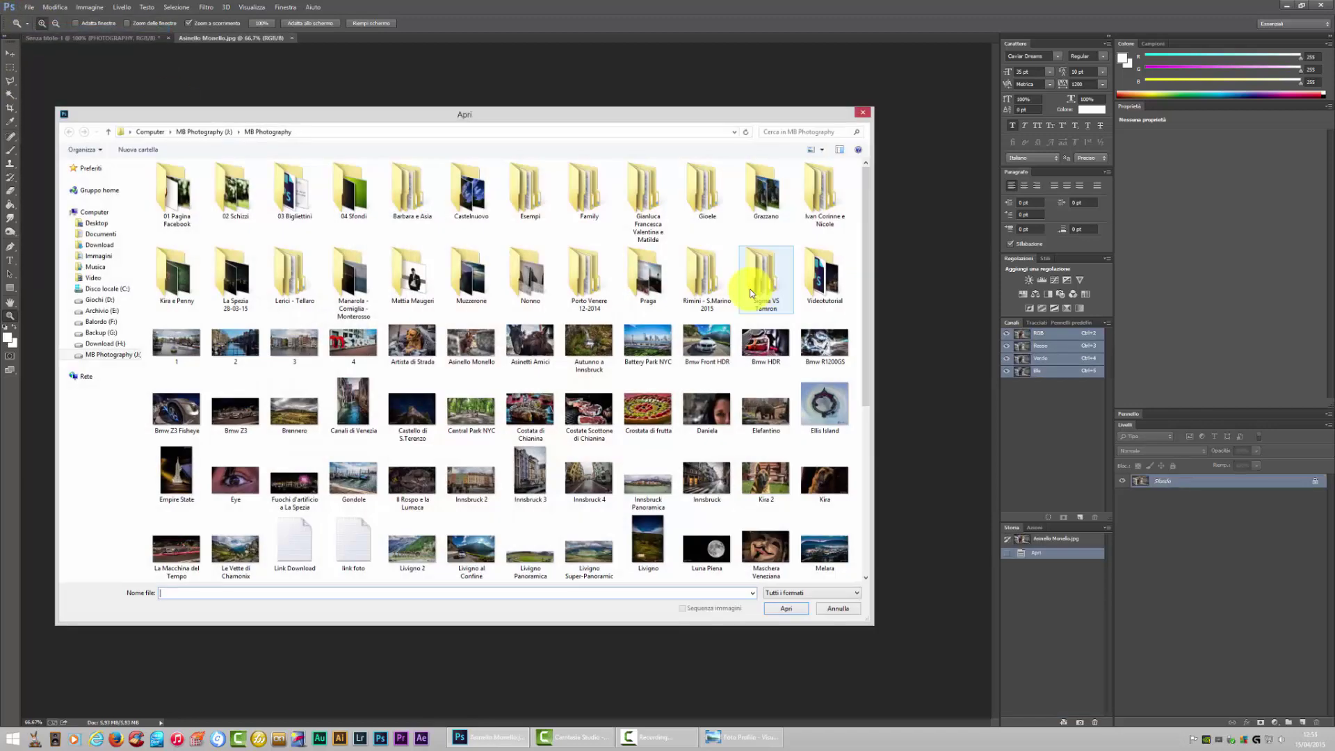
{"action": "left_click", "coordinate": [129, 132]}
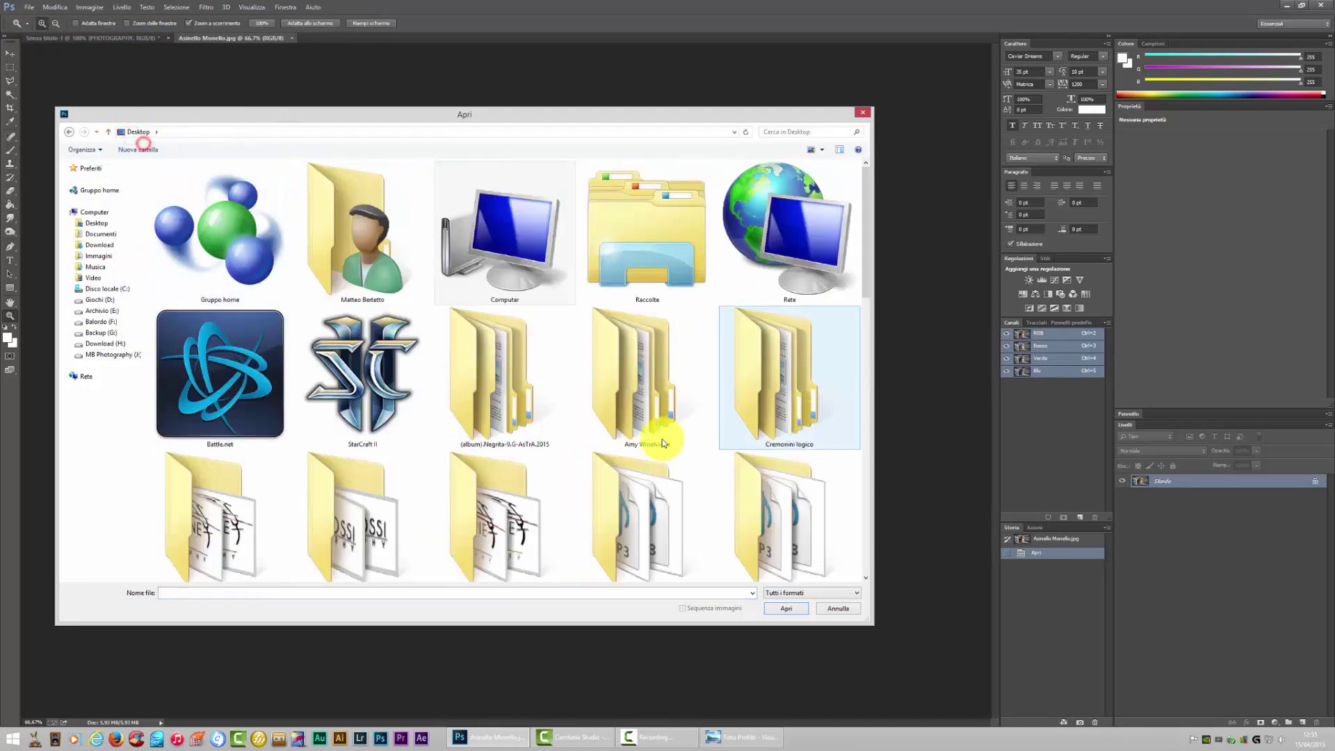
{"action": "scroll", "coordinate": [577, 400], "scroll_direction": "down", "scroll_amount": 5}
{"action": "double_click", "coordinate": [550, 501]}
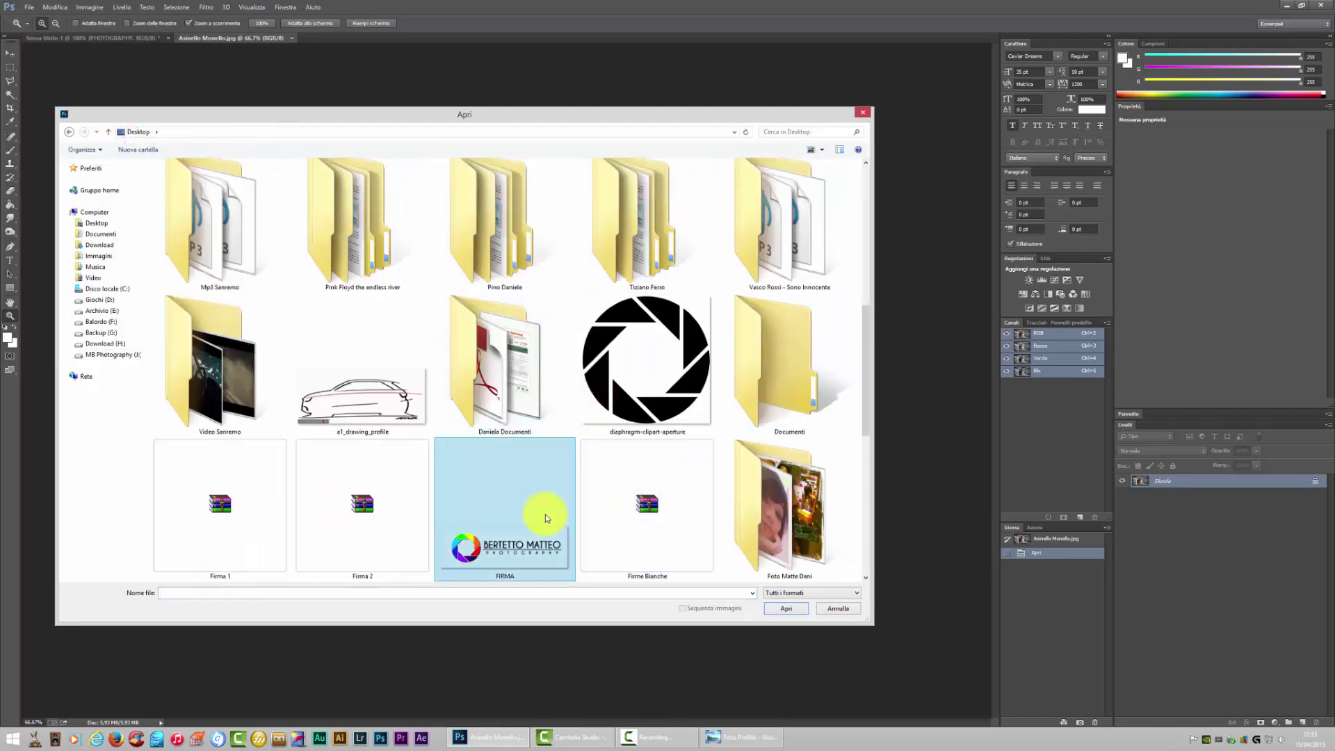
{"action": "left_click", "coordinate": [10, 68]}
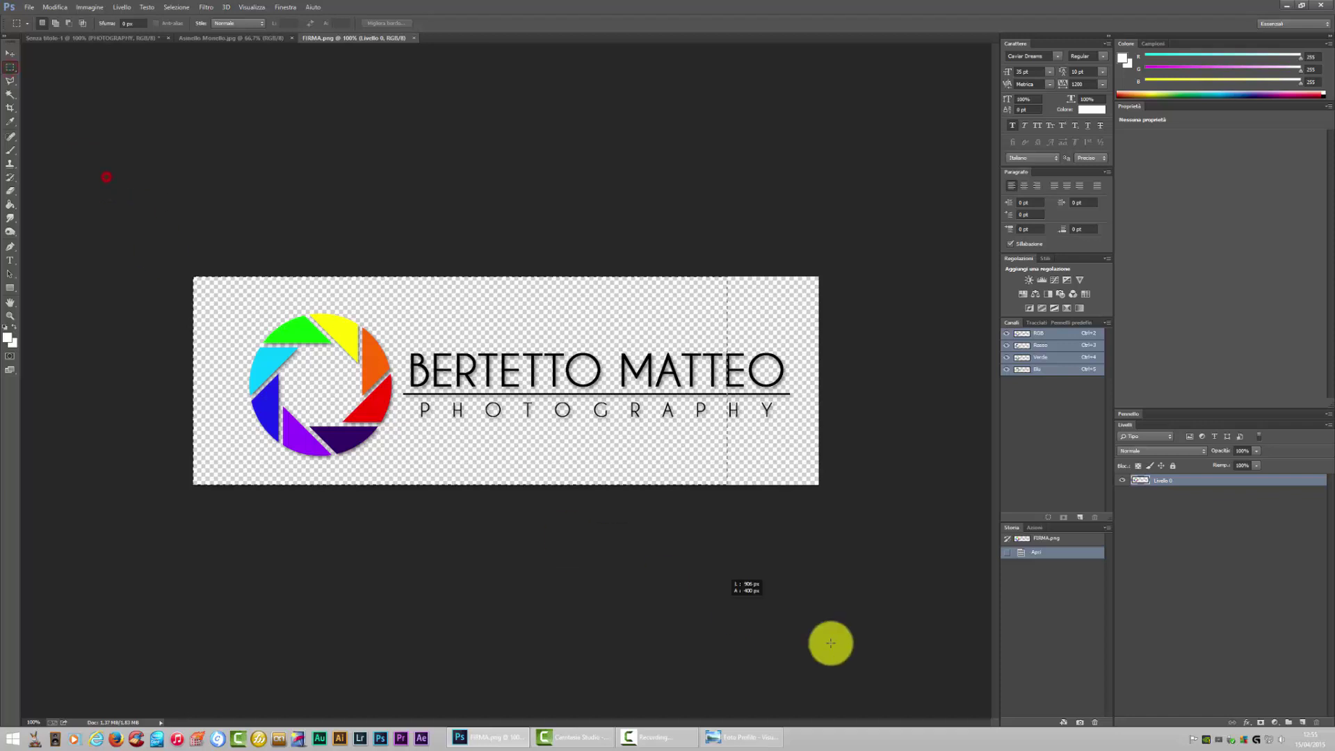
{"action": "left_click_drag", "start_coordinate": [84, 167], "coordinate": [942, 673]}
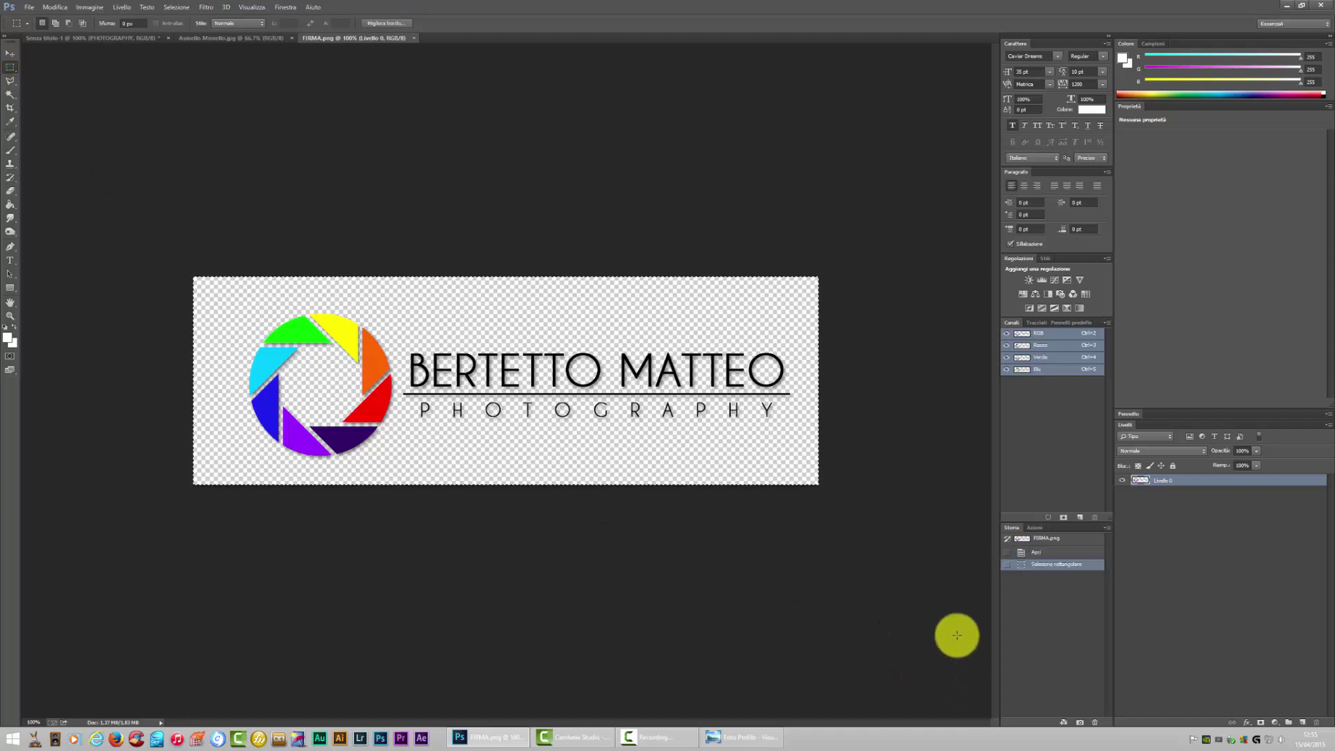
- Paste the FIRMA logo into the donkey photo and move it to the right
{"action": "left_click", "coordinate": [226, 38]}
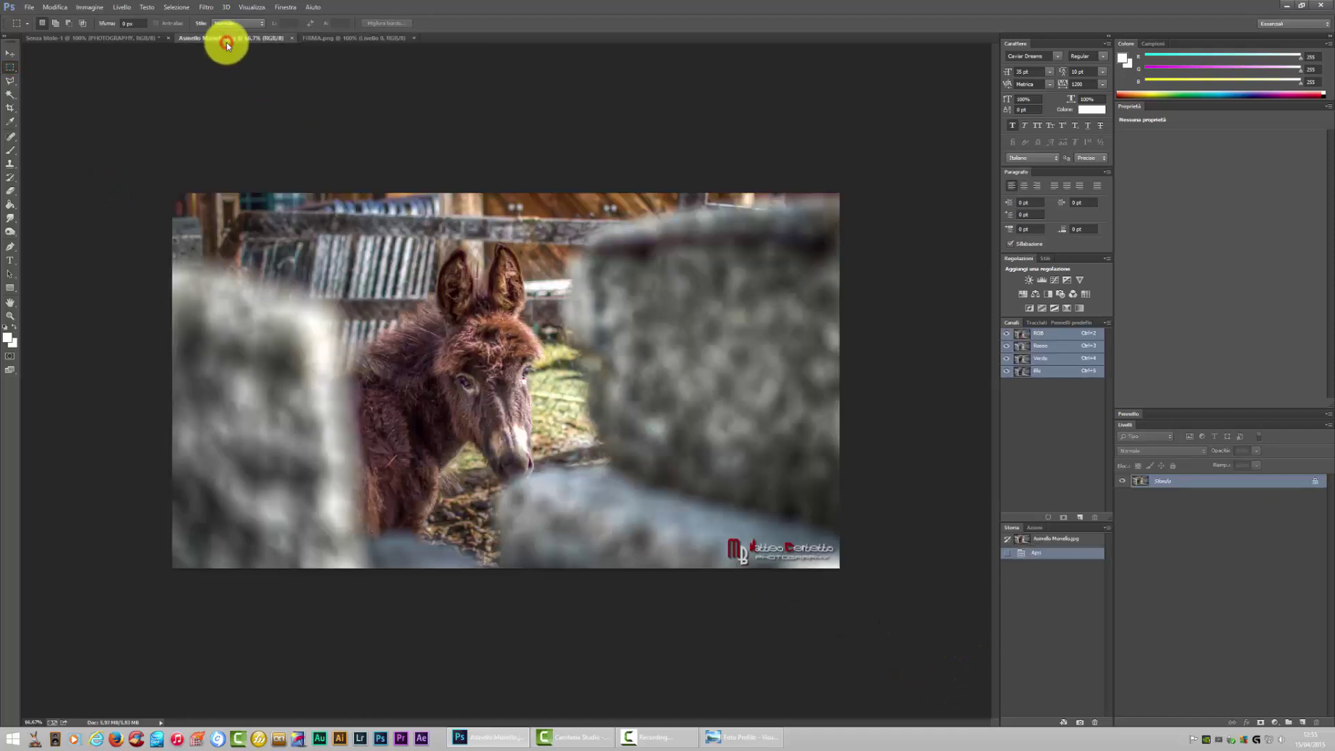
{"action": "key", "text": "ctrl+v"}
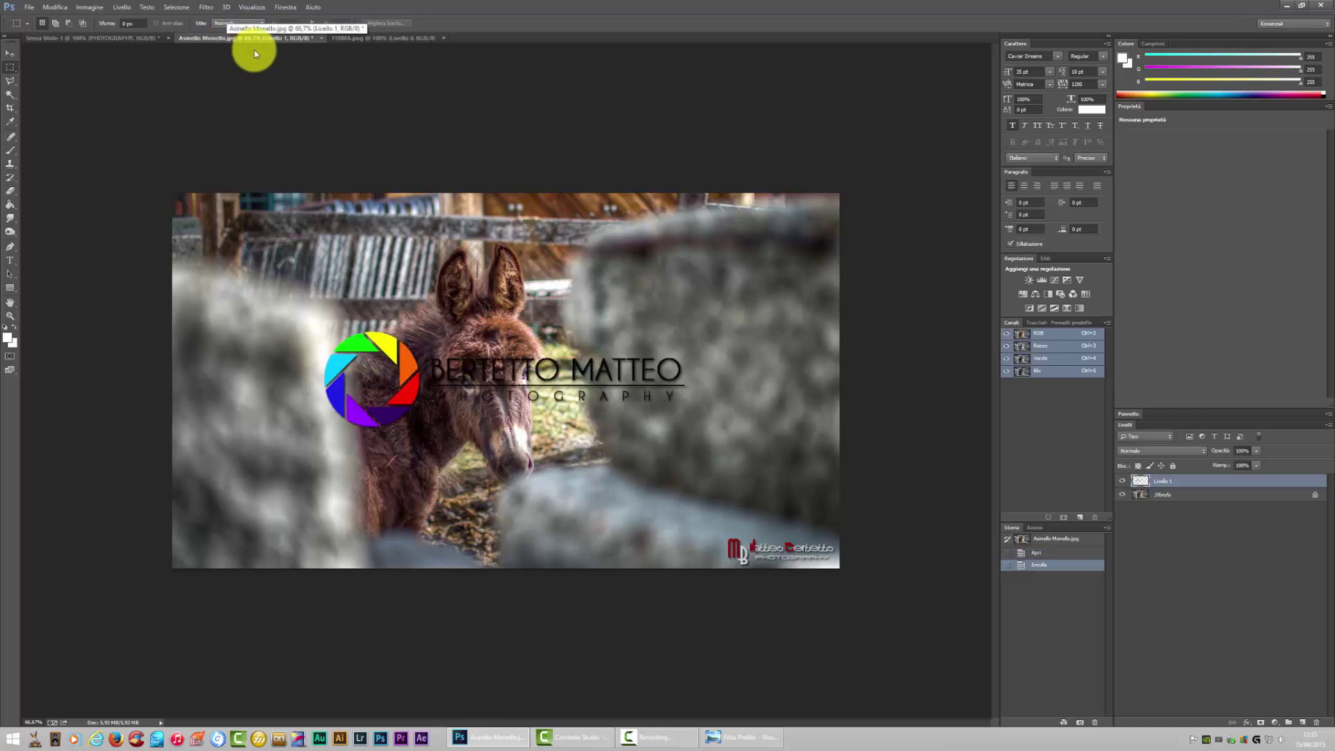
{"action": "left_click", "coordinate": [11, 53]}
{"action": "left_click_drag", "start_coordinate": [438, 323], "coordinate": [789, 373]}
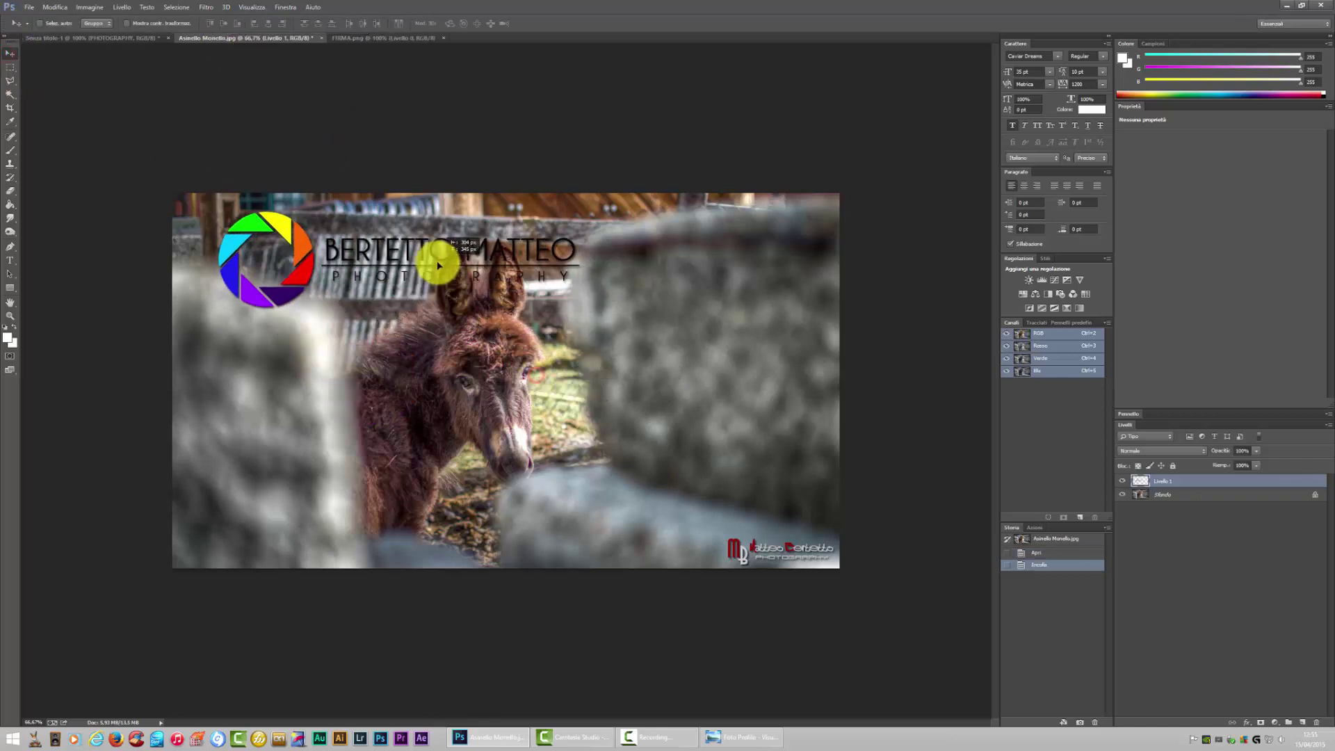
- Use Scala to shrink the logo to watermark size in the bottom-left corner
{"action": "left_click", "coordinate": [55, 7]}
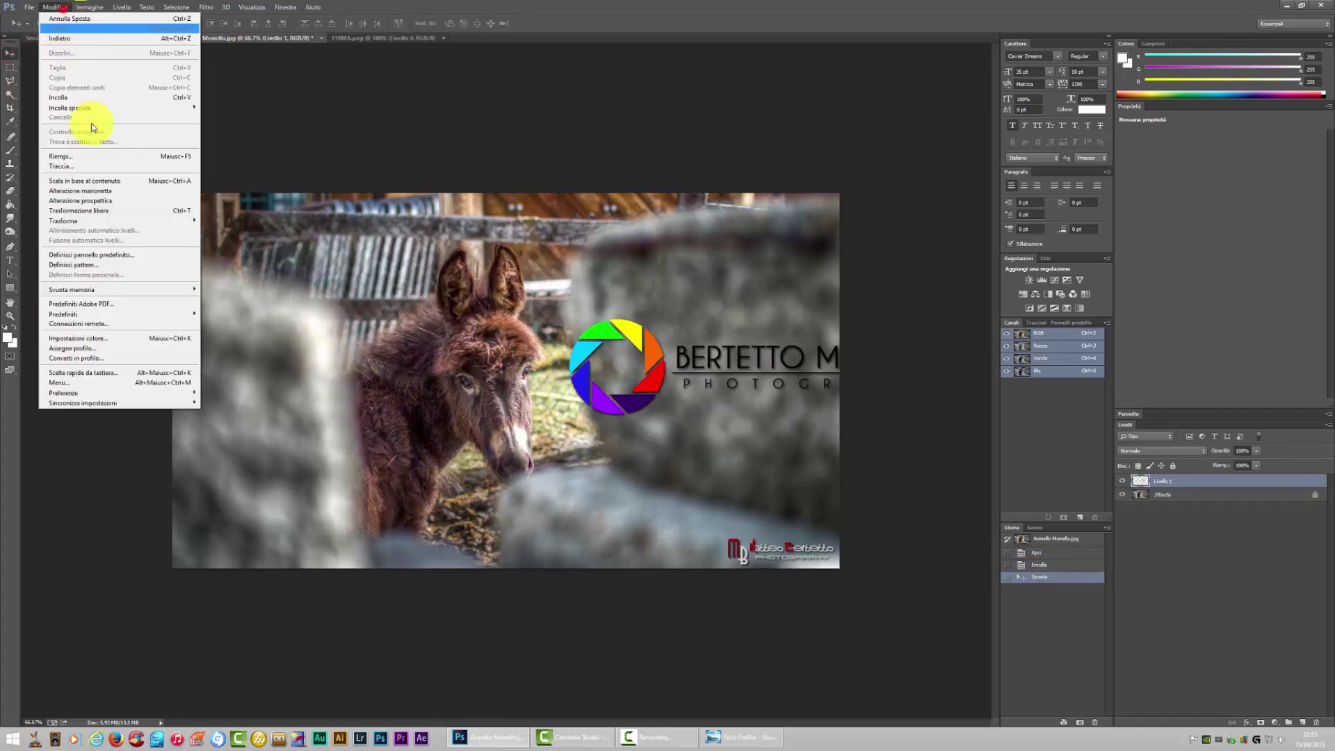
{"action": "left_click", "coordinate": [97, 222]}
{"action": "left_click", "coordinate": [282, 253]}
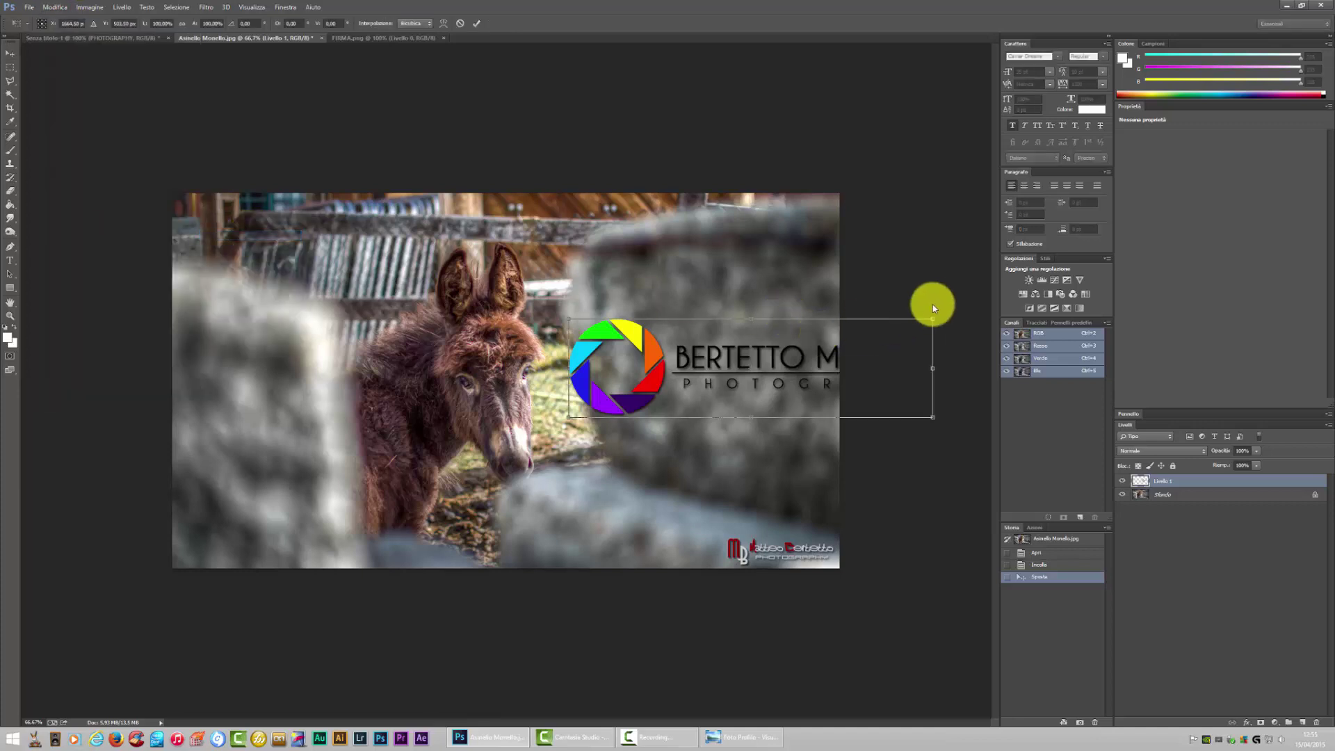
{"action": "left_click_drag", "start_coordinate": [933, 320], "coordinate": [820, 337]}
{"action": "left_click_drag", "start_coordinate": [730, 381], "coordinate": [723, 356]}
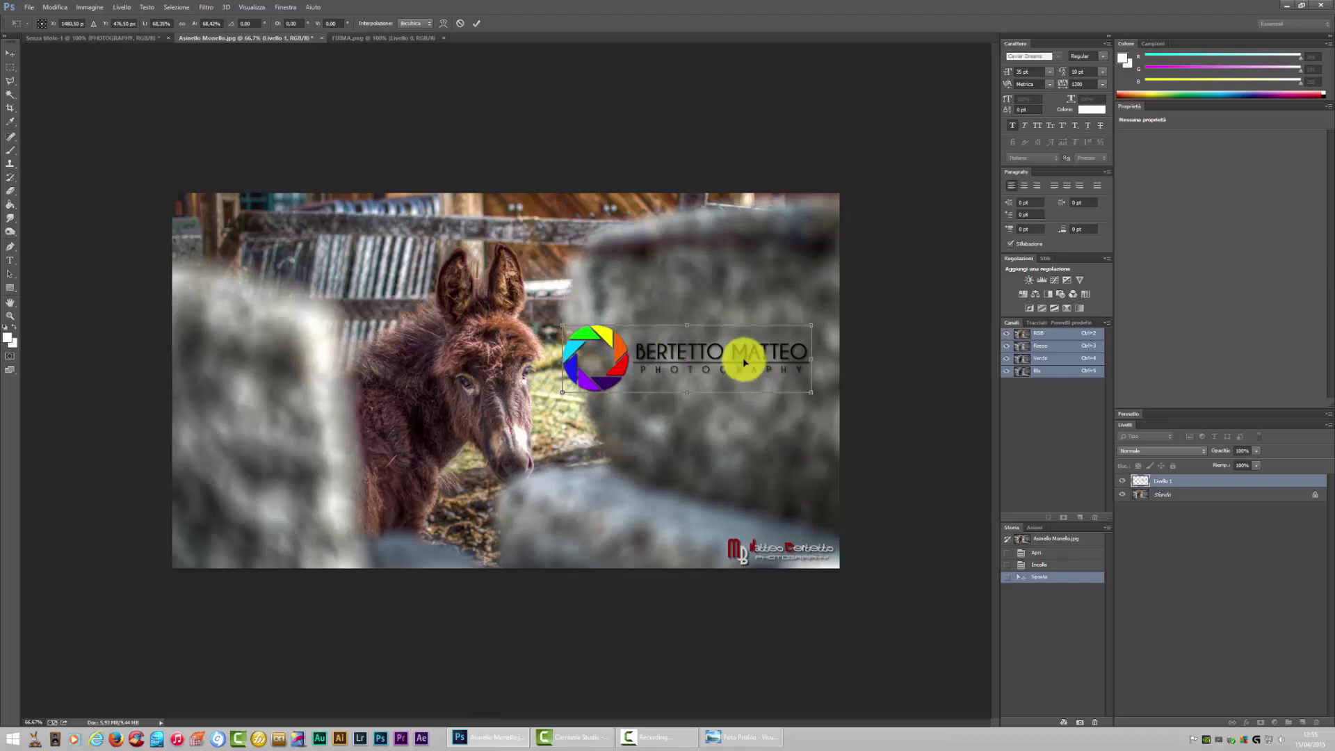
{"action": "mouse_move", "coordinate": [744, 362]}
{"action": "left_mouse_down"}
{"action": "mouse_move", "coordinate": [426, 471]}
{"action": "mouse_move", "coordinate": [357, 531]}
{"action": "left_mouse_up"}
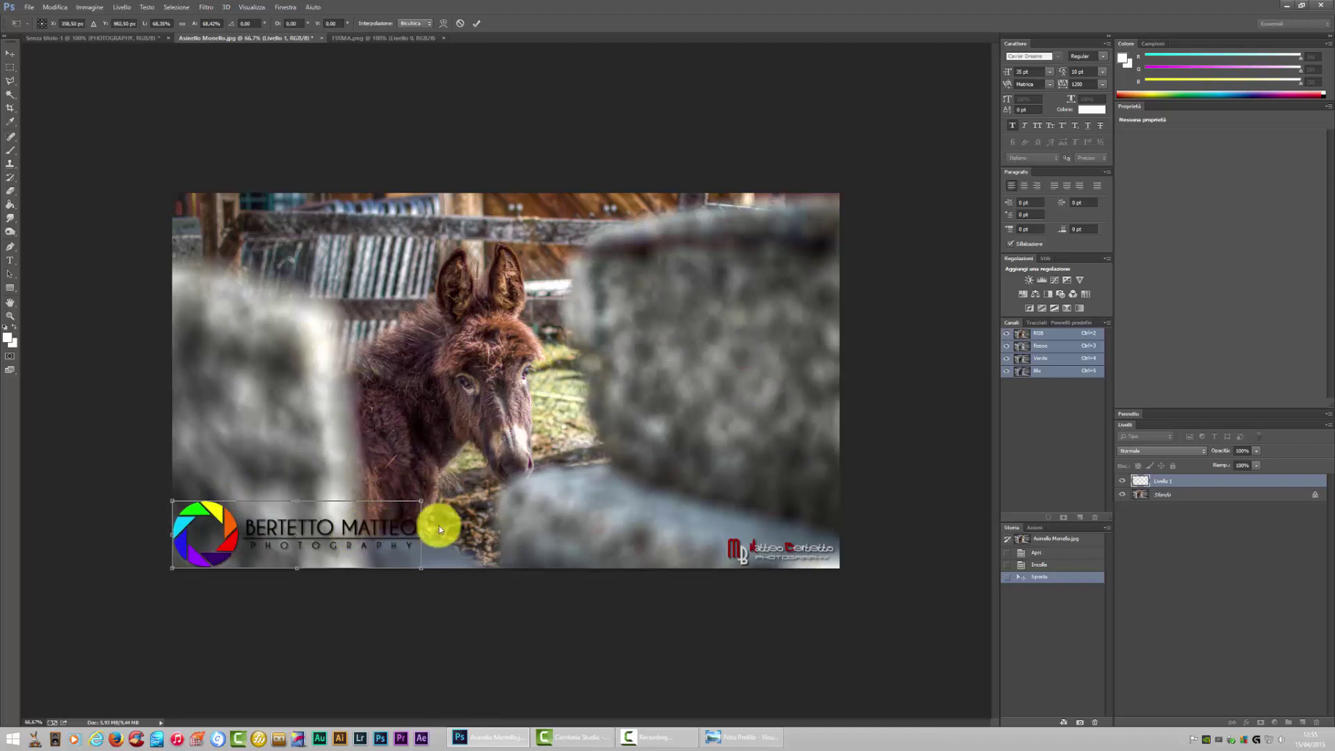
{"action": "left_click_drag", "start_coordinate": [421, 501], "coordinate": [240, 556]}
- Apply the scaling and nudge the logo snugly into the corner
{"action": "left_click", "coordinate": [9, 53]}
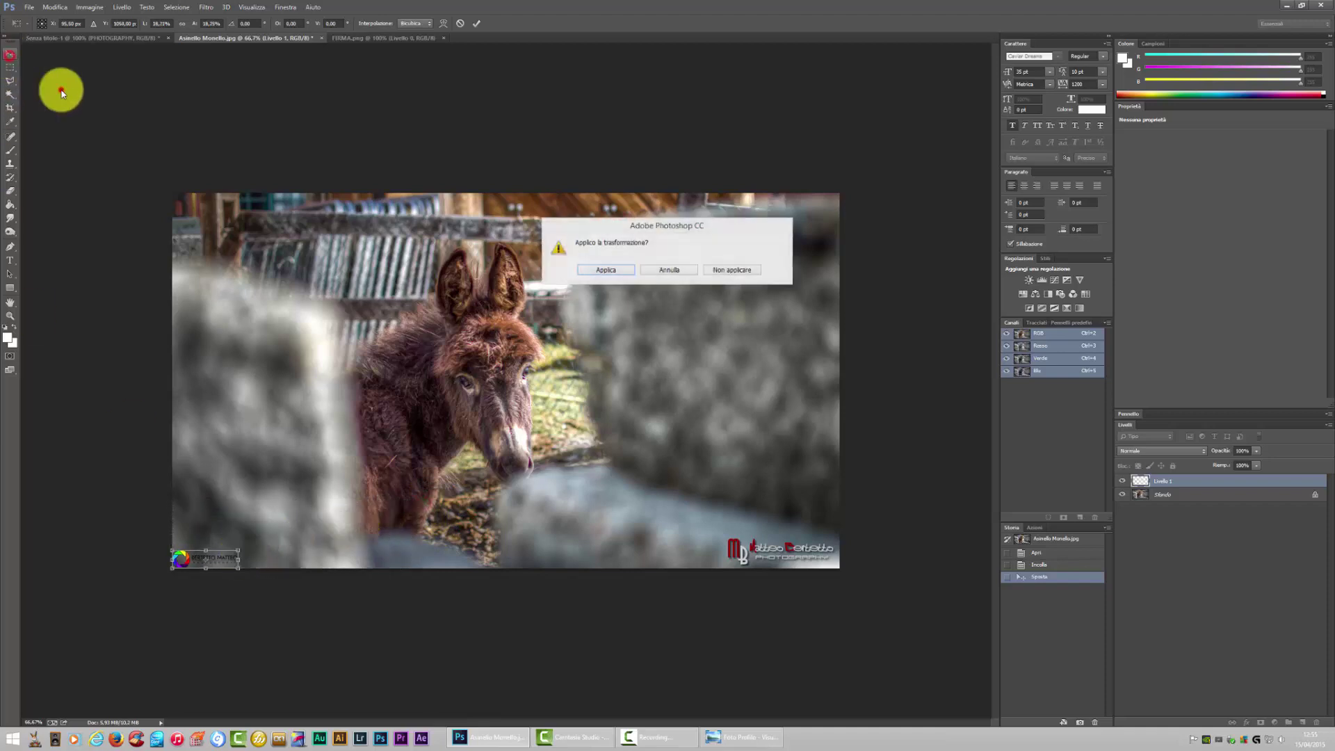
{"action": "left_click", "coordinate": [608, 271]}
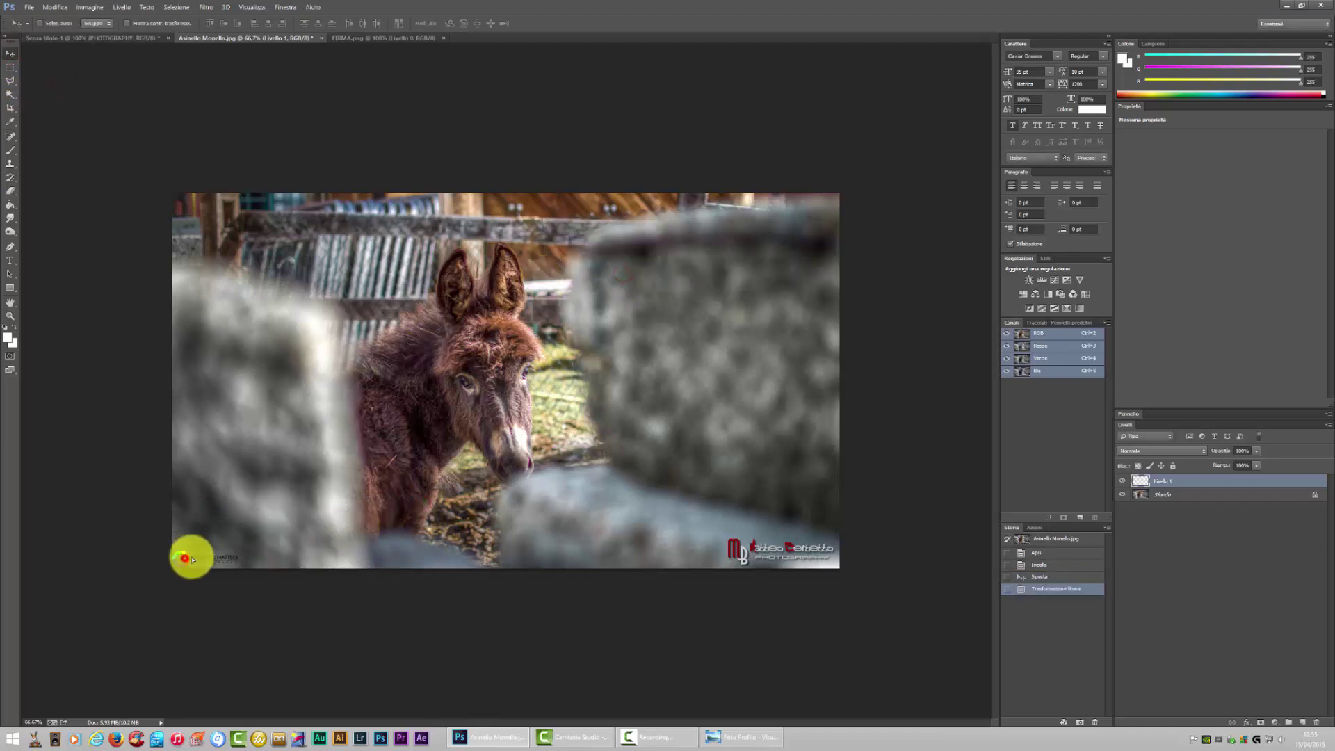
{"action": "left_click_drag", "start_coordinate": [182, 548], "coordinate": [191, 555]}
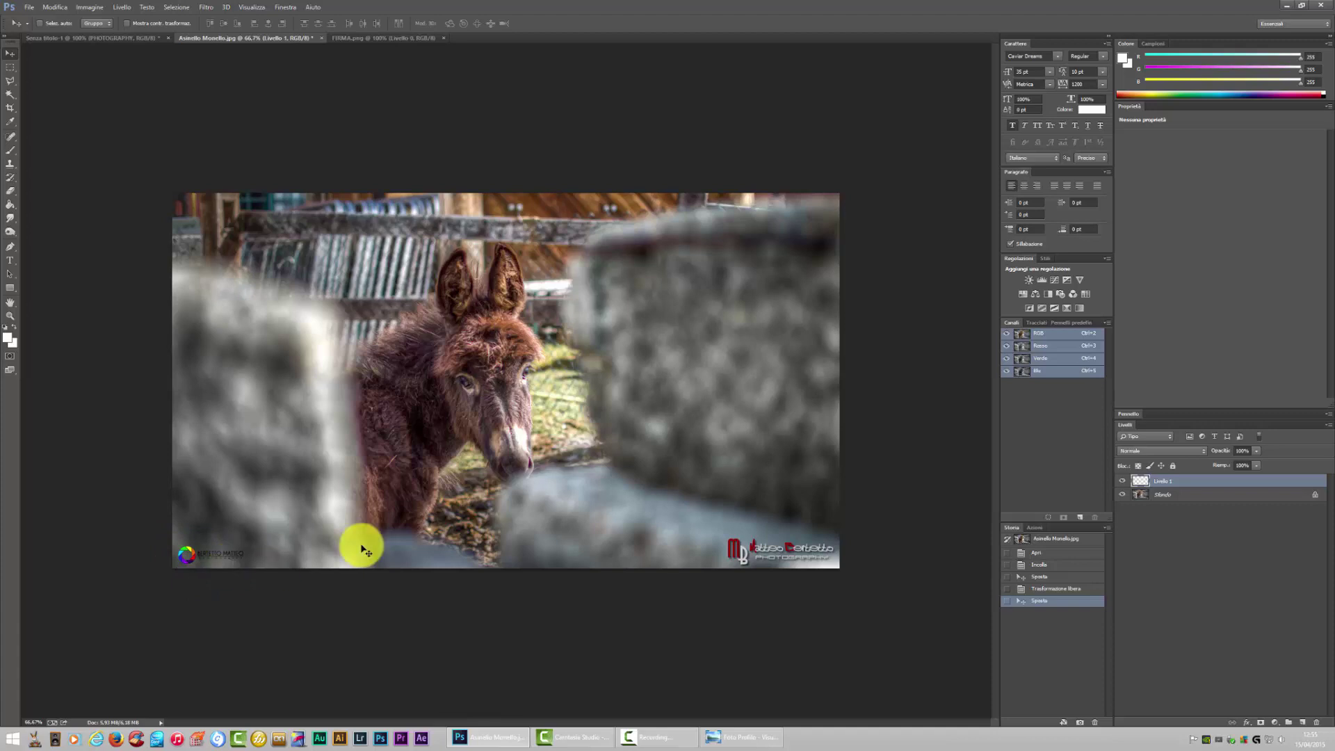
- Compare the watermarked donkey photo against the original FIRMA logo document
{"action": "left_click", "coordinate": [372, 38]}
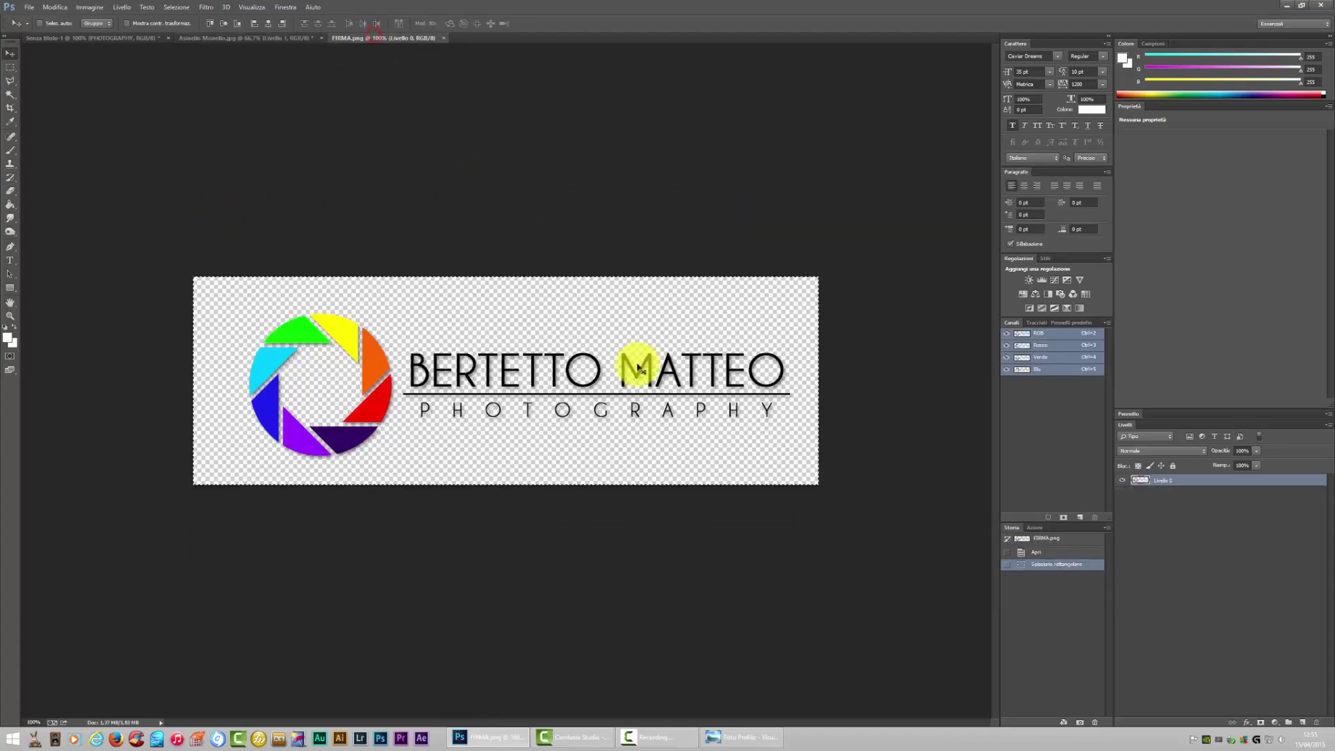
{"action": "left_click", "coordinate": [262, 37]}
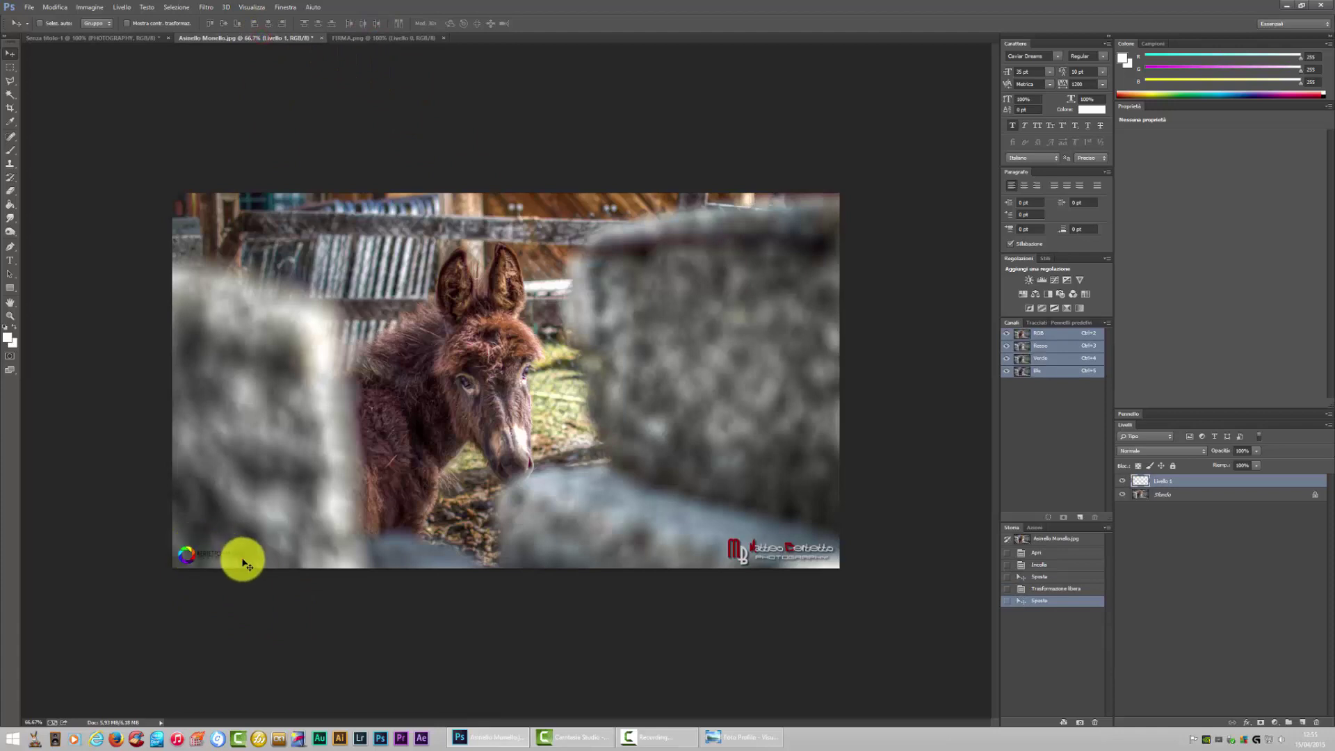
{"action": "left_click", "coordinate": [428, 38]}
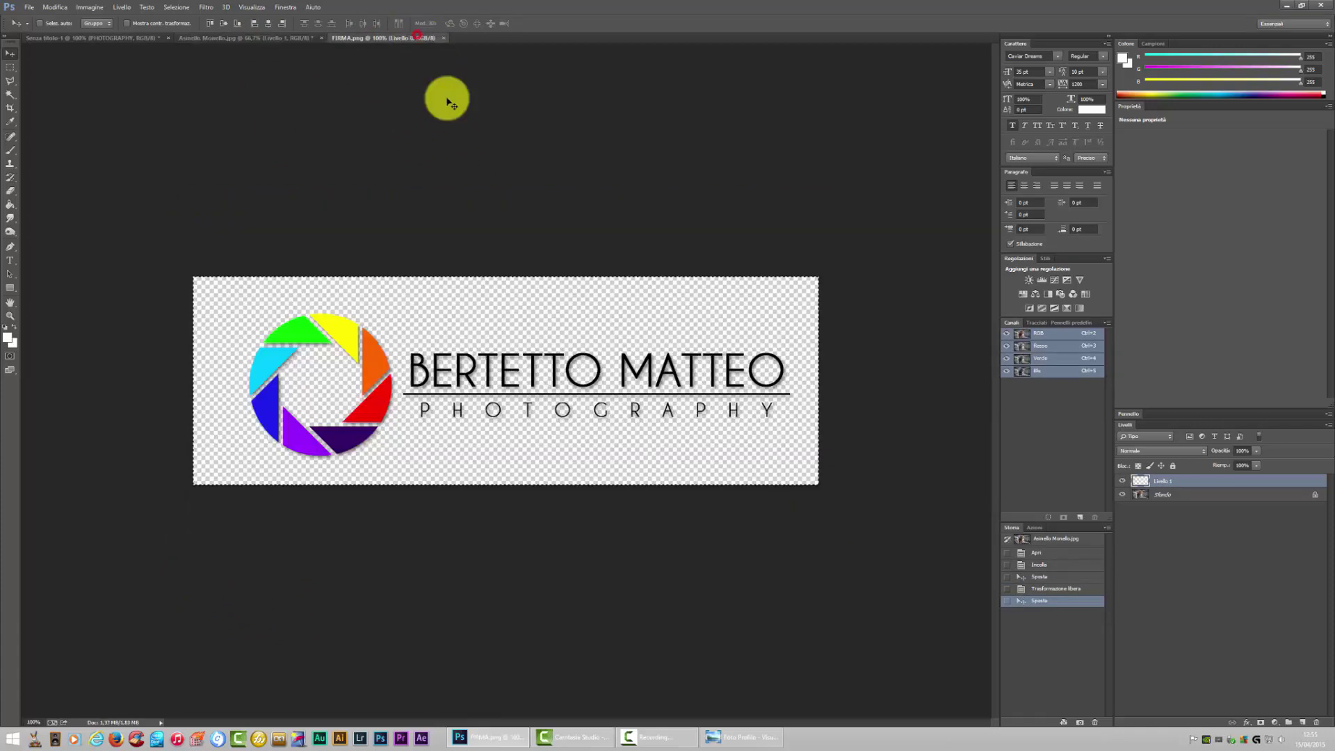
{"action": "left_click", "coordinate": [271, 38]}
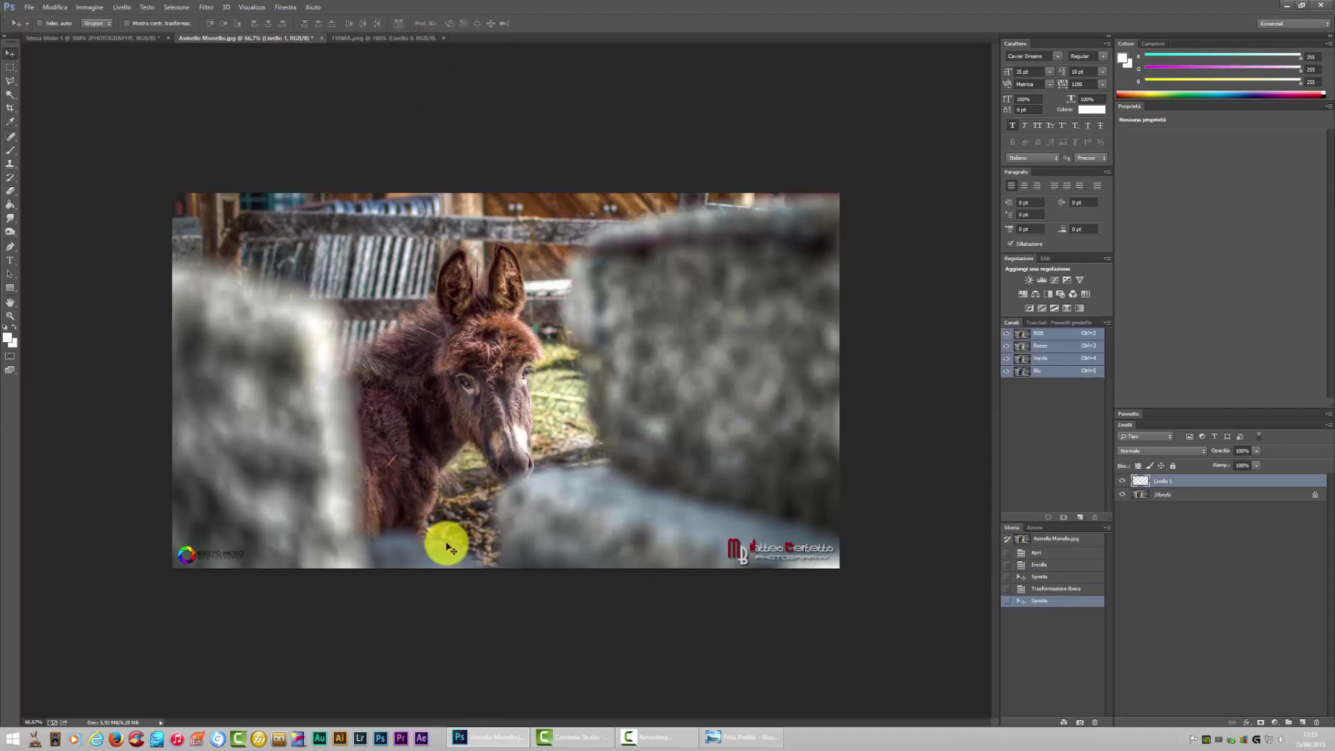
{"action": "left_click", "coordinate": [361, 738]}
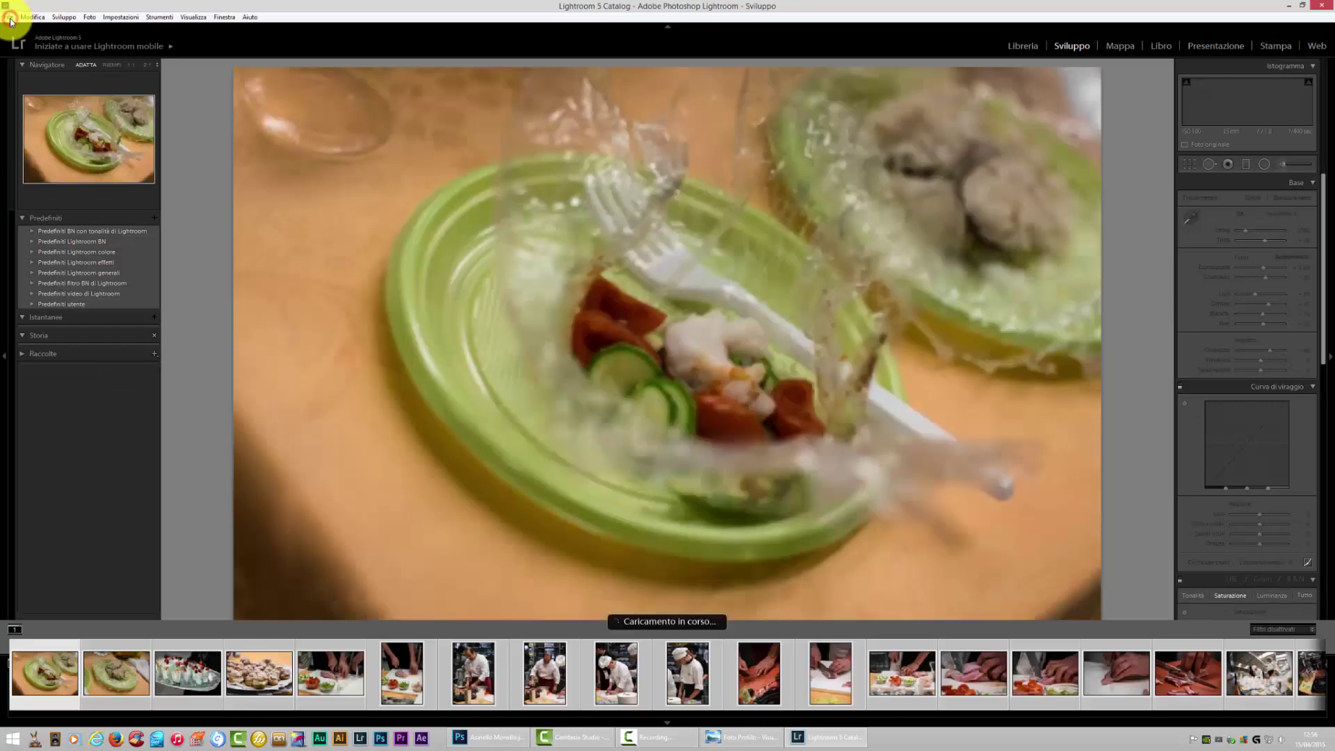
{"action": "left_click", "coordinate": [9, 18]}
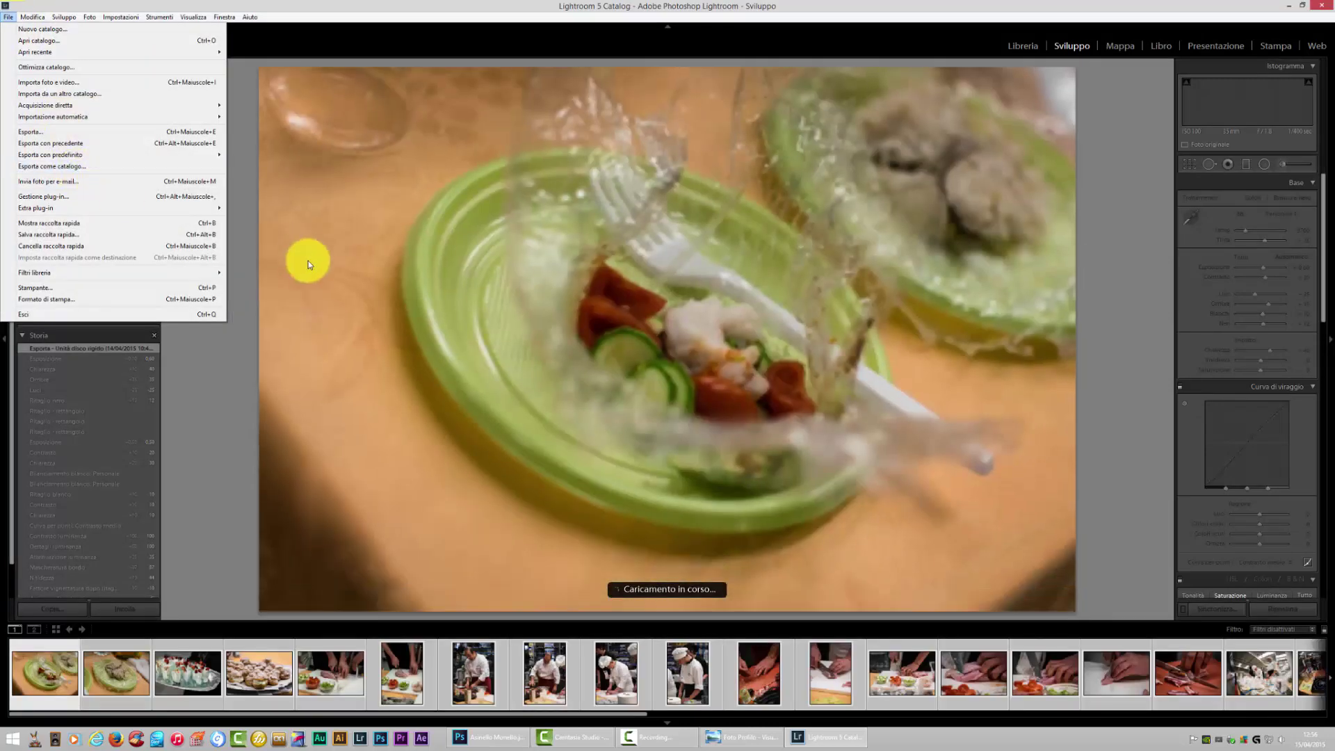
{"action": "left_click", "coordinate": [1290, 9]}
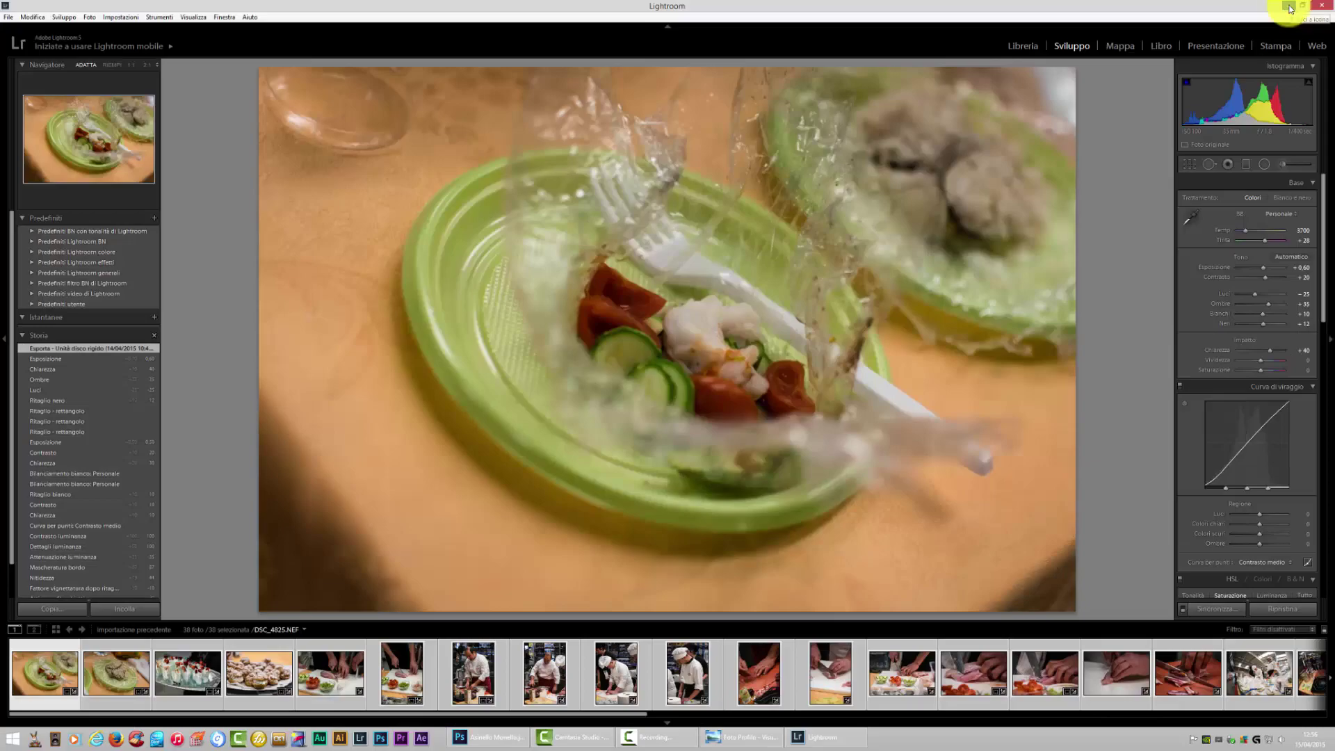
{"action": "left_click", "coordinate": [1288, 6]}
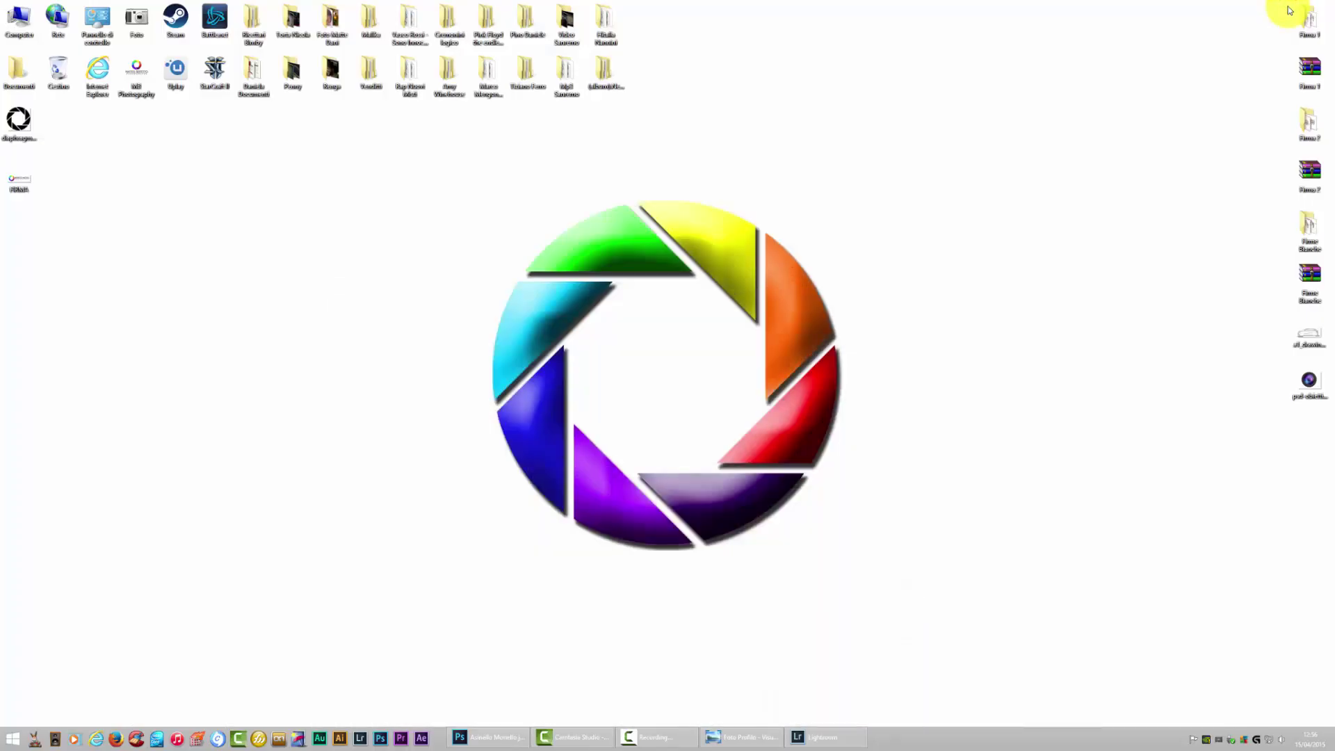
{"action": "left_click", "coordinate": [821, 737]}
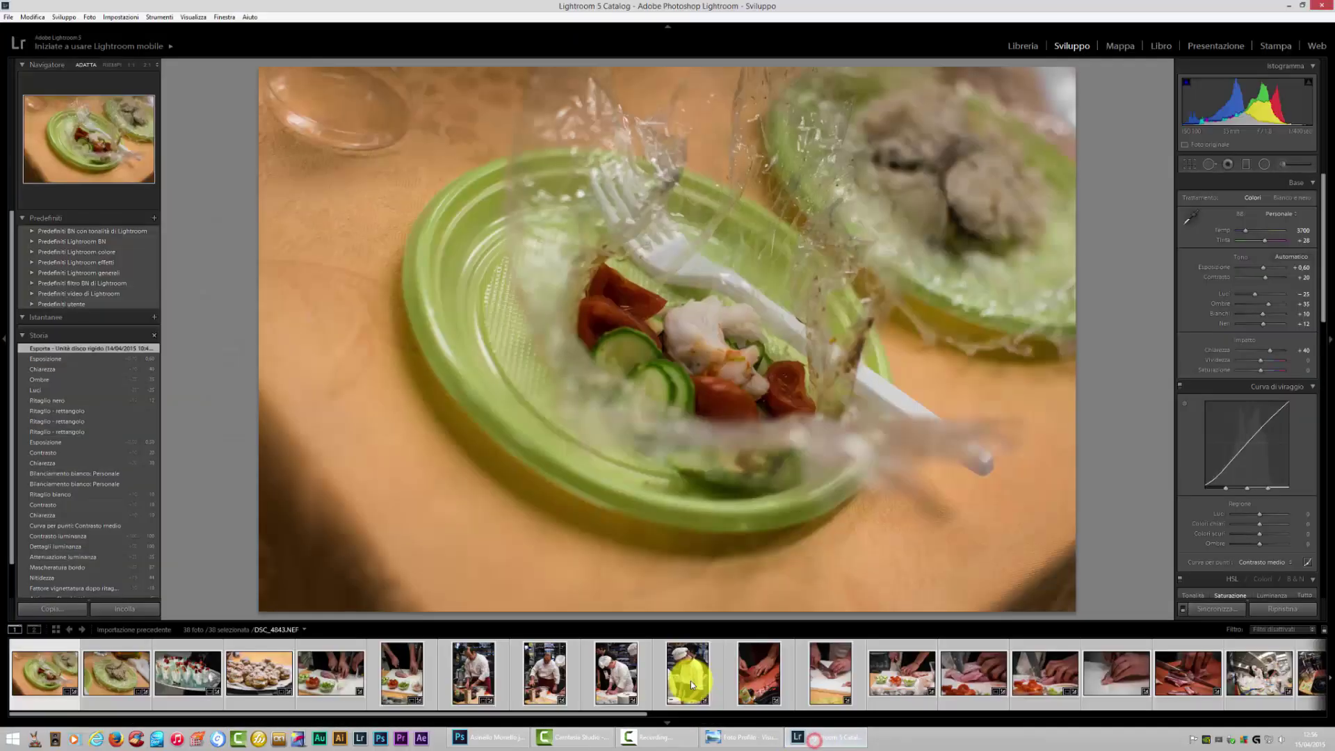
{"action": "left_click", "coordinate": [480, 737]}
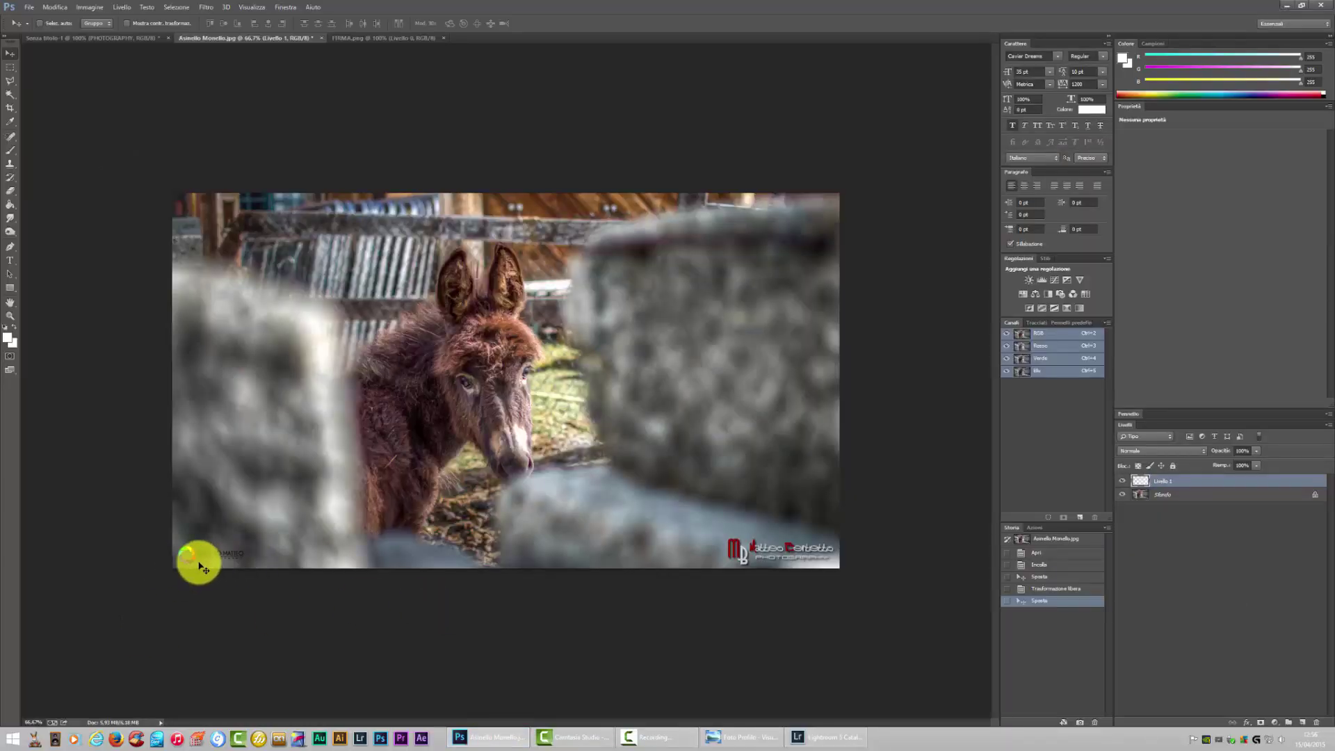